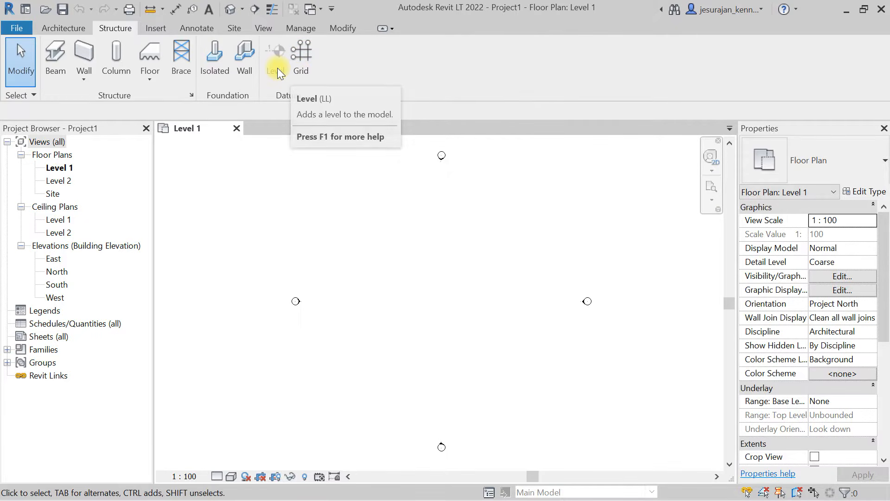
- Open the East building elevation view
click(57, 271)
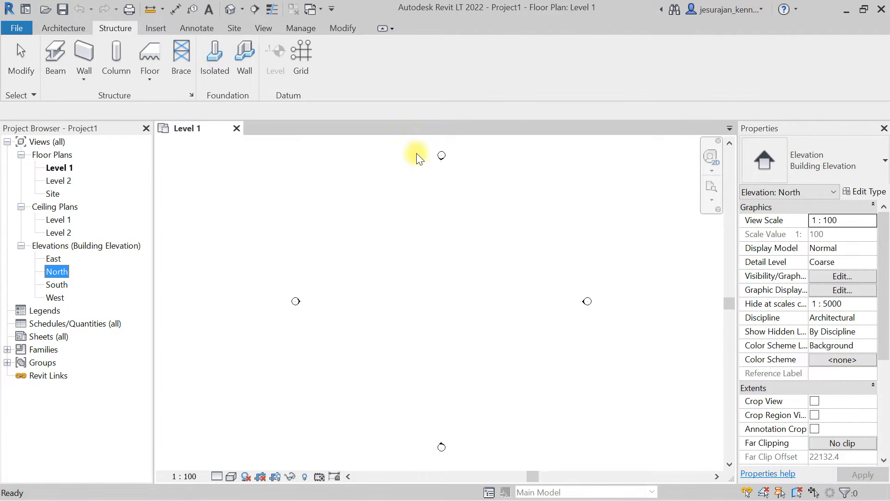
click(418, 447)
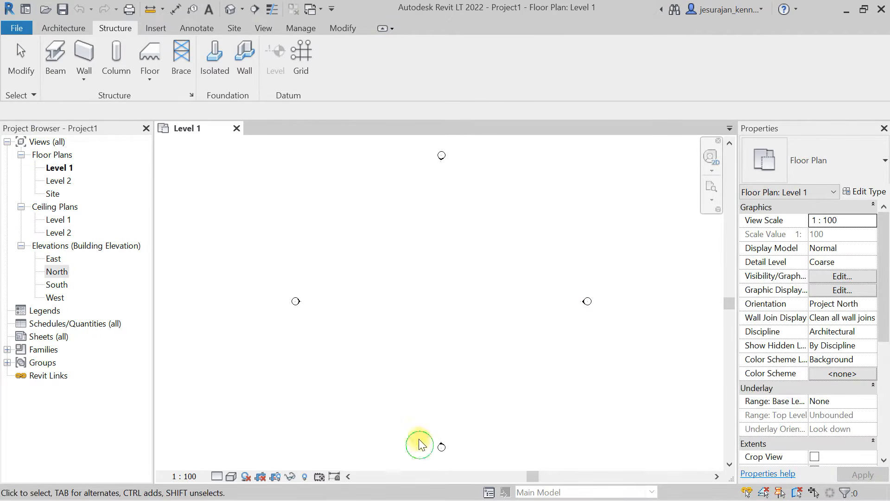
click(54, 260)
click(55, 272)
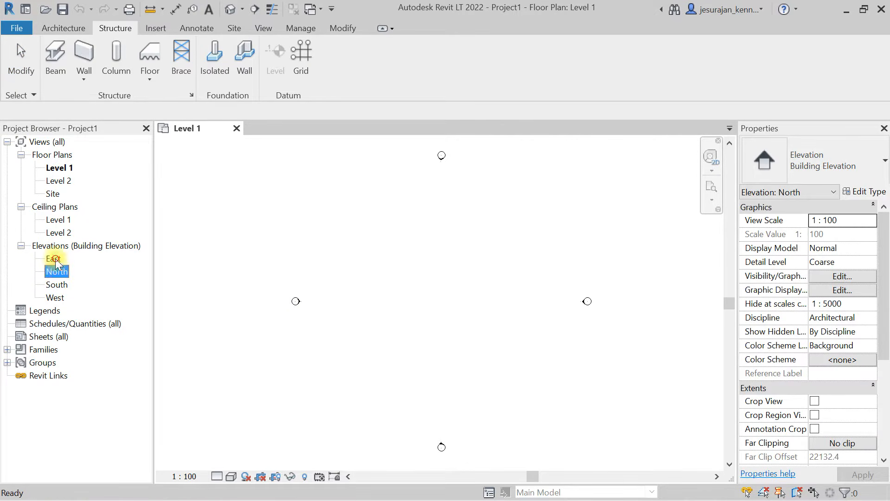
double_click(55, 259)
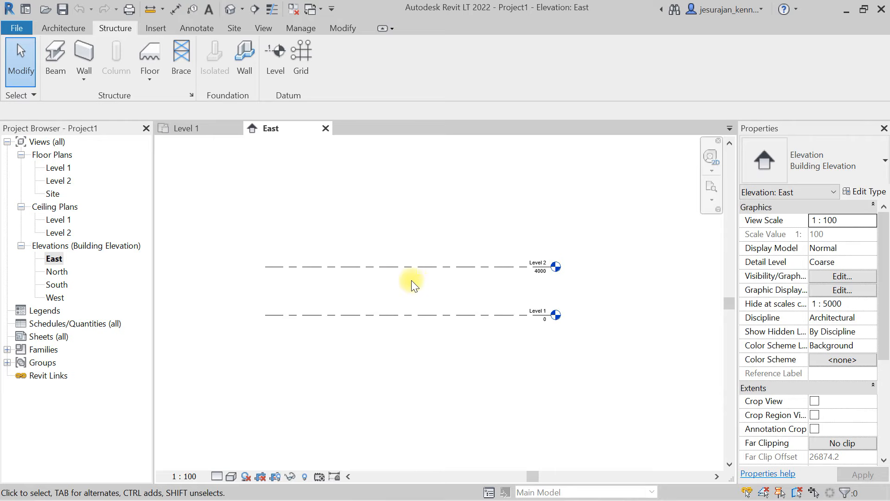
- Examine the existing Level 1 and Level 2 lines in the East elevation
scroll(435, 281, up, 2)
drag(501, 191, 370, 368)
click(369, 369)
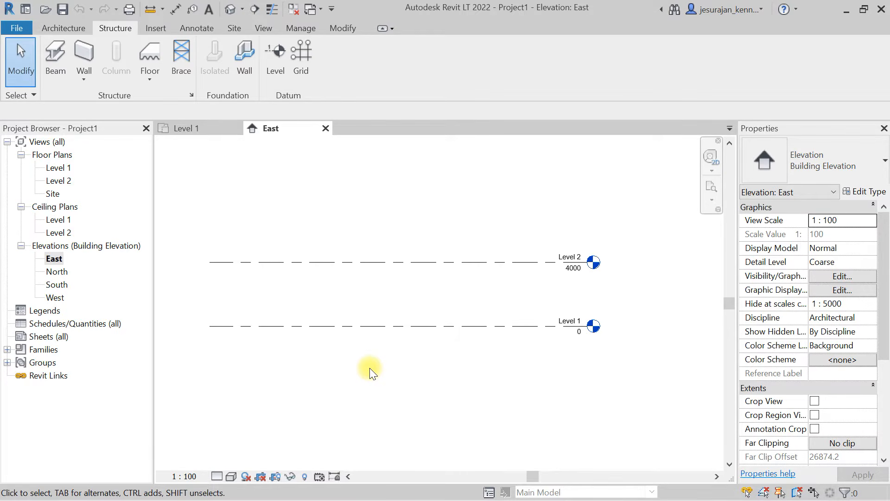
drag(437, 218, 355, 375)
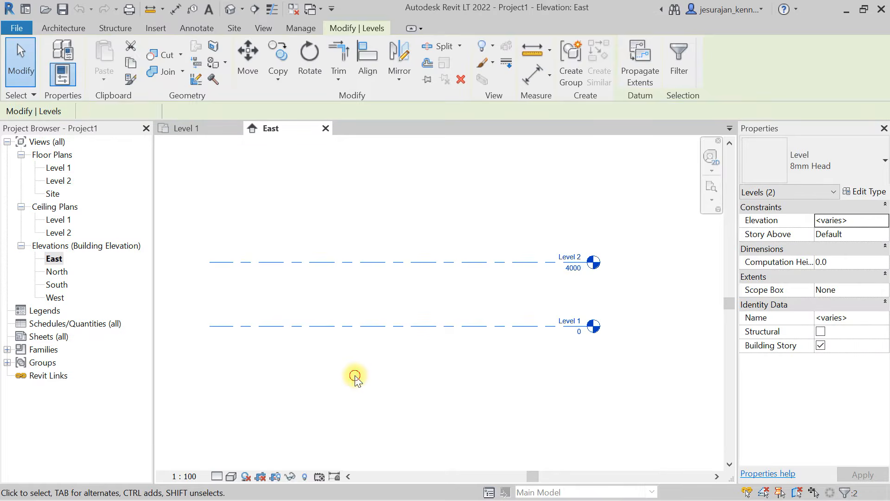
click(354, 374)
drag(456, 191, 343, 383)
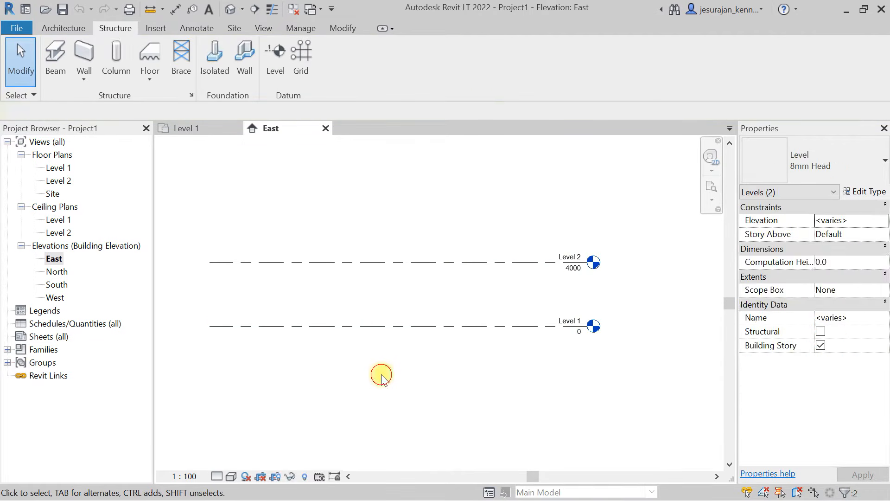
click(377, 371)
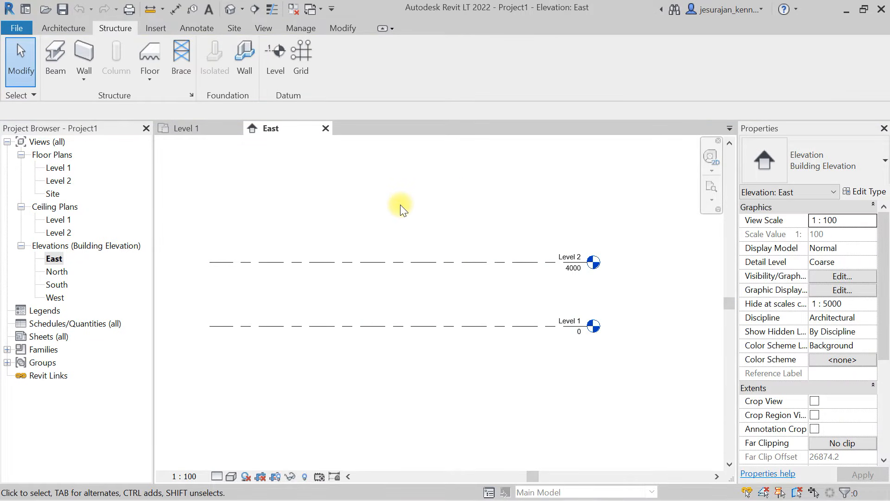
drag(423, 198, 342, 282)
click(341, 281)
click(61, 258)
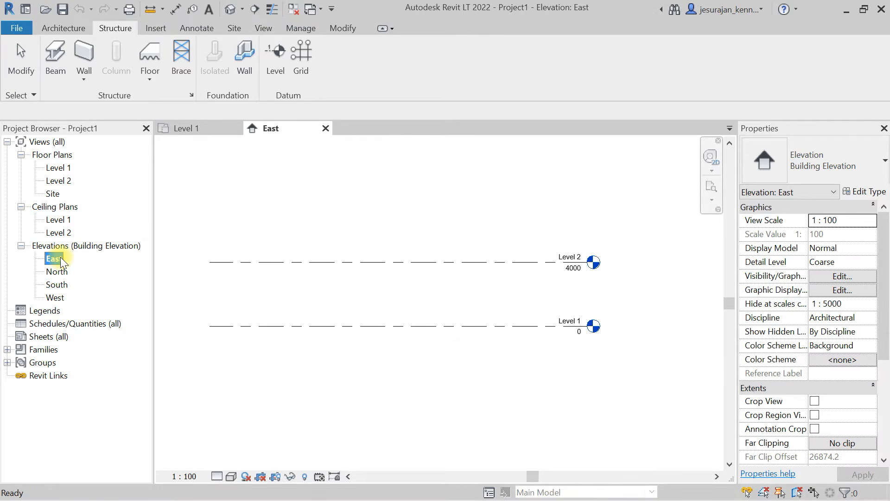
click(306, 202)
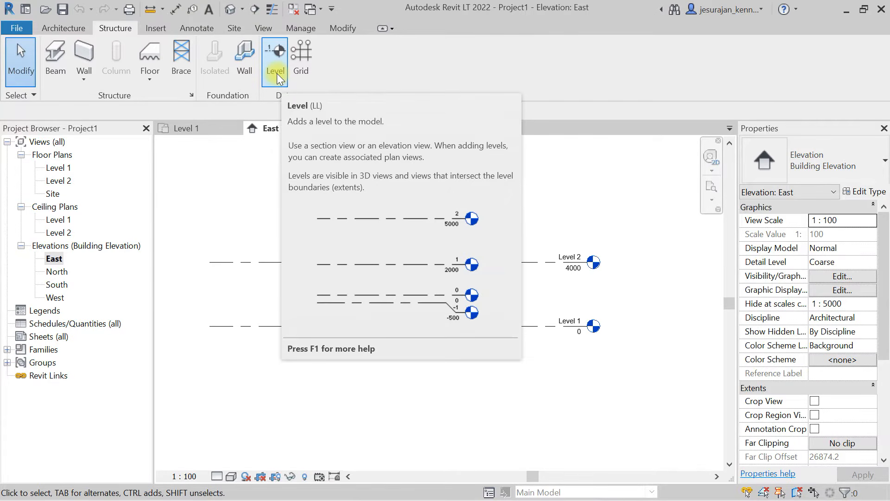
- Place a new level 2700 above Level 2, aligned with the ends of the existing levels
click(277, 74)
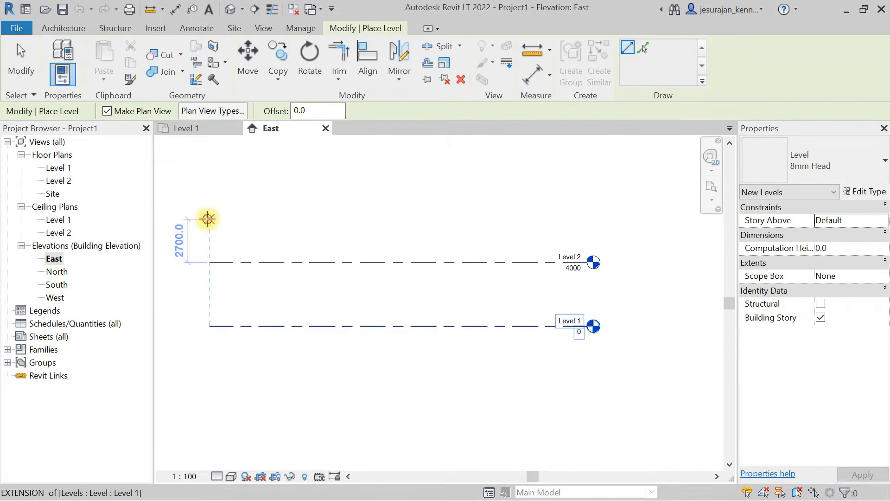
click(208, 219)
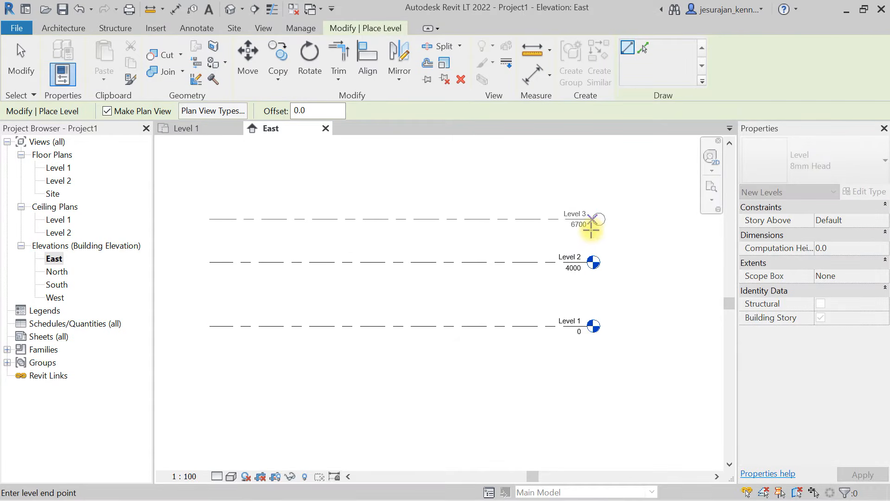
click(589, 229)
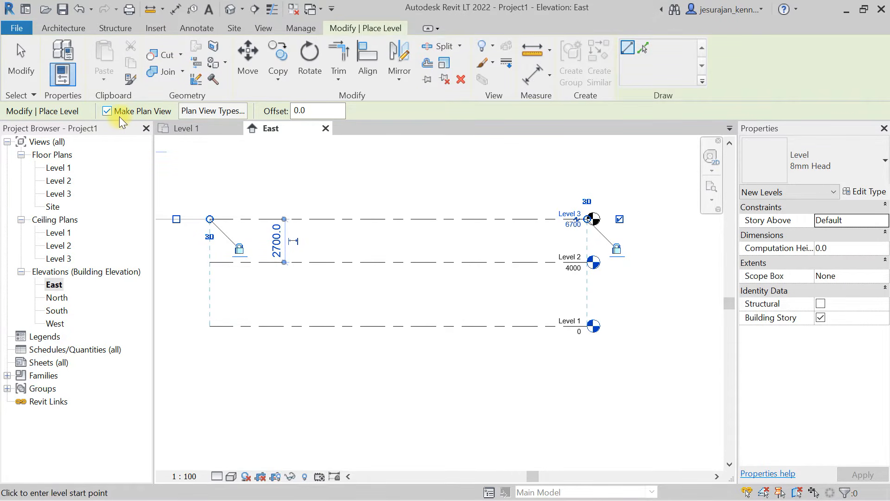
- Keep both ceiling and floor plan view types for new levels and place Level 4 at 3400 above Level 3
click(225, 112)
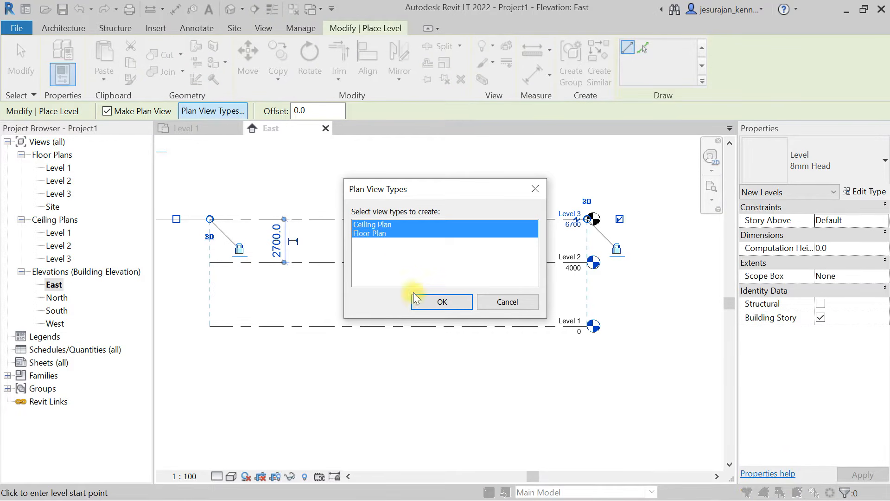
click(427, 302)
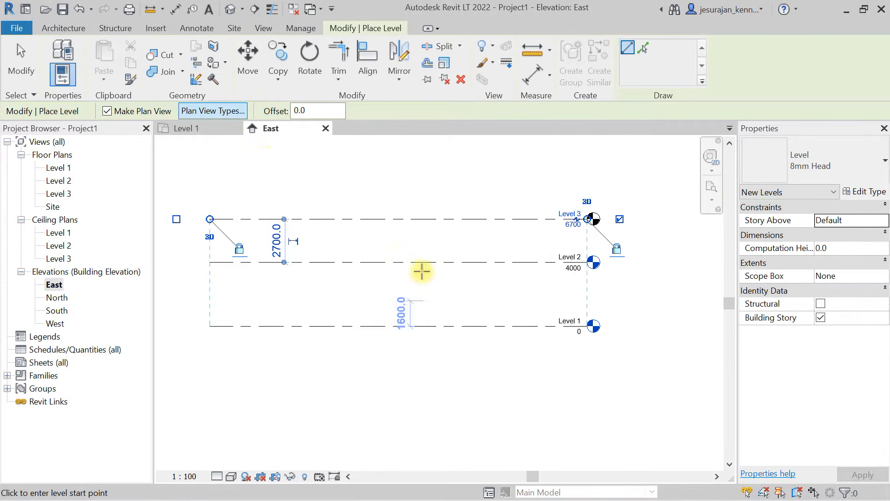
click(210, 166)
click(587, 165)
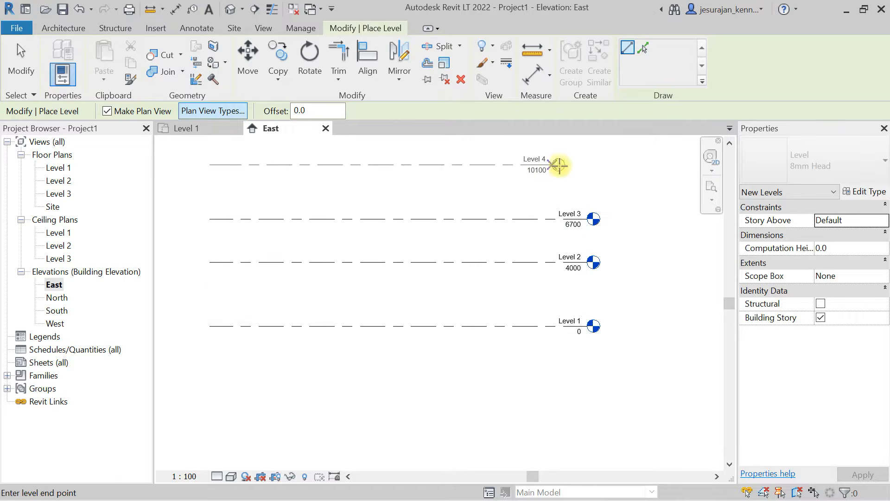
- Turn off plan view creation and place a fifth level 4200 above Level 4, aligned with the other levels
click(107, 111)
click(216, 162)
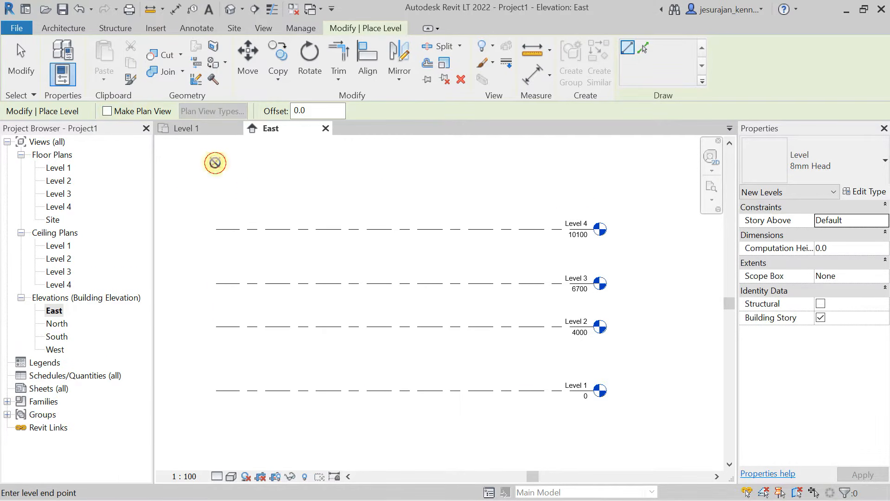
click(590, 167)
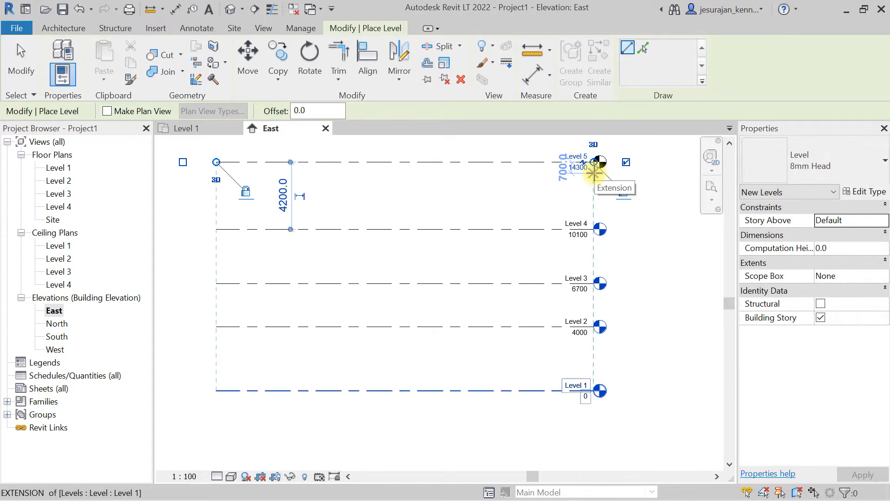
key(Escape)
key(Escape)
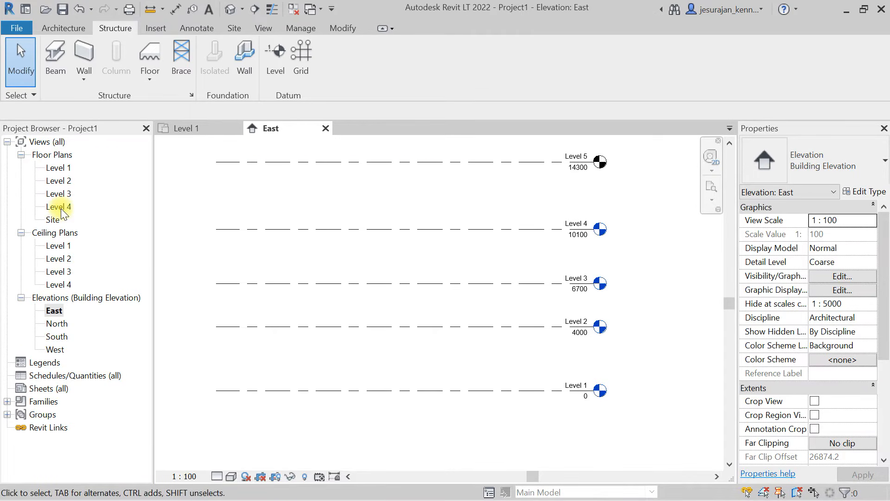
- Create a floor plan view for Level 5
click(262, 29)
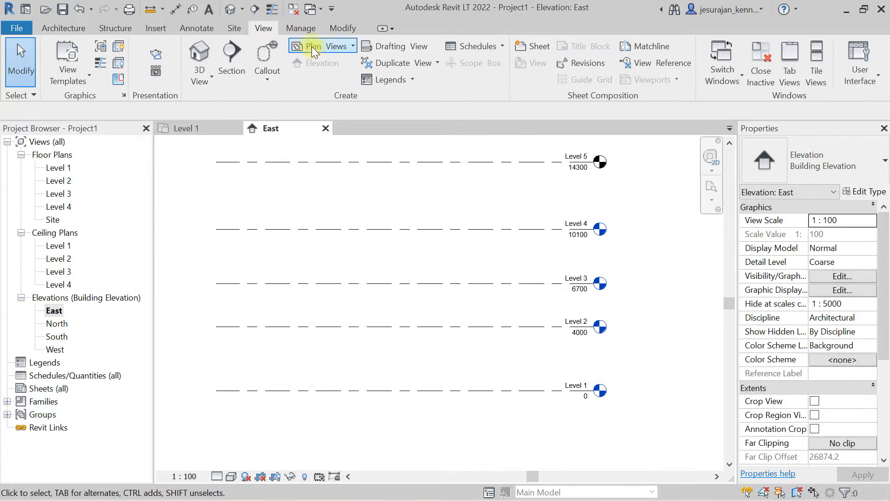
click(325, 48)
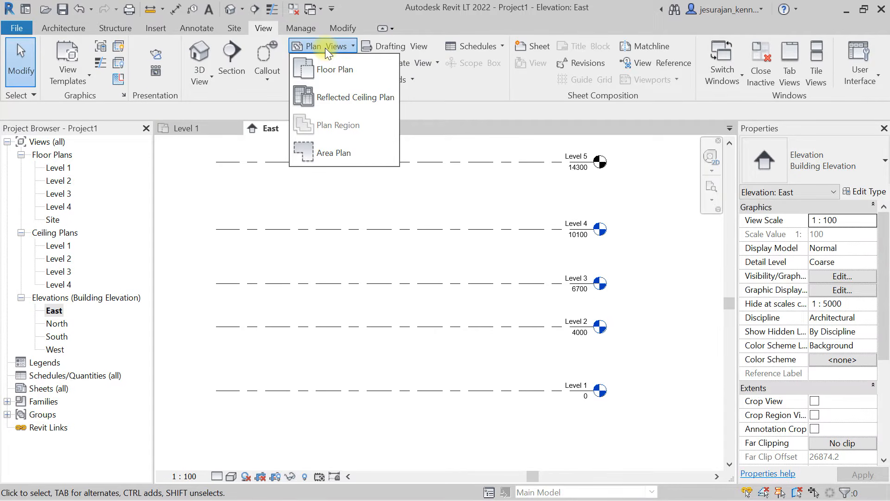
click(334, 70)
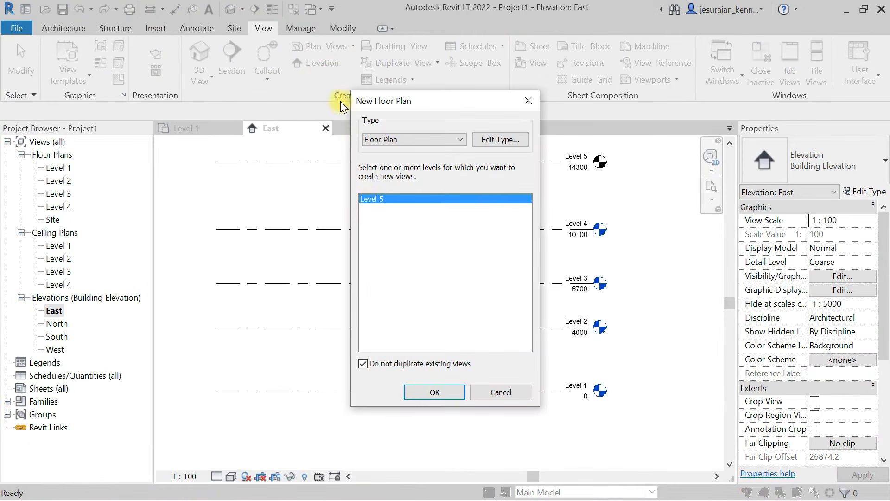
click(438, 392)
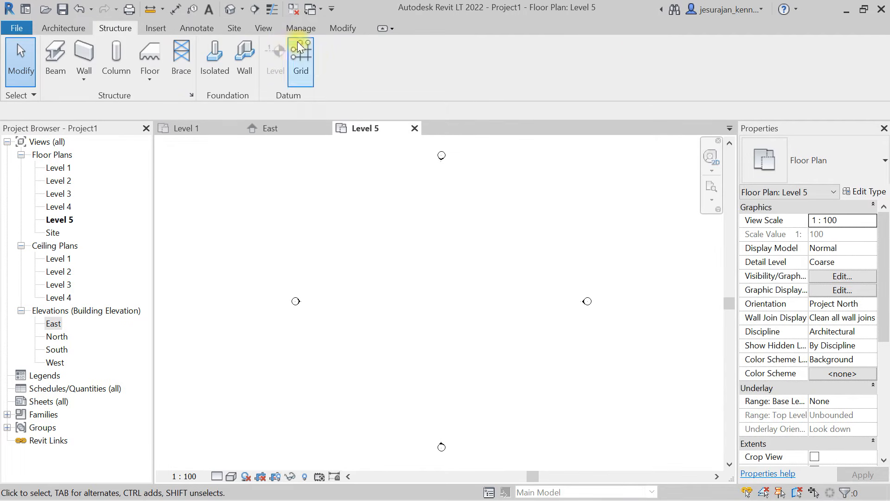
click(65, 28)
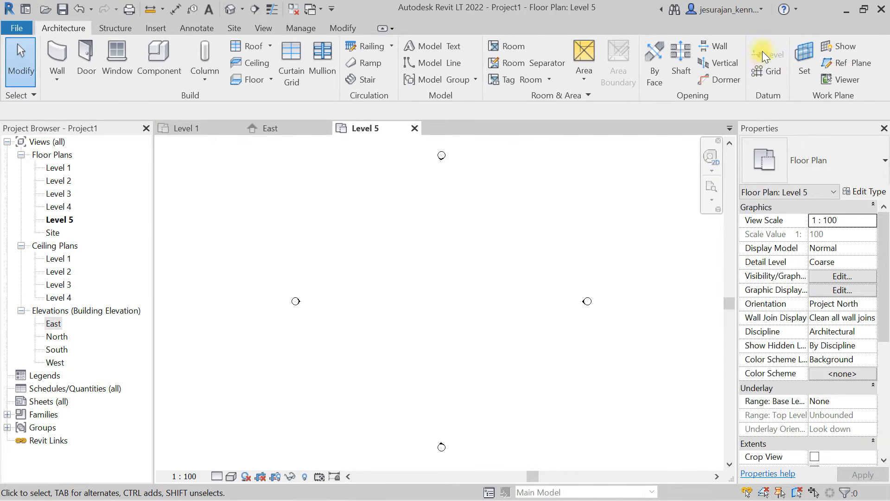
click(127, 26)
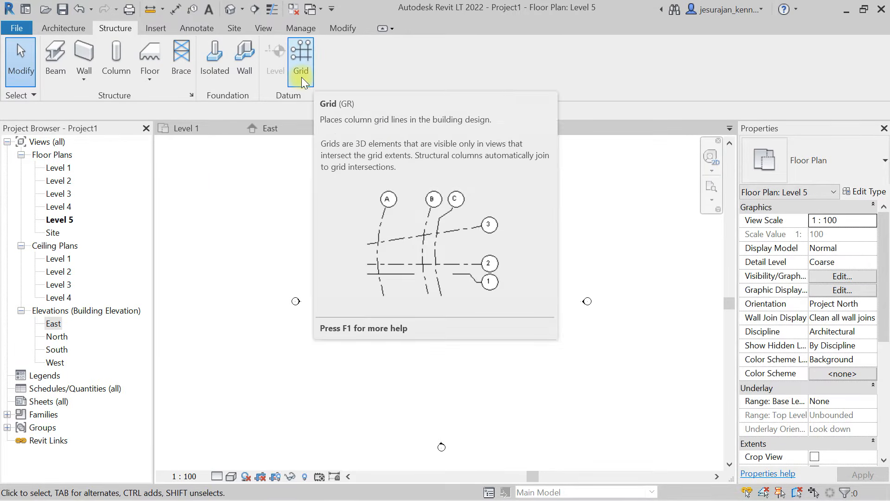
- Draw a vertical grid line from bottom to top with zero offset, between the west elevation marker and the plan's centre
click(301, 77)
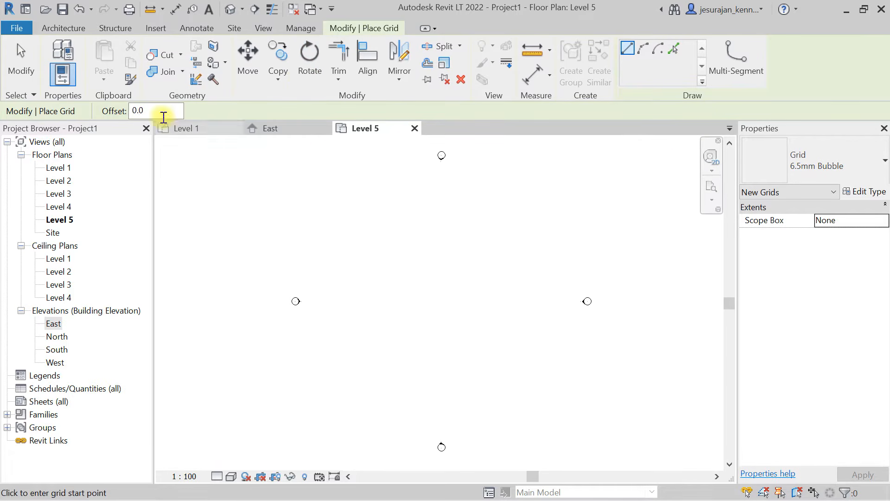
drag(152, 111, 102, 112)
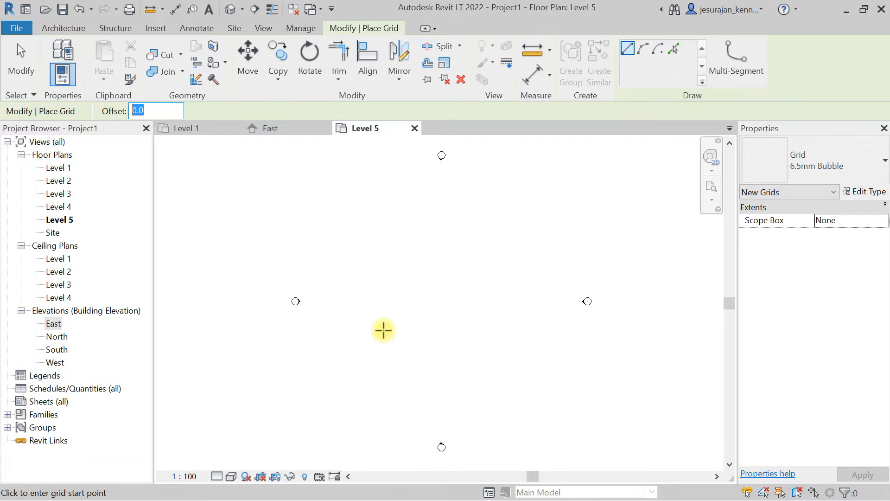
click(389, 364)
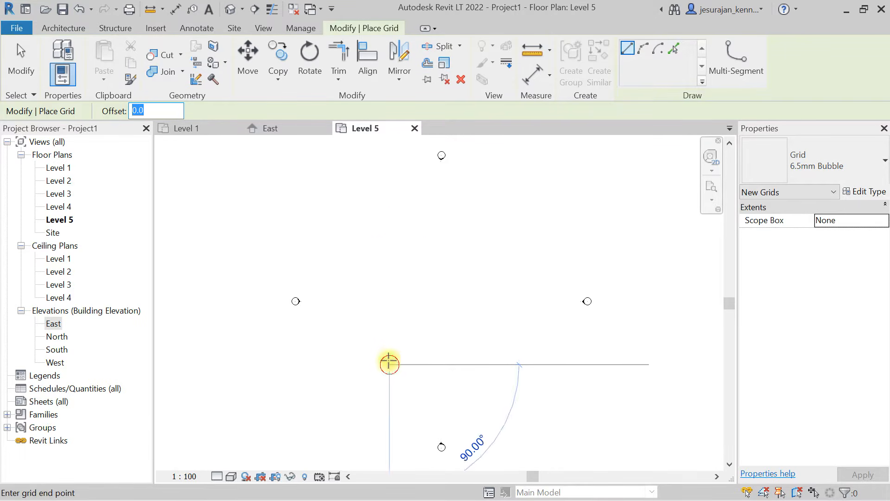
click(389, 236)
key(Escape)
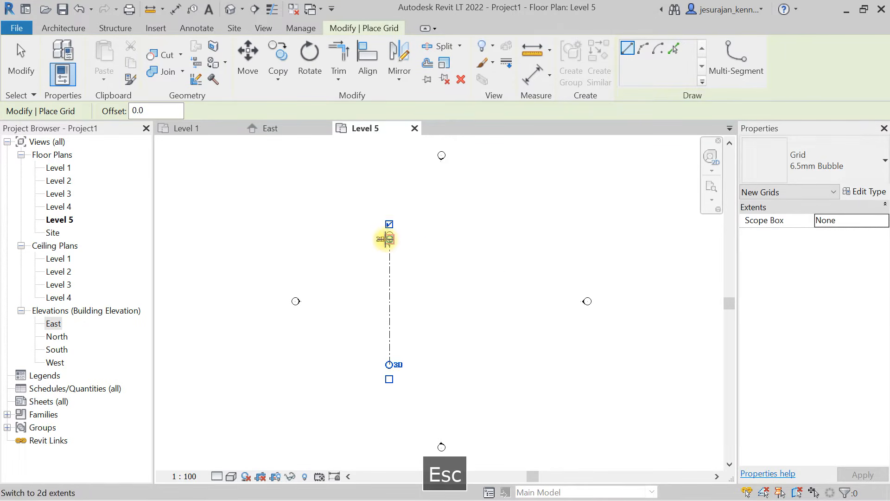
- Examine the grid line and its numbered bubble in the Level 5 floor plan
scroll(403, 275, up, 2)
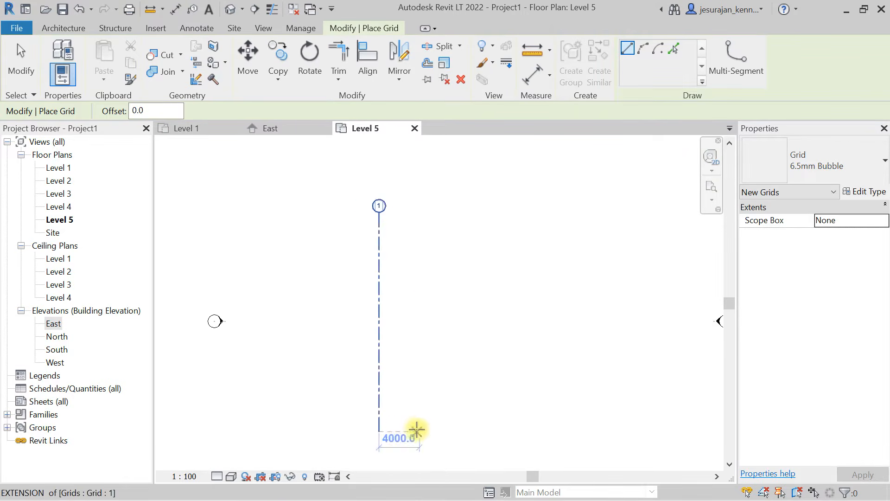
scroll(370, 195, up, 3)
scroll(398, 209, up, 3)
scroll(384, 193, down, 3)
scroll(377, 193, up, 5)
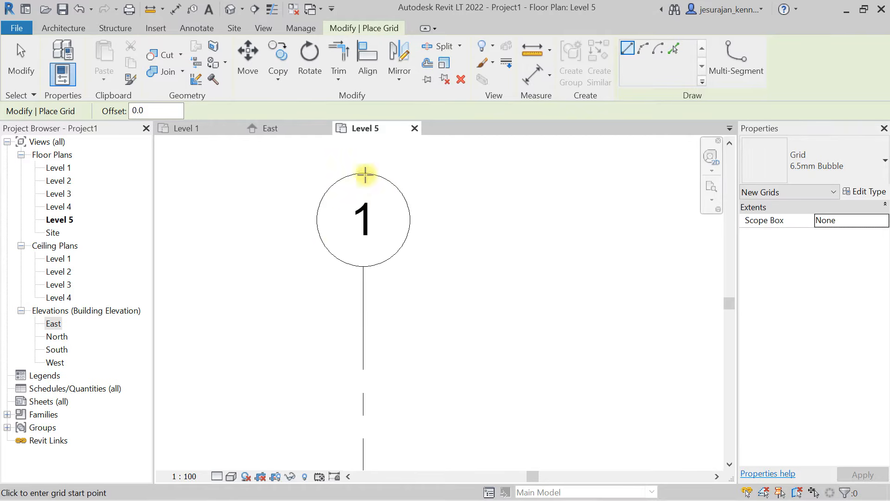
scroll(402, 192, down, 3)
scroll(408, 213, up, 2)
scroll(402, 215, down, 3)
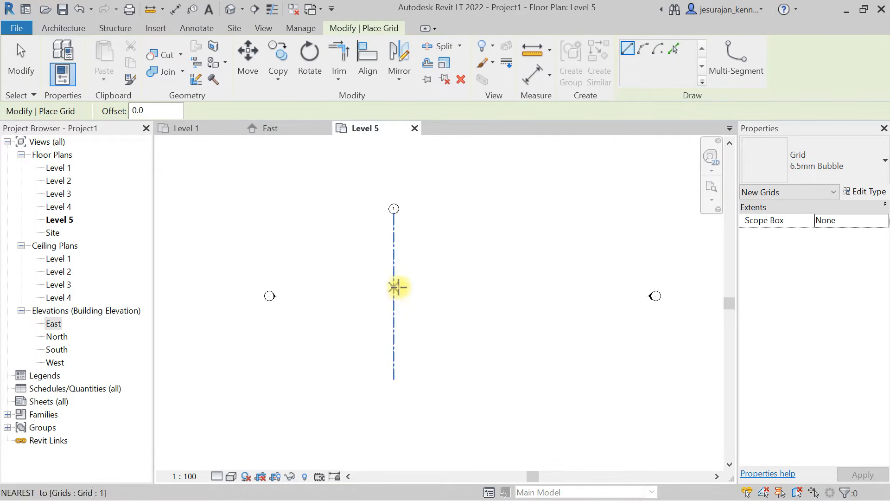
scroll(415, 249, up, 3)
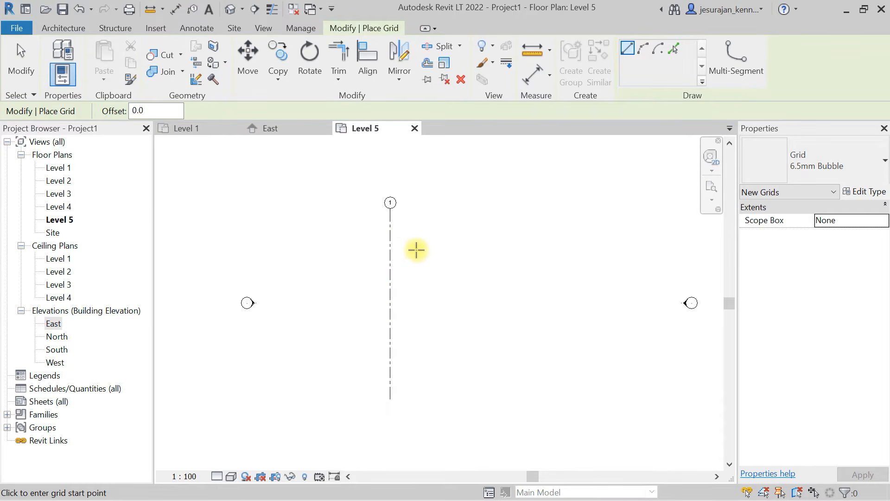
scroll(404, 226, down, 1)
- Review the type properties of grid 1 and close them without changes
key(Escape)
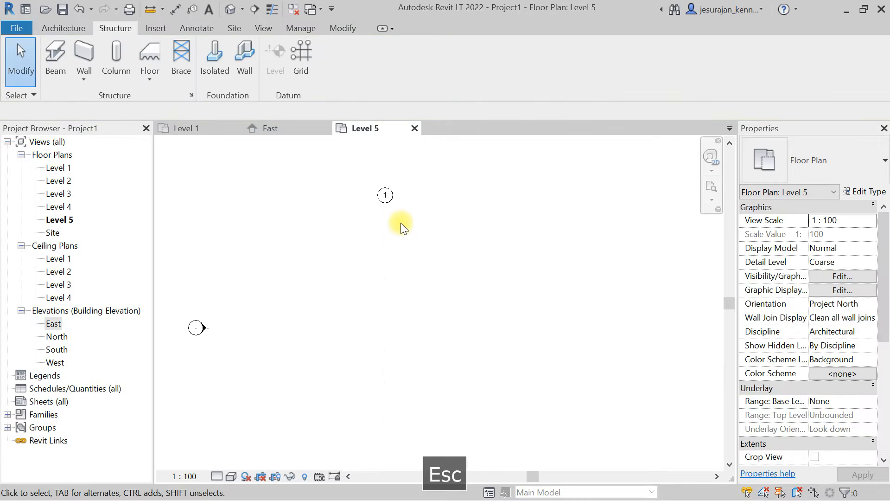
click(385, 213)
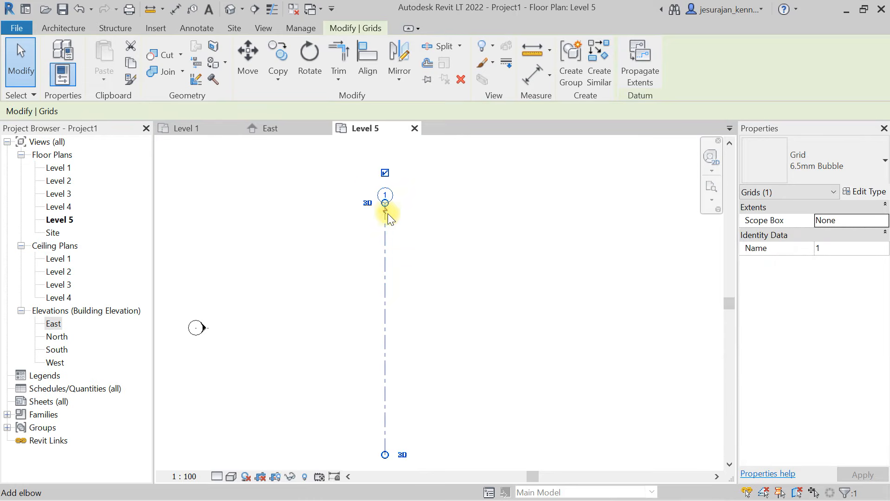
click(871, 194)
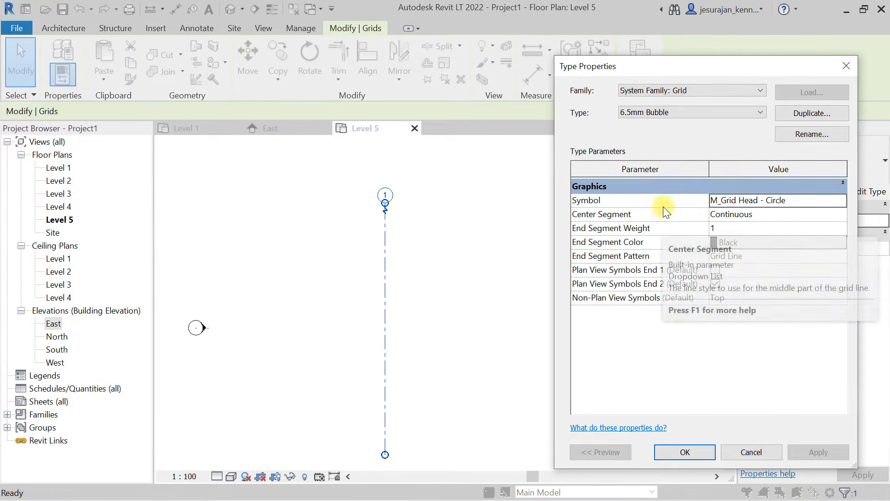
click(701, 452)
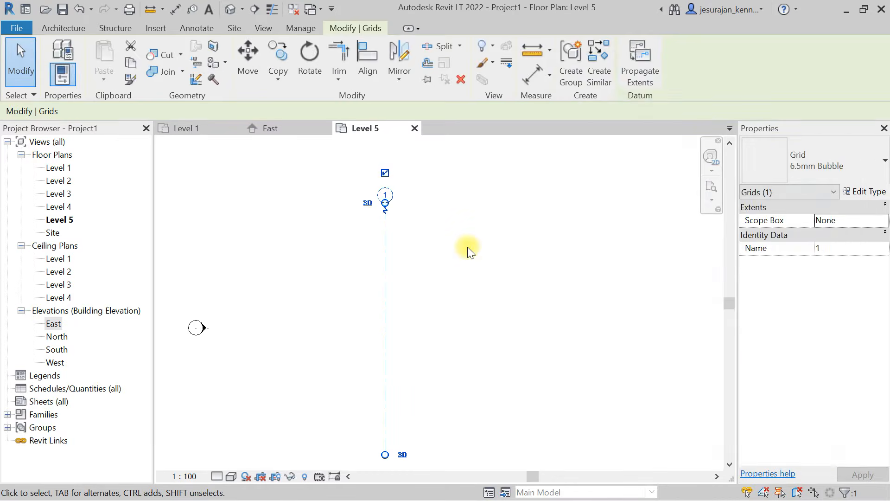
click(469, 250)
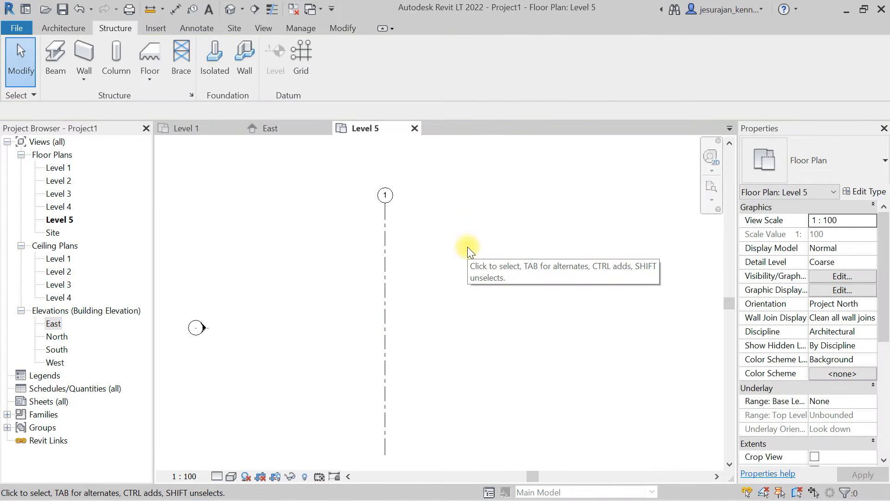
- Draw two vertical grid lines to the right of grid 1, spaced about 4700 apart, with both ends aligned to it
click(298, 75)
click(440, 454)
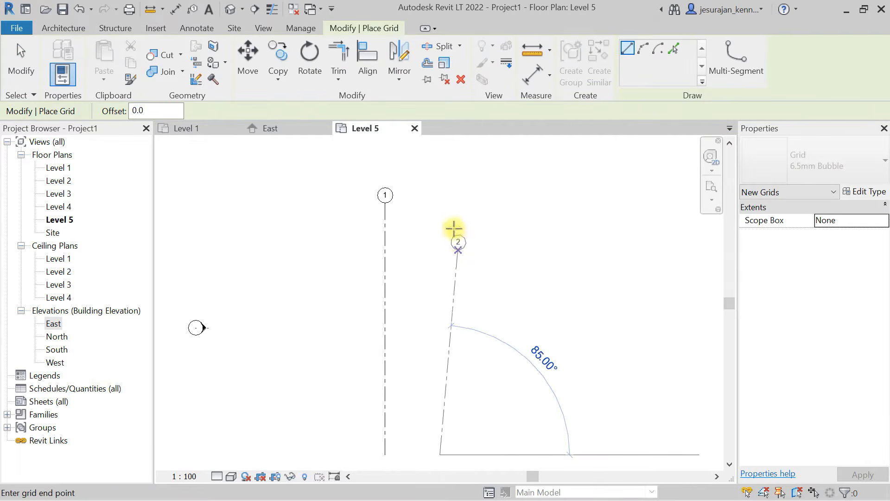
click(440, 200)
key(Escape)
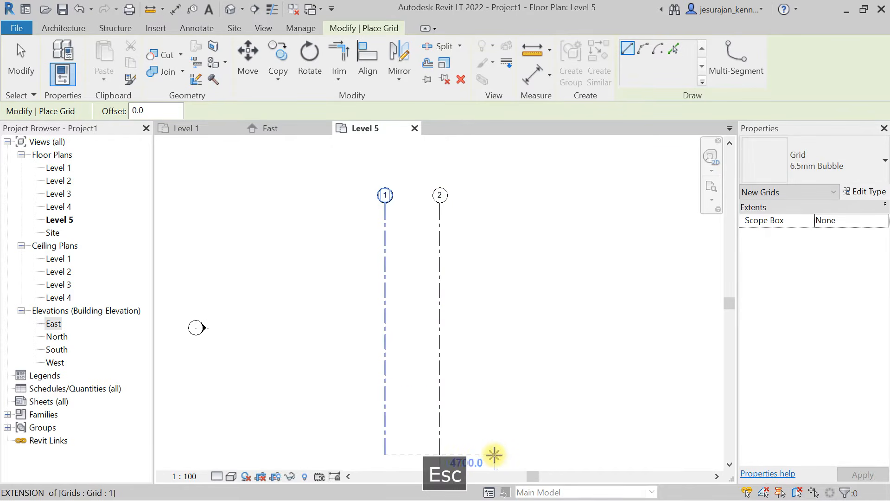
click(494, 454)
click(495, 202)
key(Escape)
- Draw two more vertical grid lines, about 5400 right of grid 3 and about 4300 further right, aligned with the others
click(558, 455)
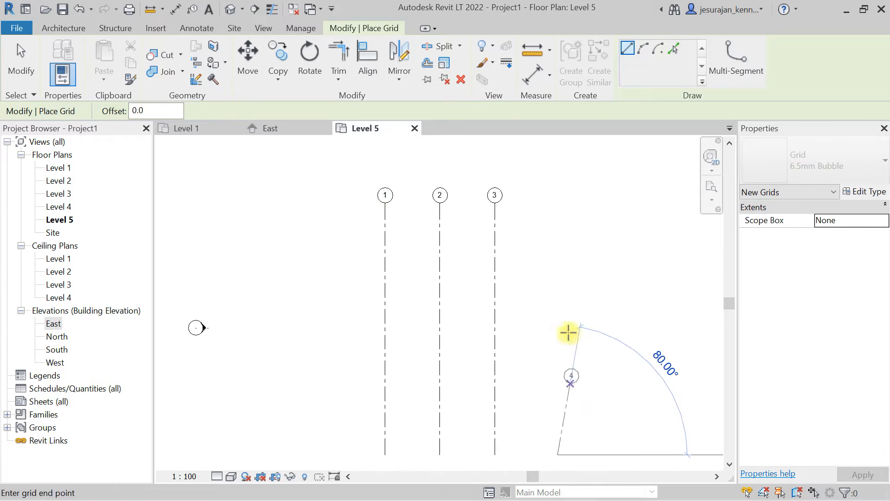
click(558, 204)
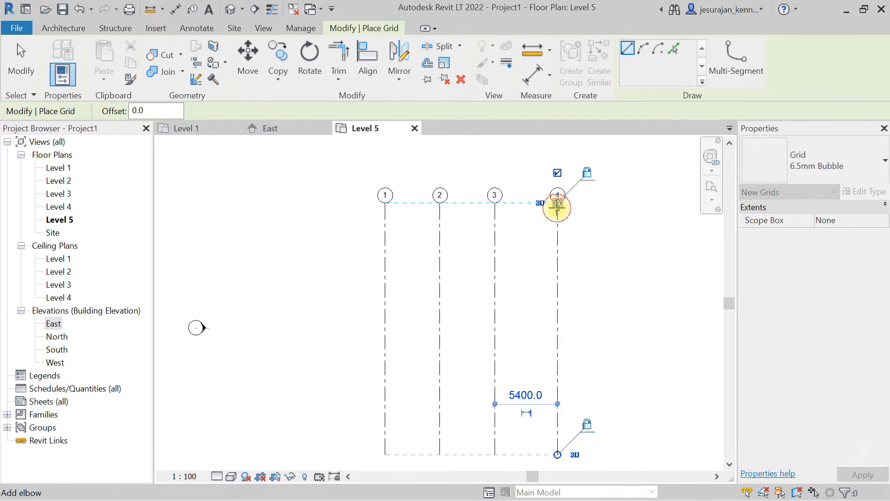
key(Escape)
click(608, 454)
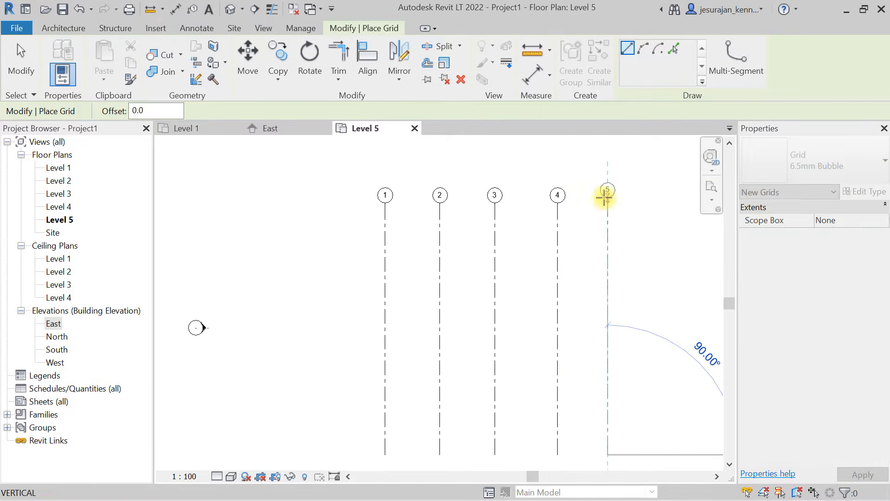
click(604, 202)
key(Escape)
key(Escape)
- Place one continuous aligned dimension string across grids 1 to 5, above the grid bubbles
middle_drag(539, 205, 476, 242)
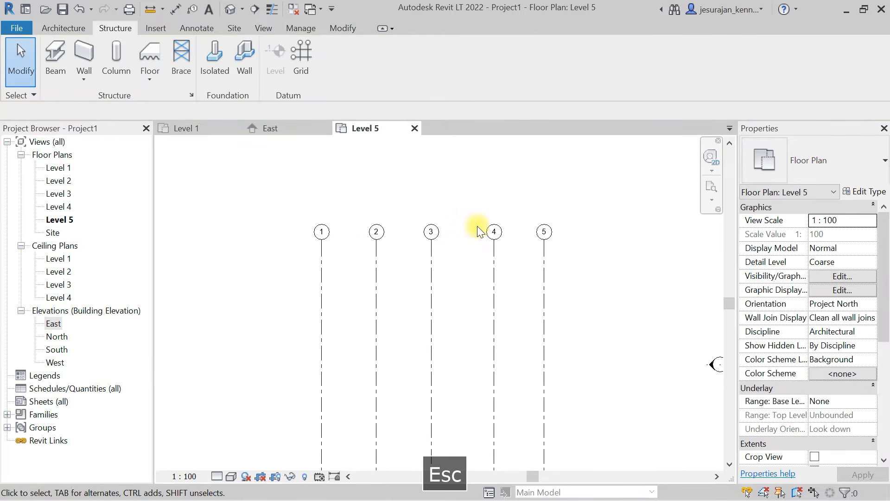
key(d)
key(i)
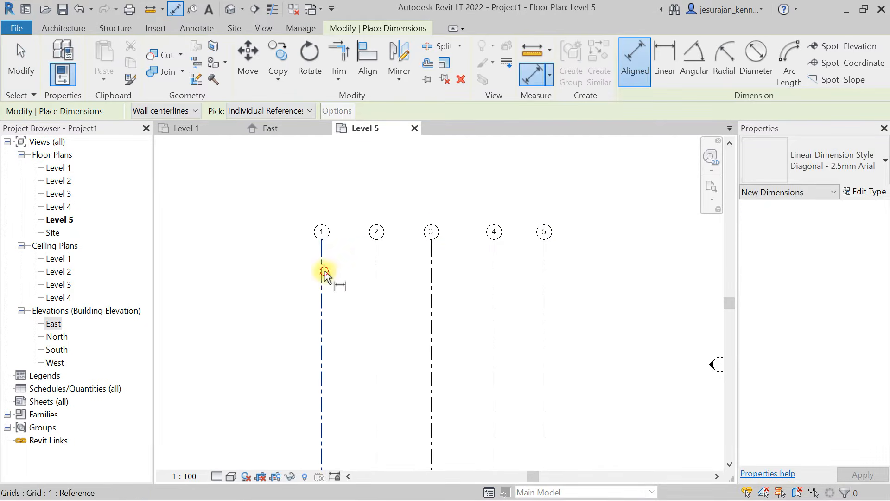
click(322, 273)
click(376, 299)
click(431, 300)
click(494, 297)
click(543, 307)
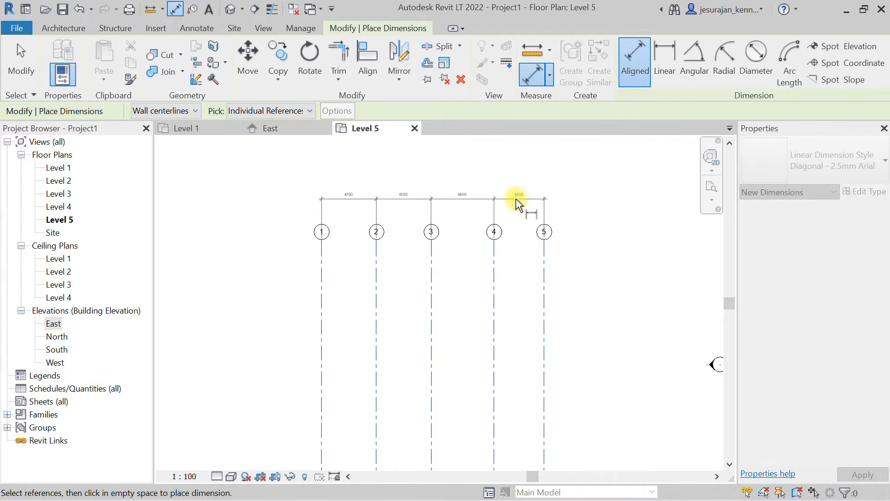
click(504, 198)
scroll(413, 188, up, 4)
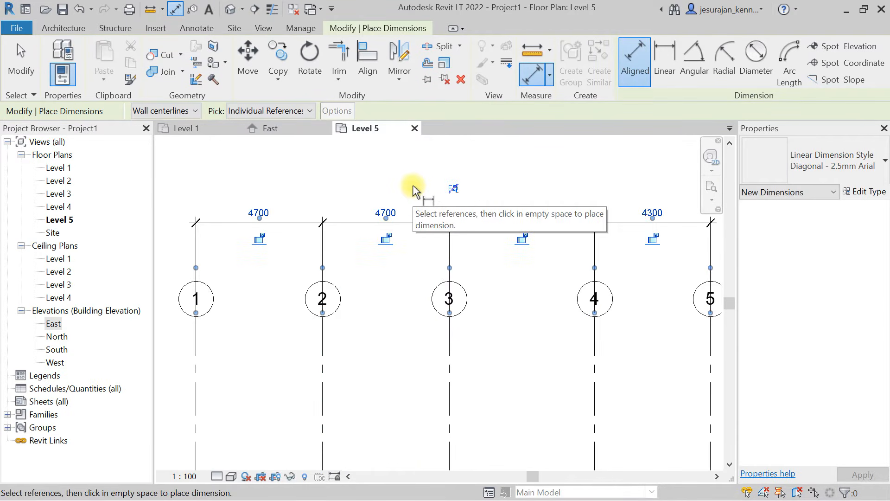
scroll(413, 189, down, 4)
key(Escape)
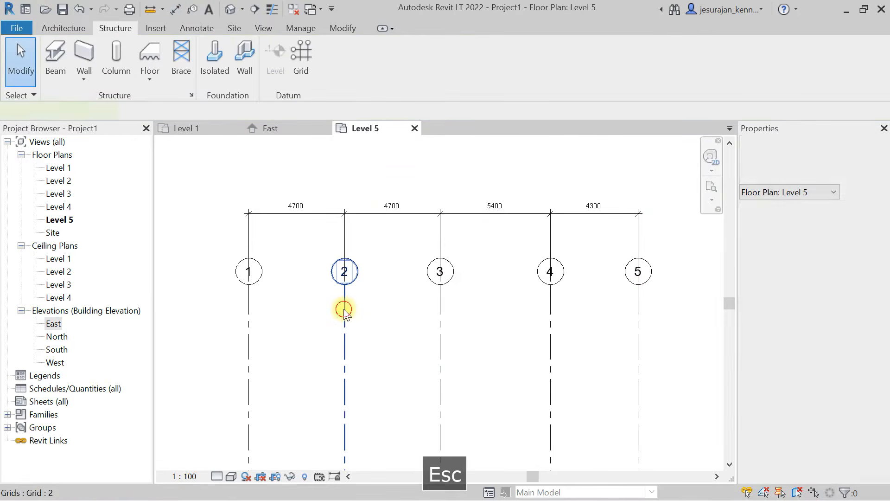
- Set the spacing between grids 1 and 2 to 5000 by moving grid 2
click(344, 307)
click(303, 204)
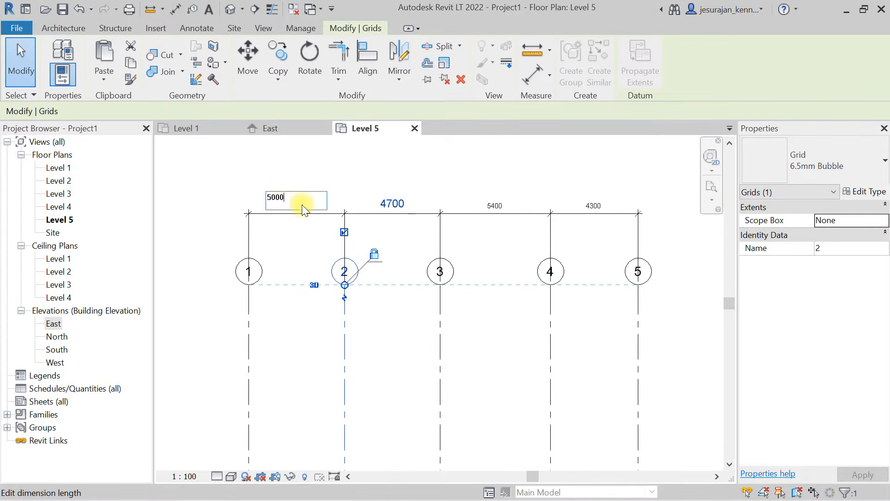
key(Return)
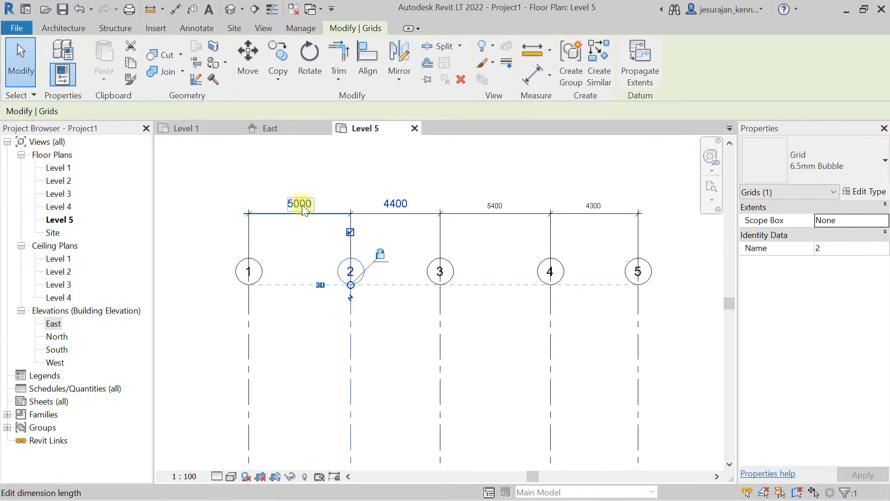
click(401, 352)
- Pin grids 1 and 2 in place
click(351, 296)
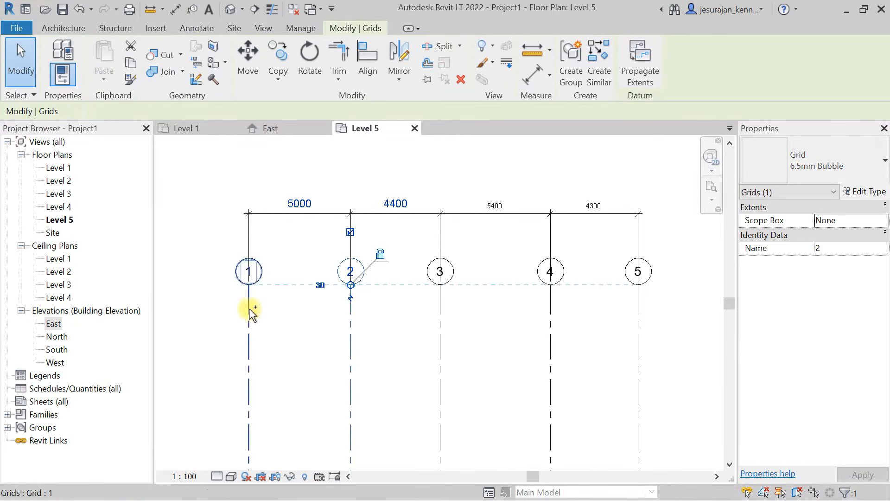
ctrl+click(249, 310)
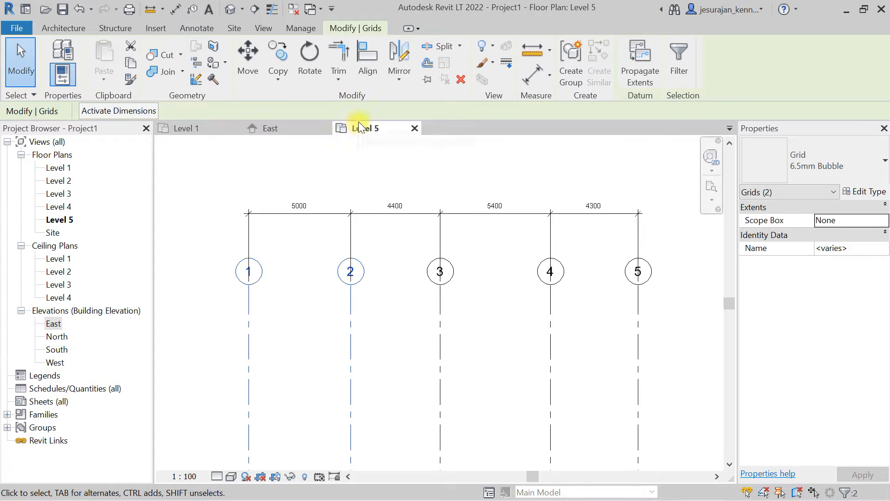
click(429, 77)
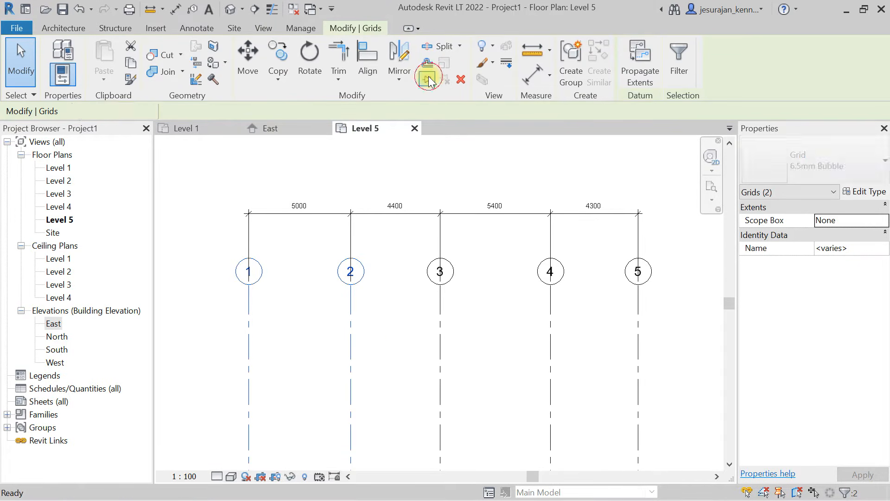
- Apply the equality constraint to the dimension string so that all five vertical grids are evenly spaced
click(458, 213)
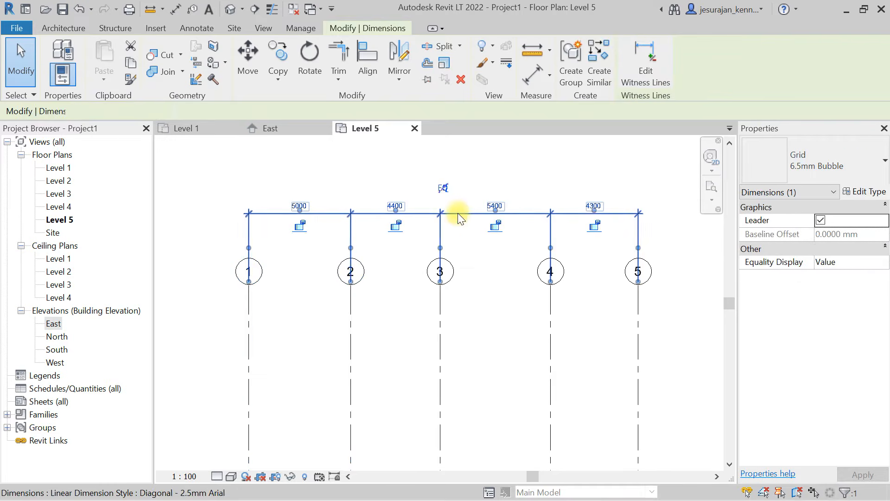
click(441, 188)
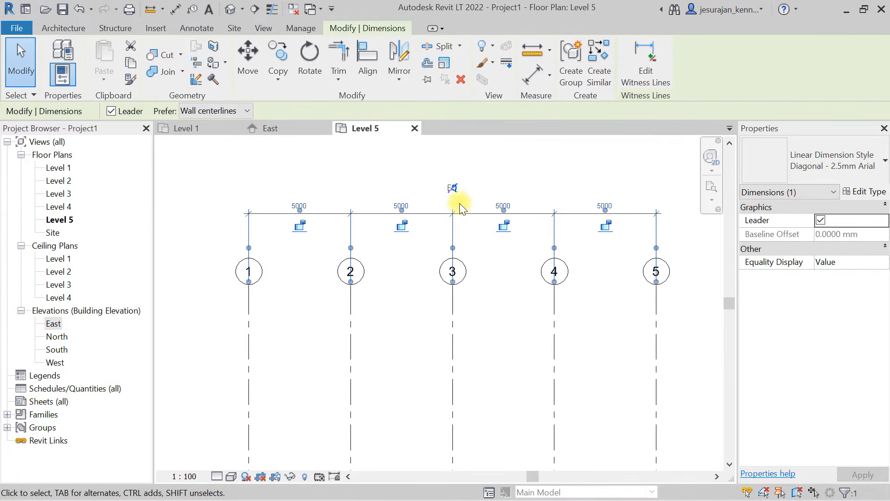
scroll(282, 207, up, 5)
middle_drag(618, 224, 390, 181)
scroll(597, 203, down, 3)
scroll(426, 173, down, 2)
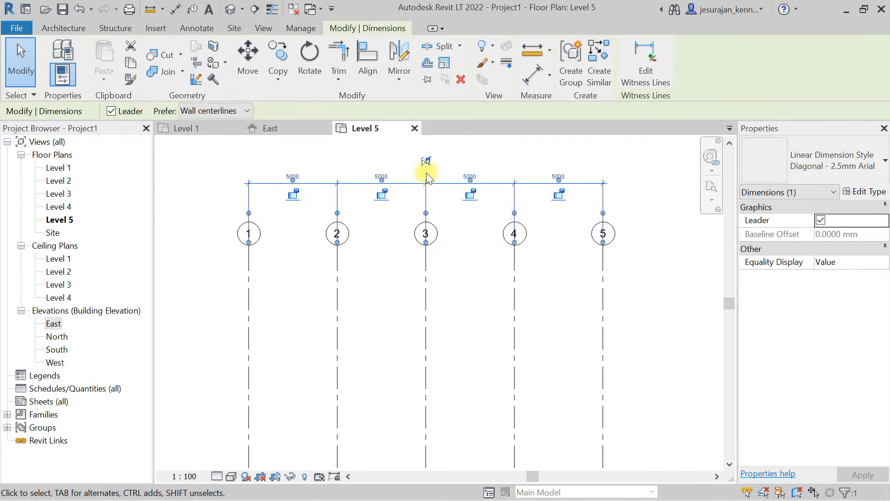
- Delete the dimension string above the vertical grids
click(457, 163)
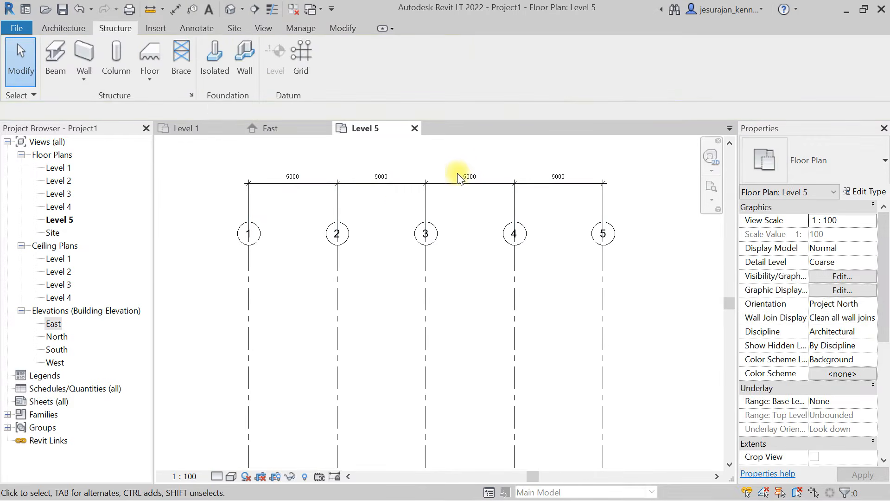
click(458, 181)
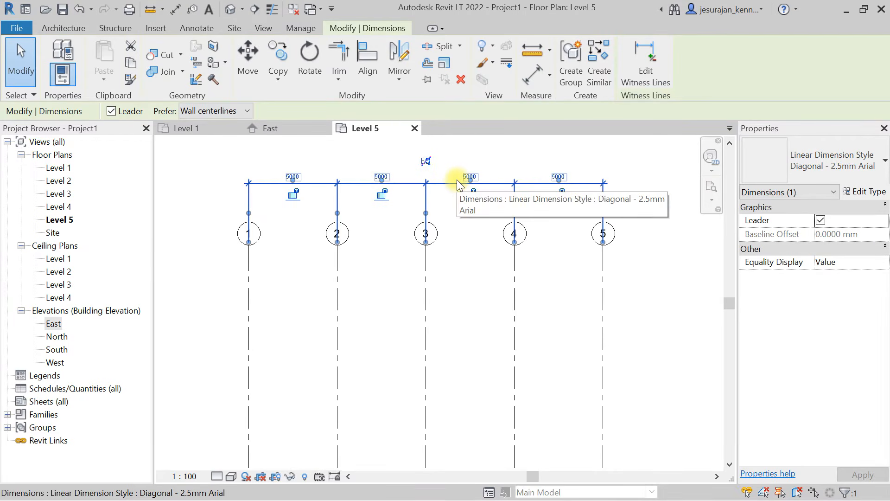
key(Delete)
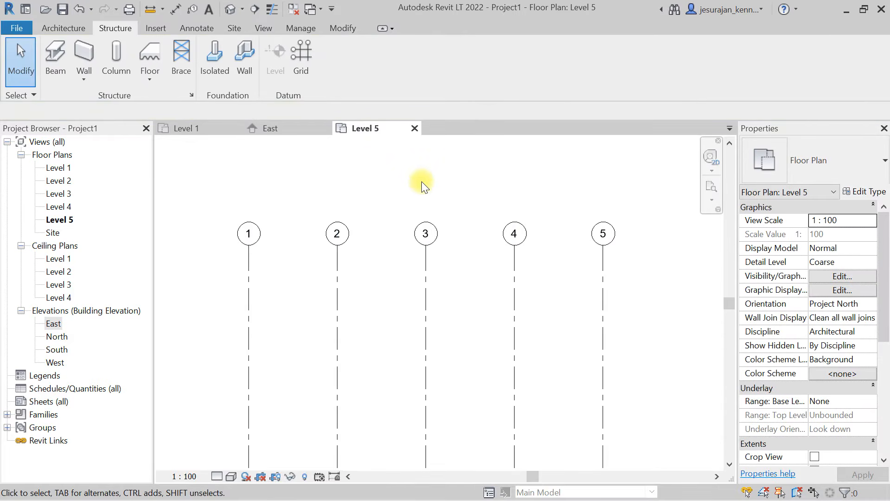
- Draw a horizontal grid line from right to left across all five vertical grids, just below their bubbles
scroll(421, 181, down, 2)
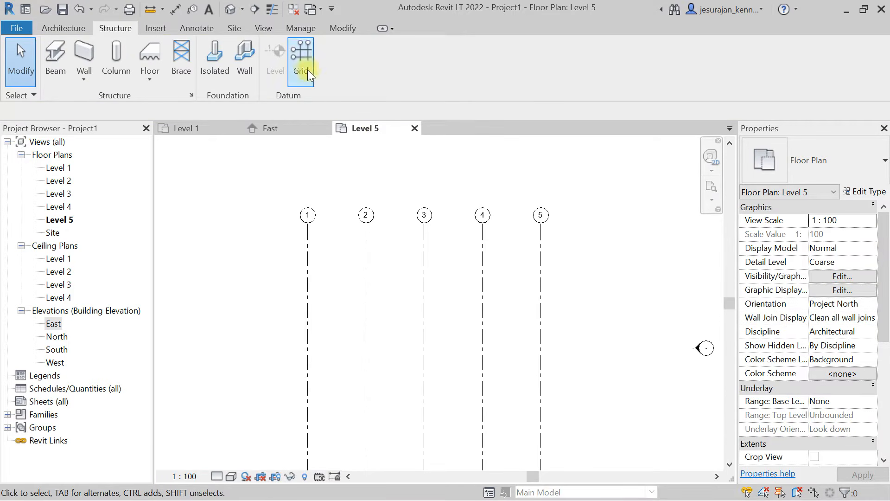
click(301, 56)
click(586, 261)
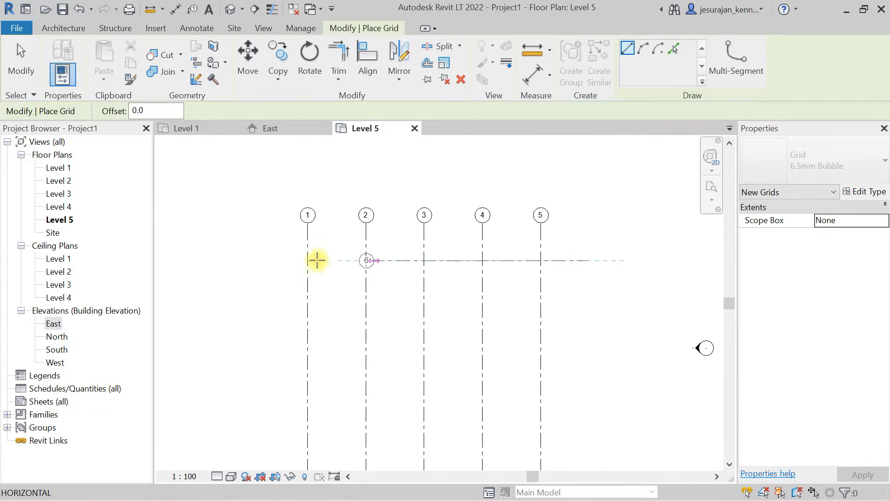
click(237, 260)
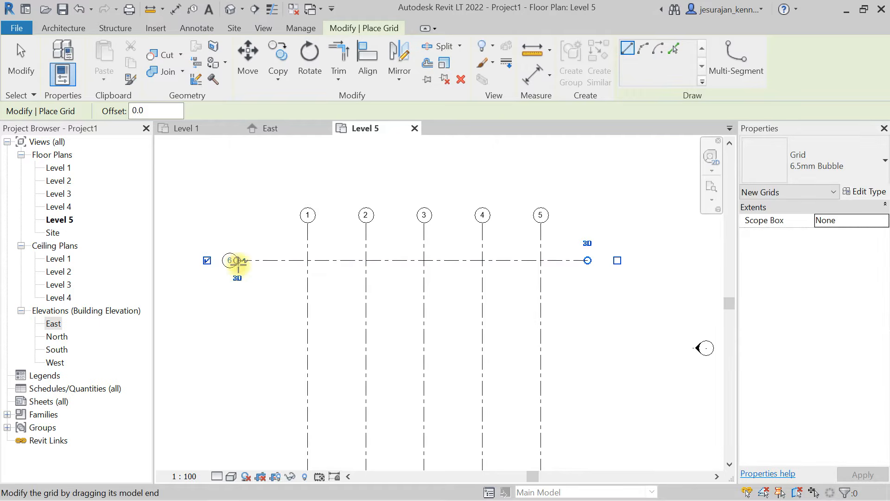
- Rename the horizontal grid line to A
scroll(234, 259, up, 3)
click(229, 254)
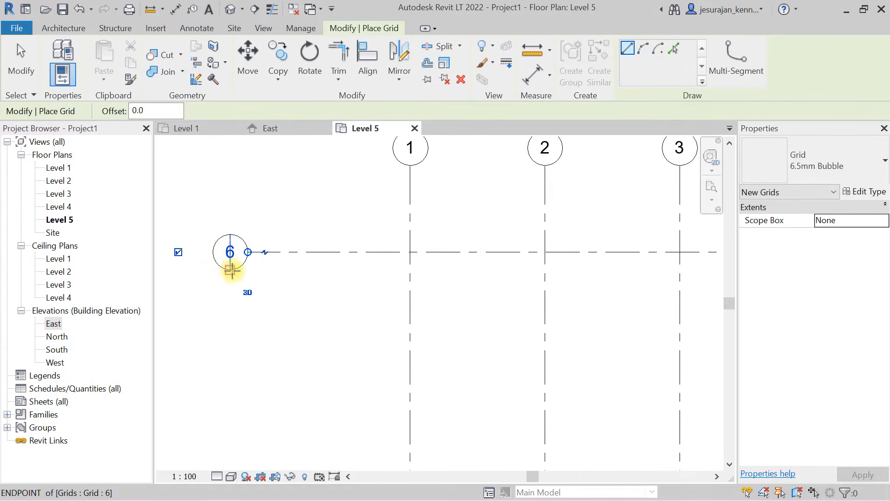
scroll(228, 254, up, 3)
click(227, 257)
text(A)
key(Return)
- Draw a second horizontal grid line about 4000 below grid A, with both ends aligned to it
scroll(220, 202, down, 3)
scroll(250, 243, down, 5)
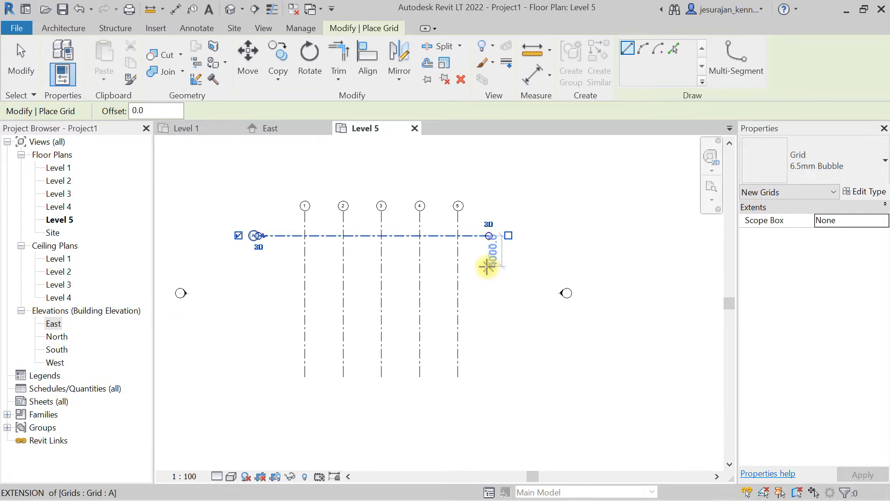
click(487, 266)
click(258, 265)
scroll(255, 268, up, 2)
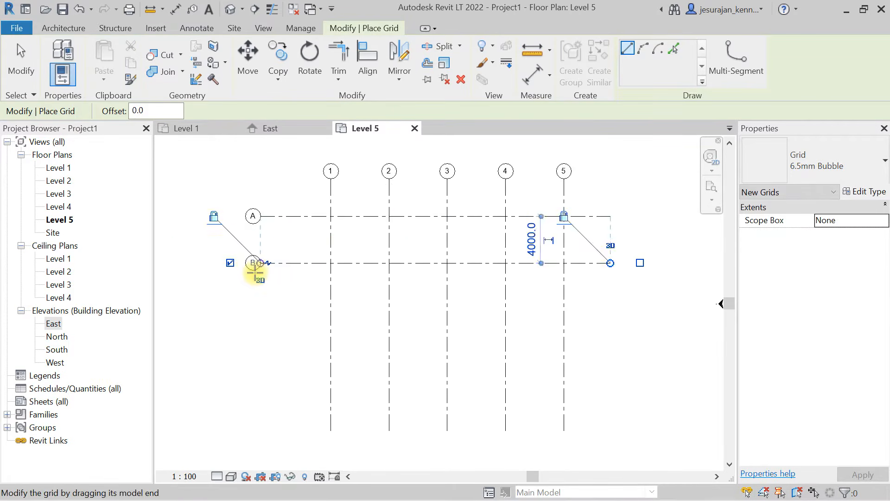
scroll(255, 271, up, 3)
scroll(254, 272, down, 4)
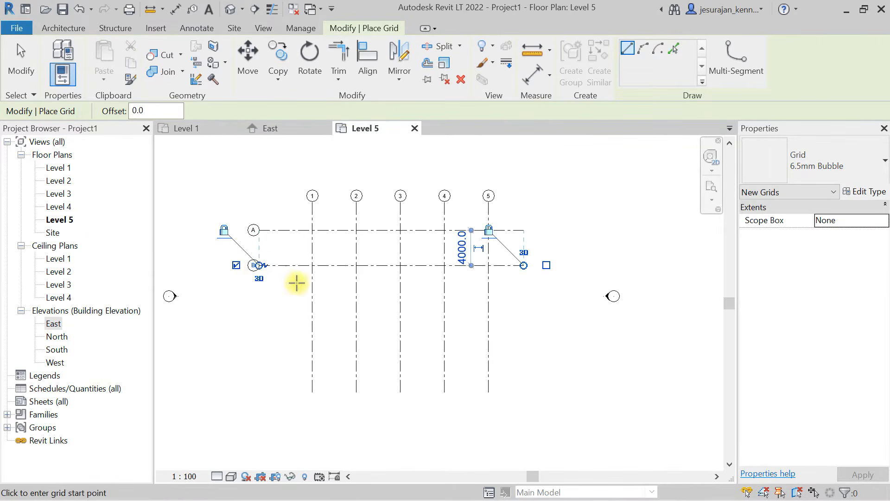
- Draw a third horizontal grid line about 5000 below grid B, aligned with the other horizontal grids
click(524, 306)
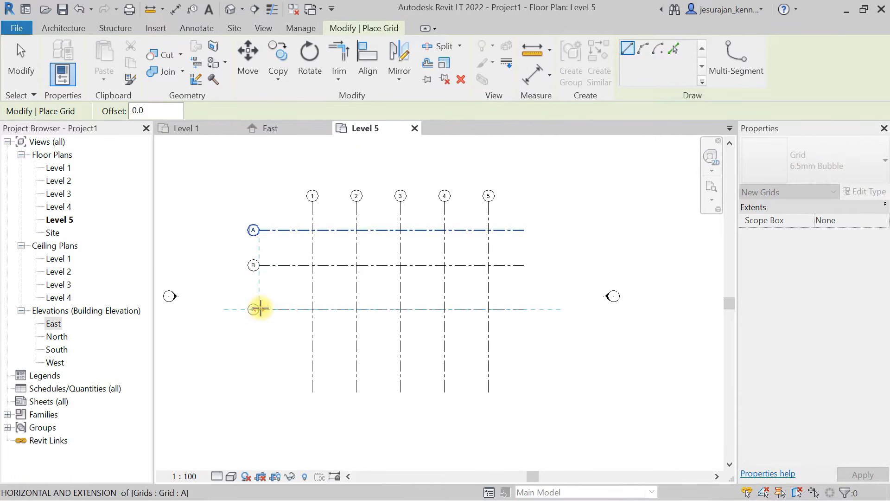
click(260, 309)
key(Escape)
key(Escape)
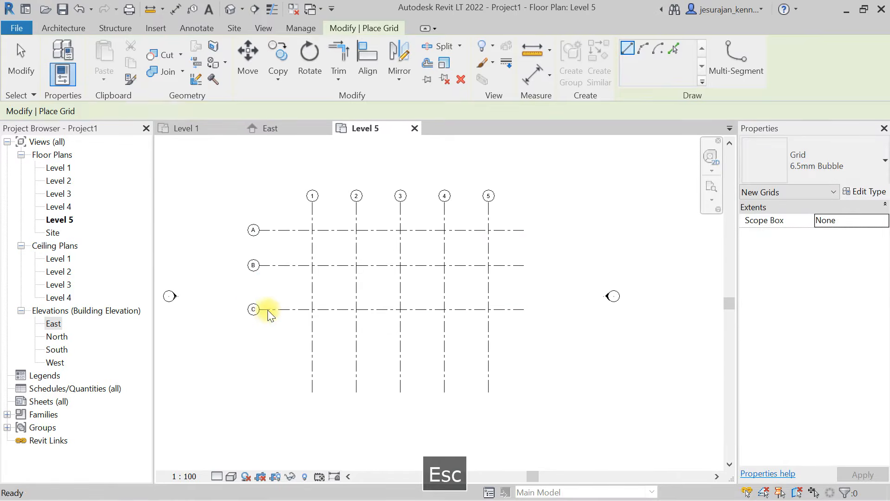
- Copy grid C downward twice, placing one grid 4000 below it and another 2000 below that copy
click(268, 309)
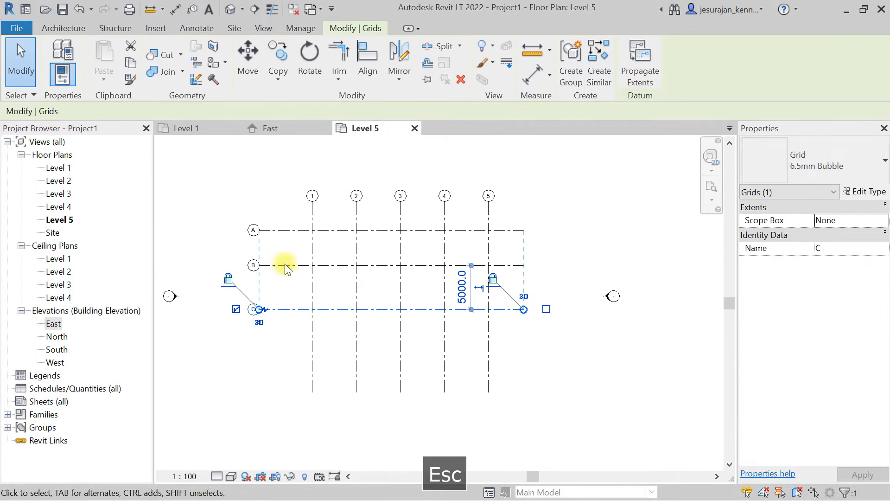
click(287, 51)
click(279, 309)
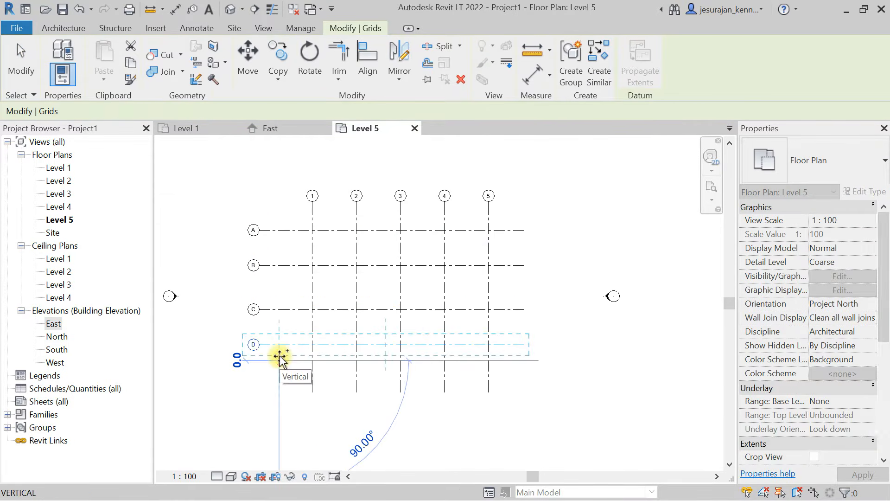
click(278, 371)
key(Escape)
key(Escape)
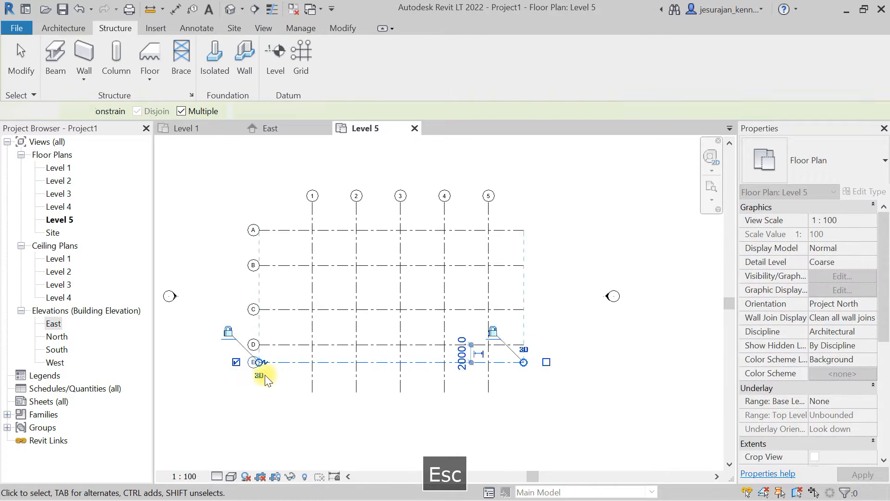
- Place one aligned dimension string across grids A to E, between their bubbles and grid 1
scroll(260, 370, up, 3)
middle_drag(288, 189, 291, 312)
scroll(250, 301, up, 4)
middle_drag(308, 417, 312, 341)
scroll(308, 344, down, 5)
middle_drag(312, 270, 308, 336)
key(Escape)
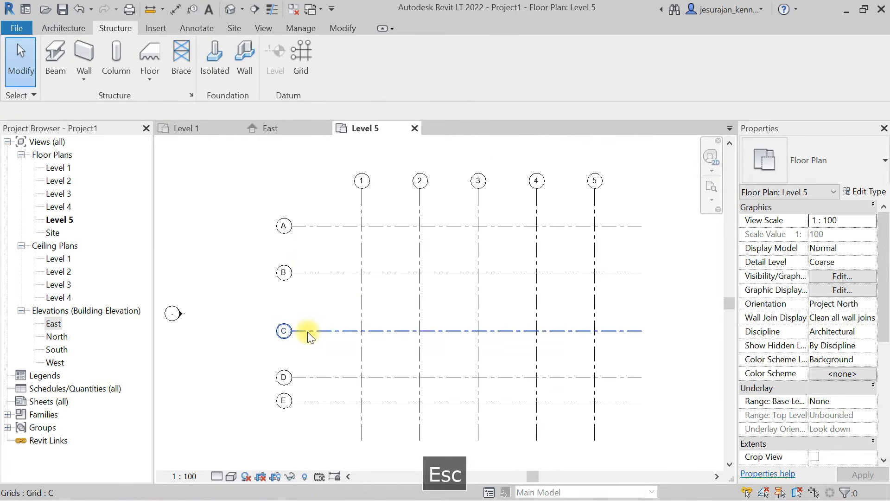
key(d)
key(i)
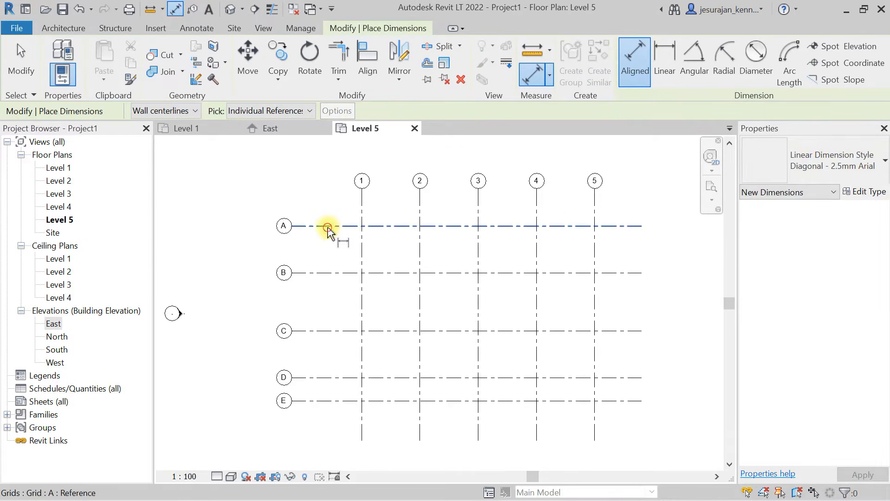
click(331, 226)
click(330, 274)
click(329, 330)
click(333, 377)
click(334, 401)
click(312, 448)
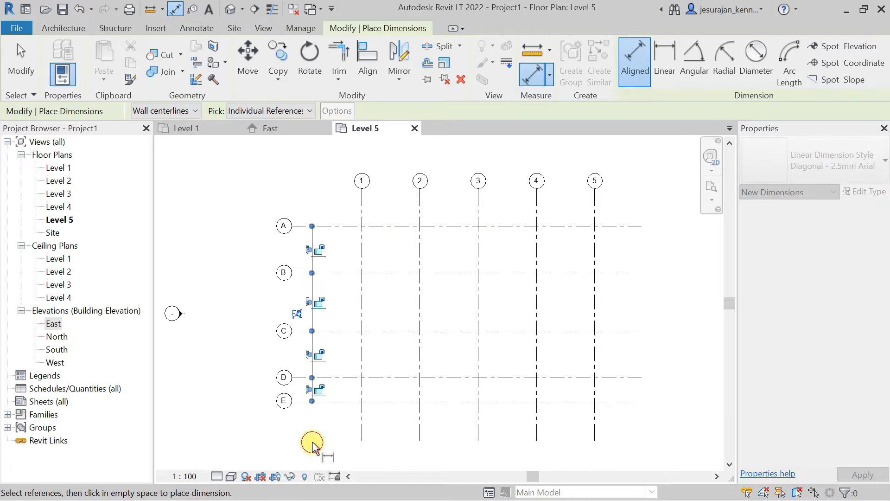
key(Escape)
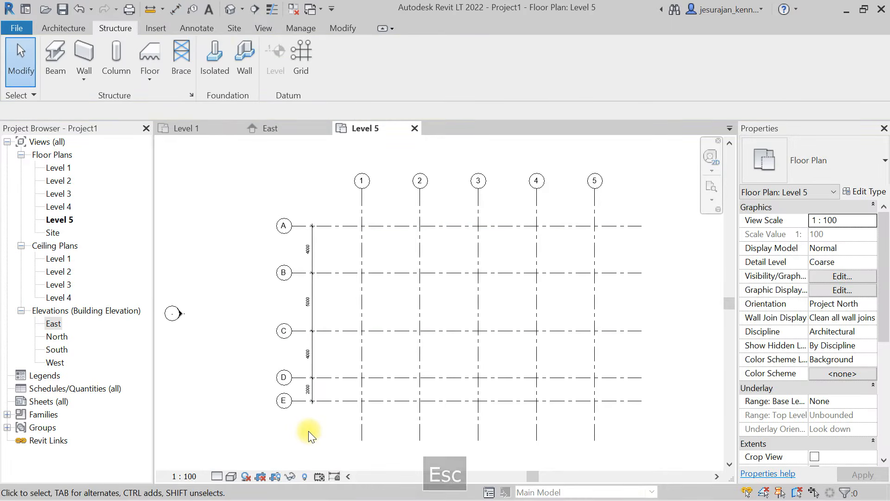
- Select grid B and set its spacing from grid A to 5000
key(F9)
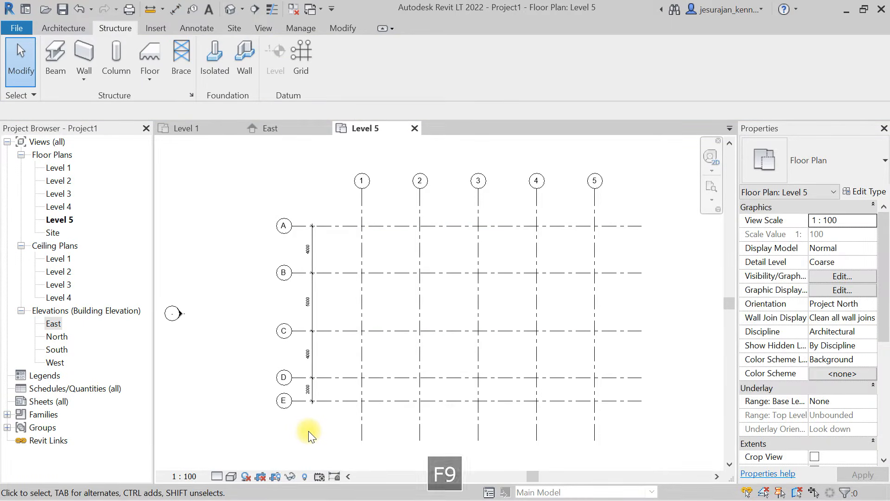
scroll(318, 266, up, 1)
scroll(318, 268, up, 2)
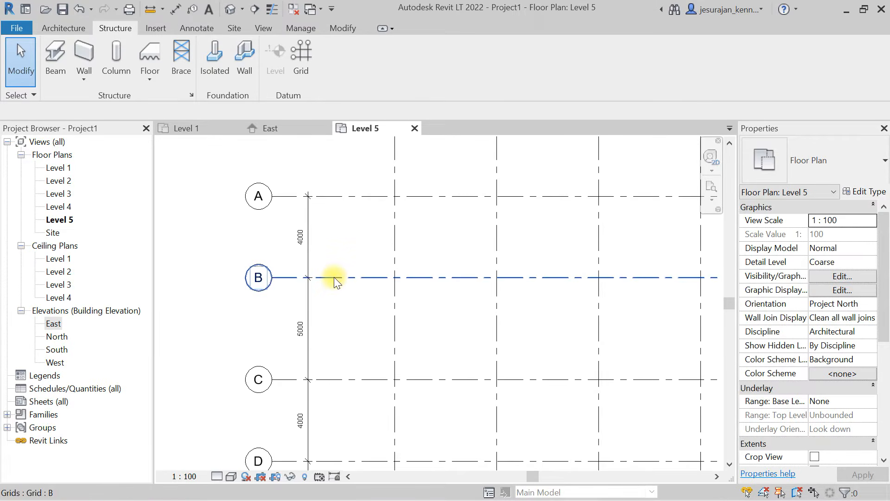
click(335, 278)
click(300, 238)
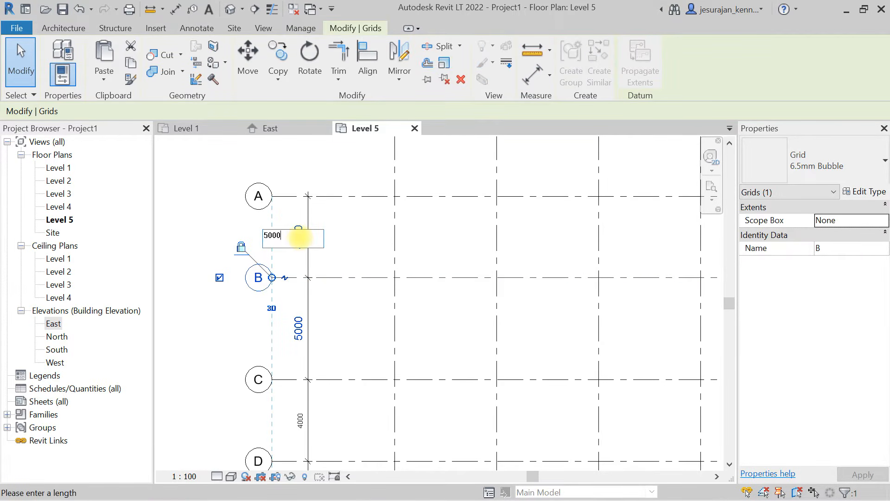
key(Return)
- Pin grids A and B in place
scroll(300, 237, down, 3)
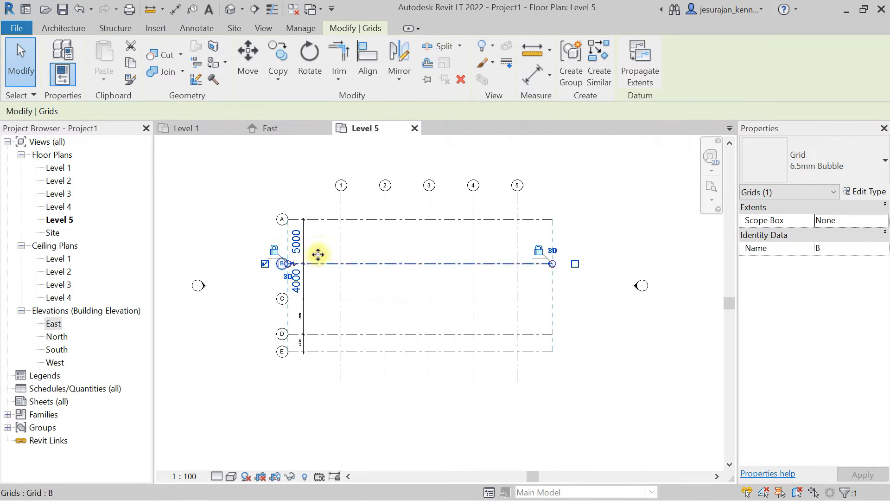
ctrl+click(323, 220)
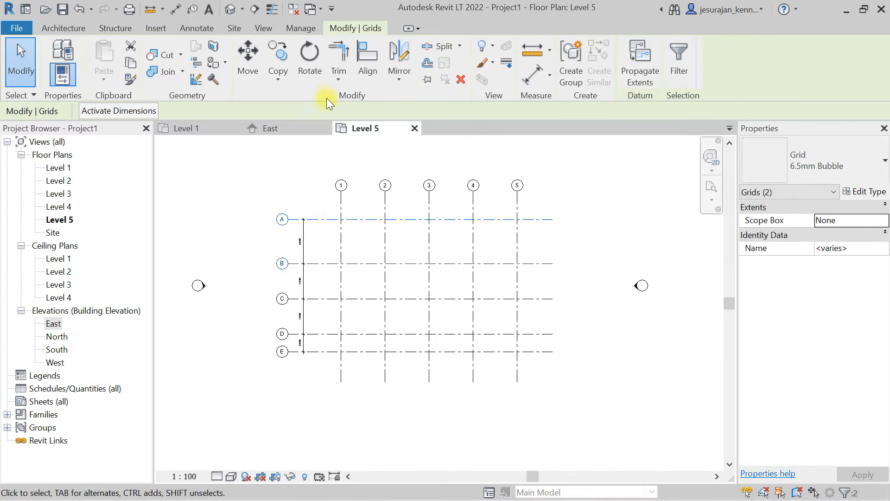
click(427, 79)
click(313, 182)
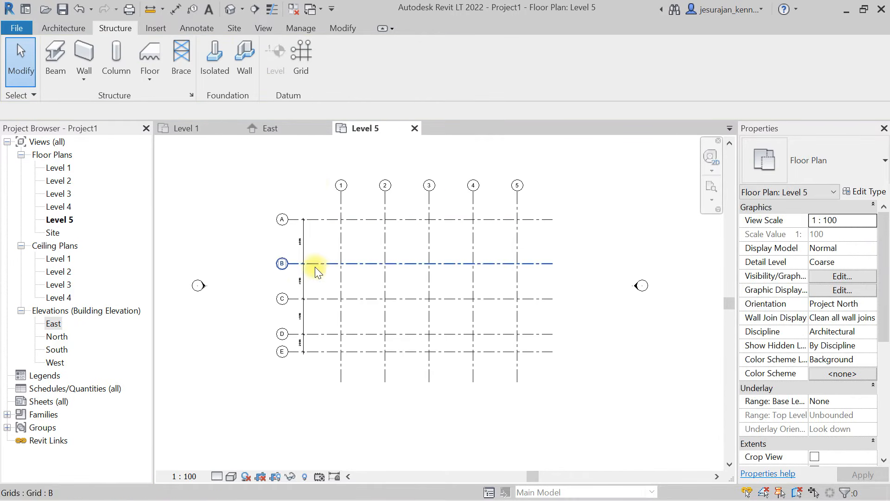
- Apply the equality constraint to the dimension string across grids A to E
click(301, 283)
click(293, 286)
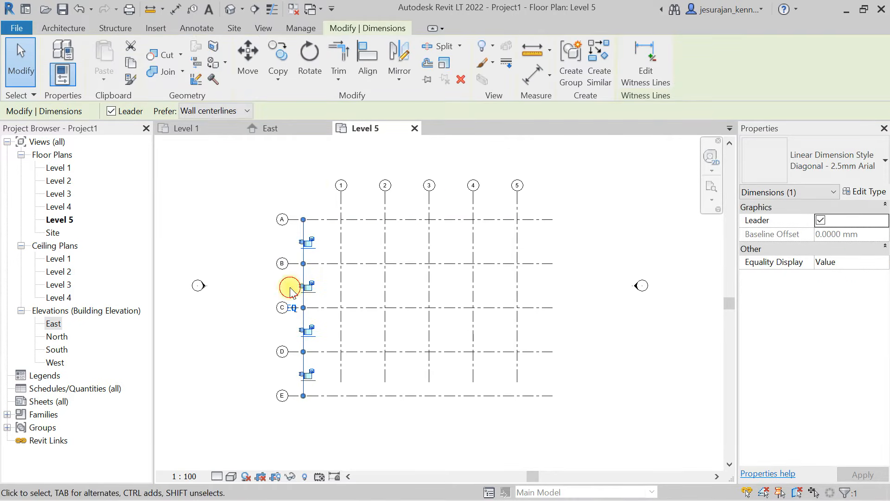
click(255, 284)
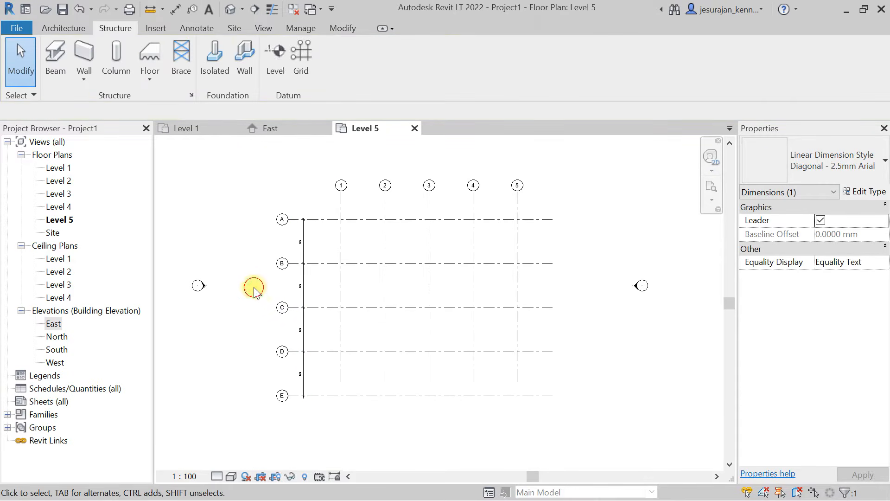
- Unpin grids 1 and 2, and extend the aligned lower ends of the vertical grids below grid E
click(341, 364)
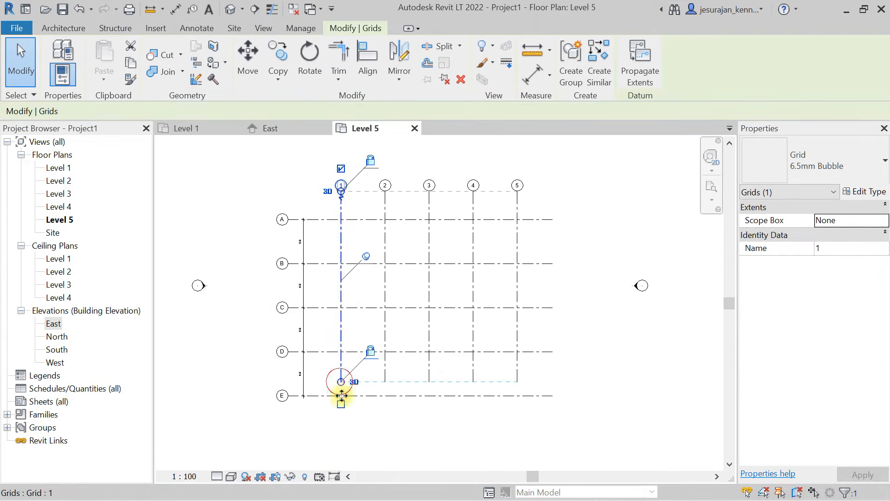
scroll(340, 419, up, 1)
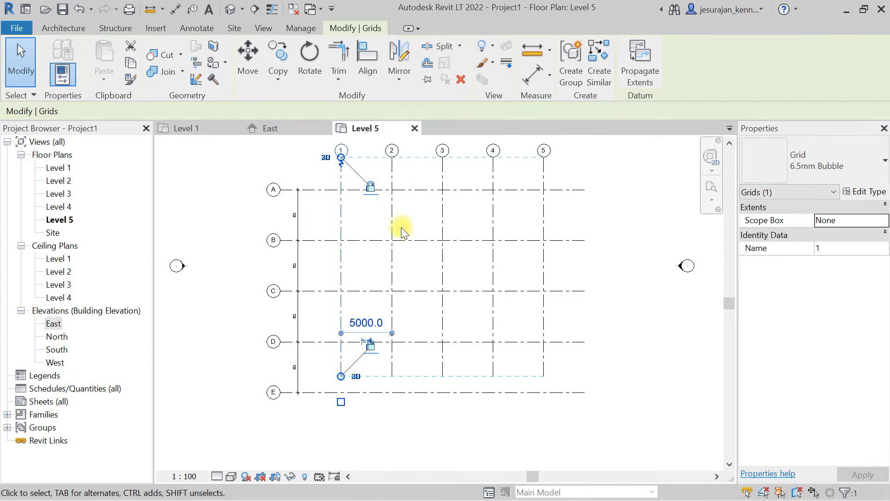
click(391, 215)
click(443, 83)
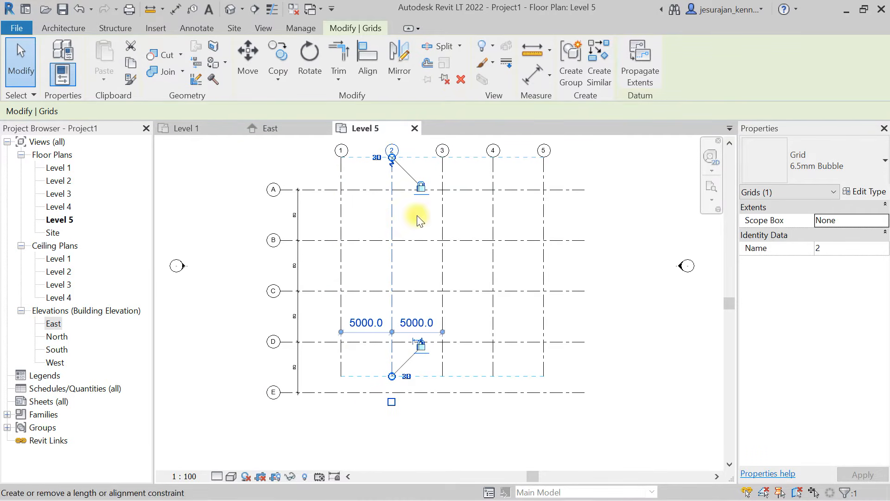
drag(392, 378, 393, 426)
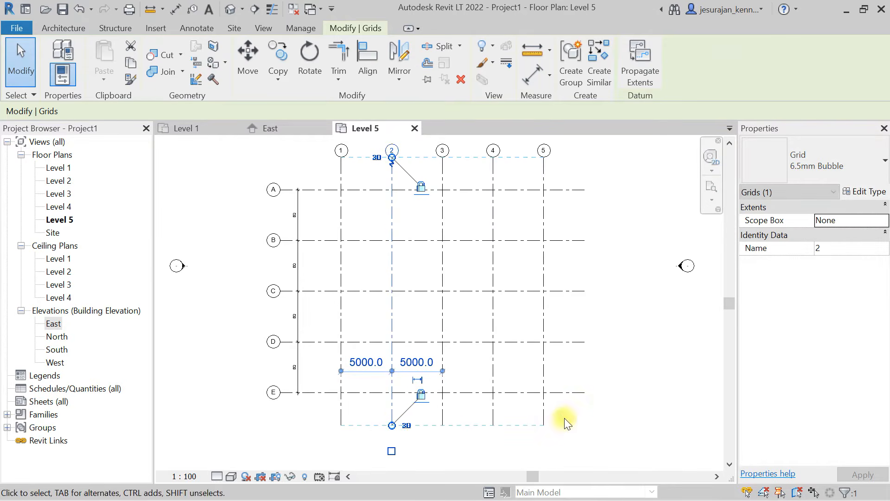
click(564, 419)
- Switch the lower end of grid 2 from 3D to 2D extents
click(391, 405)
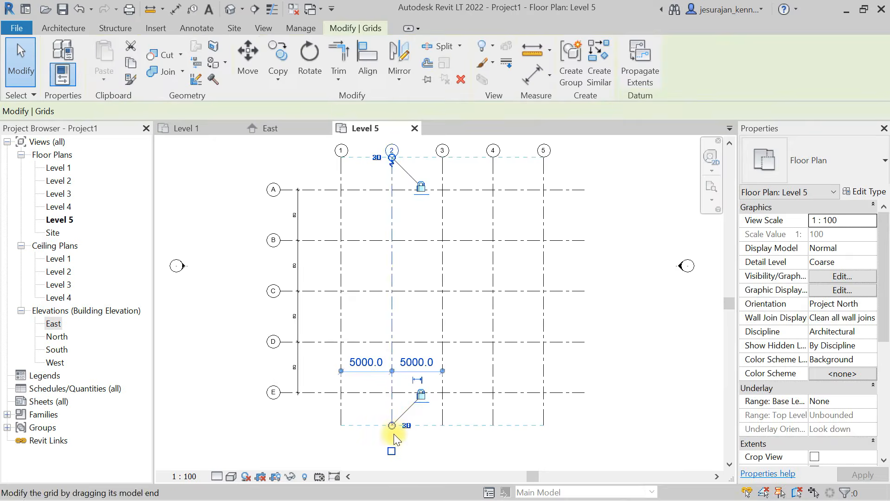
scroll(394, 433, up, 5)
middle_drag(394, 433, 393, 338)
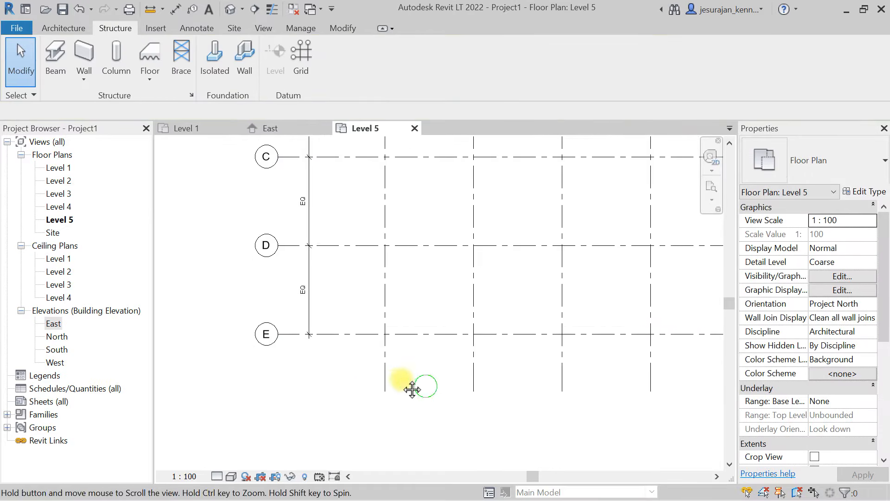
middle_drag(403, 379, 394, 371)
scroll(395, 371, up, 1)
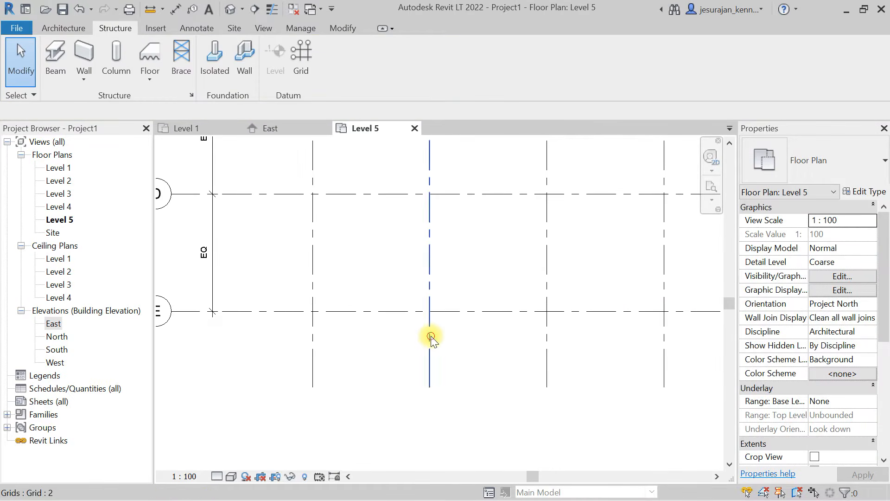
click(430, 338)
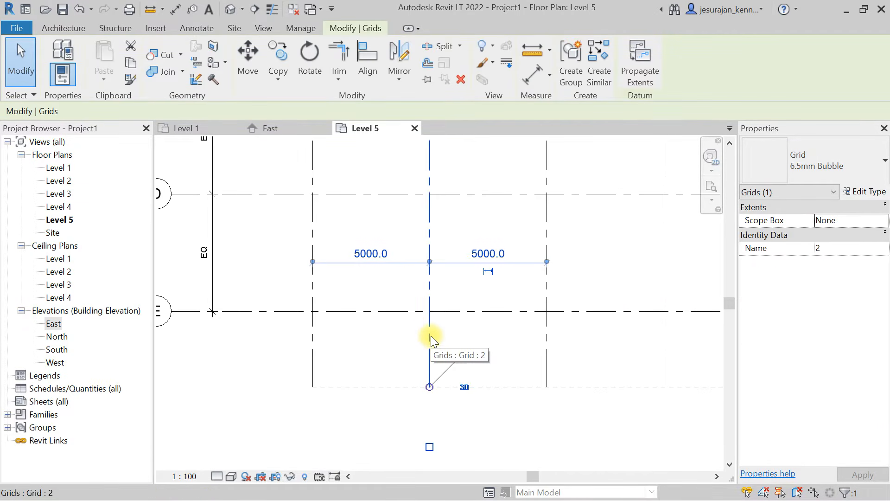
click(466, 387)
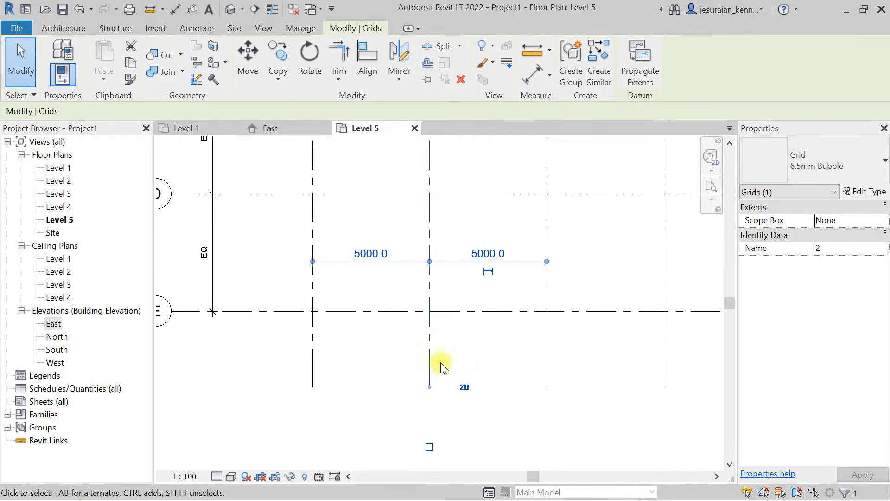
- Extend the 2D lower end of grid 2 downward past the other vertical grids in the Level 5 plan
scroll(441, 367, down, 1)
drag(428, 371, 429, 456)
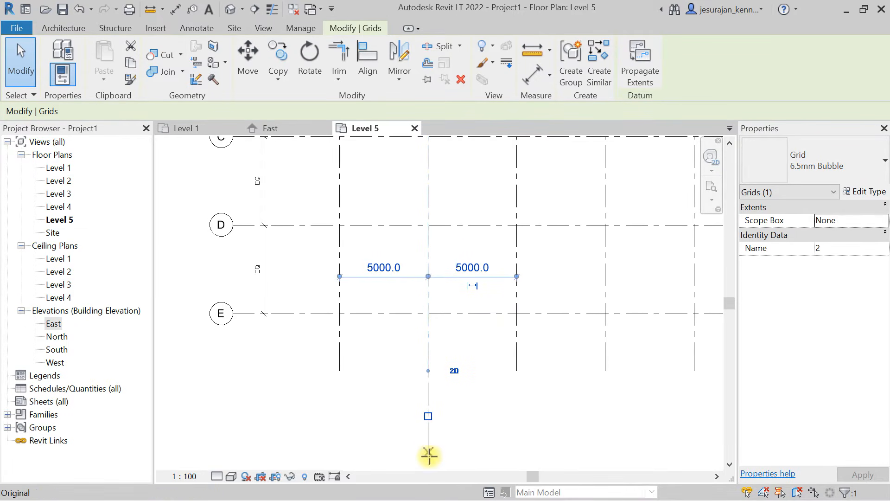
click(459, 399)
middle_drag(459, 399, 394, 343)
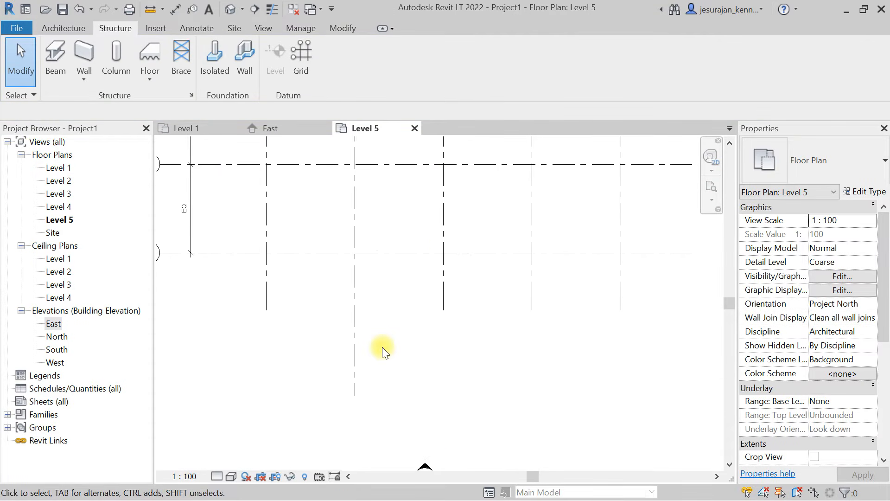
- Open the Level 2 and Level 1 floor plans to compare the lower extent of grid 2 with Level 5
scroll(382, 346, down, 1)
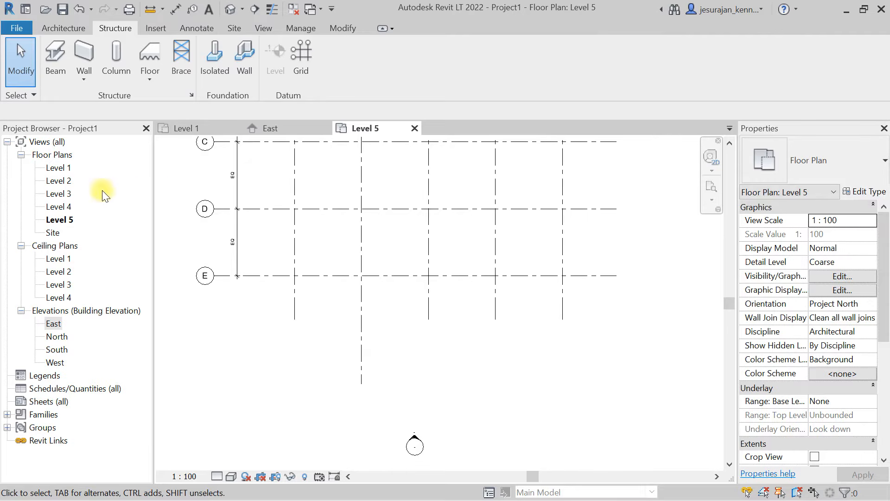
click(58, 181)
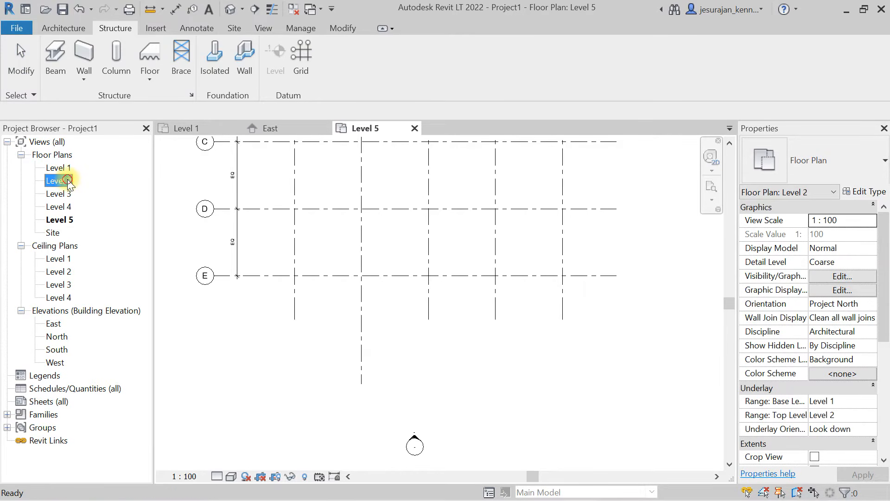
double_click(64, 181)
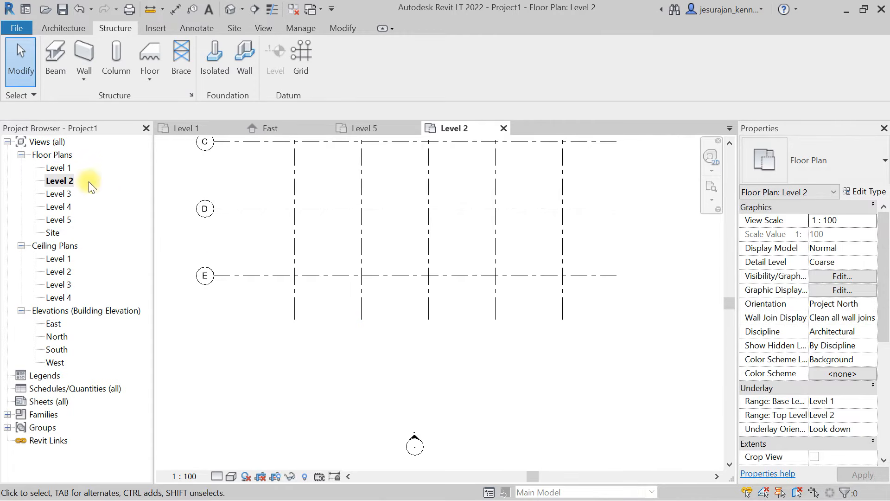
double_click(64, 169)
scroll(417, 397, up, 4)
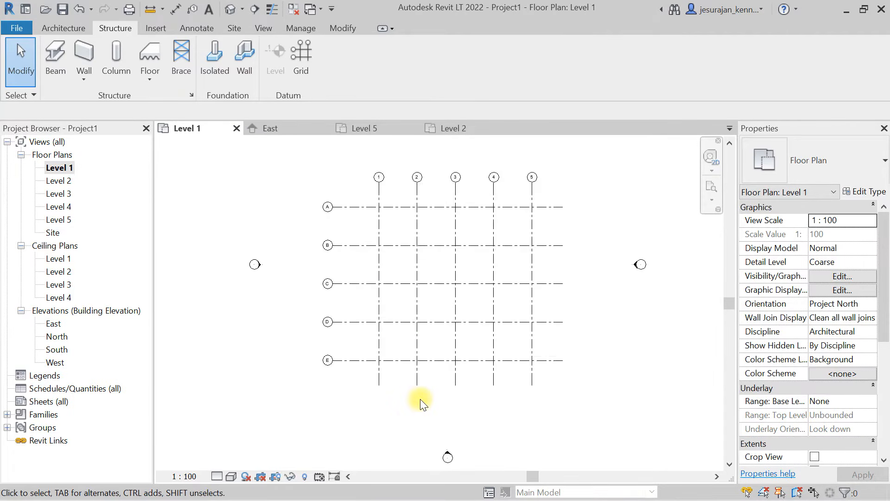
- In the Level 1 plan, unlock grid 2's lower end from the aligned grids and extend its 3D end downward on its own
click(413, 352)
scroll(415, 385, up, 2)
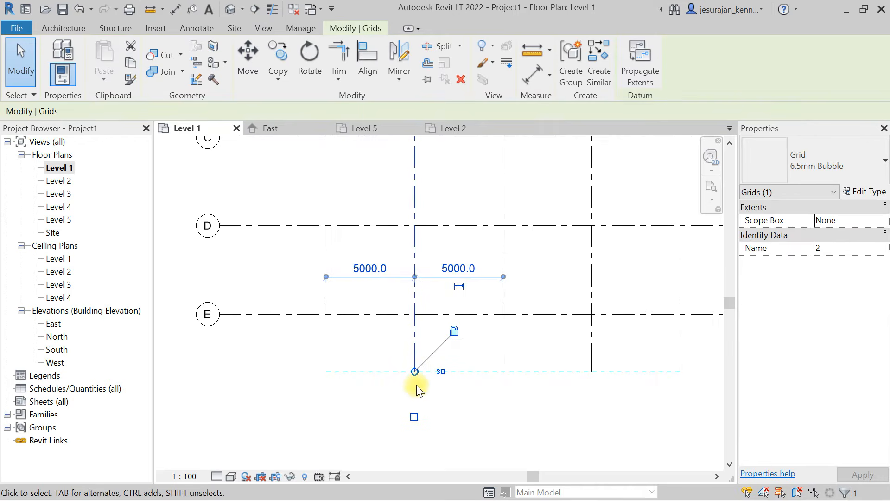
click(456, 331)
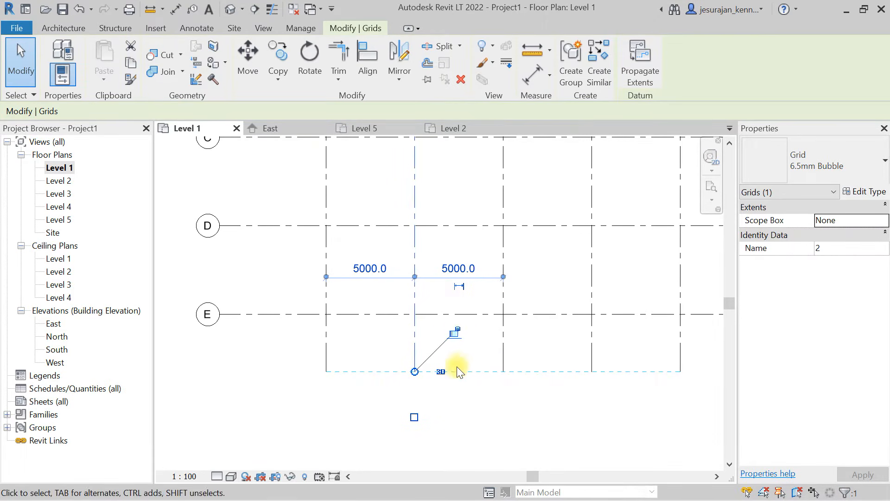
middle_drag(458, 371, 457, 294)
drag(410, 287, 410, 360)
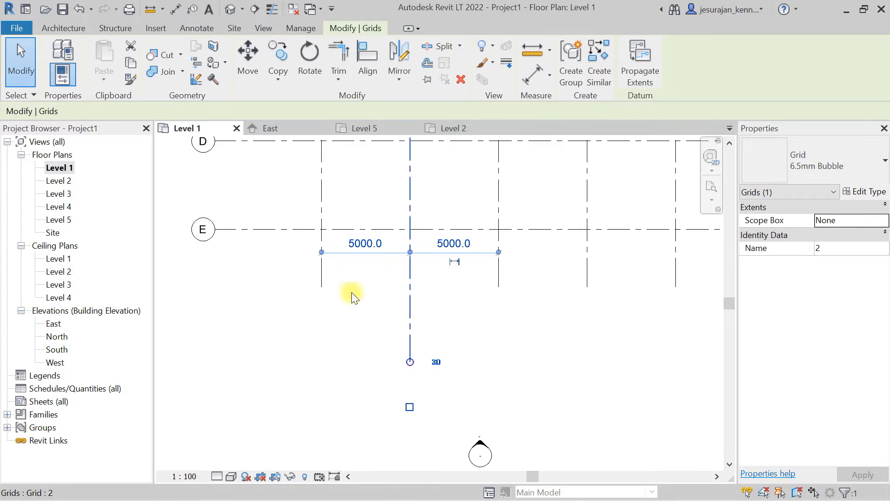
- Check the lower extent of grid 2 in the Level 2 and Level 3 floor plans
double_click(60, 181)
click(362, 304)
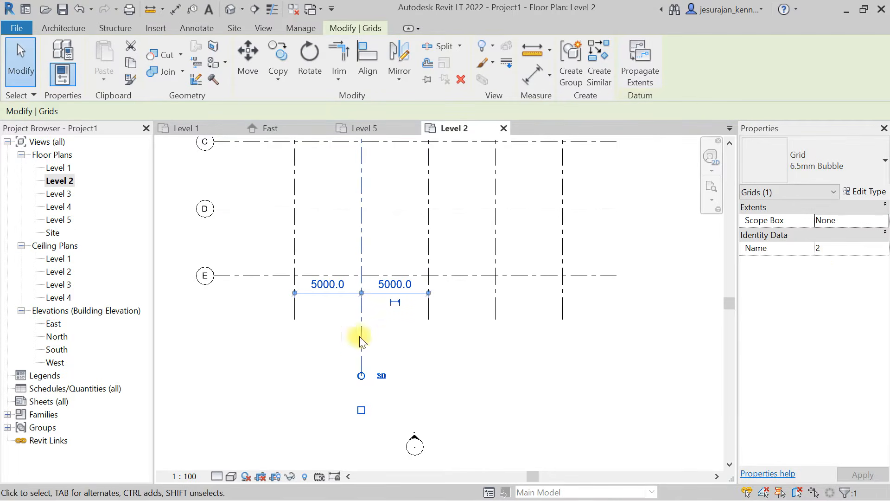
double_click(60, 194)
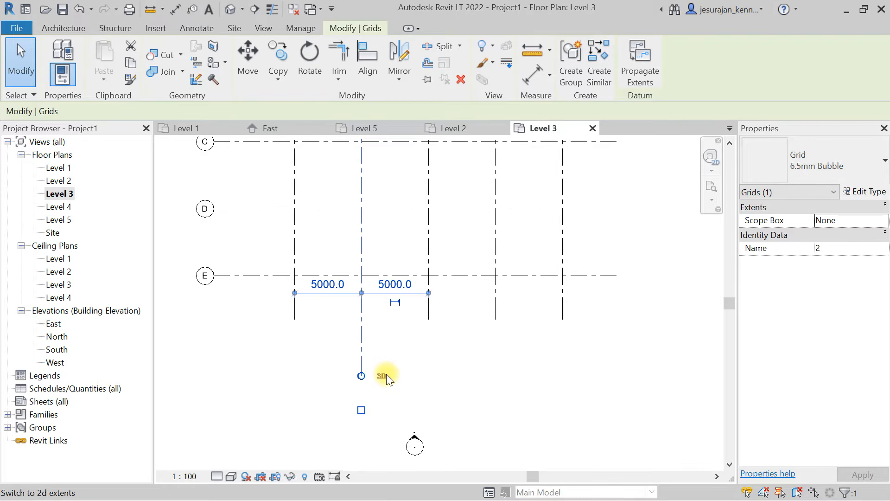
- Pull grid 2's lower 3D end back up into alignment with the other vertical grids in the Level 3 plan
drag(361, 376, 353, 343)
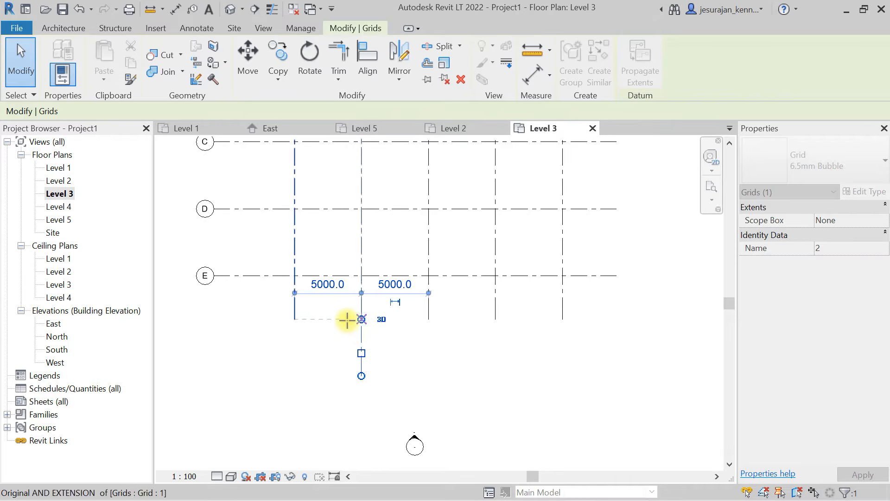
drag(347, 320, 349, 322)
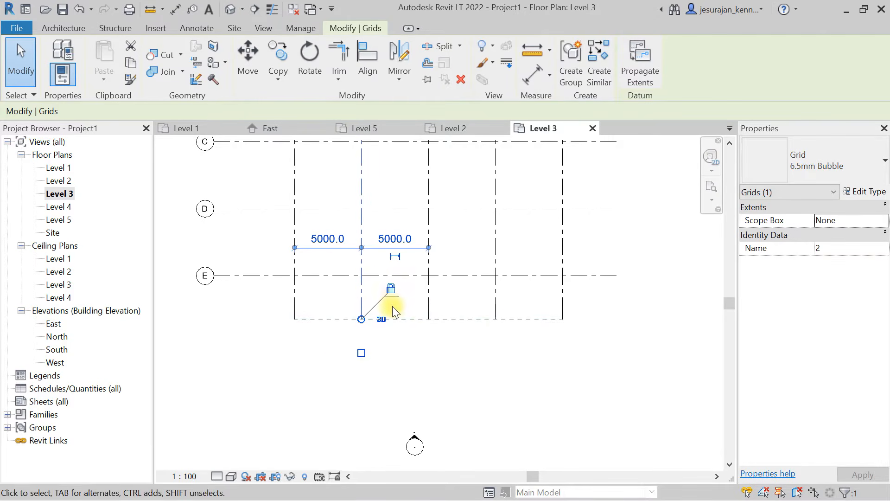
mouse_move(361, 322)
mouse_down()
mouse_move(359, 362)
mouse_move(361, 319)
mouse_up()
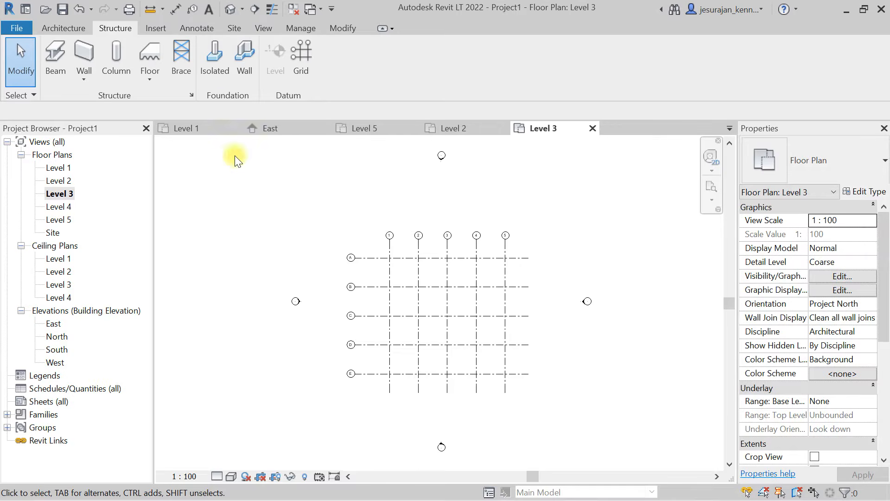
- Start placing a structural column in the Level 3 plan and check which column types are available
scroll(529, 294, up, 2)
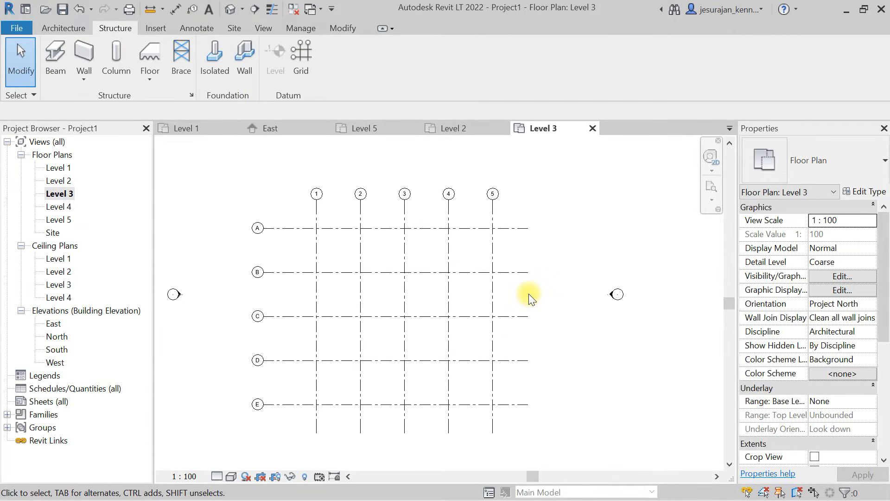
scroll(528, 293, up, 1)
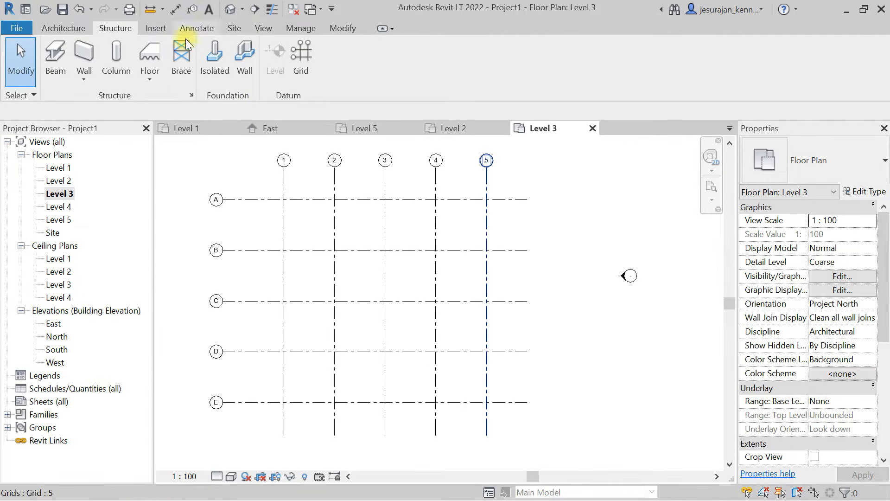
click(116, 55)
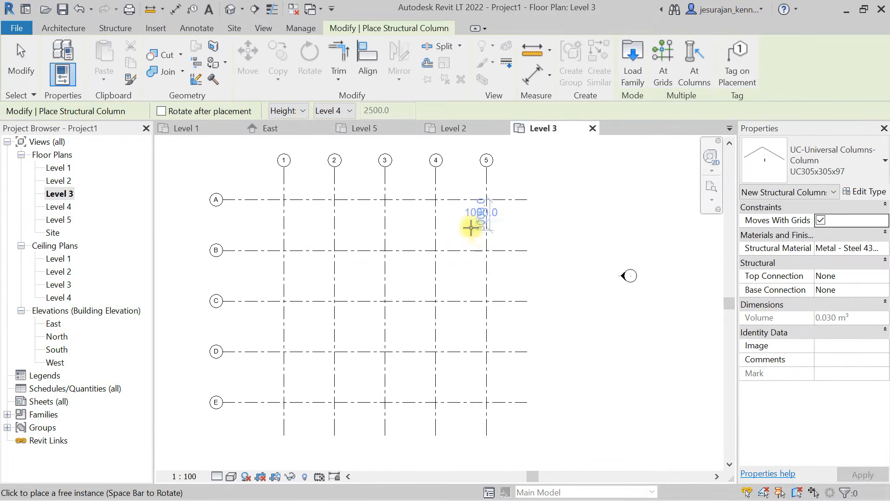
scroll(466, 218, up, 5)
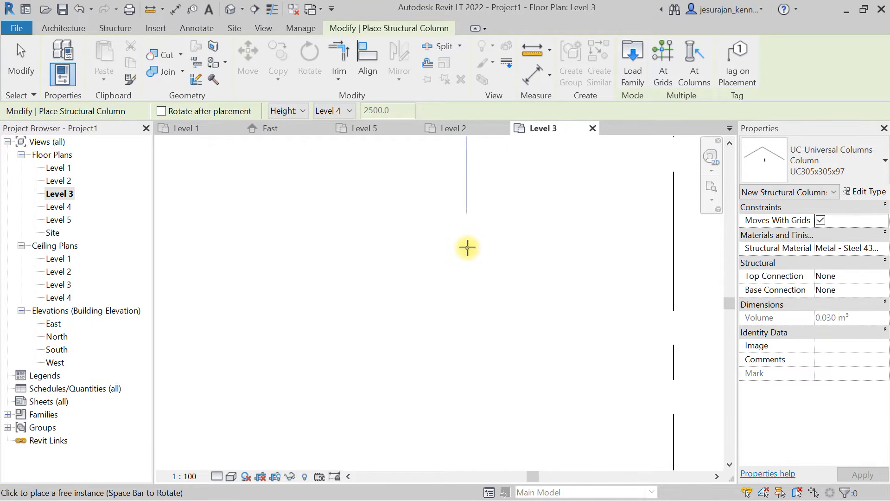
scroll(580, 264, down, 5)
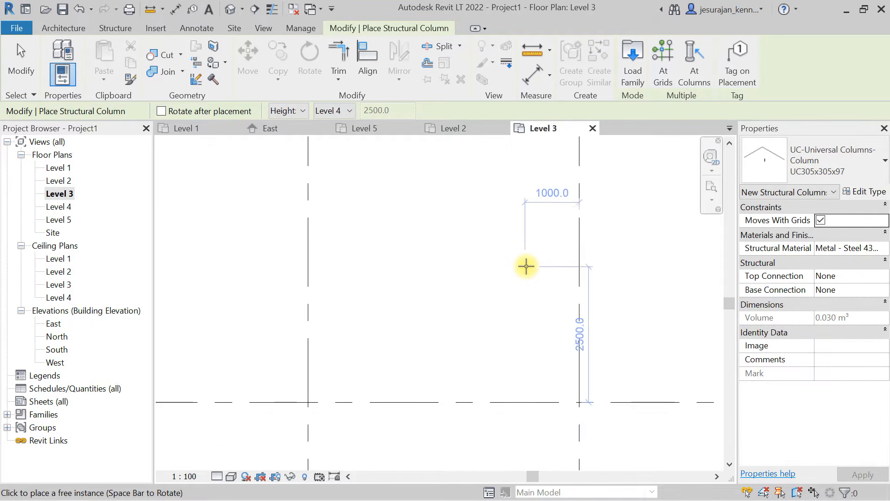
click(809, 158)
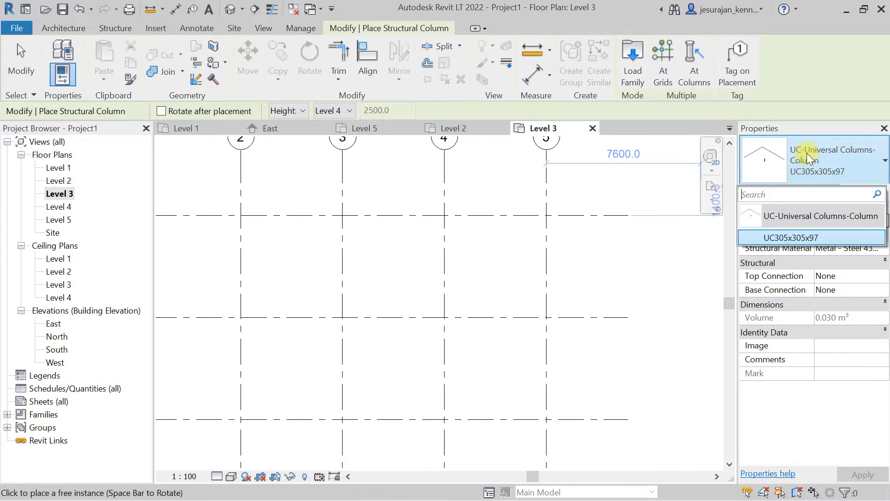
click(809, 158)
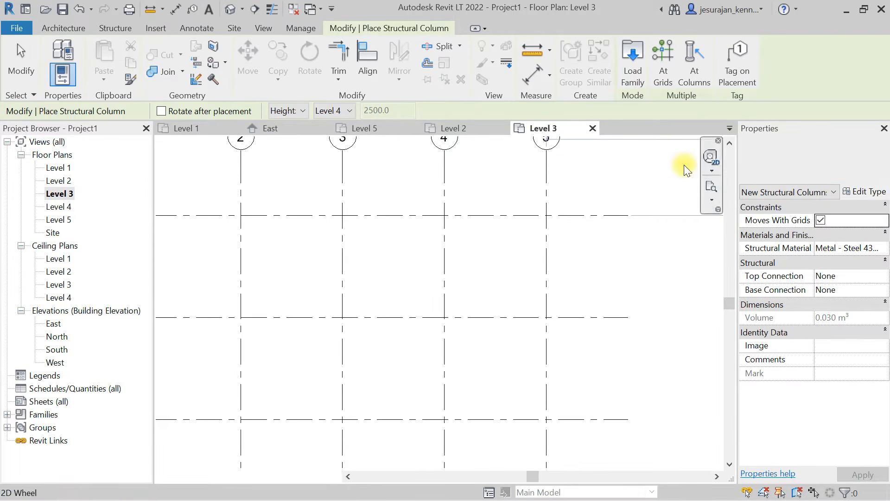
- Load the M_Concrete-Rectangular-Column.rfa family from the Concrete folder of the Structural Columns library
click(640, 72)
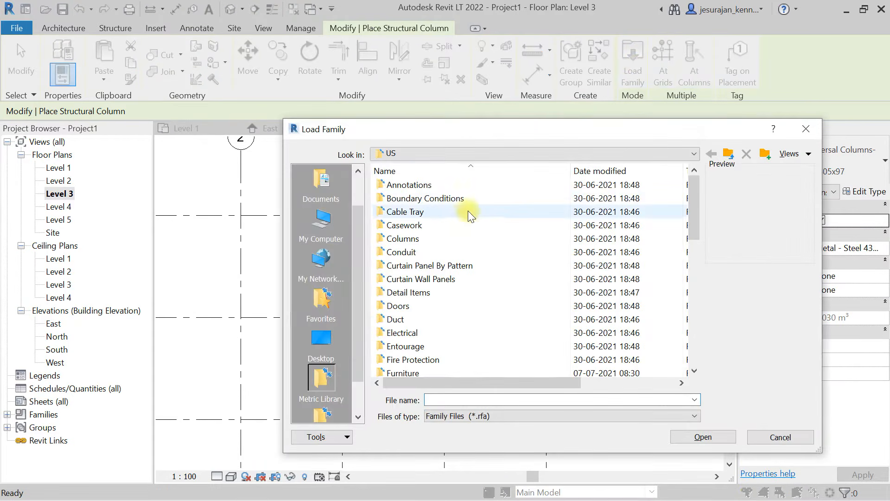
click(448, 249)
text(st)
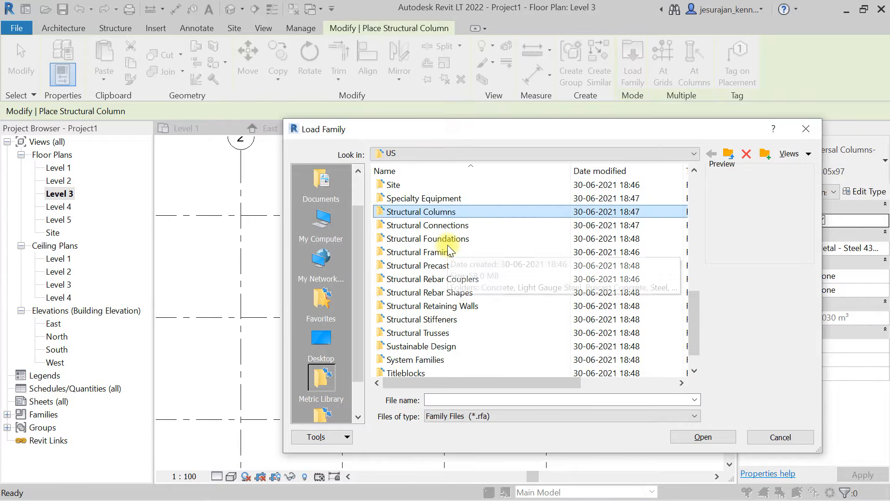
scroll(447, 245, down, 1)
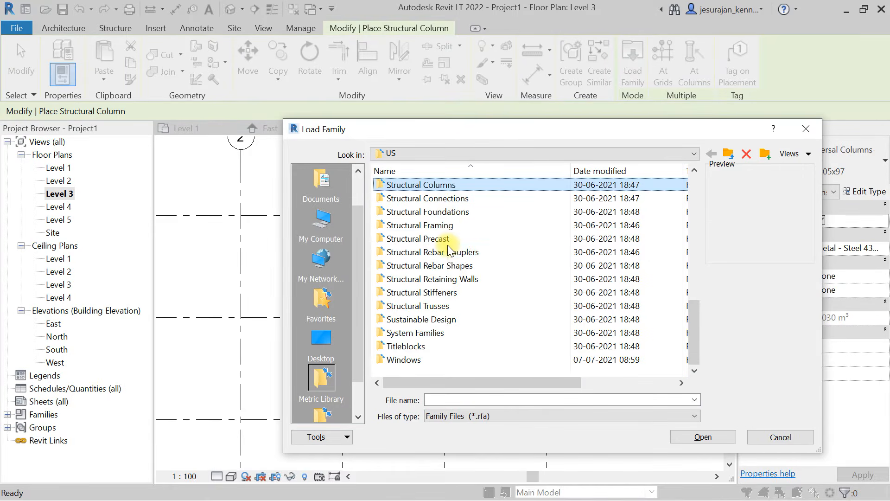
double_click(455, 183)
double_click(454, 186)
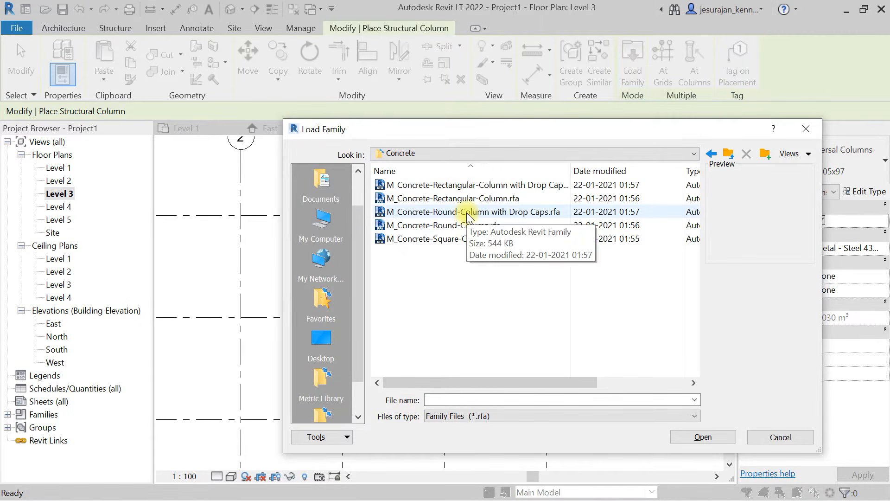
click(464, 199)
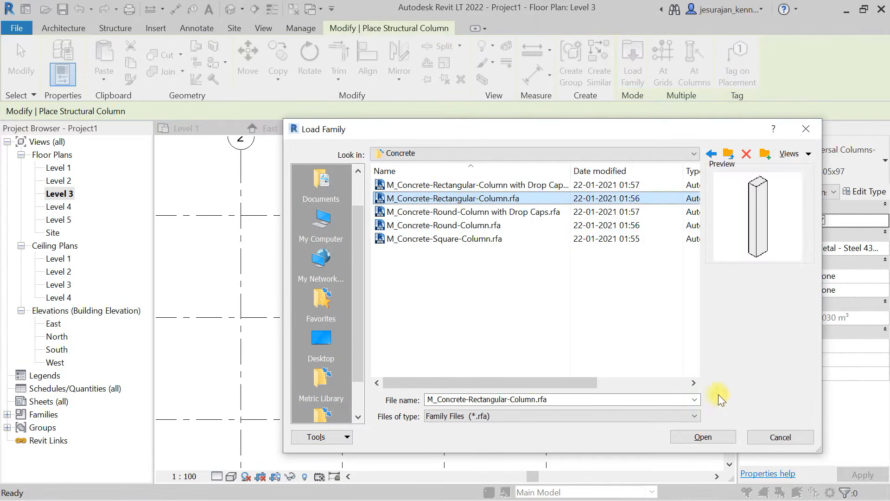
click(709, 436)
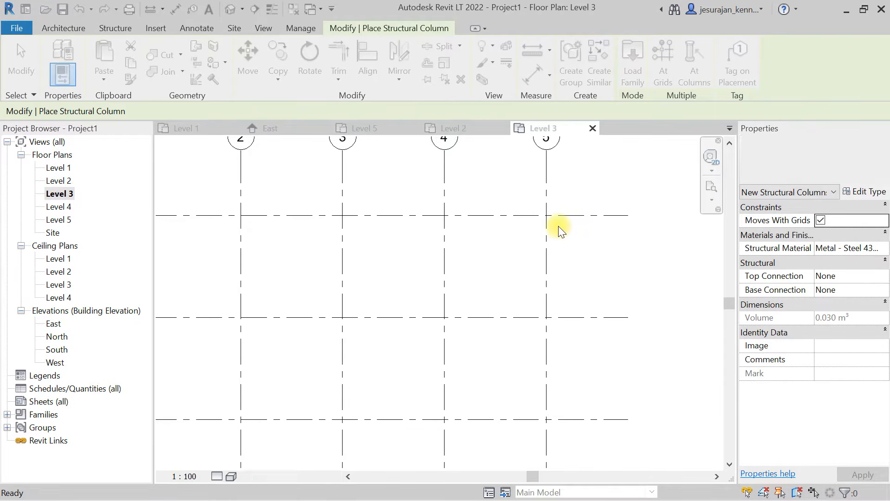
- Place a trial 300 x 450mm concrete column off the grid beyond grid 5 and delete it
scroll(558, 225, up, 3)
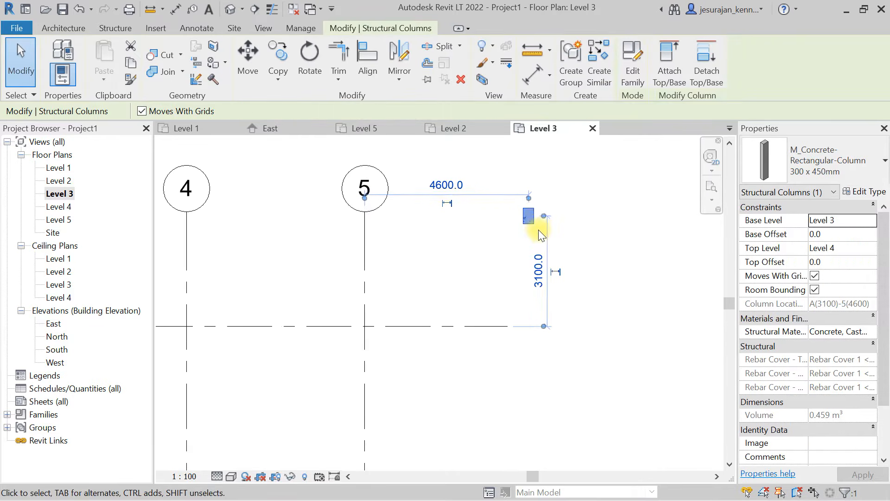
scroll(538, 229, down, 2)
key(Delete)
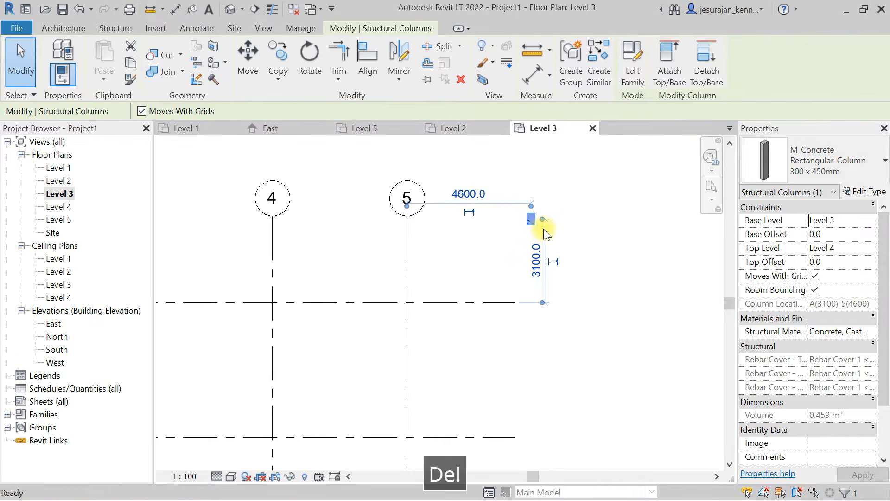
middle_click(543, 229)
middle_click(543, 229)
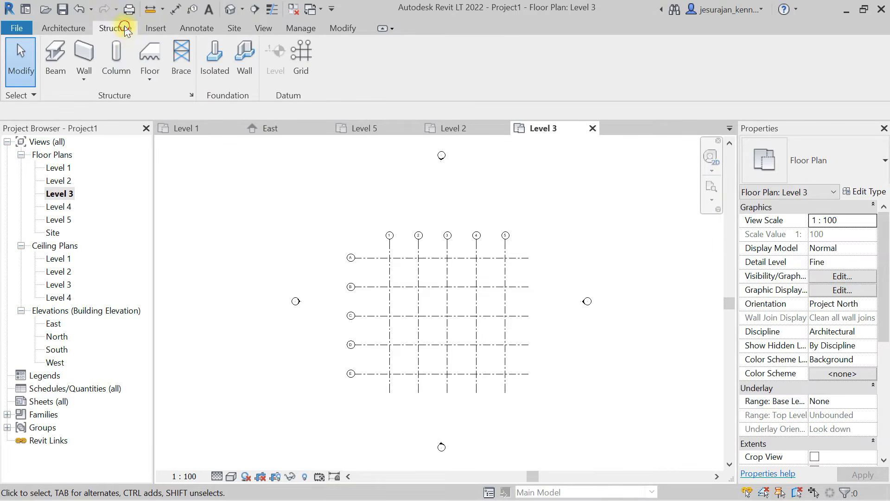
- Place 300 x 450mm concrete columns up to Level 4 at the intersections of grids 1–4 and B–E using At Grids
click(121, 57)
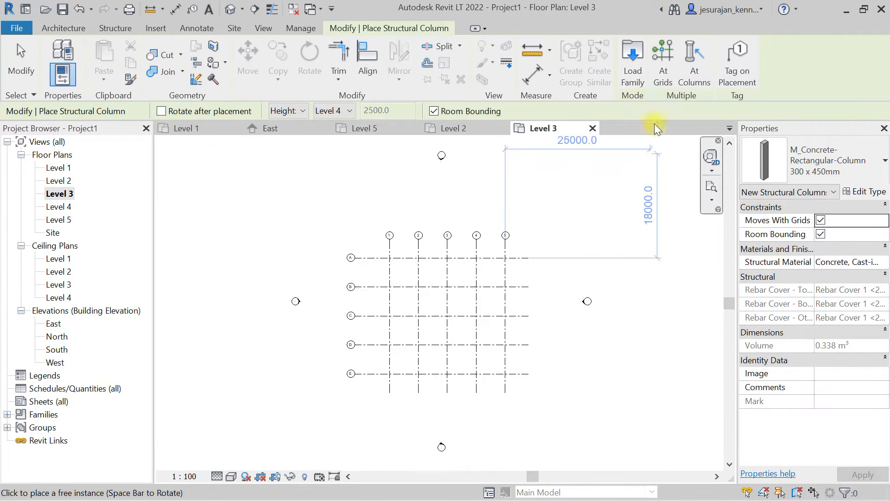
click(664, 76)
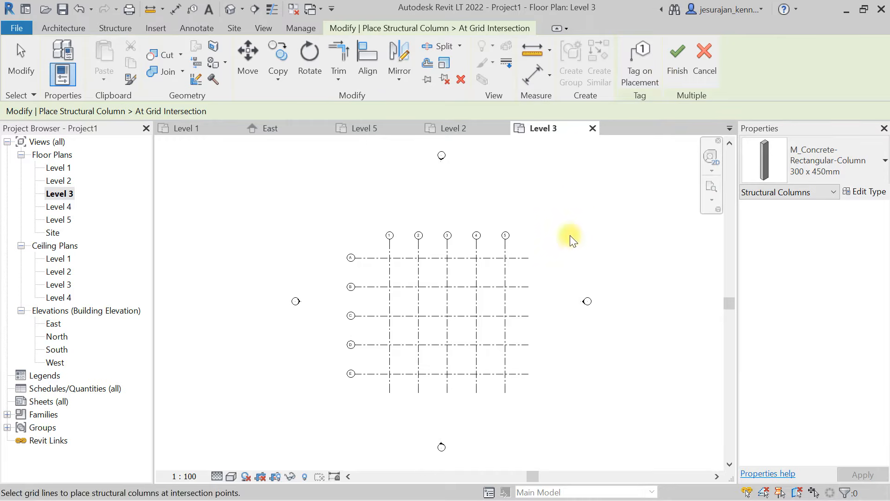
scroll(503, 375, up, 2)
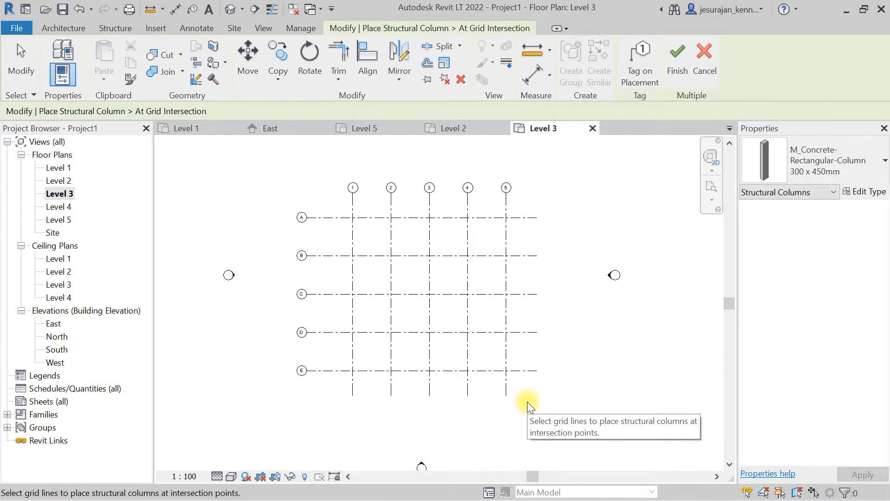
drag(527, 402, 332, 213)
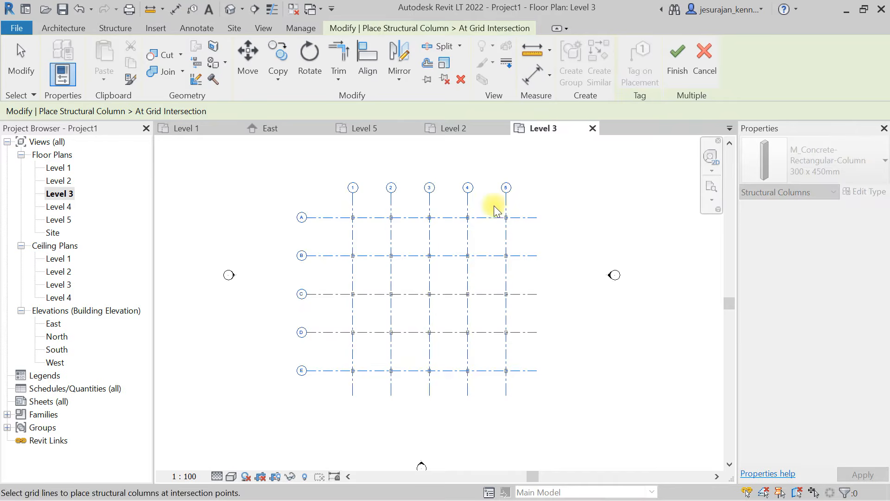
scroll(535, 218, up, 5)
scroll(564, 219, up, 2)
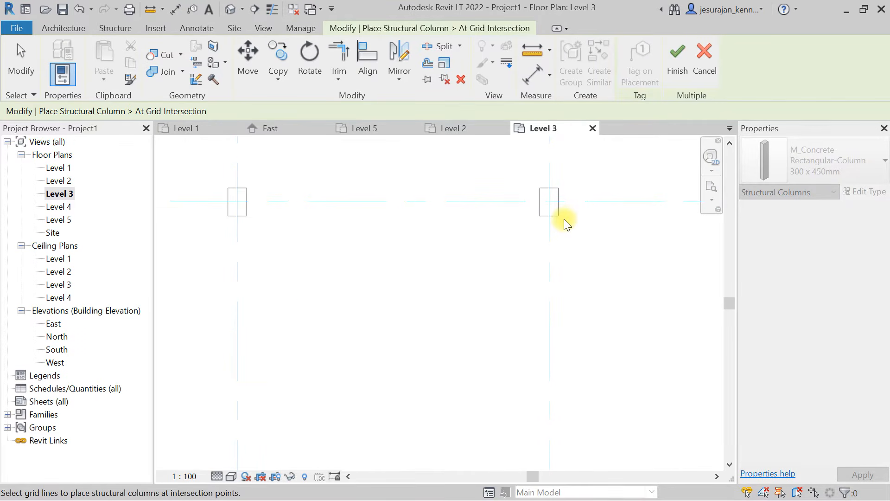
scroll(530, 203, down, 7)
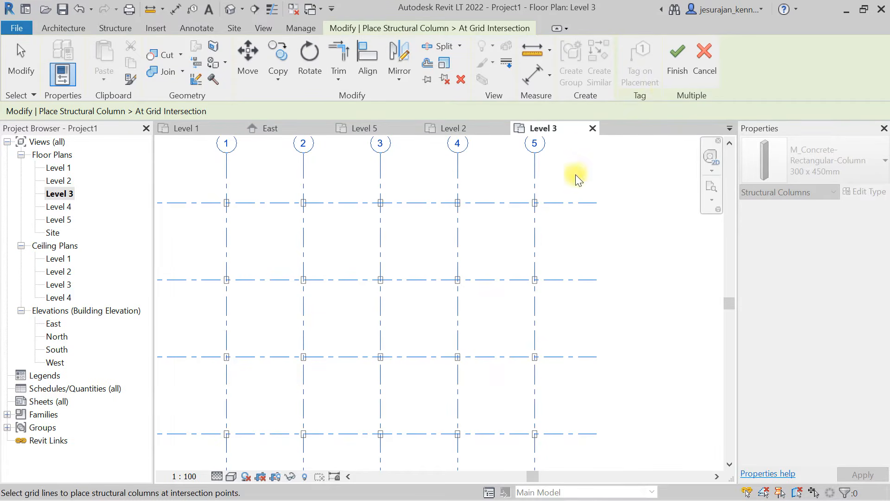
key(Escape)
- Open the default 3D view and inspect the placed columns from above and from the side
click(262, 27)
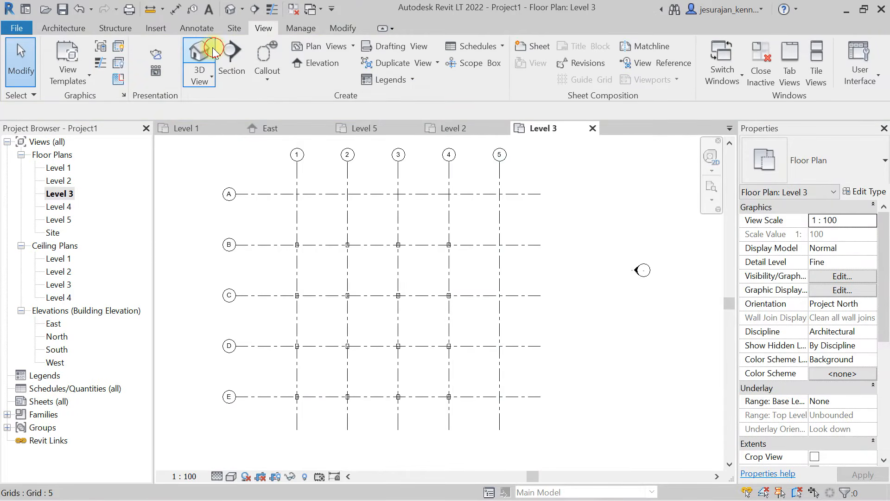
key(3)
key(d)
scroll(463, 352, up, 3)
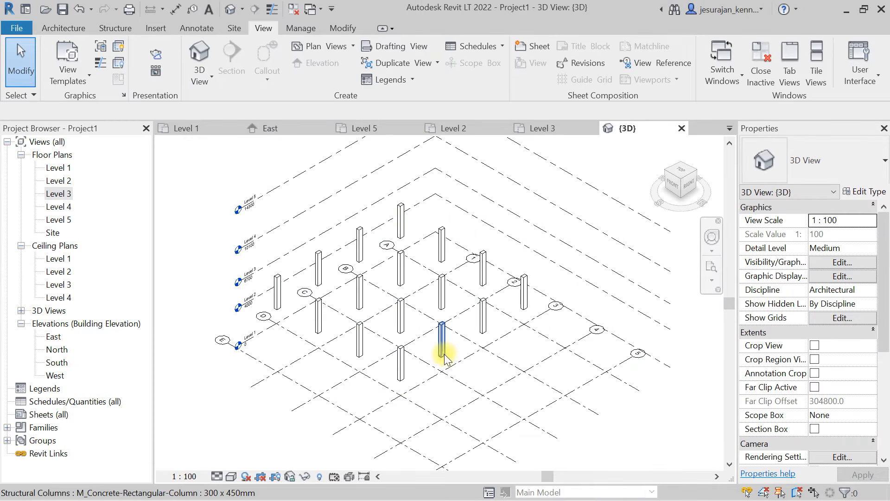
shift+middle_drag(552, 391, 566, 353)
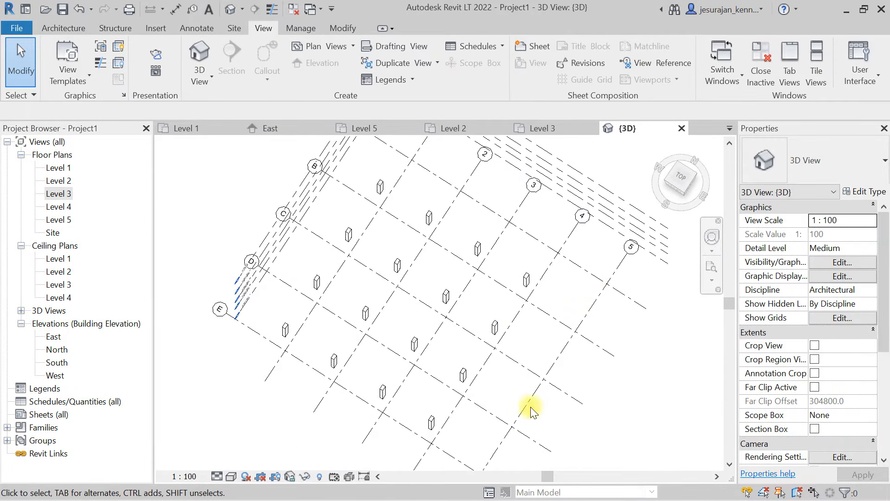
shift+middle_drag(536, 364, 563, 127)
scroll(274, 316, up, 4)
scroll(259, 291, up, 2)
scroll(356, 258, down, 6)
shift+middle_drag(356, 258, 385, 269)
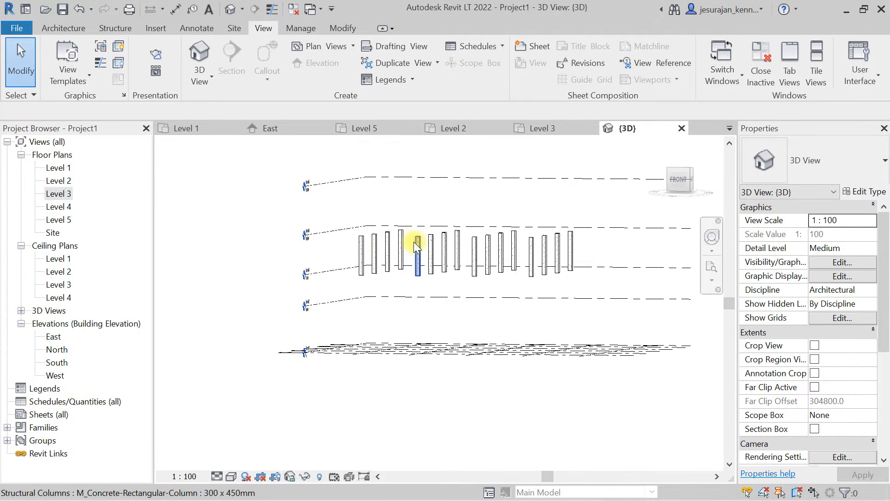
- From the front of the 3D view, select only the structural columns by filtering out the grids, and copy them to the clipboard
click(677, 181)
key(Escape)
scroll(493, 301, up, 3)
scroll(509, 293, down, 1)
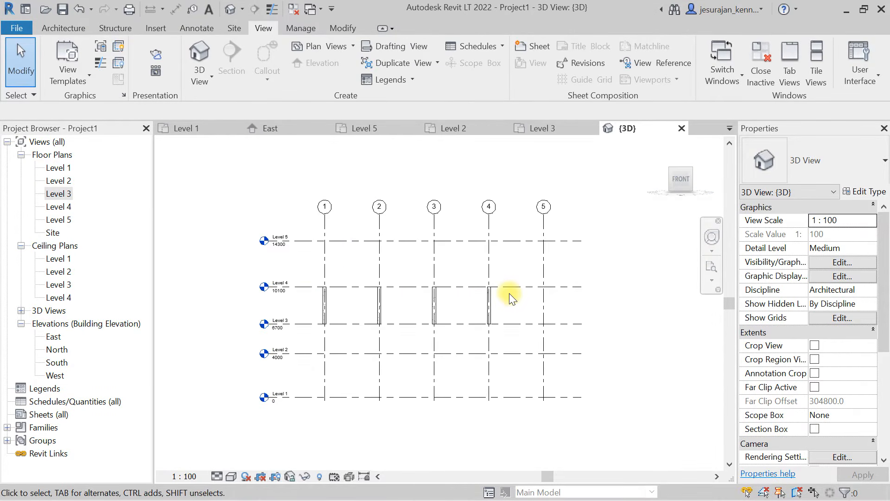
drag(617, 304, 242, 309)
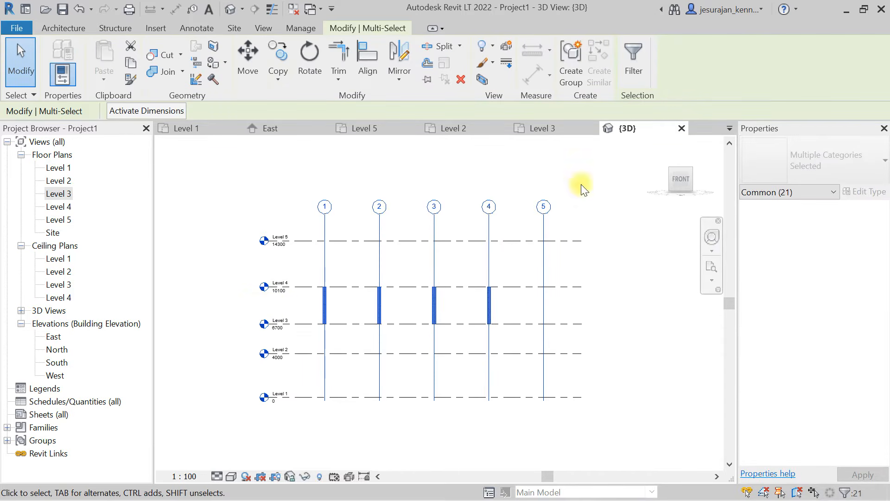
click(635, 65)
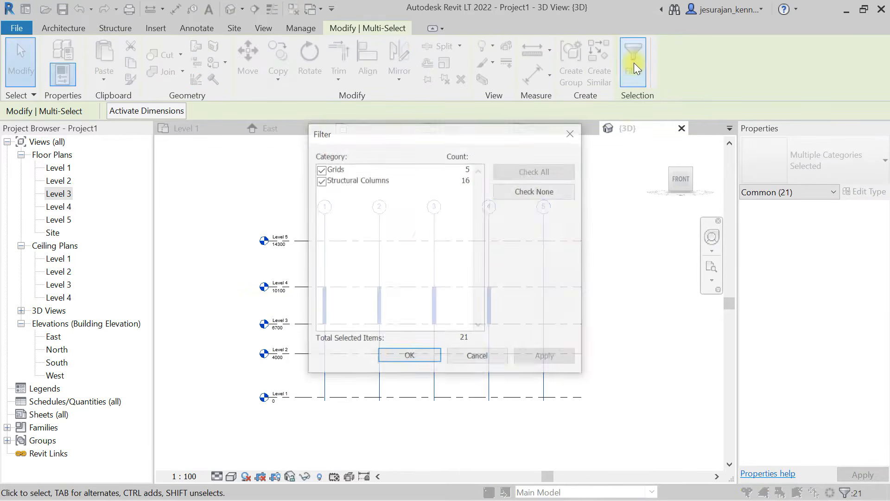
click(555, 189)
click(321, 180)
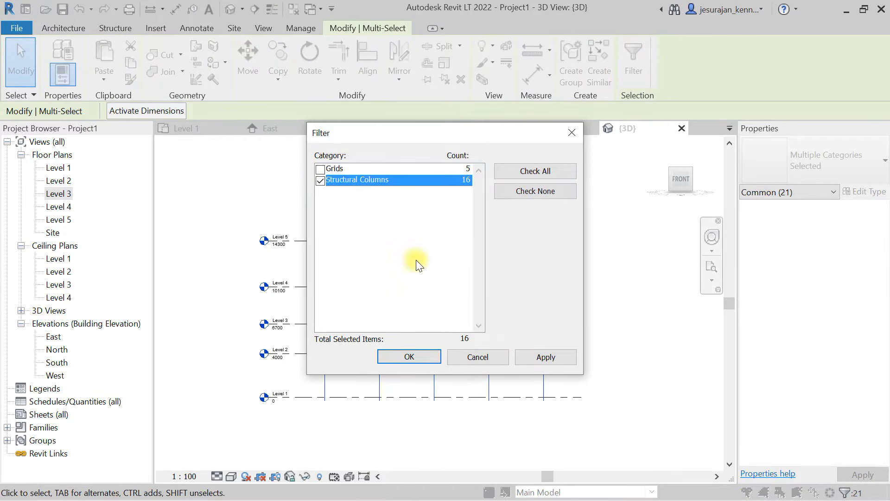
click(429, 357)
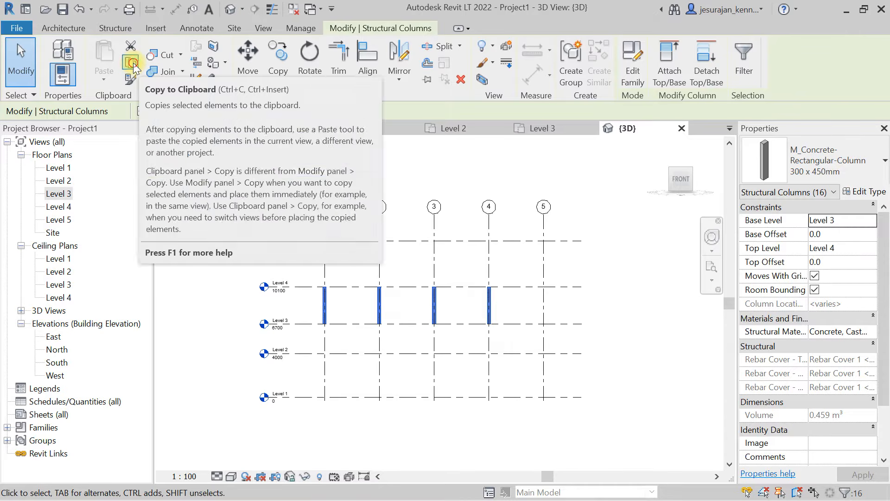
click(132, 62)
shift+middle_drag(519, 198, 485, 200)
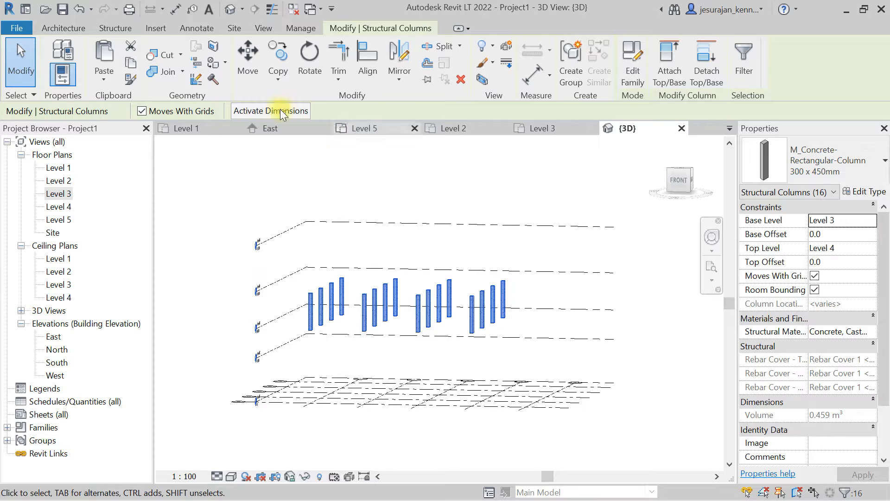
- Try pasting the copied columns aligned to Levels 1, 2 and 4, and undo the paste
click(107, 80)
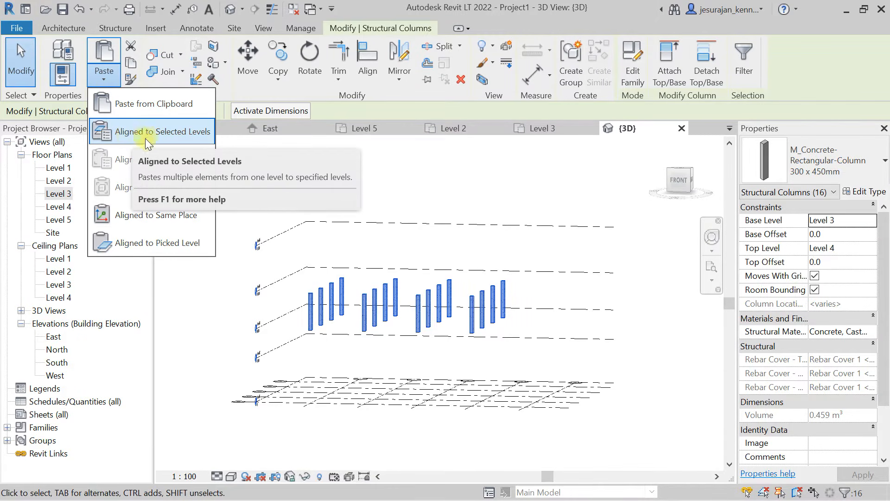
click(198, 133)
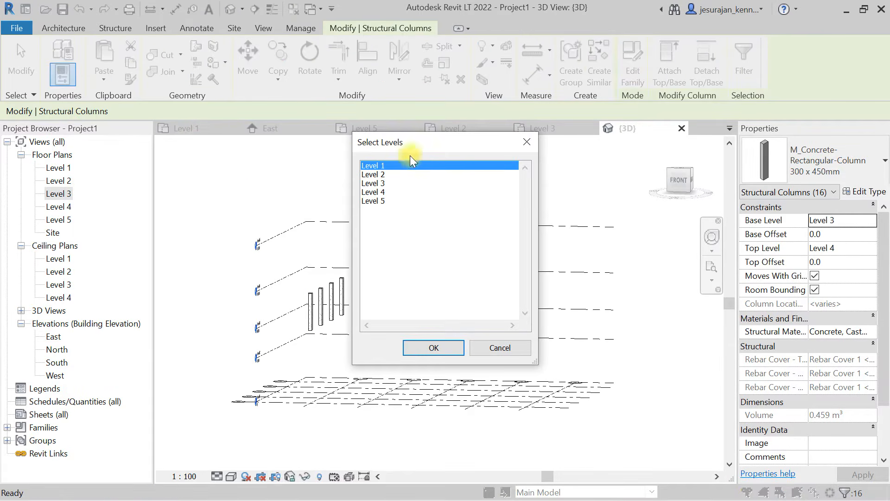
ctrl+click(385, 175)
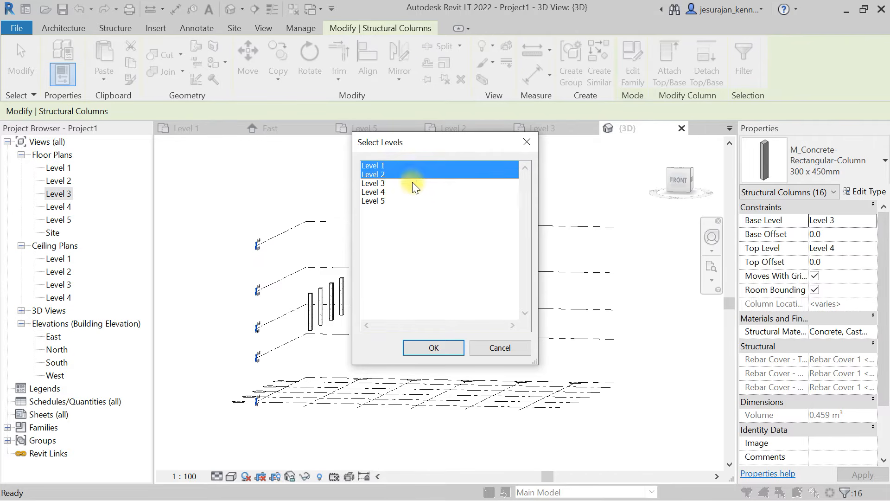
ctrl+click(384, 193)
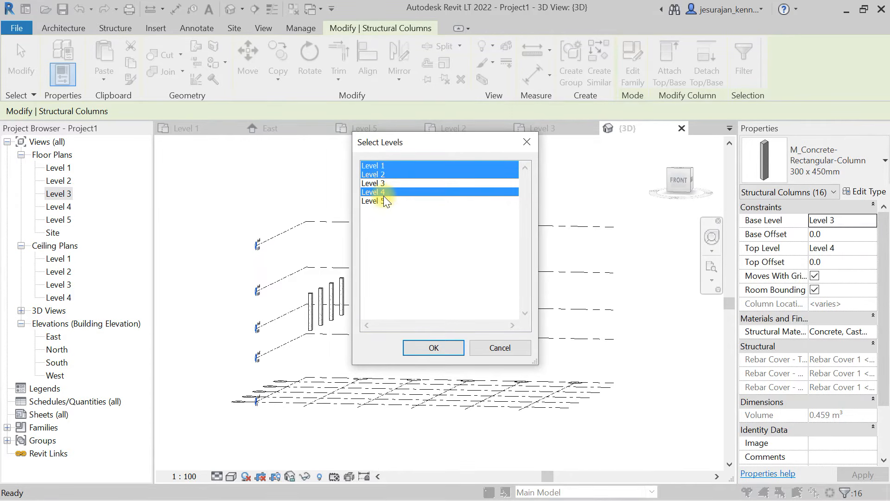
click(433, 348)
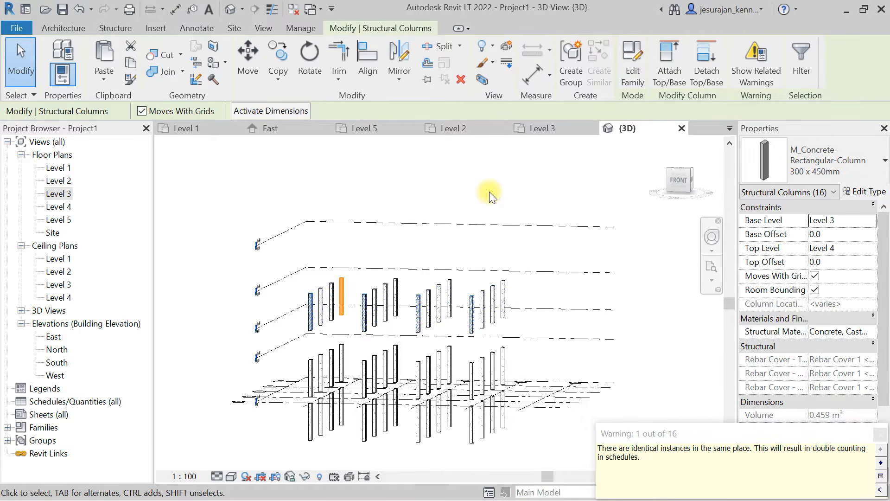
key(ctrl+z)
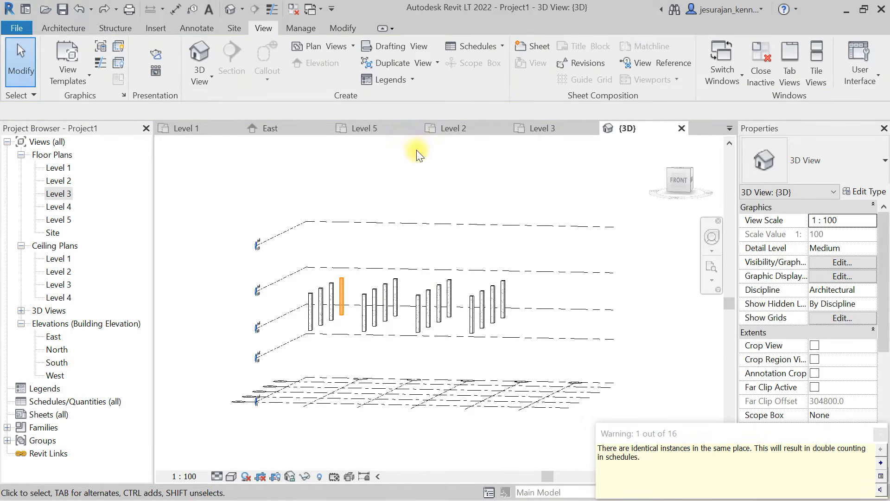
- Paste the copied columns aligned to selected levels, choosing Level 2, Level 3 and Level 5
click(352, 25)
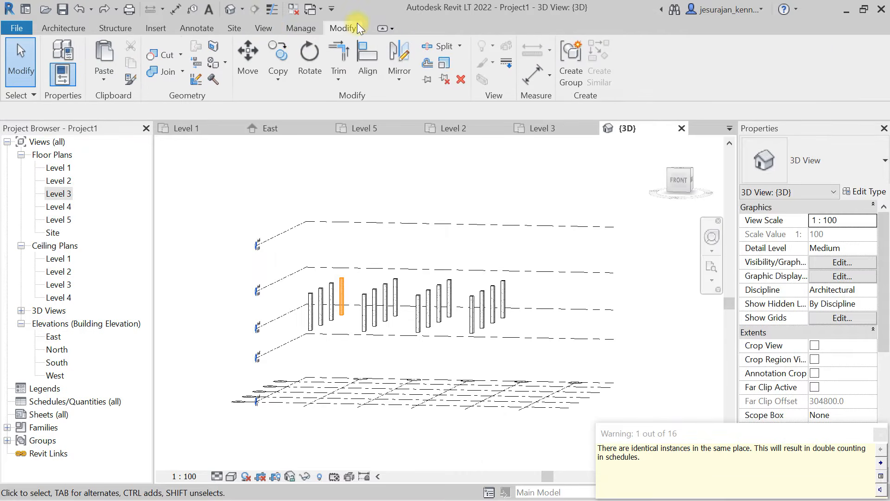
click(108, 76)
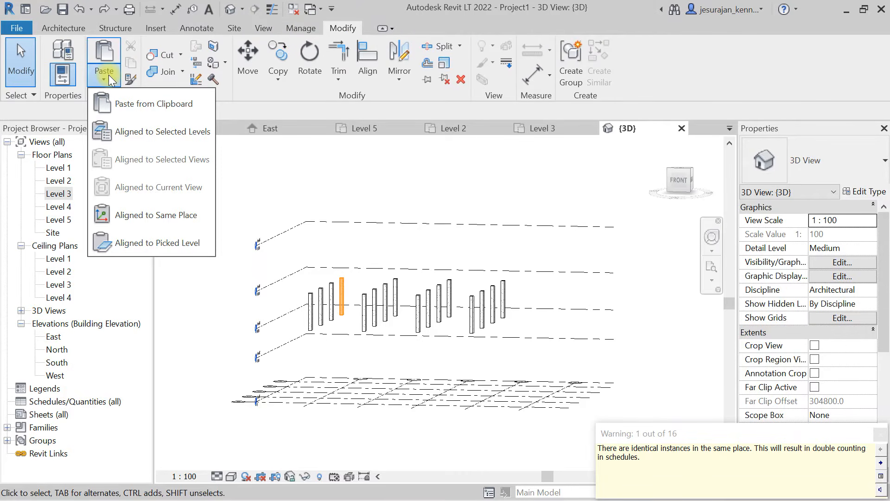
click(160, 132)
click(369, 166)
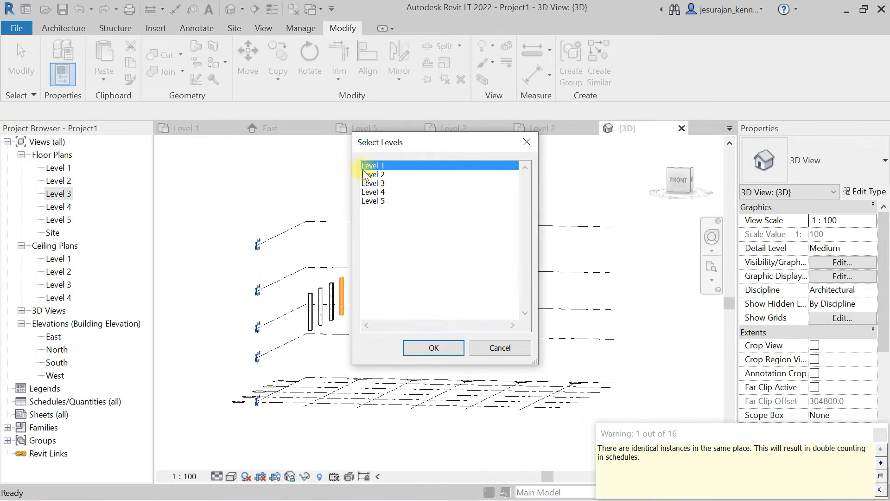
click(382, 176)
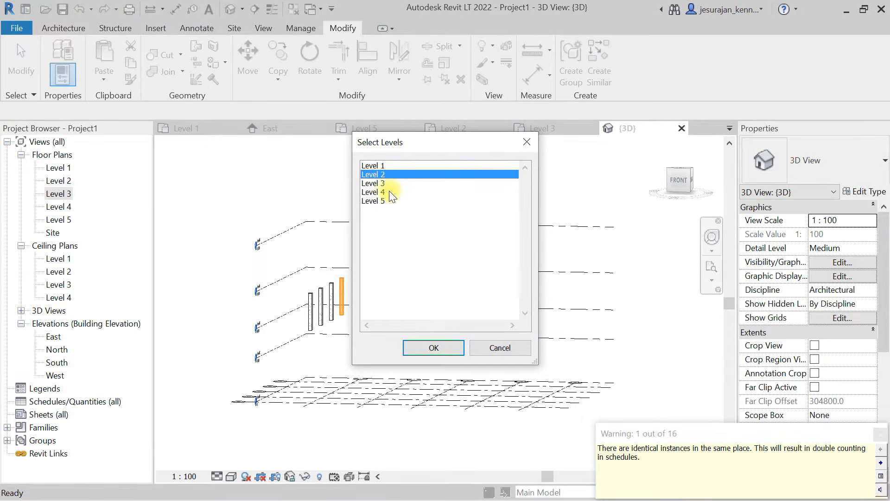
ctrl+click(381, 192)
ctrl+click(381, 200)
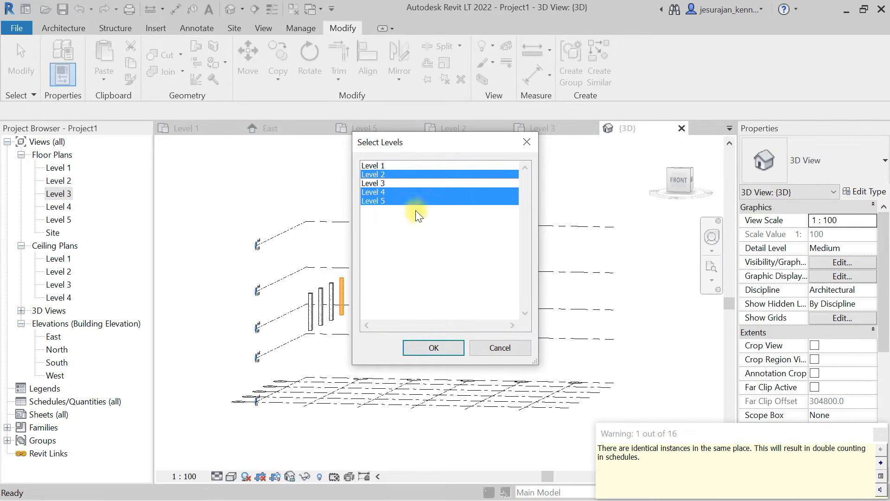
ctrl+click(387, 184)
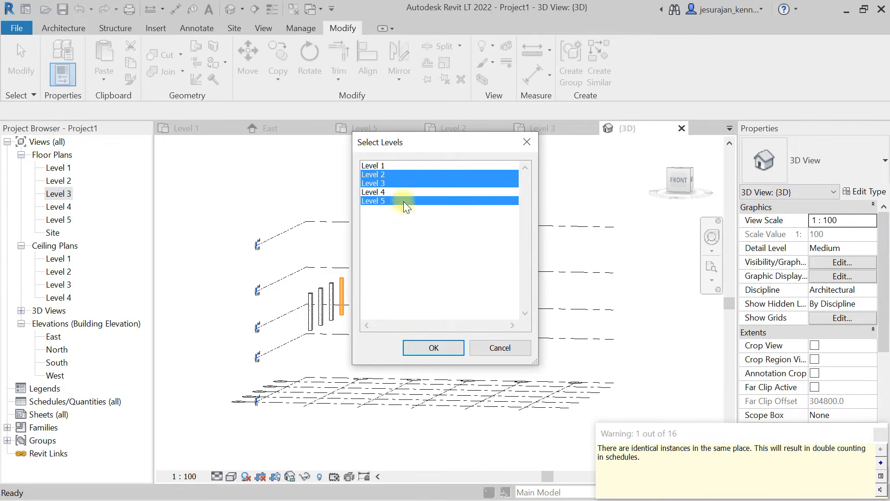
click(448, 346)
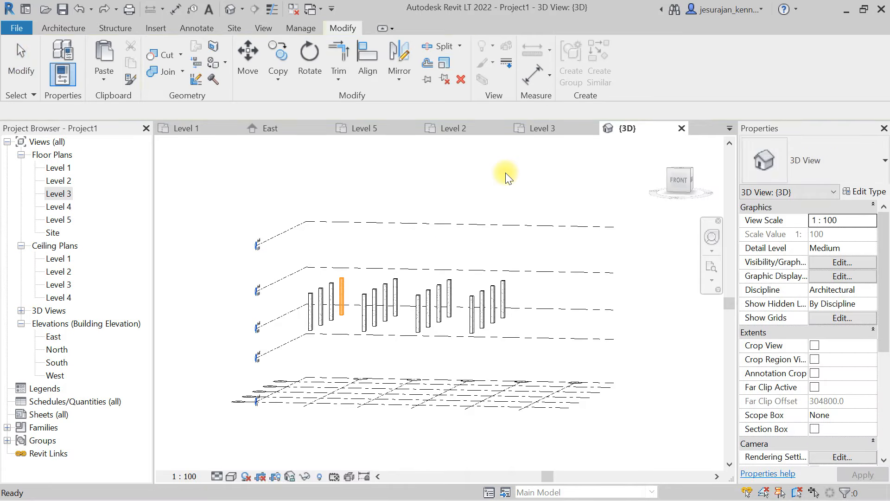
- In the front 3D view, select only the structural columns between Levels 4 and 5 and set their base offset to 0.0
shift+middle_drag(360, 285, 379, 283)
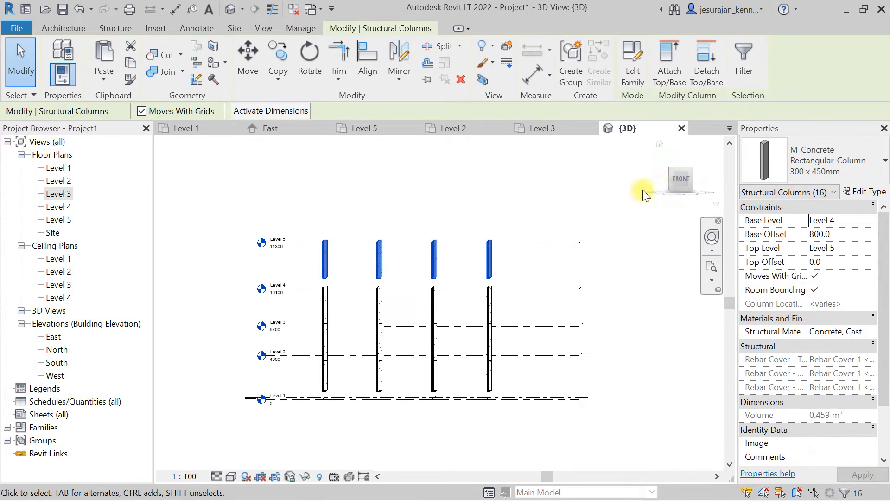
click(681, 181)
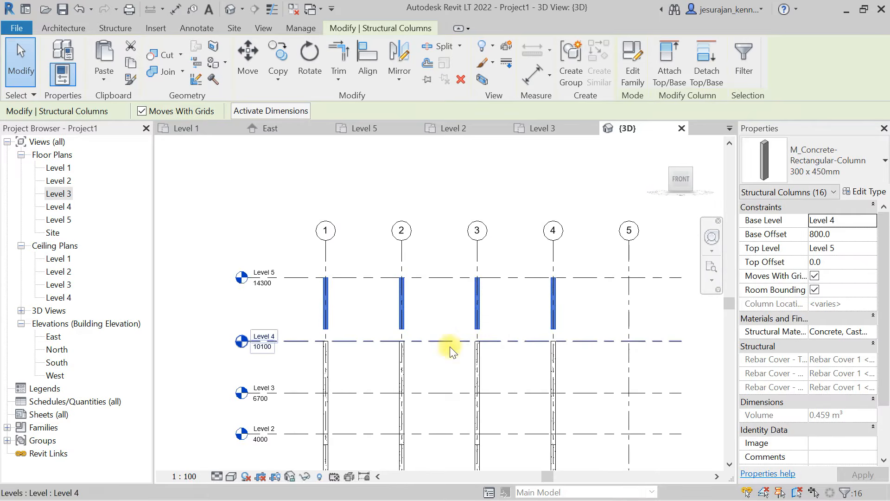
scroll(334, 334, up, 2)
scroll(309, 309, up, 1)
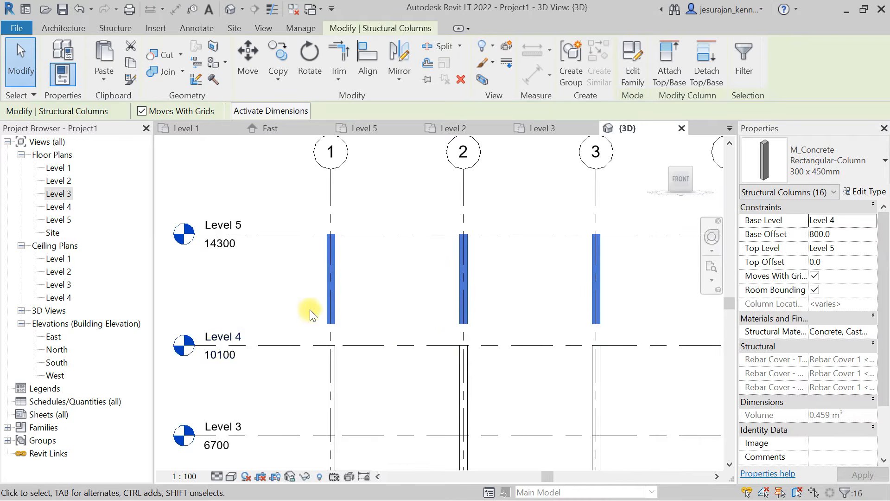
scroll(339, 304, down, 5)
key(Escape)
drag(566, 301, 280, 298)
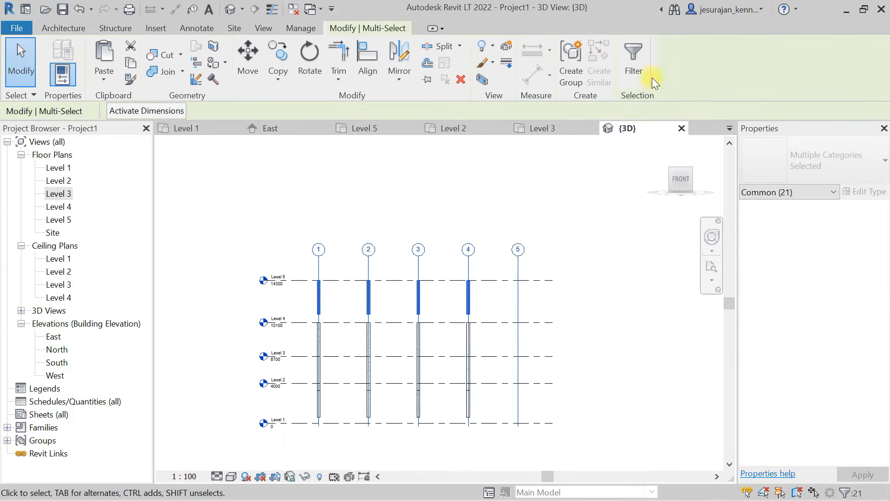
click(633, 65)
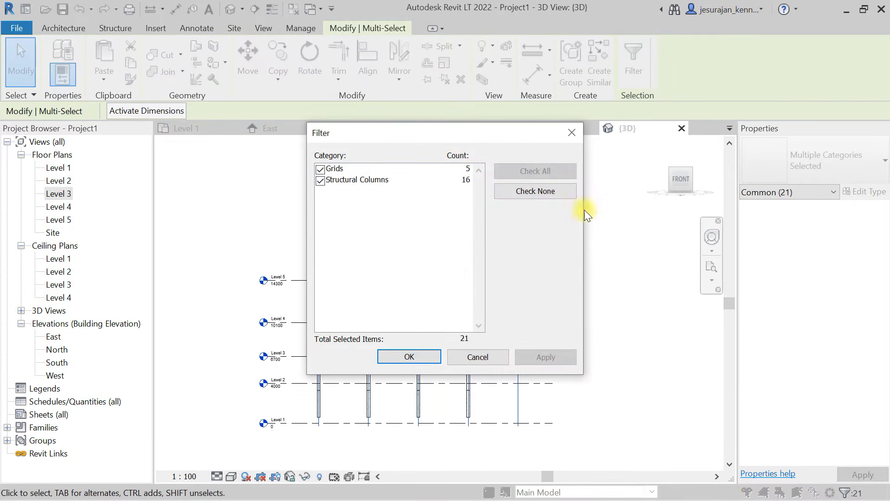
click(320, 181)
click(430, 357)
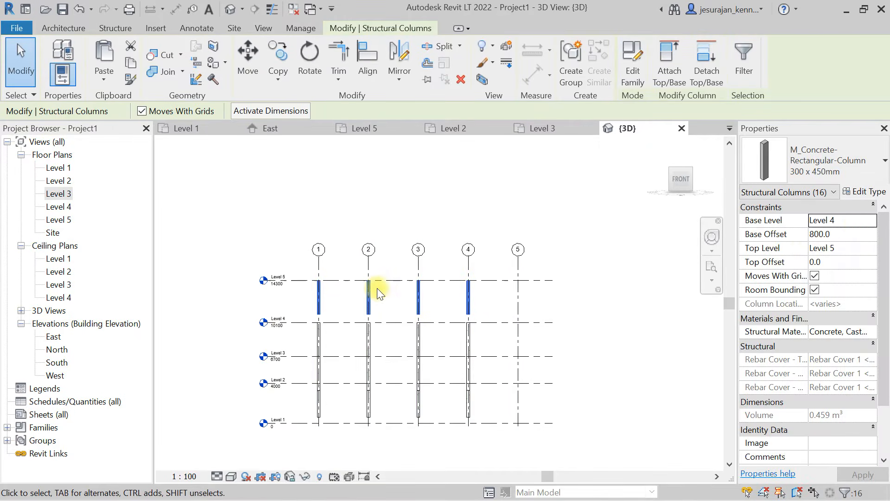
click(843, 237)
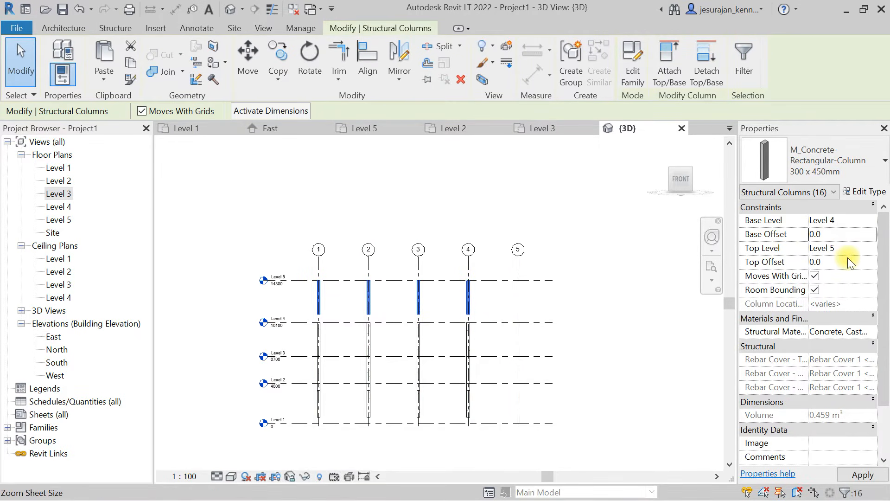
- Select the columns between Levels 2 and 3, filter out the grids, and set their base offset to 0.0
scroll(472, 324, up, 6)
scroll(487, 260, down, 5)
middle_drag(471, 365, 473, 321)
scroll(371, 354, up, 2)
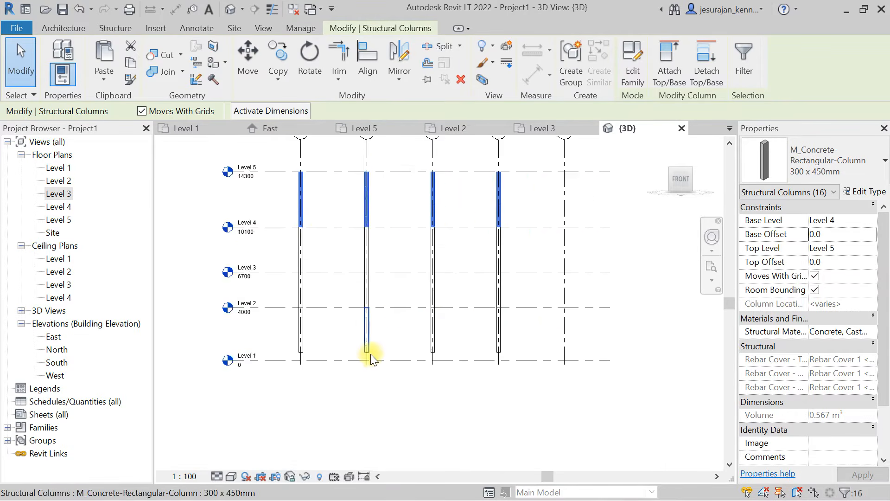
click(386, 332)
drag(561, 277, 243, 275)
click(636, 60)
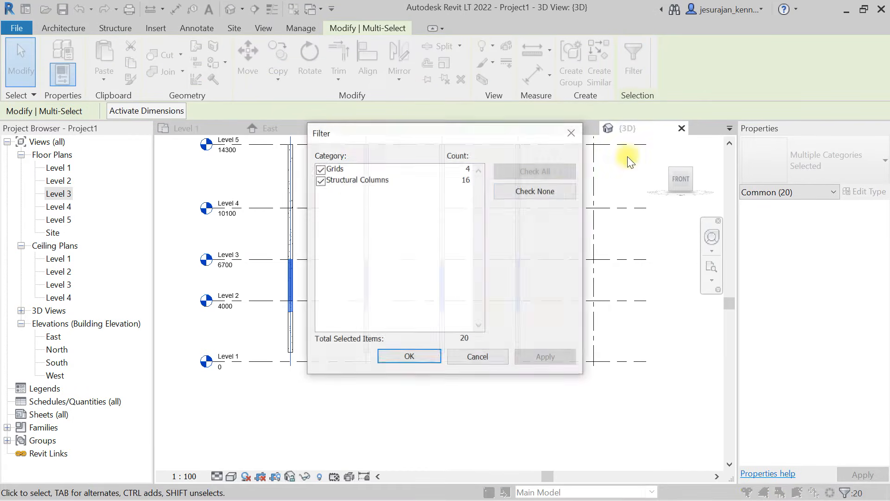
click(535, 190)
click(320, 180)
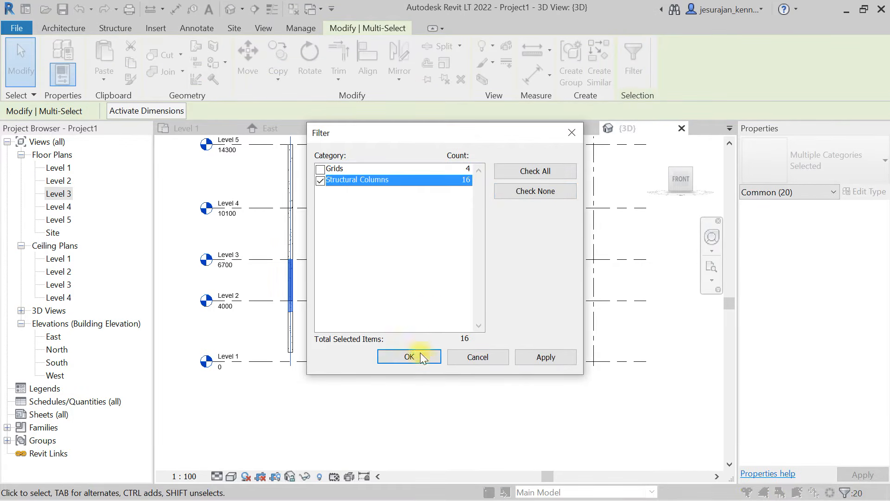
click(420, 354)
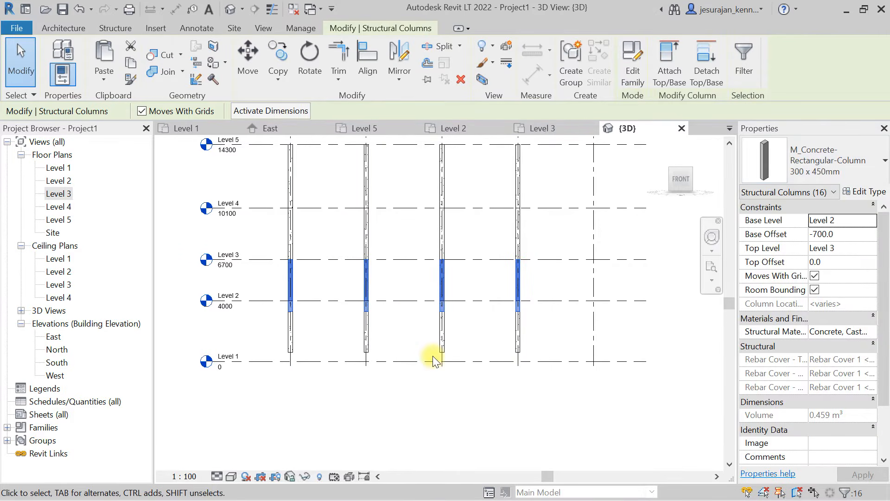
click(854, 235)
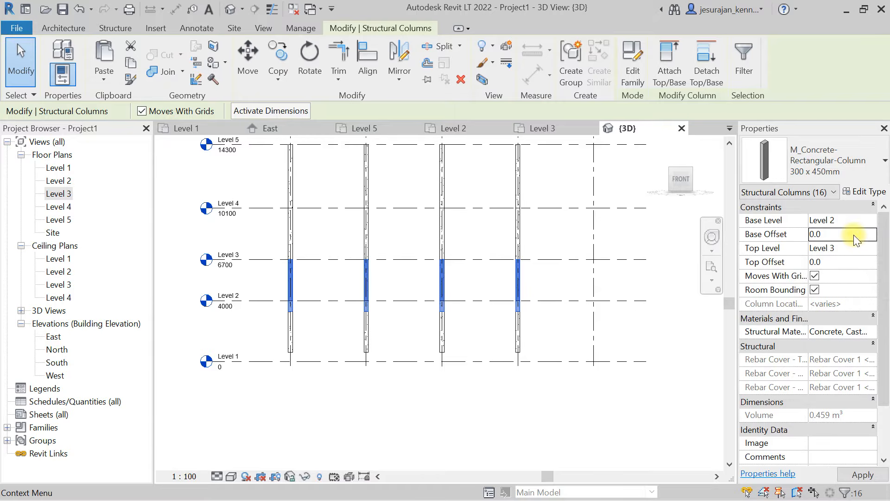
click(438, 408)
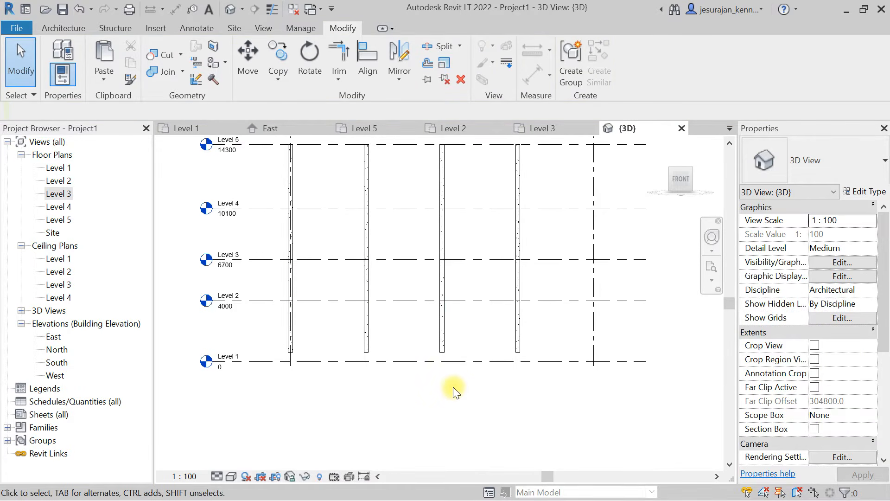
- Select only the structural columns between Levels 1 and 2, leaving out the grids, and set their base offset to 0.0
drag(650, 326, 248, 332)
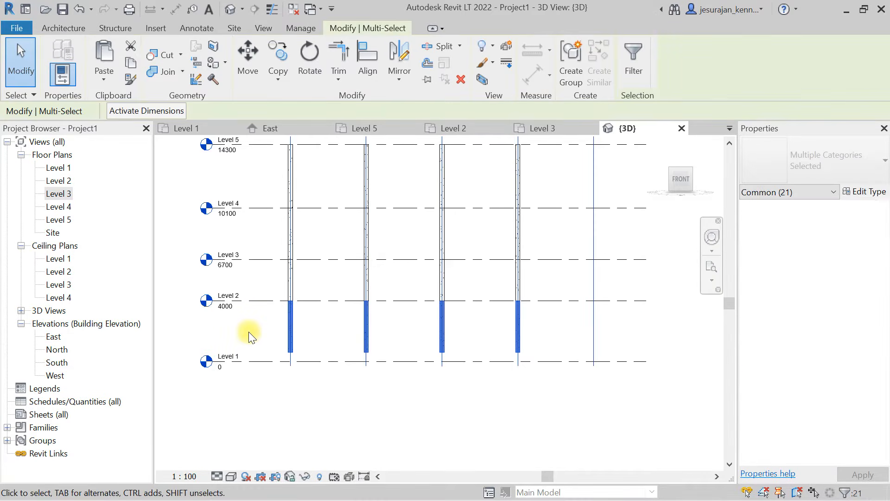
click(634, 57)
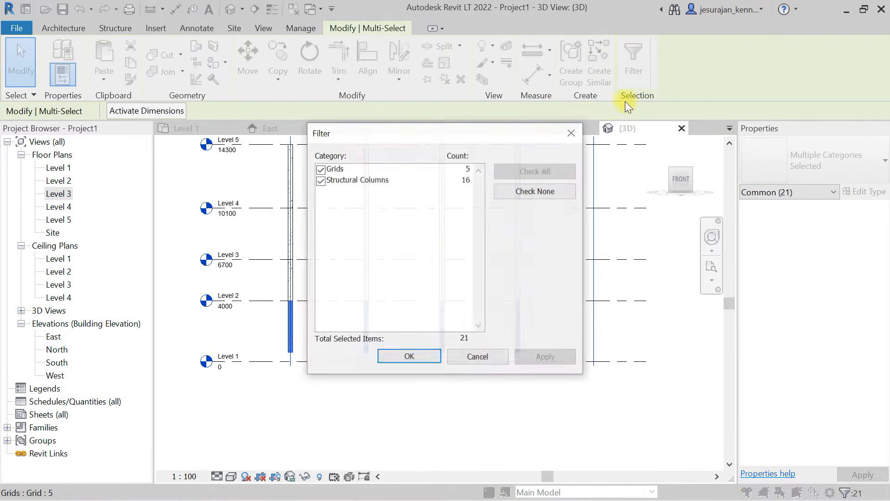
click(565, 191)
click(320, 181)
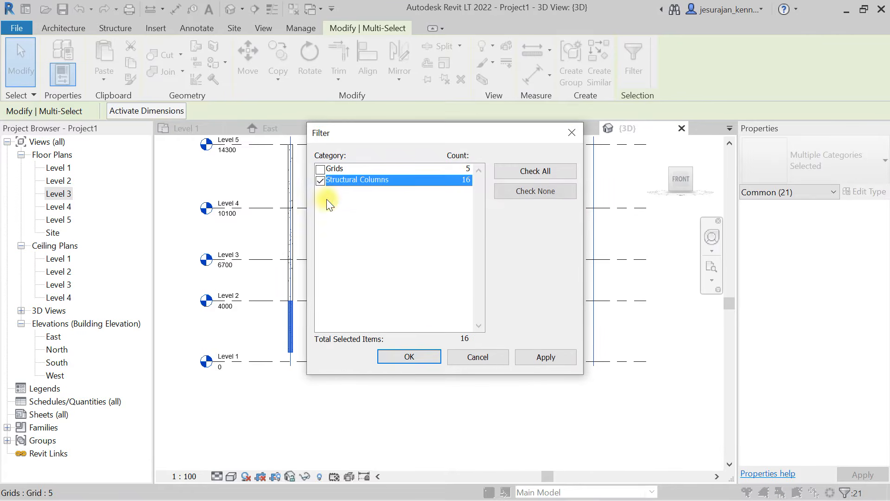
click(409, 357)
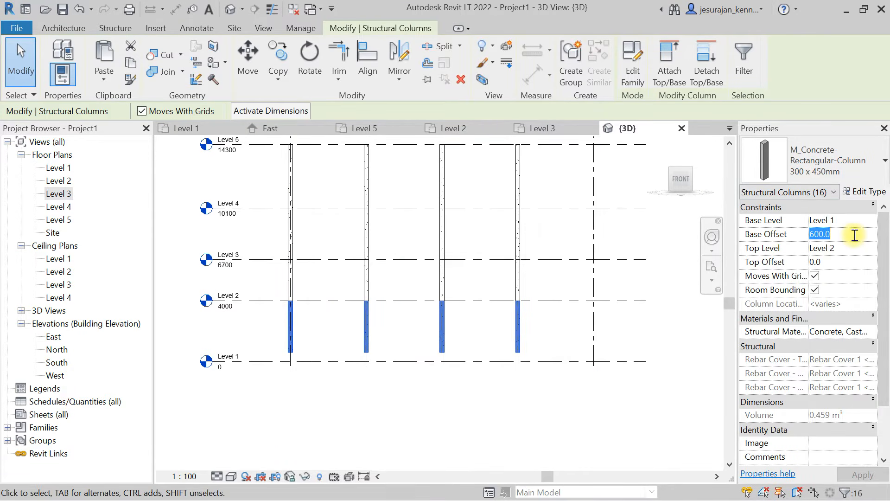
text(0.0)
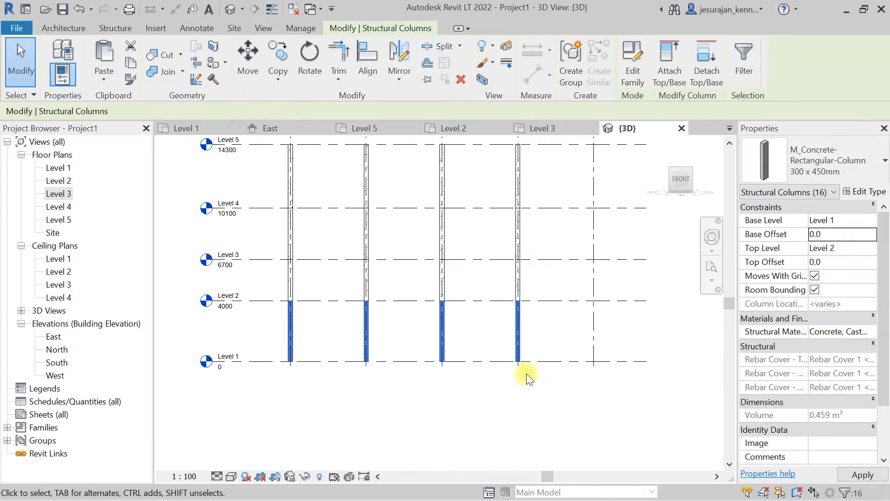
click(531, 397)
- Inspect the stacked columns and the Level 1 grid in 3D, and open the East elevation
shift+middle_drag(487, 258, 512, 288)
shift+middle_drag(483, 242, 452, 234)
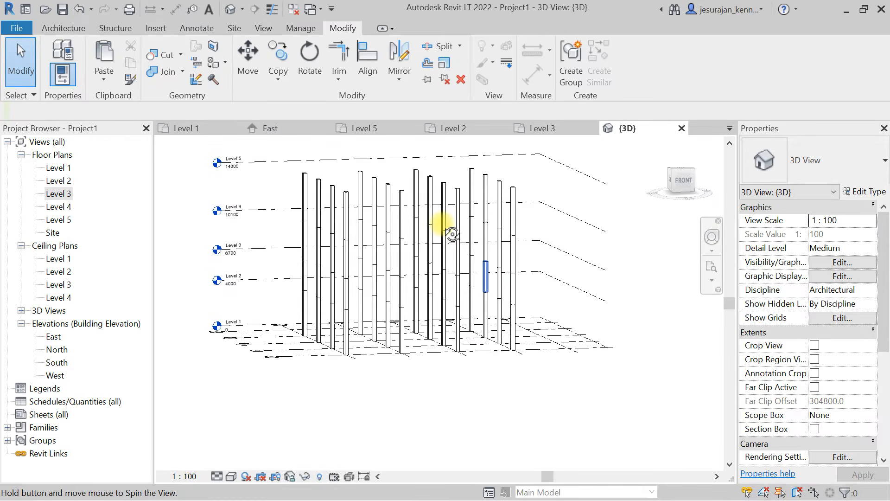
scroll(234, 306, up, 4)
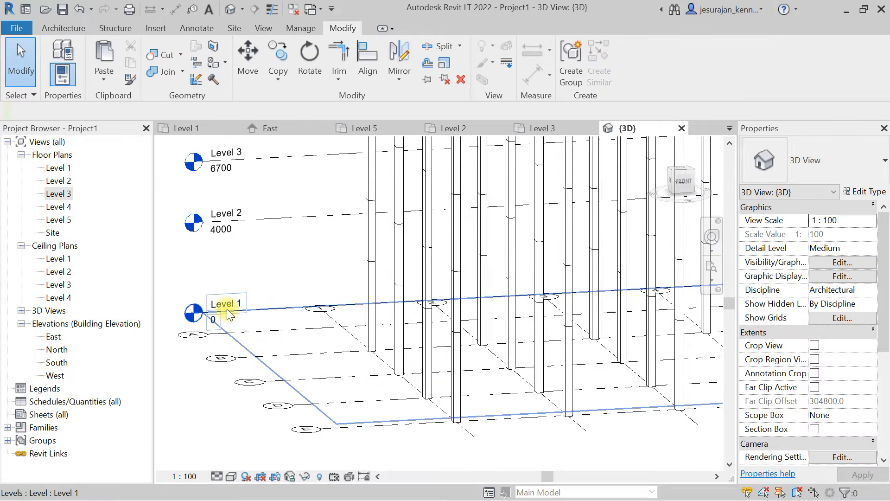
scroll(272, 249, down, 3)
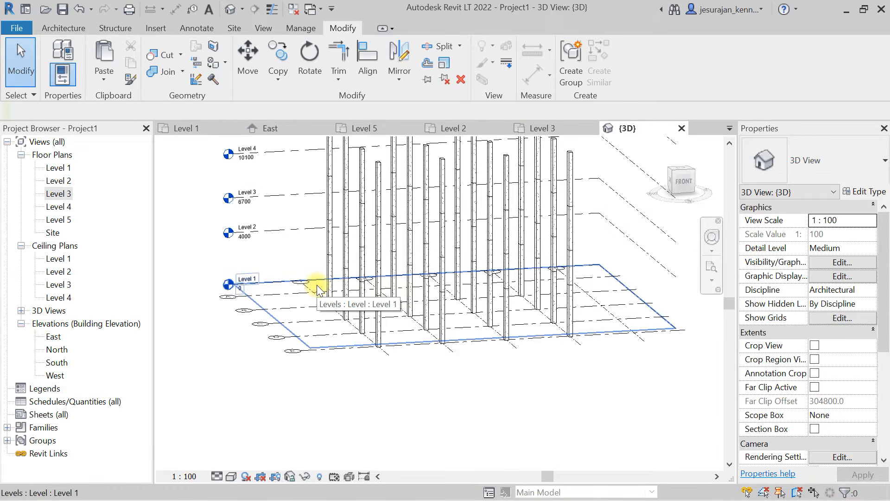
double_click(55, 337)
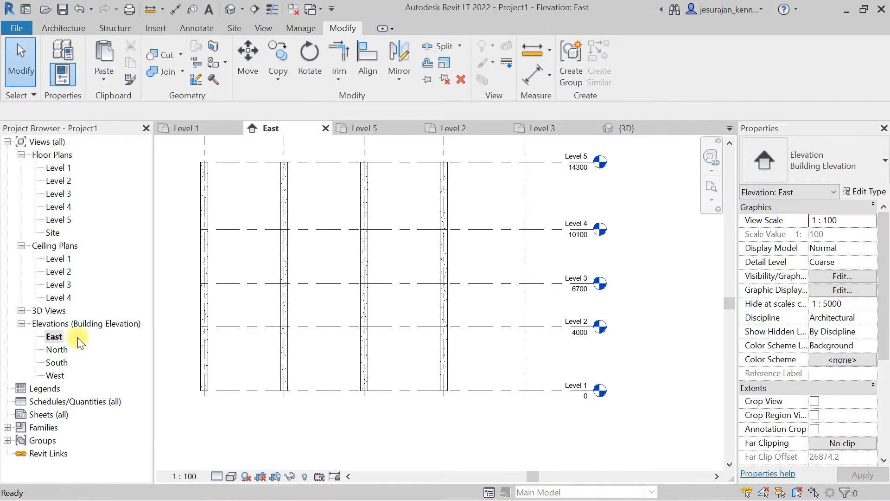
- Draw a new level about 3100 mm below Level 1 in the East elevation and stretch its left end to align with the other levels
middle_drag(464, 287, 496, 203)
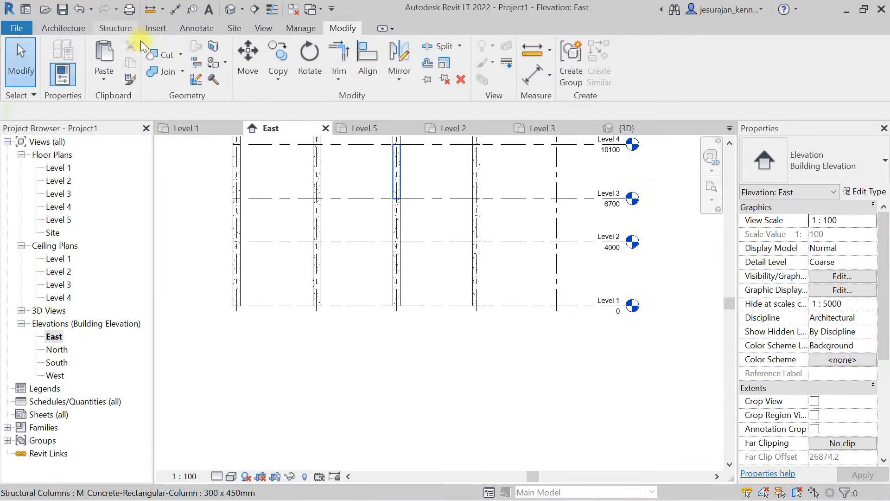
click(263, 27)
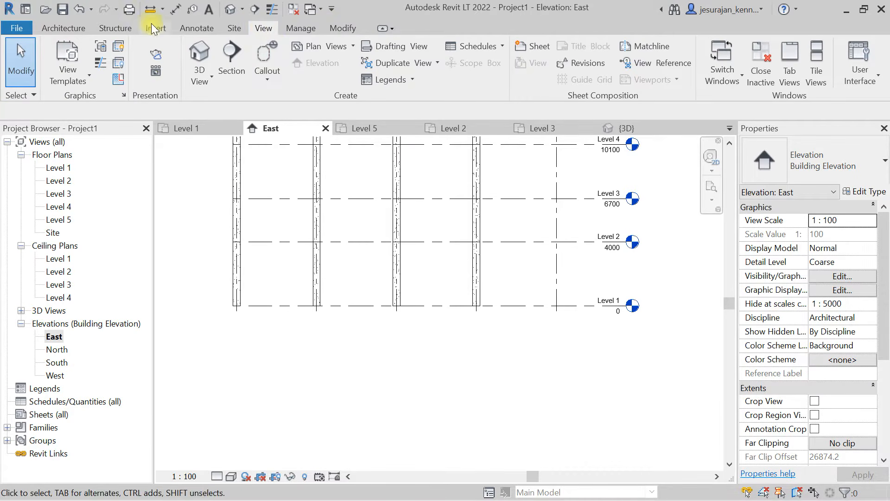
click(125, 27)
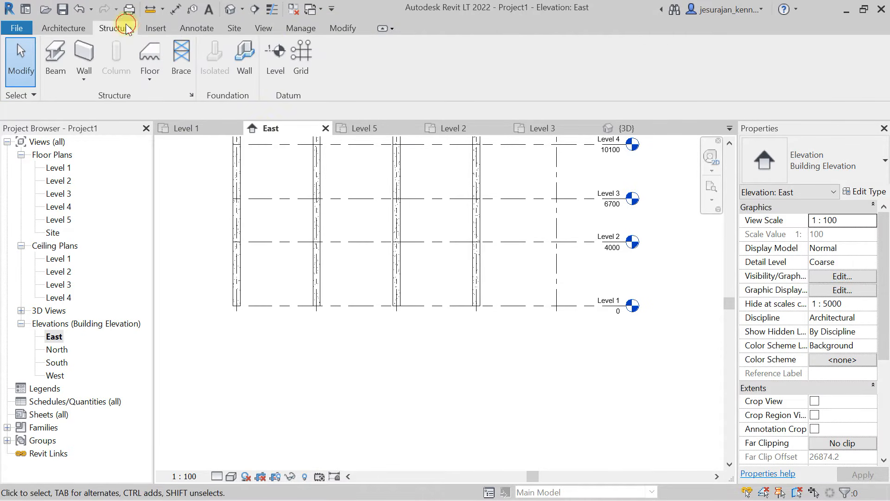
click(275, 56)
click(234, 354)
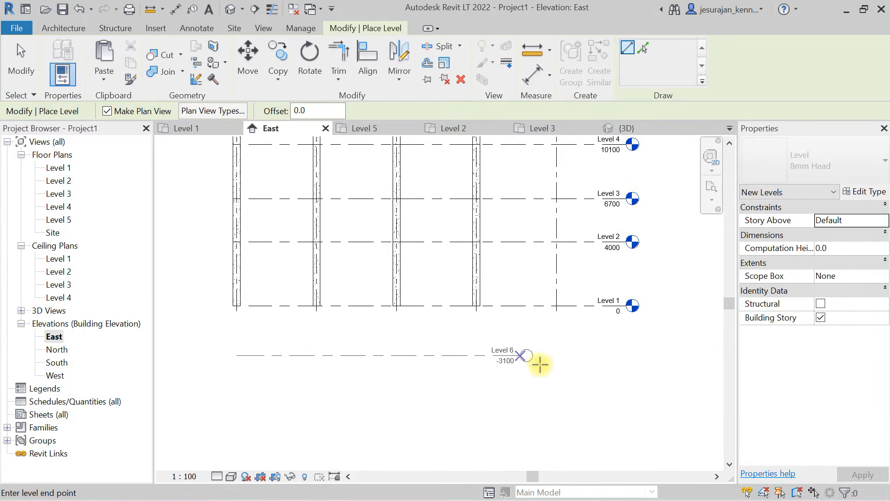
click(622, 362)
key(Escape)
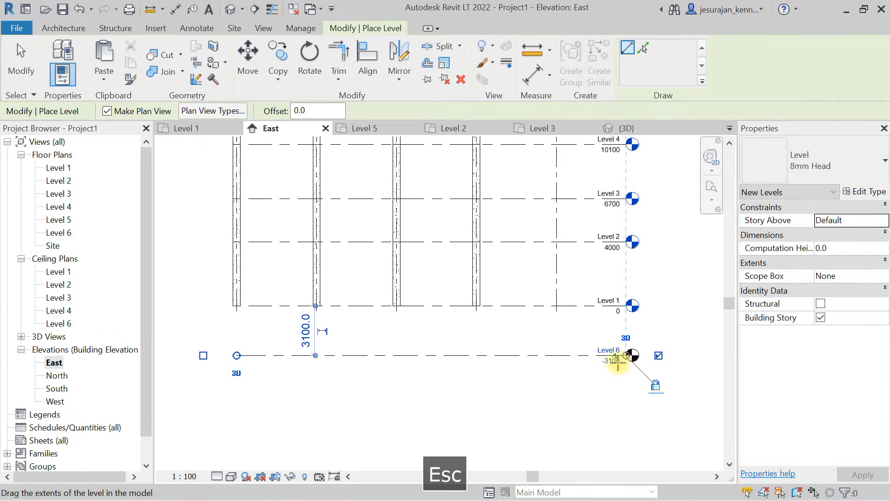
key(Escape)
click(557, 359)
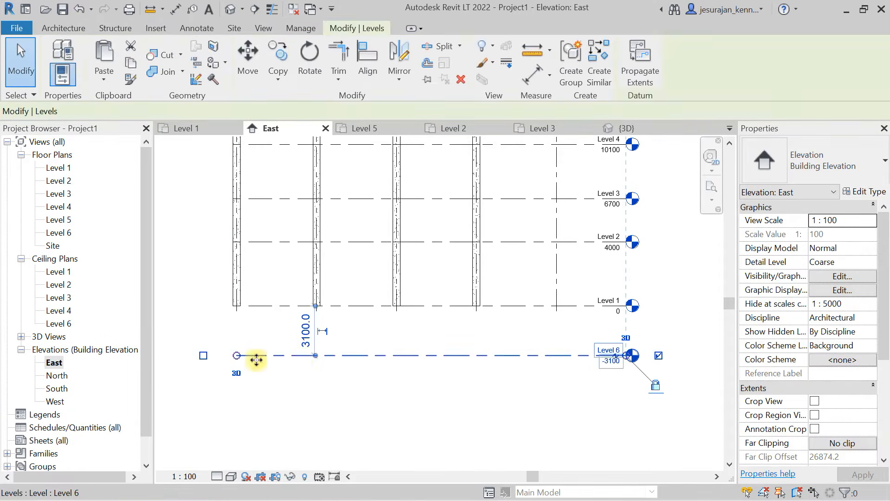
drag(236, 355, 190, 356)
click(395, 404)
- Rename the new lowest level as Foundation and rename its corresponding views too
click(585, 358)
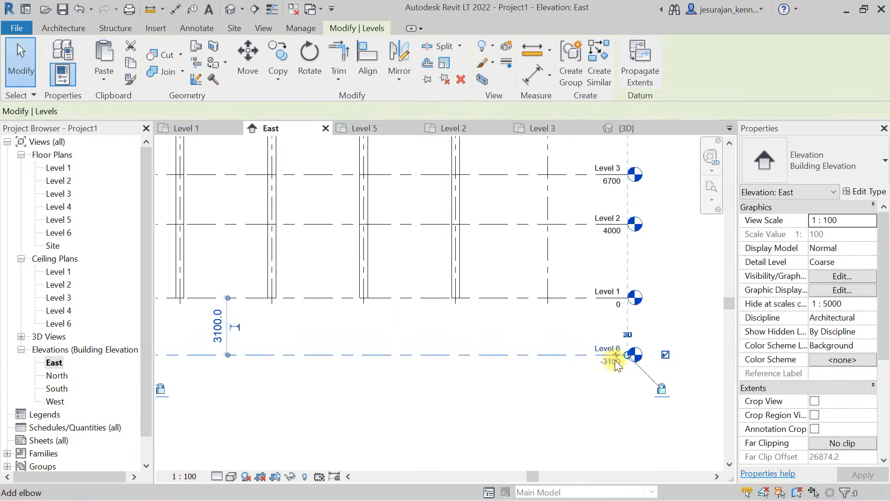
scroll(615, 360, up, 3)
click(602, 336)
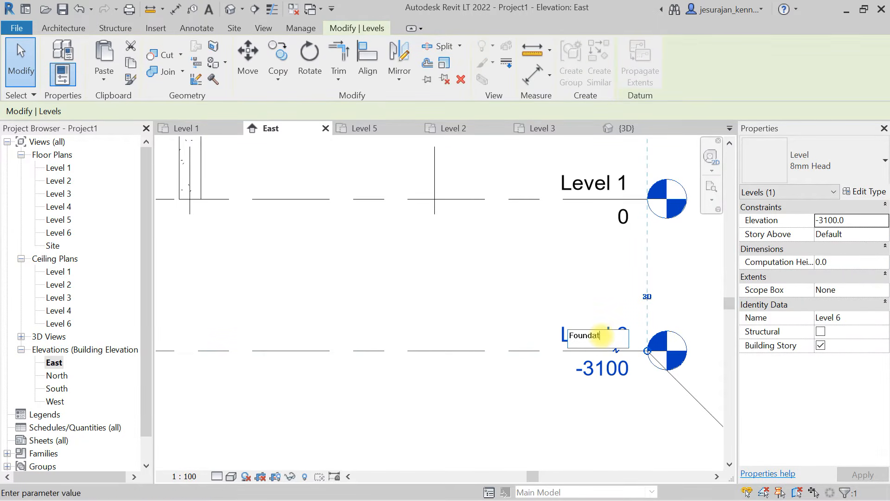
key(Return)
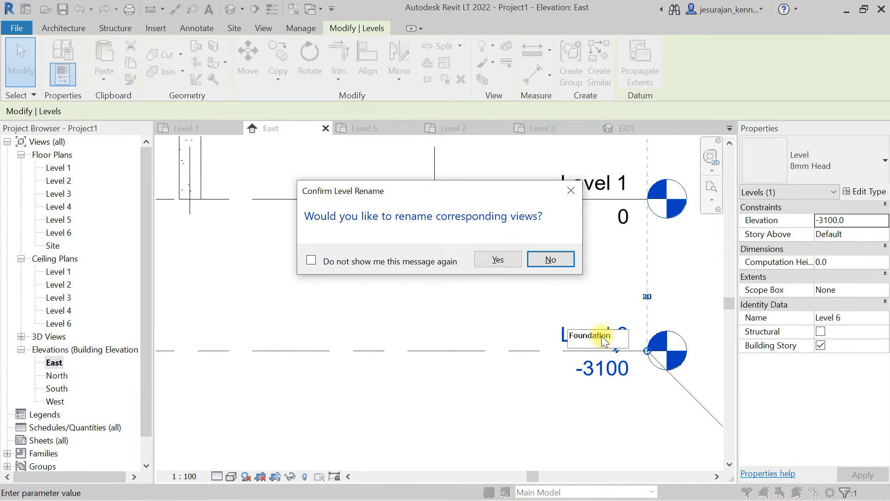
click(508, 254)
click(513, 260)
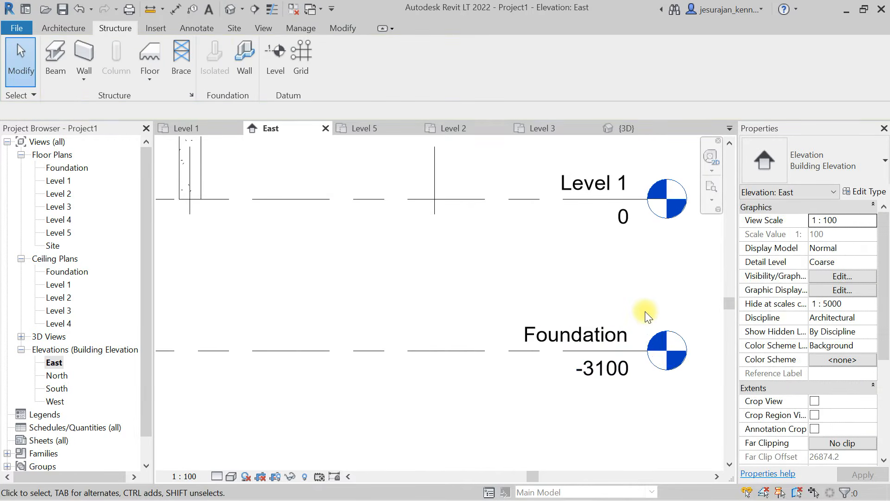
- Check the grid ends near Level 1 and the Foundation floor plan for grid lines, and return to the East elevation
scroll(645, 311, down, 3)
click(566, 253)
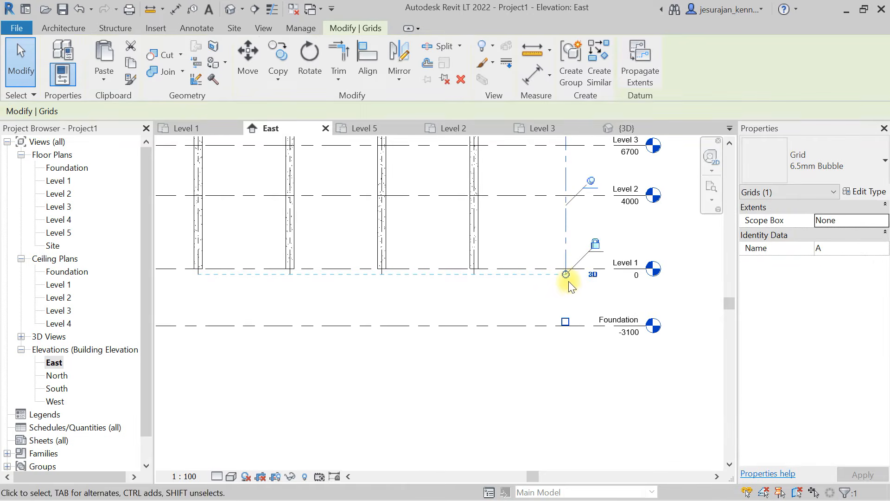
click(503, 362)
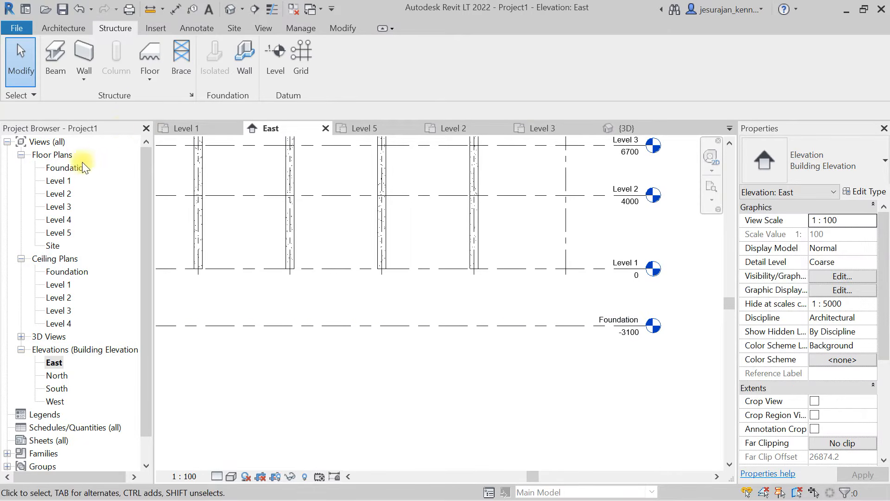
double_click(70, 169)
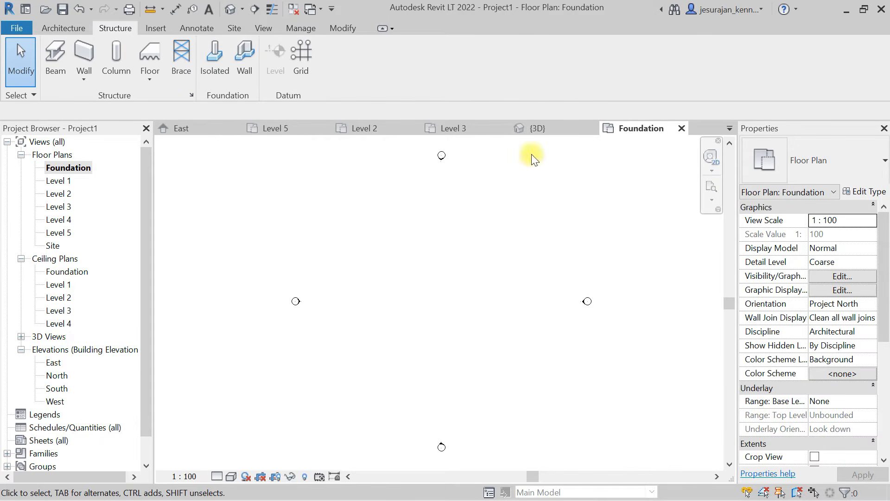
click(211, 129)
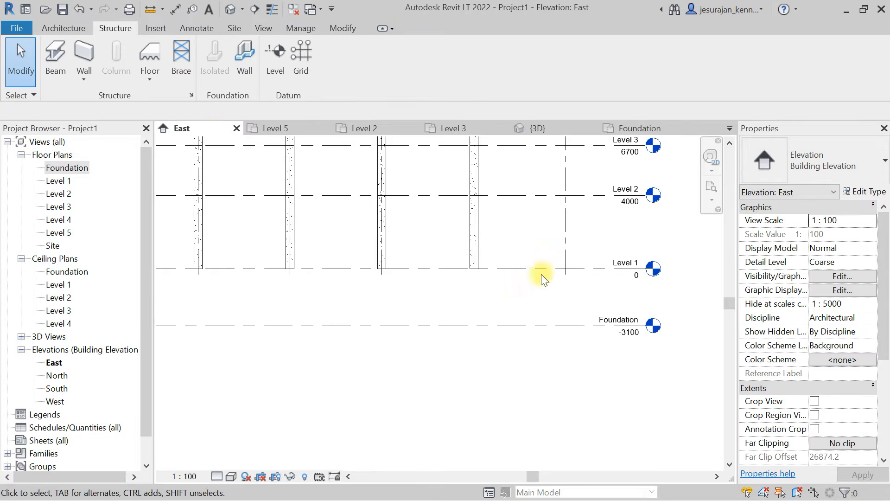
- Unpin grids A and B in the East elevation and extend the lettered grid lines down past the Foundation level
click(566, 236)
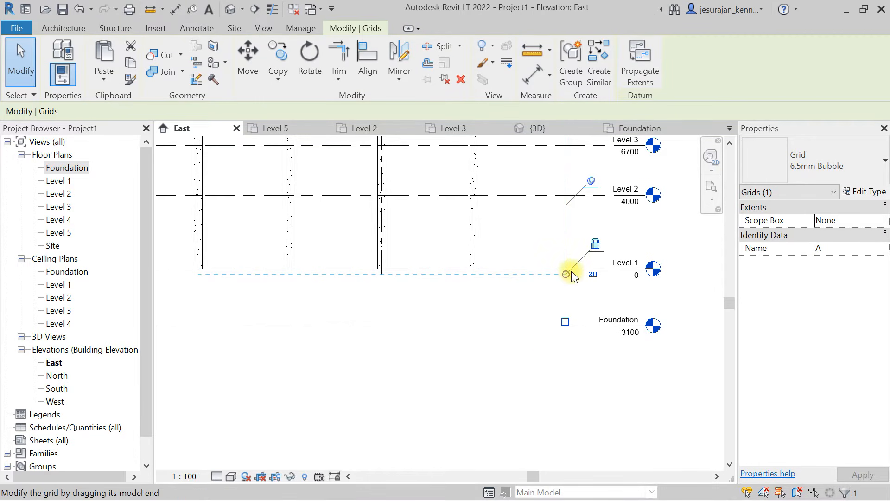
click(591, 181)
scroll(543, 268, down, 2)
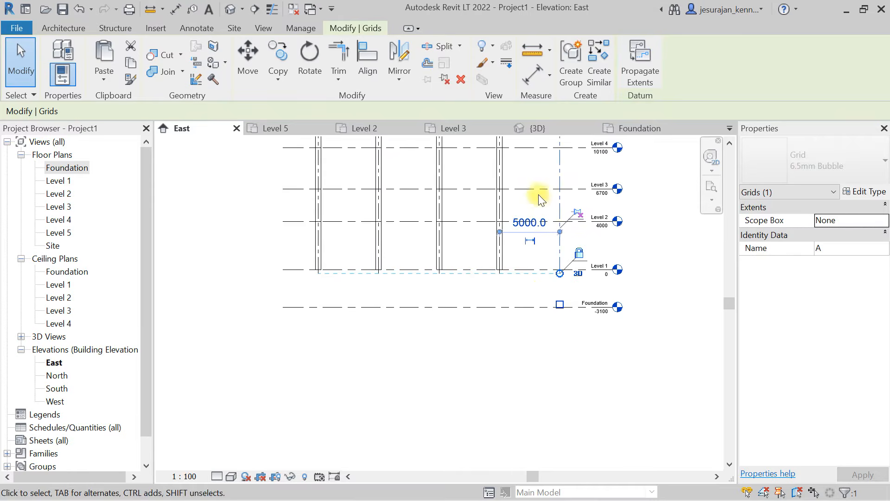
middle_drag(544, 202, 535, 365)
click(488, 222)
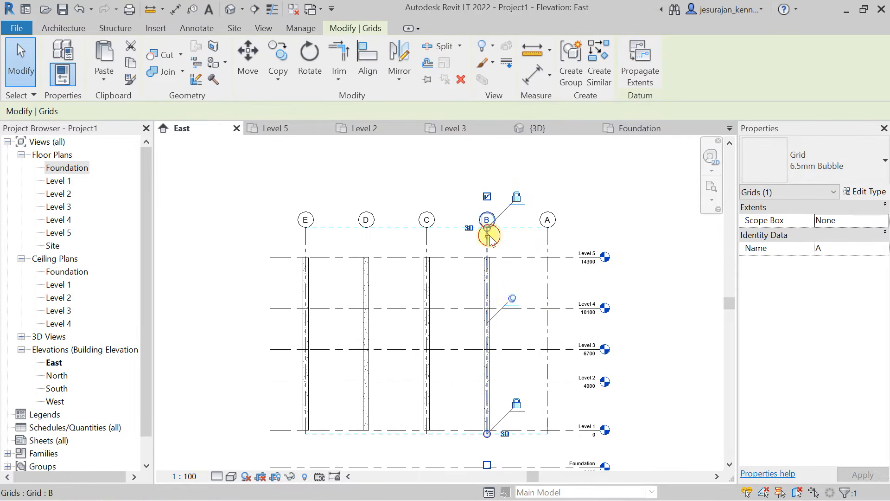
click(514, 297)
middle_drag(558, 410, 552, 308)
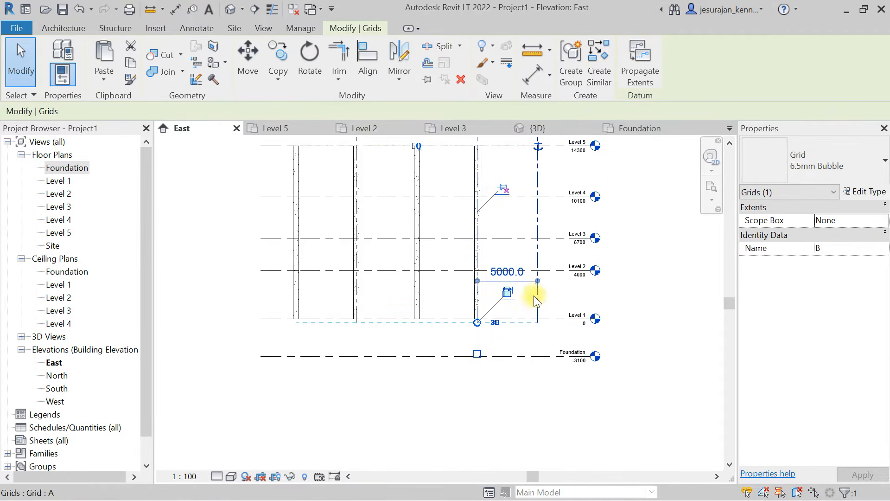
click(537, 299)
drag(538, 323, 538, 376)
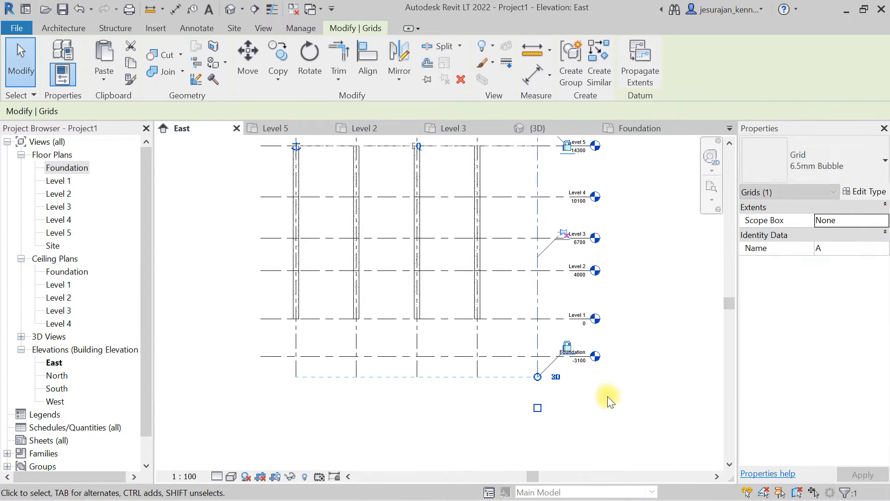
click(607, 396)
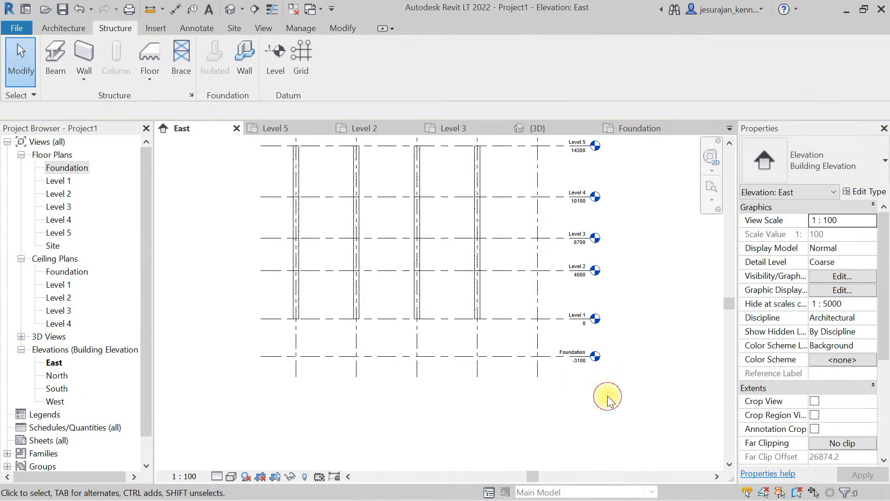
- Open the Foundation floor plan and check the lettered grid lines
double_click(68, 169)
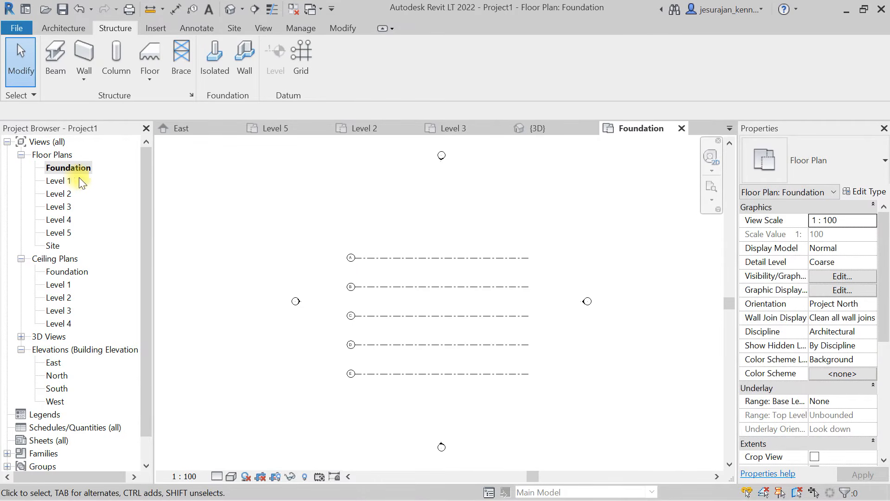
drag(475, 228, 408, 386)
scroll(402, 354, up, 2)
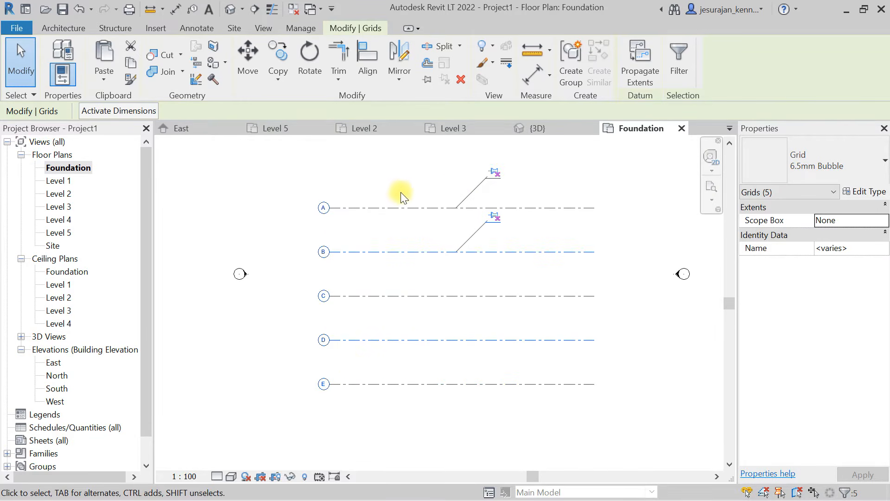
scroll(397, 193, down, 2)
click(501, 354)
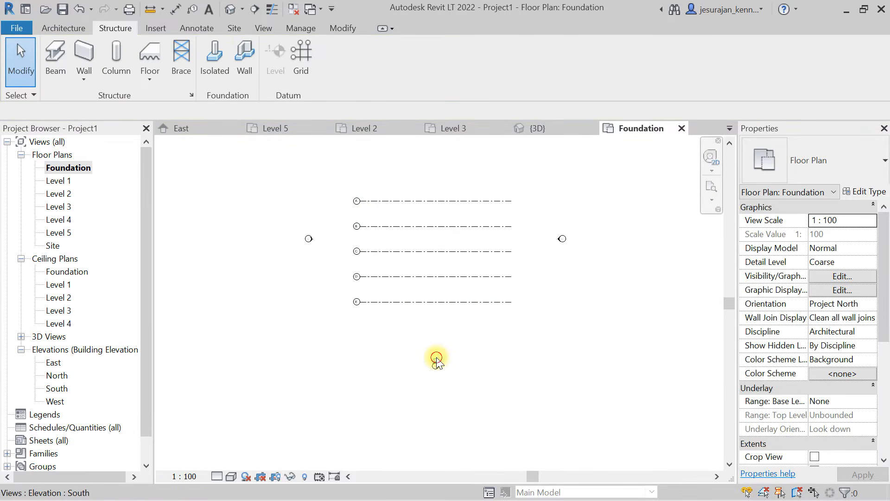
- Go to the South elevation from its plan marker and extend the numbered grid lines down past the Foundation level
click(435, 358)
right_click(436, 357)
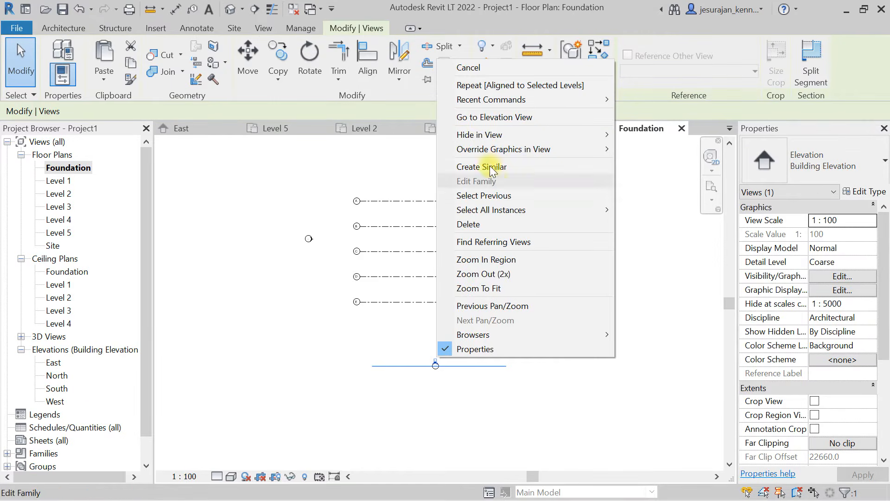
click(479, 117)
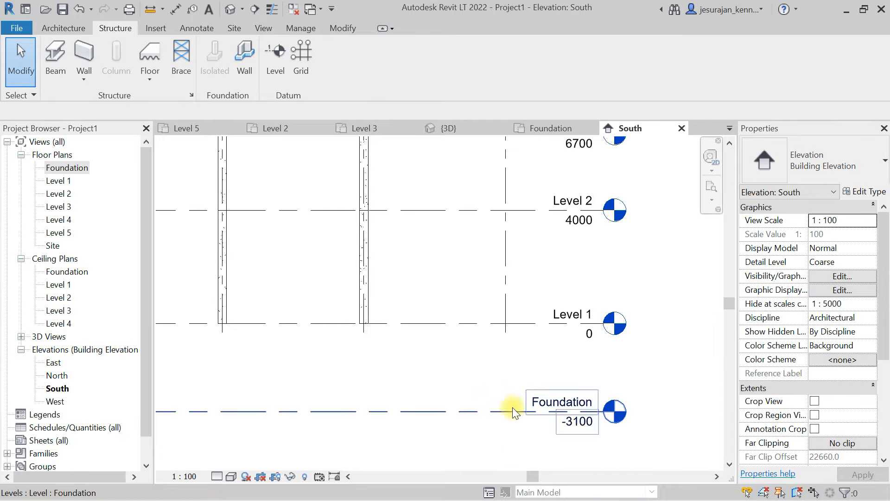
click(508, 284)
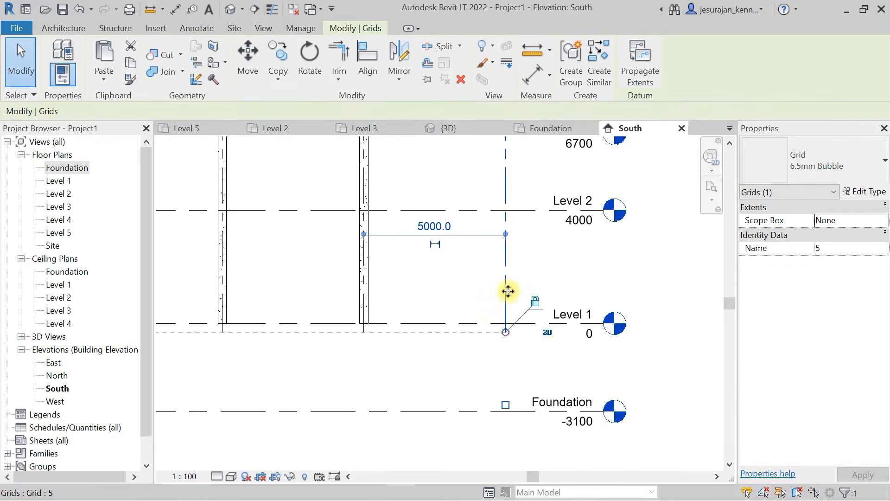
drag(505, 333, 505, 449)
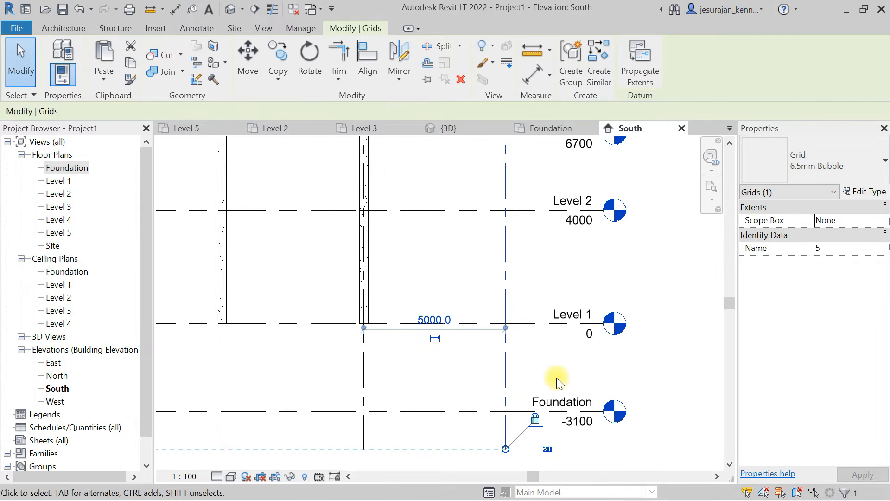
click(561, 363)
scroll(561, 364, down, 2)
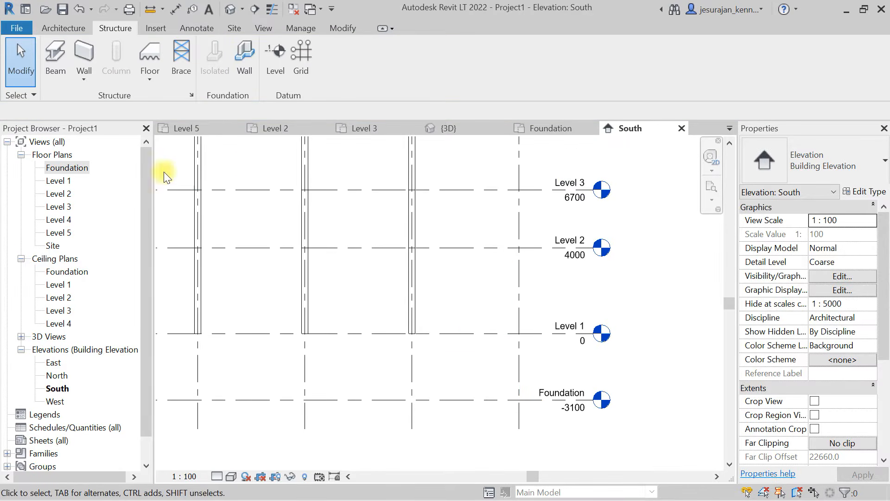
- Reopen the Foundation floor plan and check that both the lettered and numbered grids are shown
double_click(60, 169)
scroll(457, 194, up, 3)
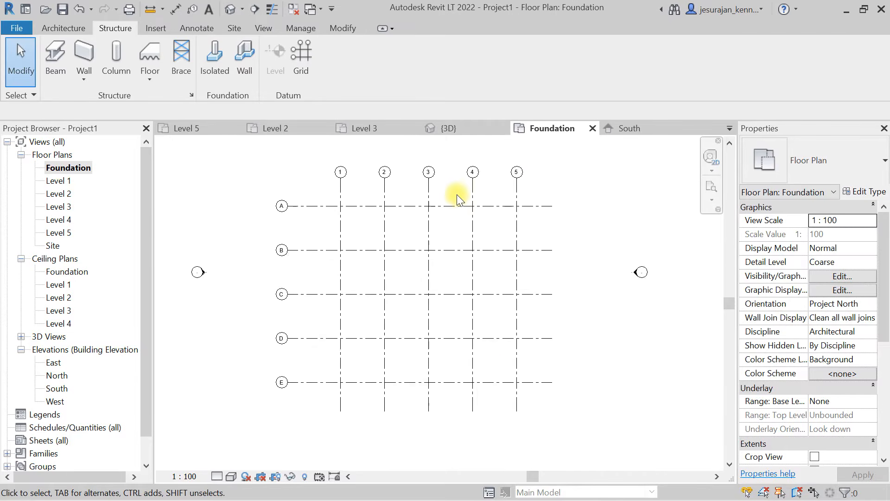
drag(546, 193, 305, 430)
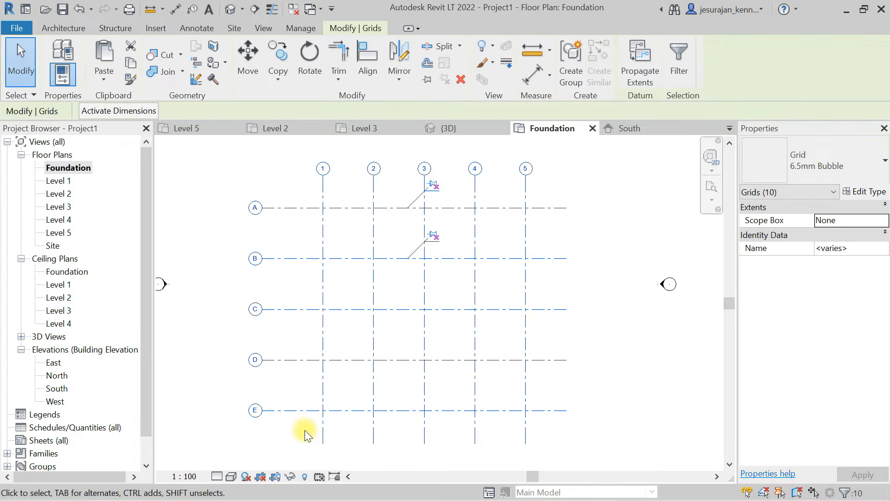
click(582, 343)
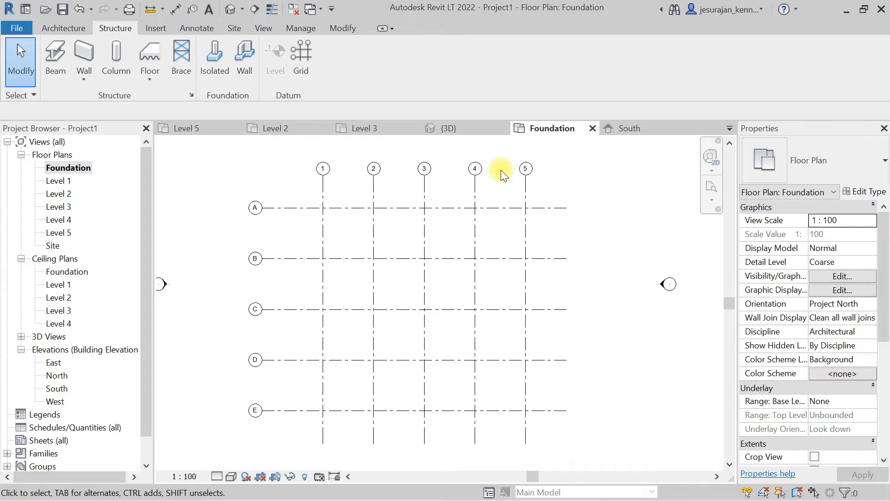
- In the 3D view, copy the columns between Level 1 and Level 2 and paste them aligned to the Foundation level
click(263, 28)
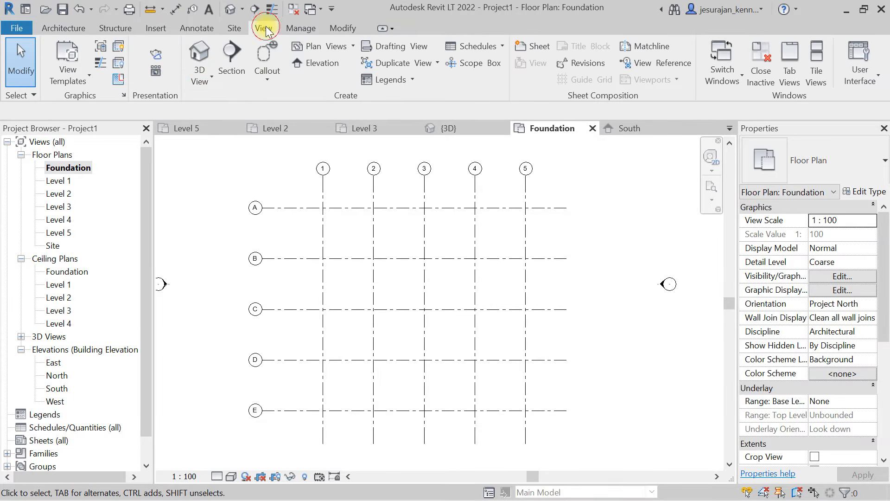
click(213, 66)
click(199, 60)
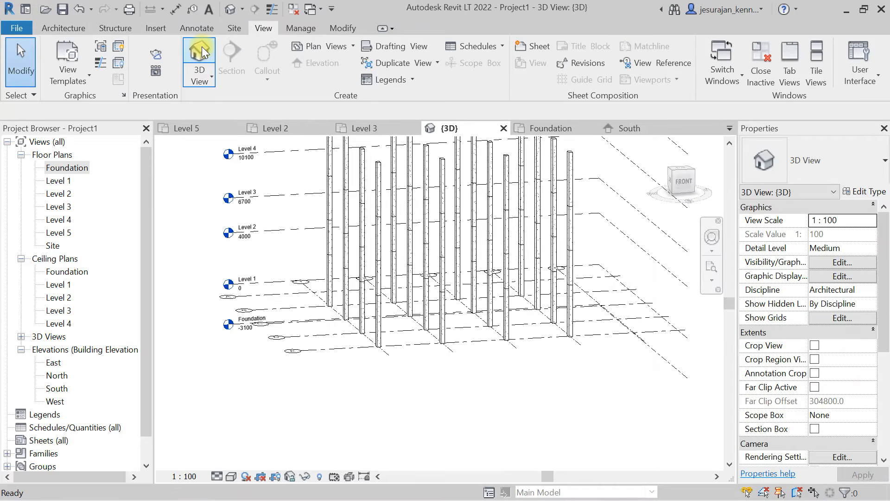
shift+middle_drag(445, 357, 425, 307)
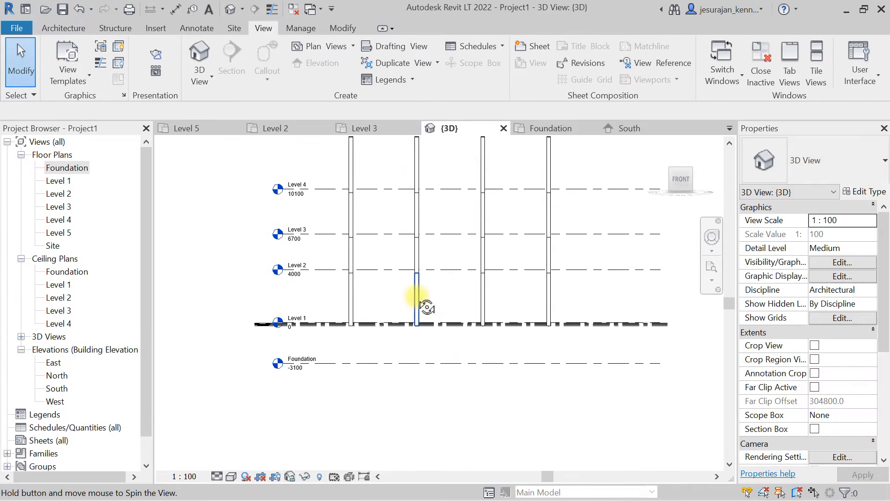
drag(585, 295, 484, 301)
drag(302, 298, 302, 299)
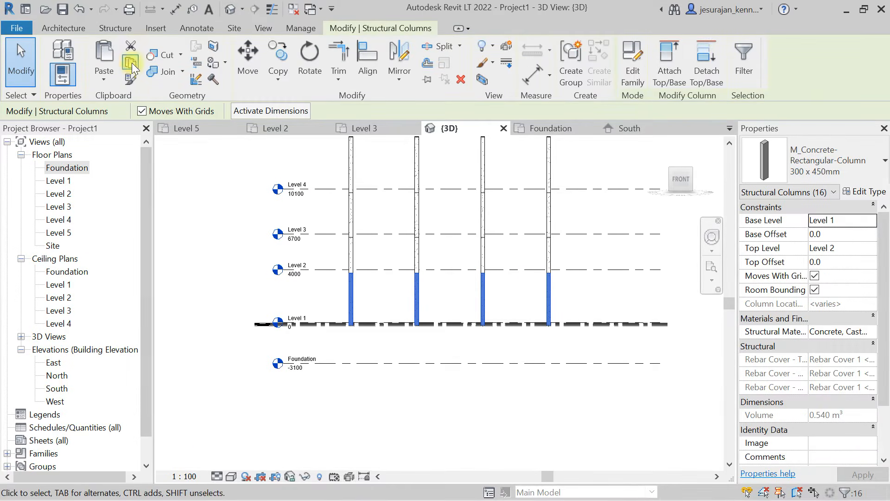
click(131, 63)
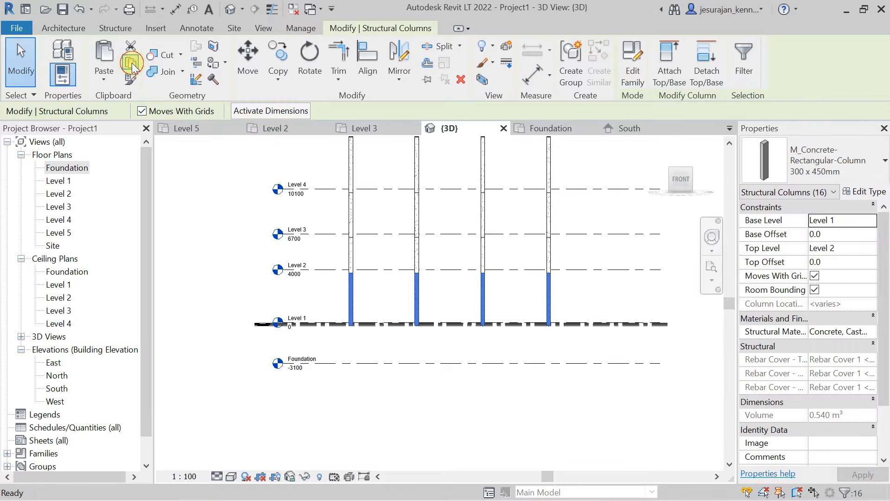
click(106, 82)
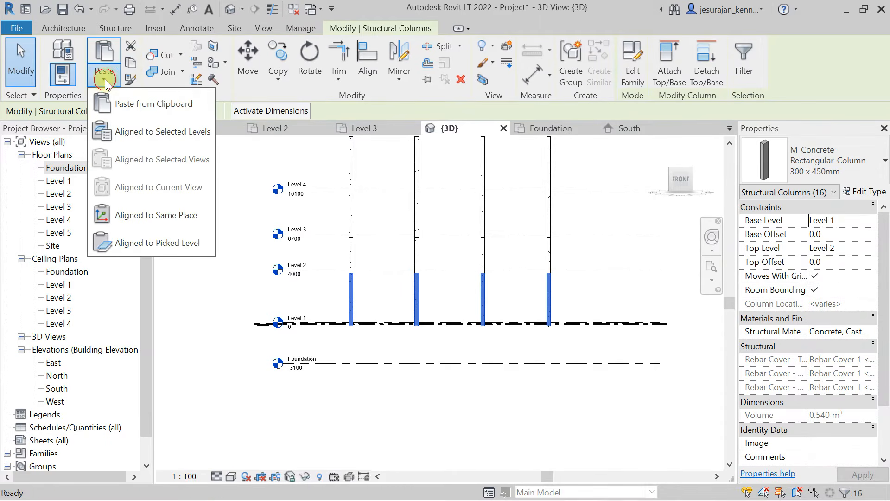
click(154, 133)
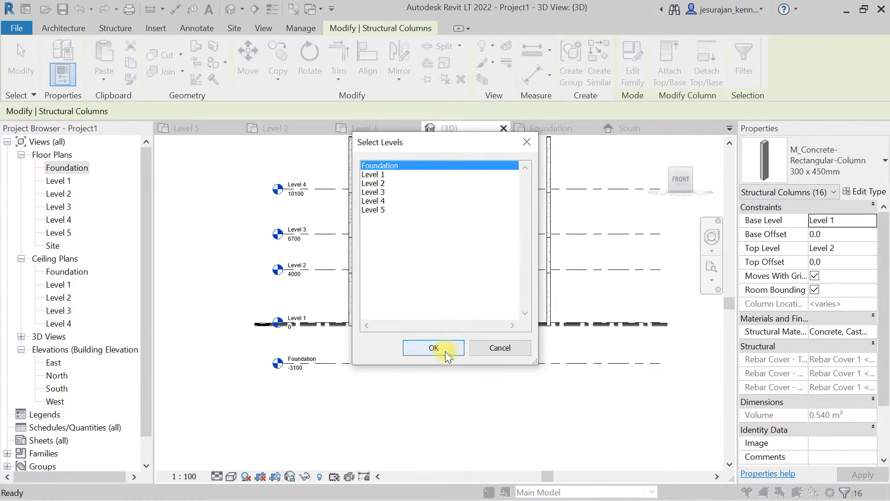
click(434, 348)
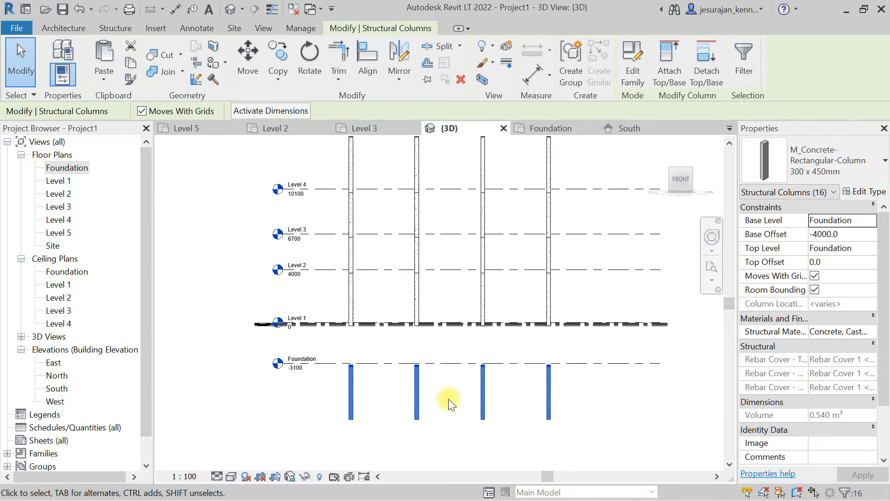
- Try to set the pasted columns' base offset to 0
click(861, 233)
text(0)
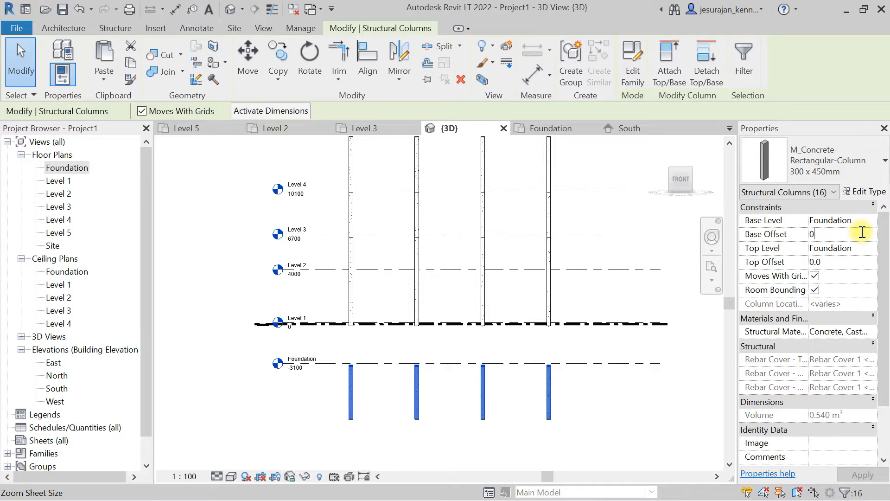
key(Return)
click(570, 302)
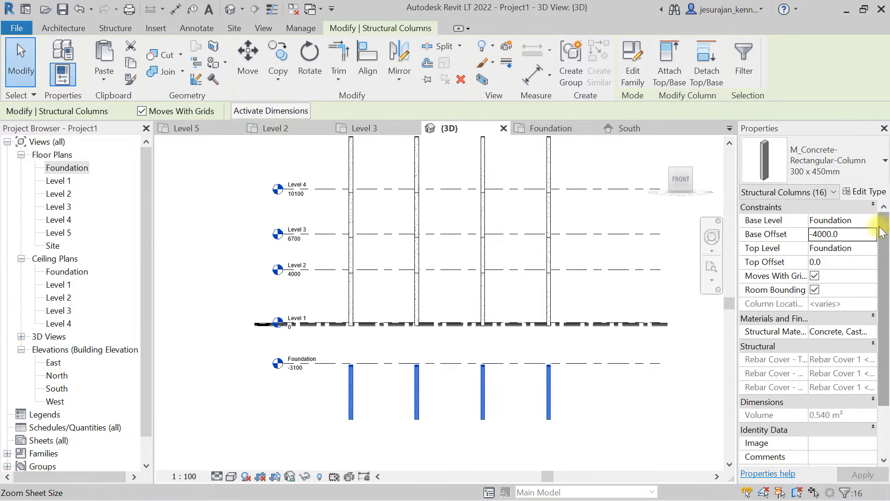
- Set the pasted columns' top level to Level 1 and their base offset to 0
click(859, 247)
click(830, 273)
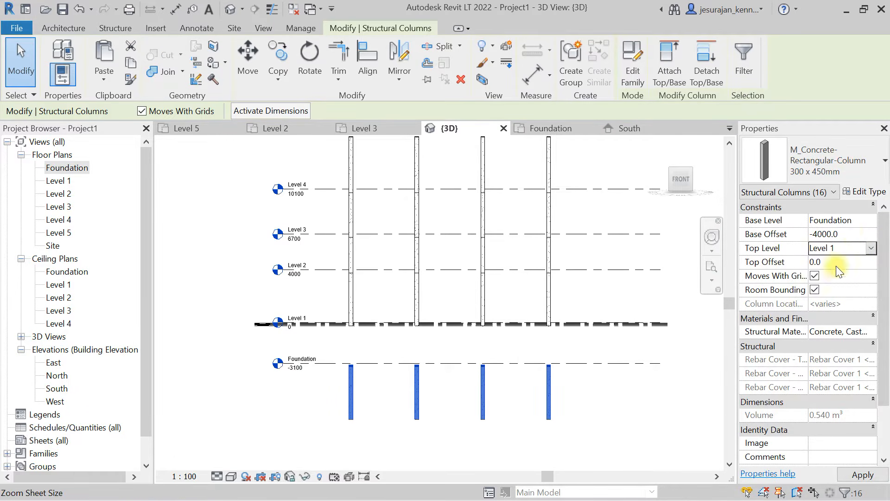
text(0)
key(Return)
click(543, 406)
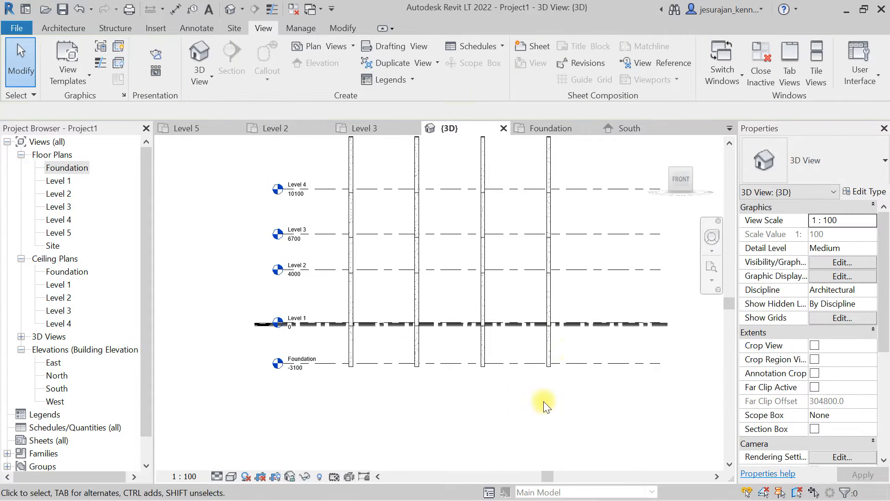
- Check in 3D that the columns between Foundation and Level 1 line up with the columns above
drag(571, 345, 329, 346)
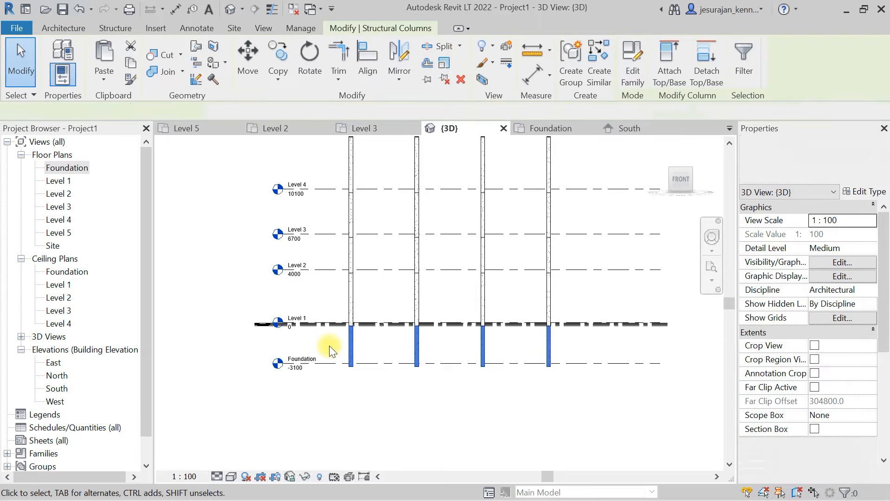
click(490, 398)
shift+middle_drag(514, 222, 467, 204)
scroll(292, 191, up, 4)
shift+middle_drag(308, 189, 293, 211)
scroll(291, 205, down, 5)
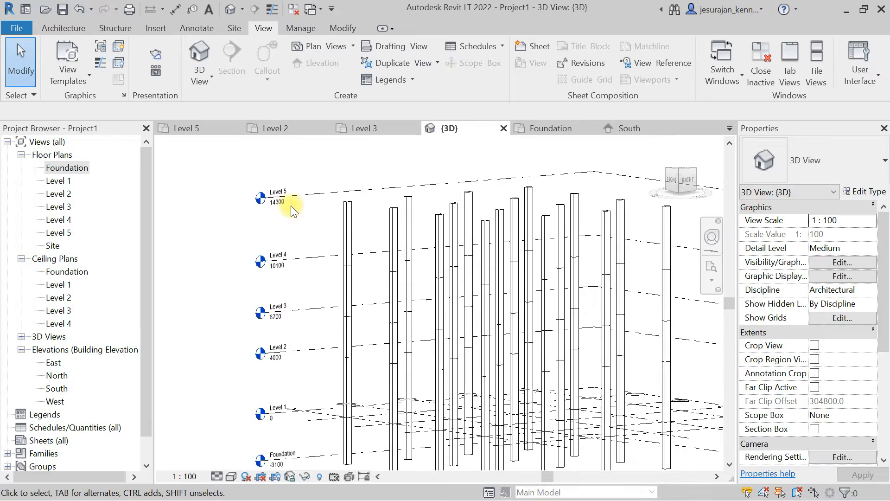
shift+middle_drag(304, 253, 367, 315)
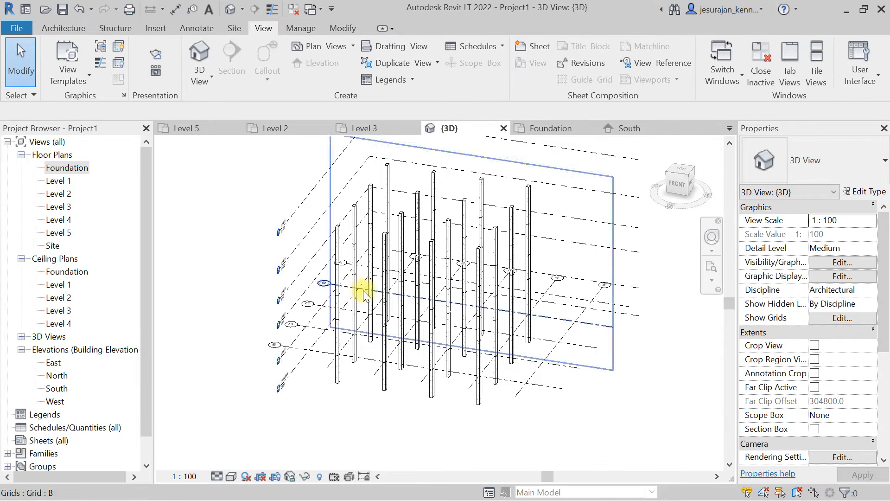
- Open the Foundation floor plan and inspect the columns at the grid intersections
click(67, 168)
double_click(68, 168)
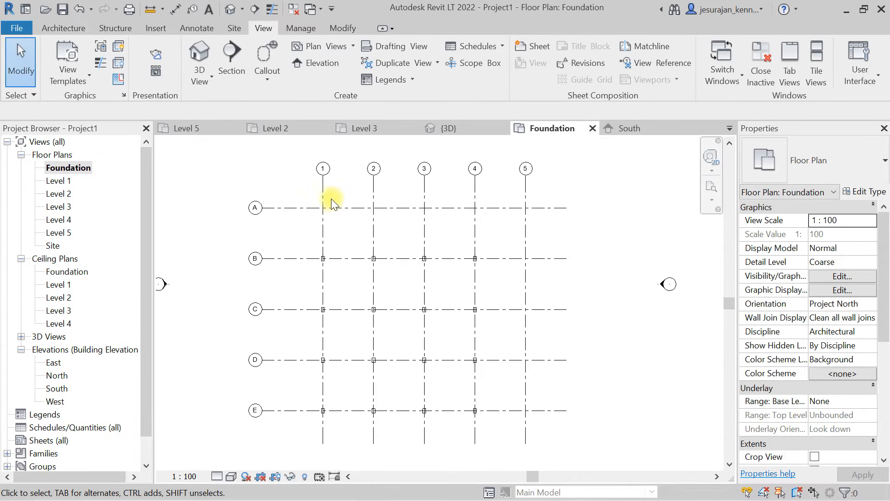
scroll(334, 274, up, 3)
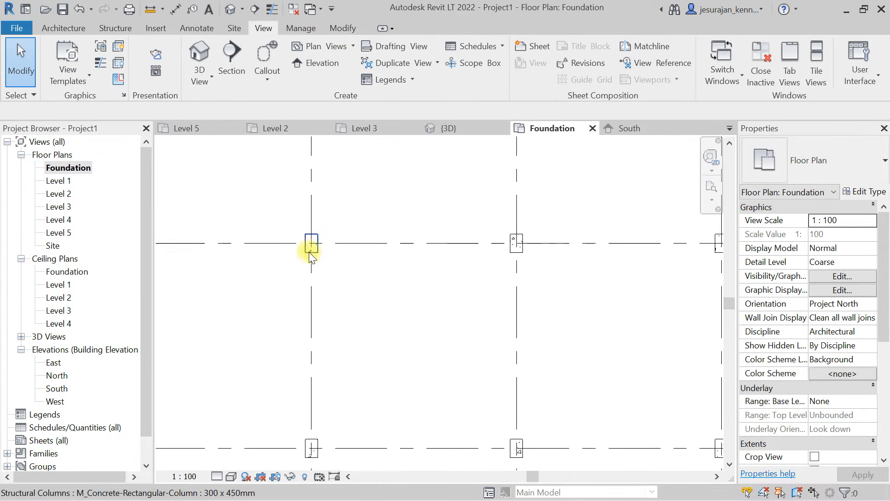
scroll(321, 211, down, 2)
scroll(331, 214, down, 1)
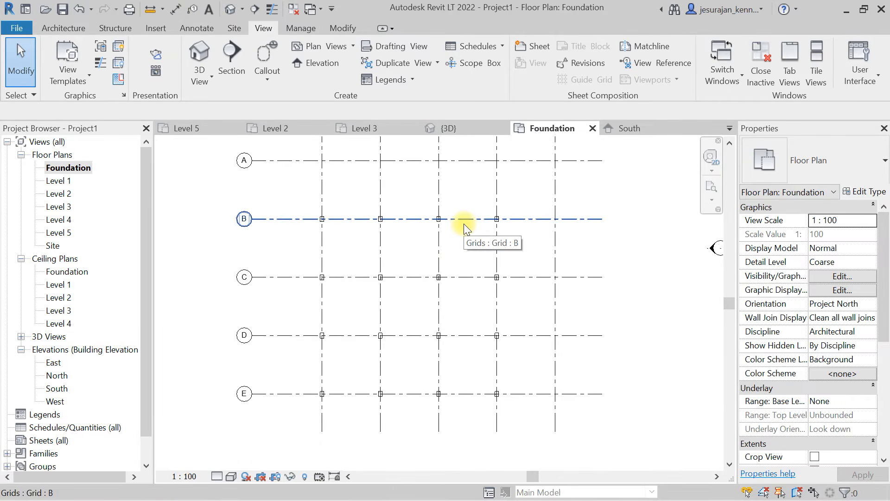
- Start an isolated foundation, agree to load a family, and browse to the Structural Foundations folder of the US library
click(115, 28)
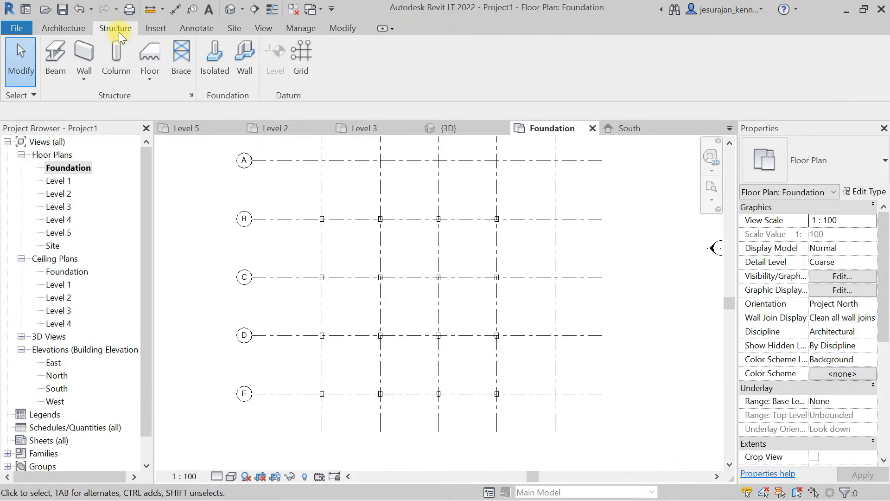
click(215, 66)
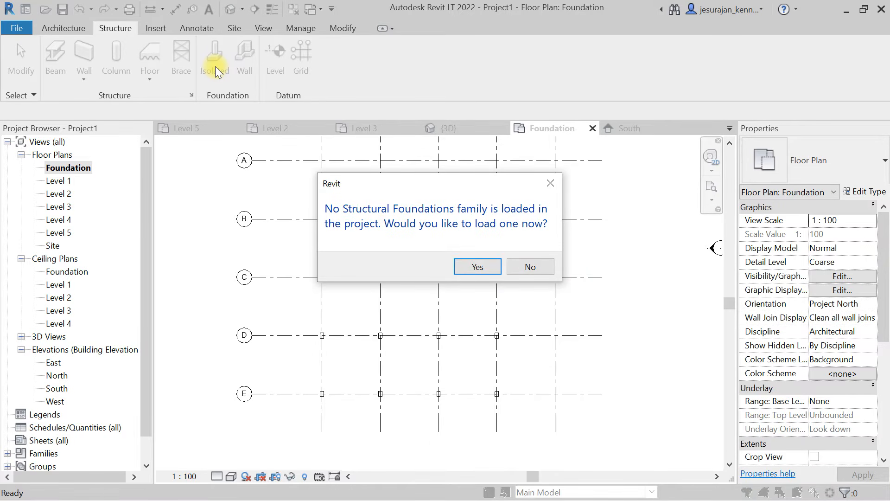
click(482, 263)
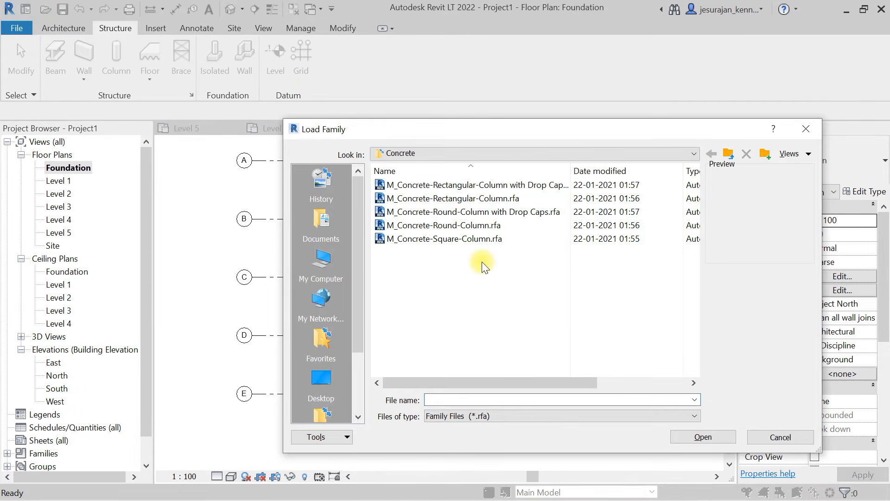
click(459, 153)
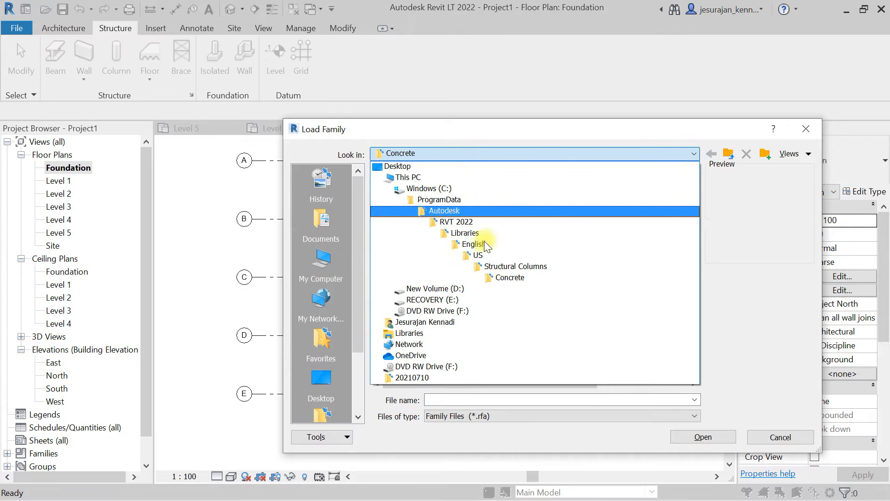
click(489, 259)
scroll(480, 261, down, 7)
scroll(463, 265, down, 2)
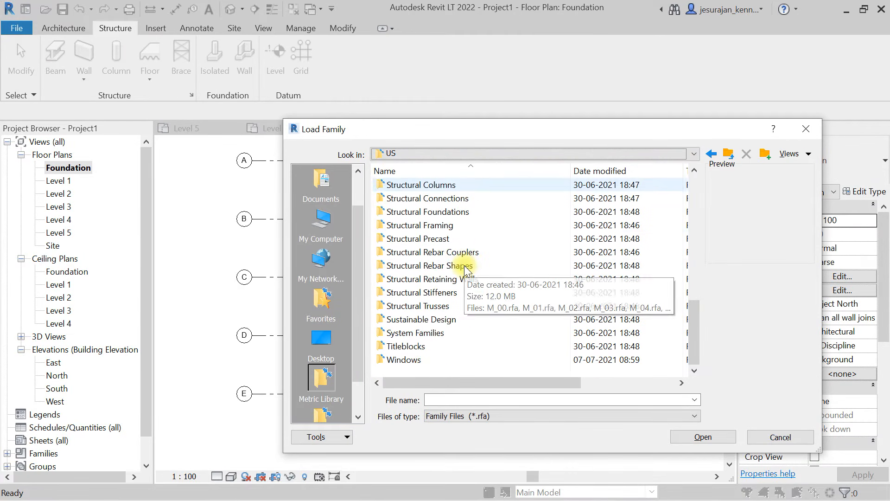
double_click(462, 213)
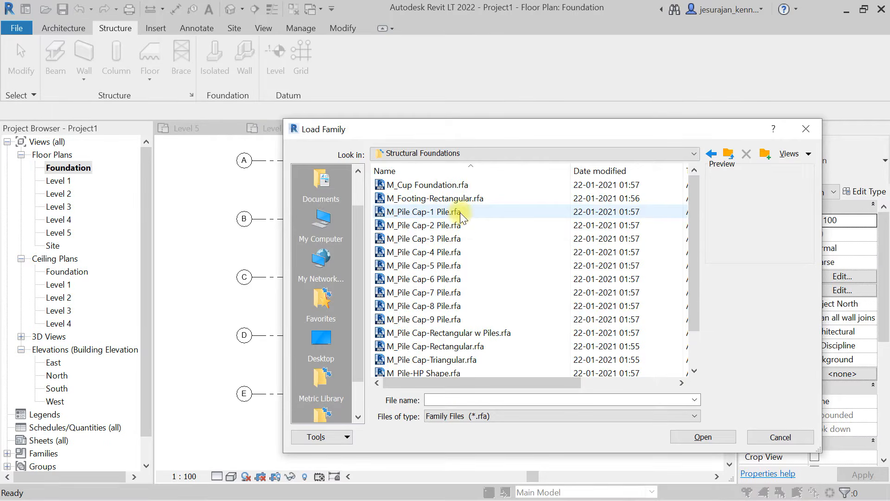
- Preview the available structural foundation families from M_Cup Foundation through M_Sleeve Foundation
click(455, 186)
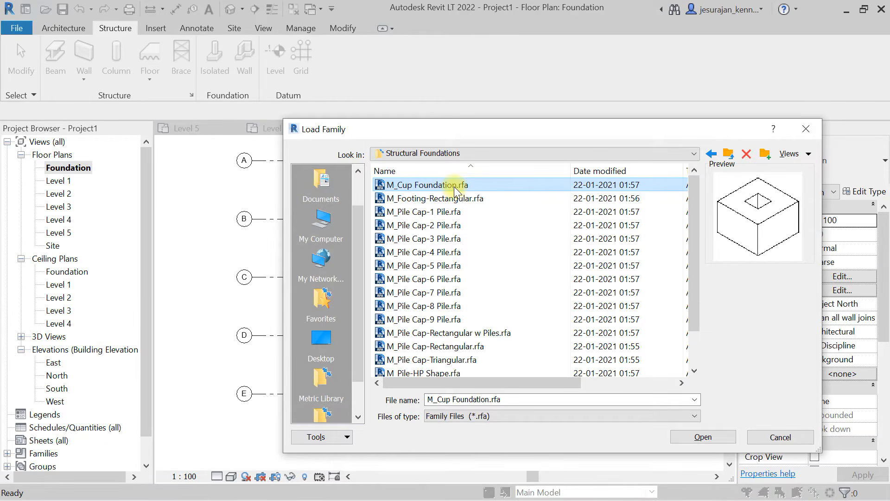
key(Down)
key(Down)
key(Down)
key(Down)
key(Down)
key(Down)
key(Down)
key(Down)
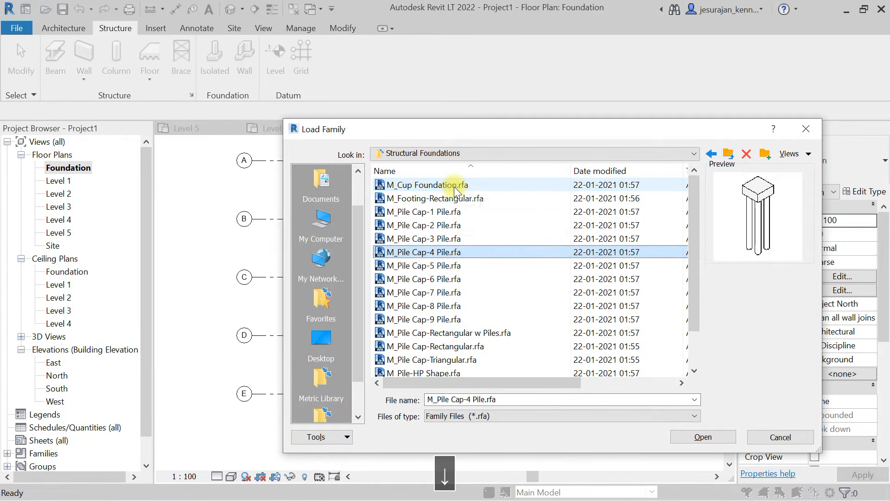
key(Down)
key(Down)
key(Down)
key(Down)
key(Down)
key(Down)
key(Down)
key(Down)
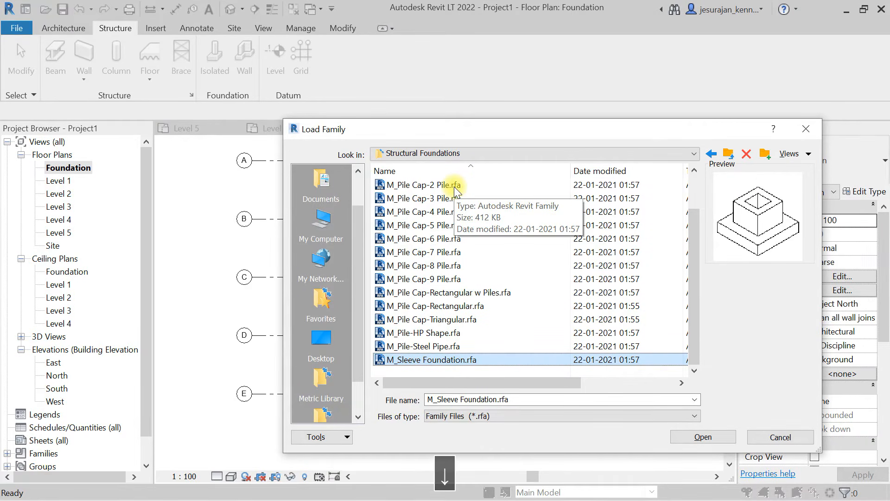
scroll(452, 185, up, 1)
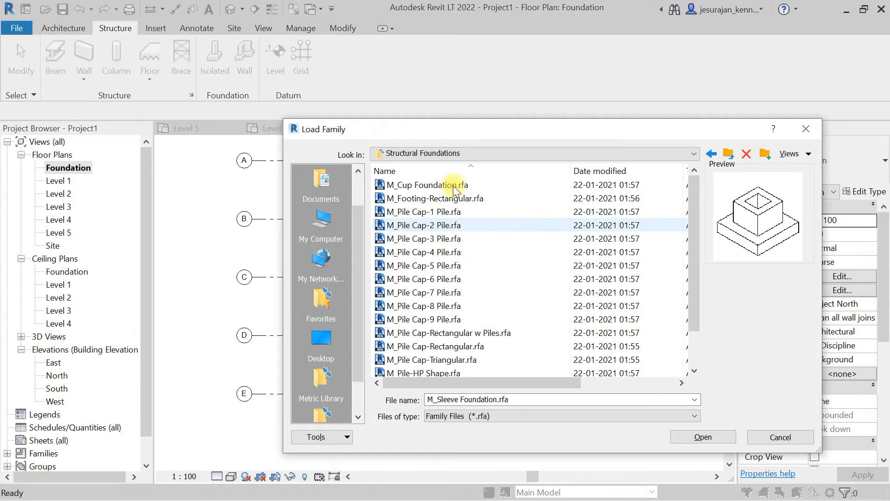
- Load the M_Footing-Rectangular.rfa family into the project
click(453, 185)
click(452, 198)
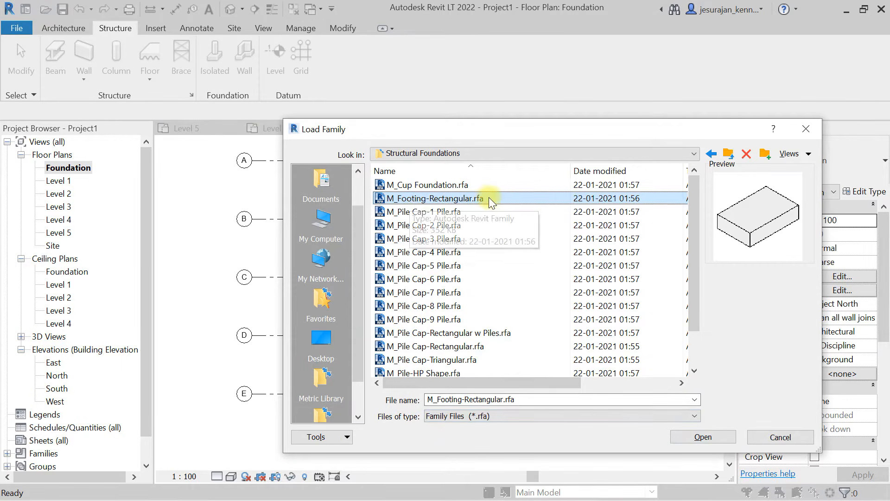
click(703, 437)
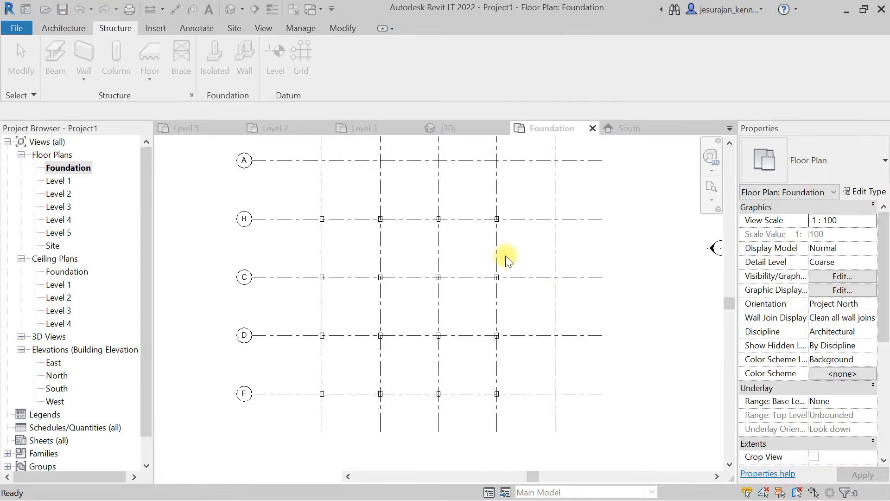
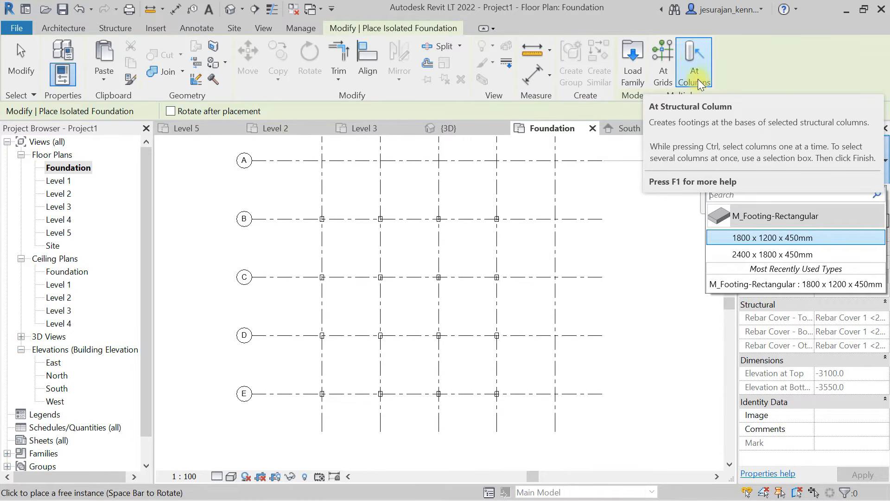
- Place M_Footing-Rectangular 1800 x 1200 x 450mm footings at the structural columns on grids C, D and E
click(703, 66)
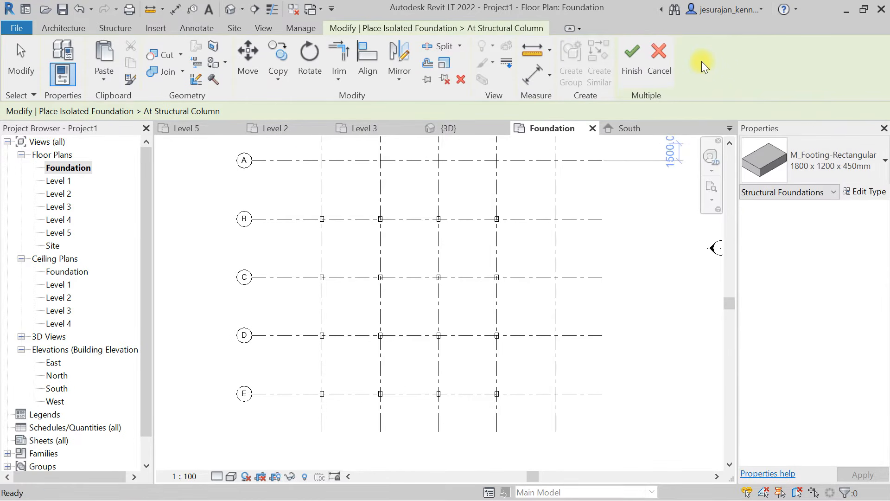
drag(524, 413, 359, 260)
drag(291, 220, 282, 249)
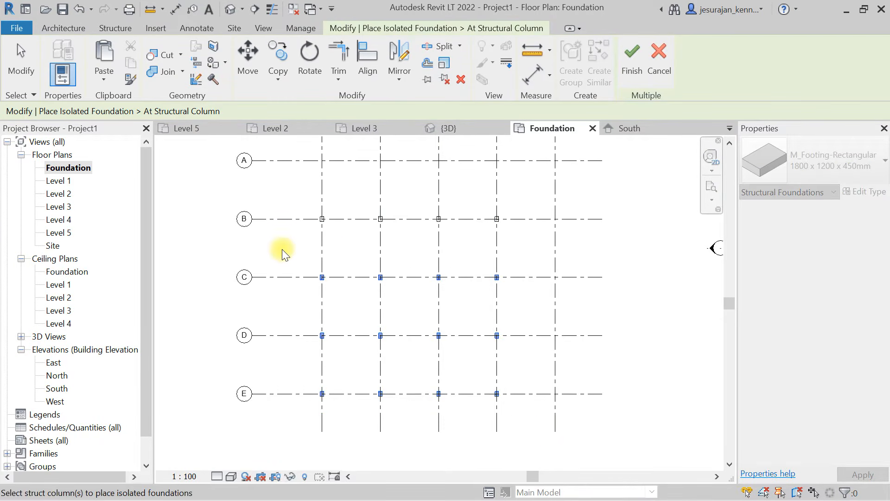
scroll(327, 275, up, 8)
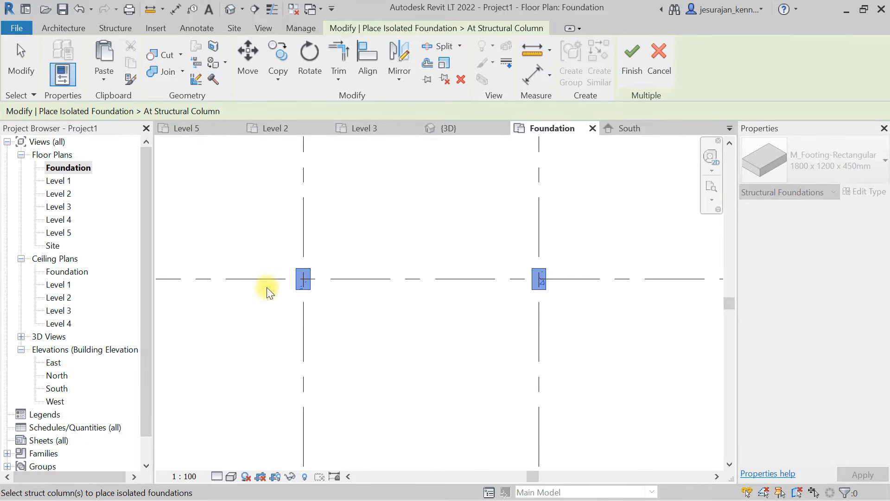
click(630, 65)
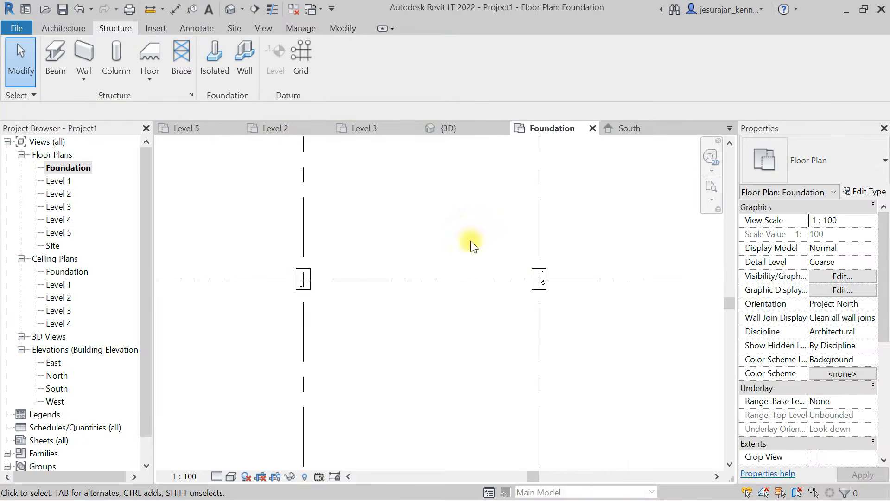
- Set the Foundation plan's view range so that both the bottom and the view depth level are Unlimited
scroll(850, 343, down, 5)
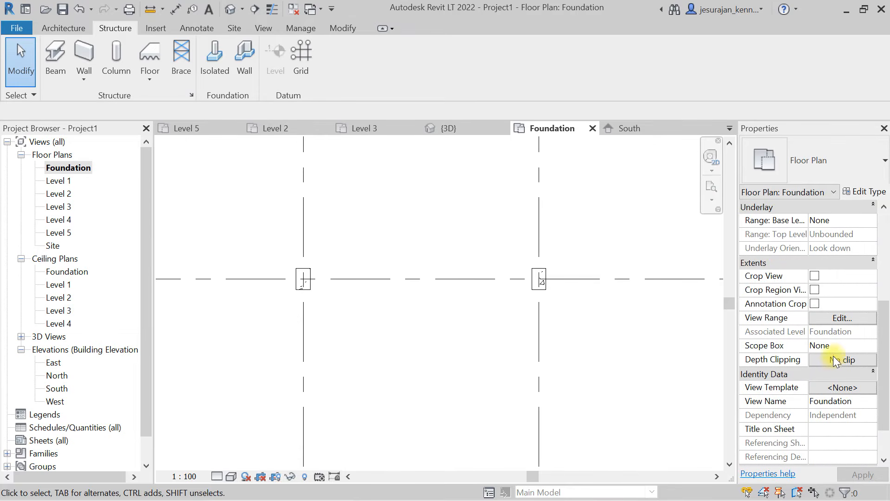
click(833, 316)
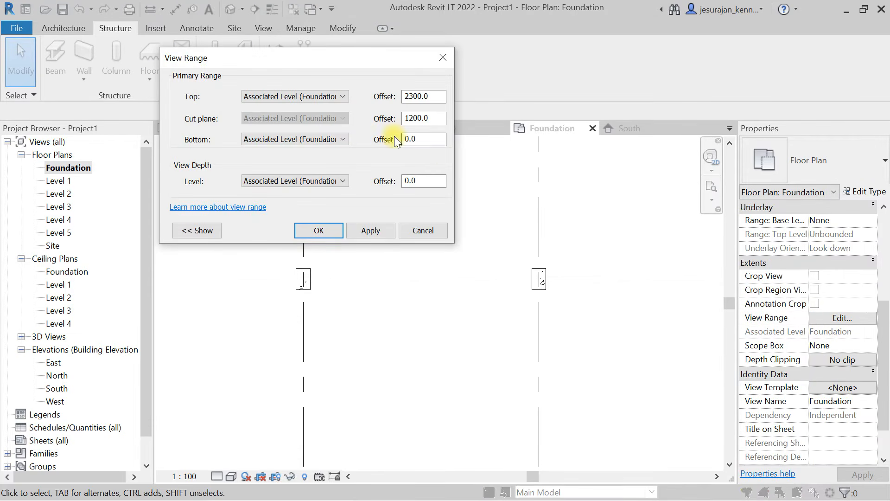
click(328, 140)
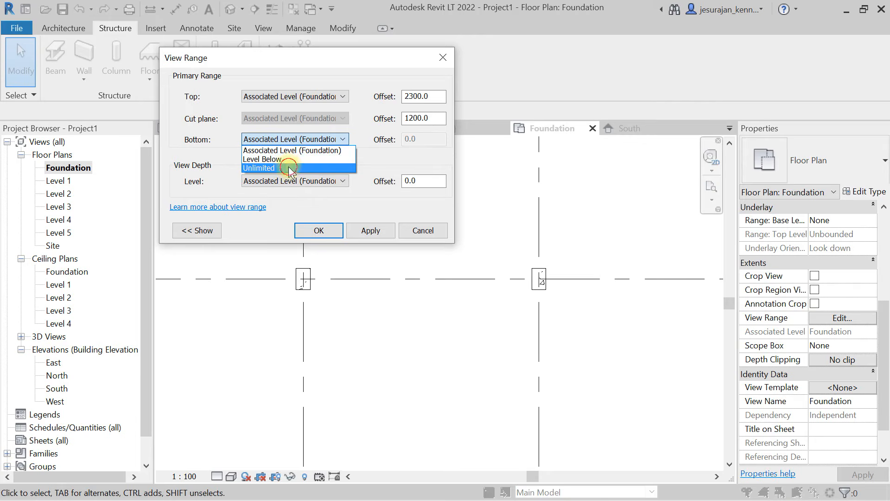
click(288, 164)
click(292, 182)
click(282, 204)
click(340, 234)
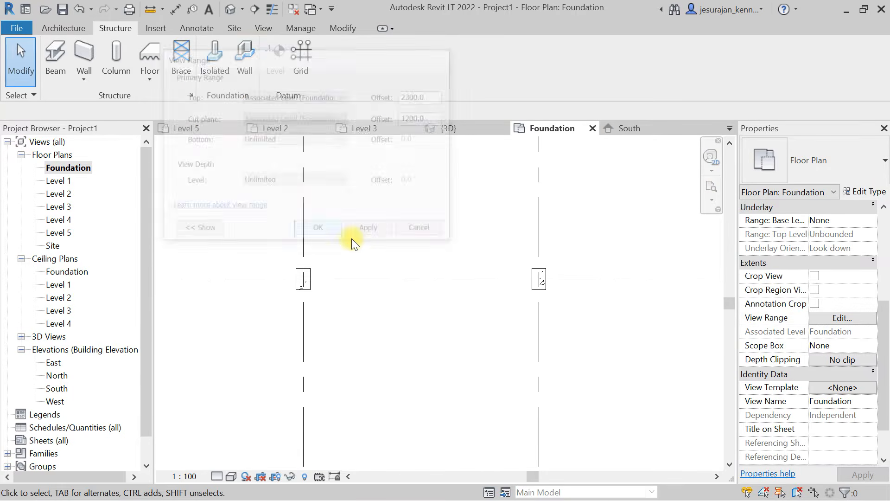
- Start another isolated foundation with the 1800 x 1200 x 450mm rectangular footing for the columns along grid B
scroll(362, 240, down, 5)
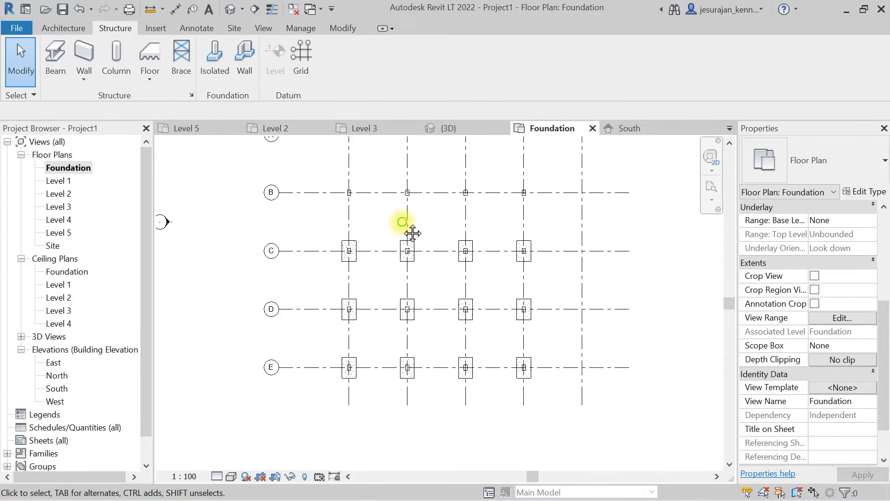
middle_drag(408, 230, 401, 306)
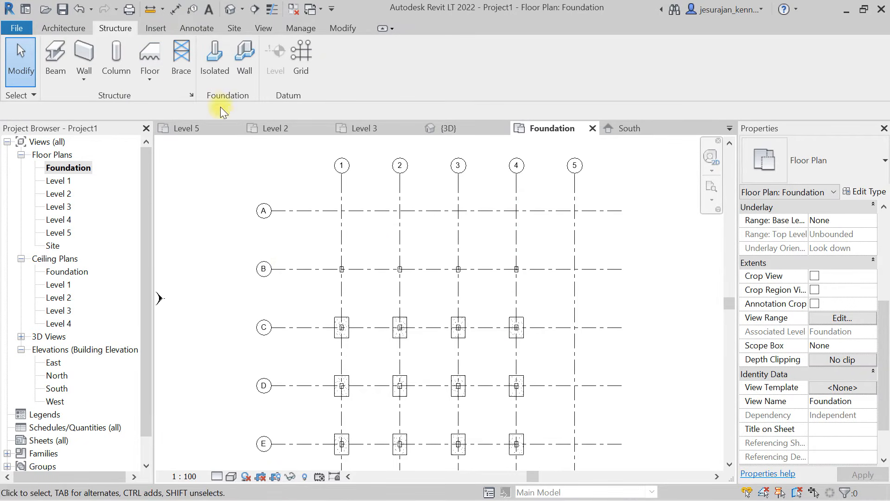
click(215, 60)
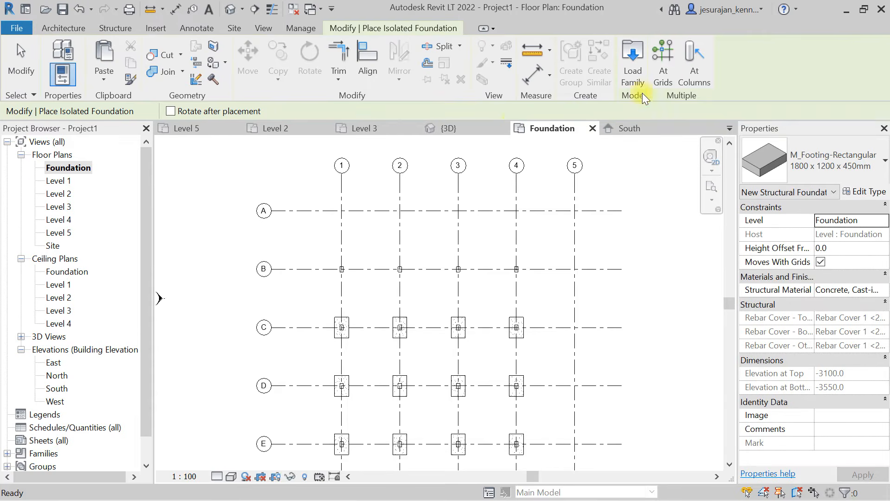
click(666, 67)
scroll(510, 196, up, 1)
mouse_move(614, 193)
mouse_down()
mouse_move(484, 206)
mouse_move(613, 199)
mouse_up()
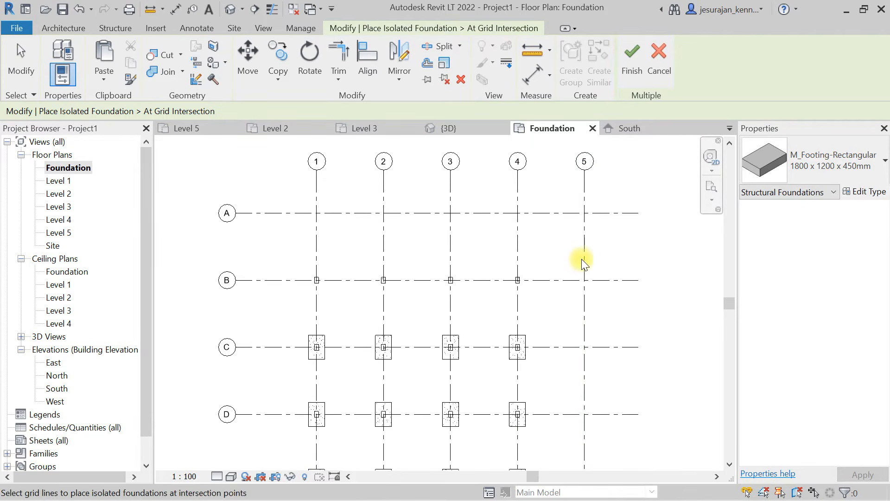
drag(544, 257, 294, 292)
scroll(334, 288, up, 2)
scroll(308, 284, up, 3)
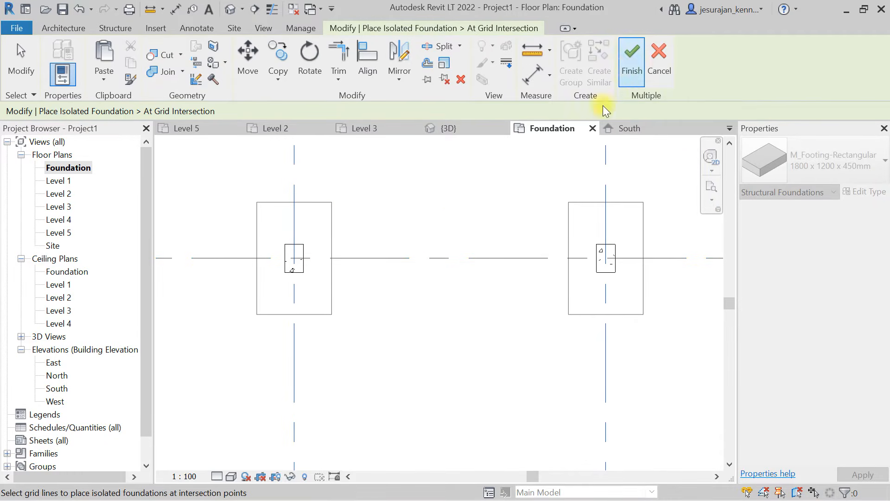
key(Escape)
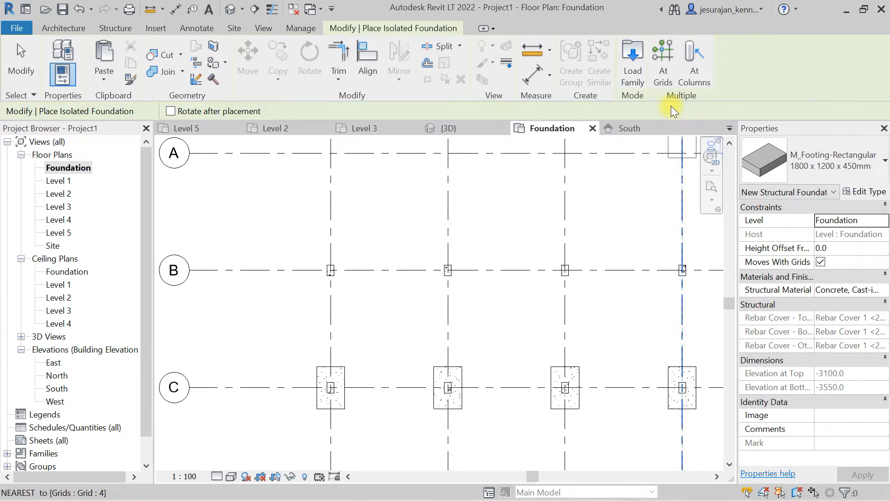
- Place rectangular footings at the intersections of grid B with grids 1 to 4 and end the isolated foundation command
click(666, 85)
middle_drag(598, 199, 564, 263)
scroll(419, 286, down, 1)
drag(581, 260, 250, 318)
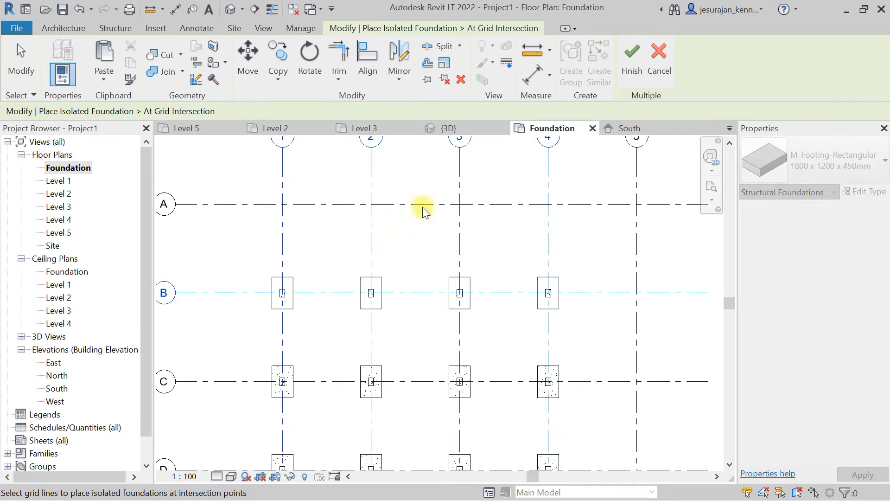
click(631, 65)
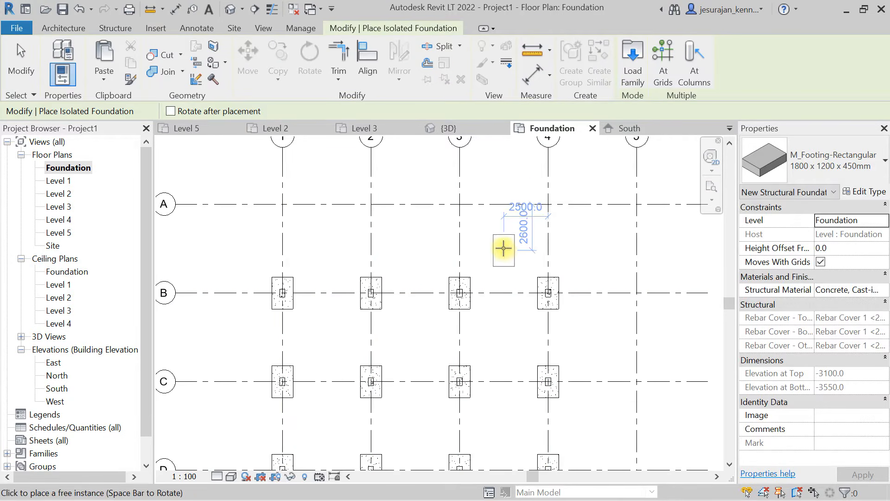
key(Escape)
scroll(395, 290, down, 2)
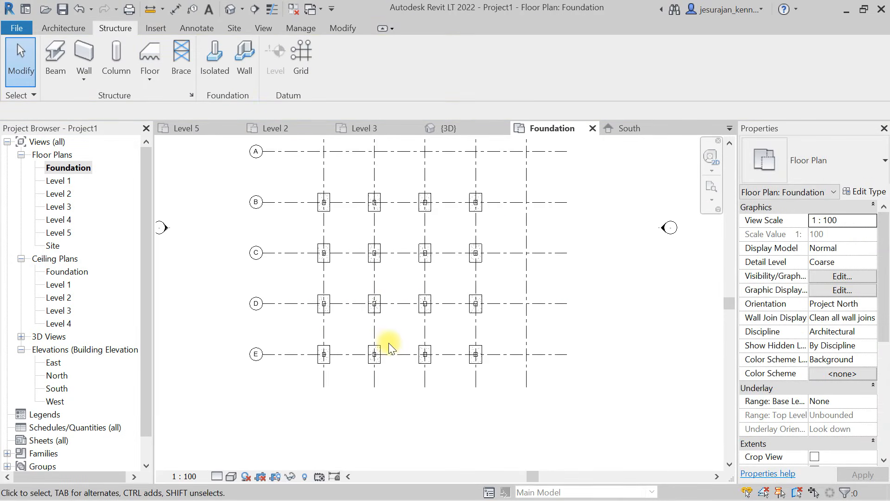
middle_drag(385, 346, 381, 335)
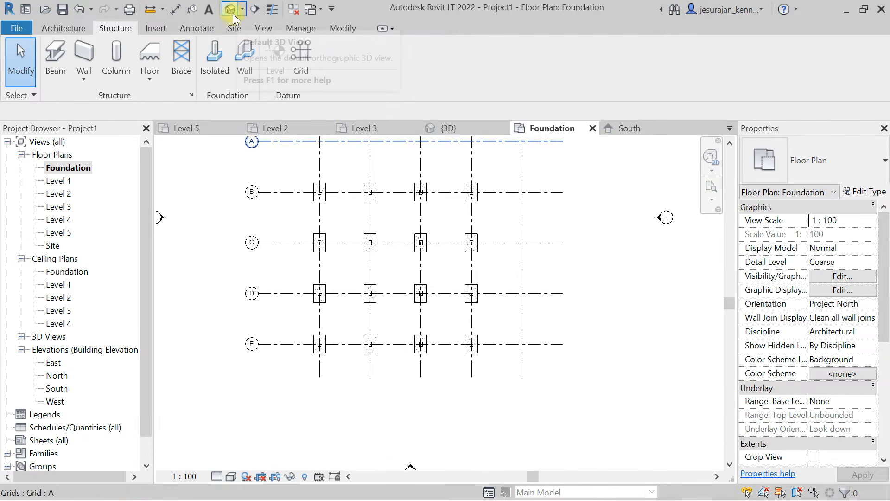
- Open the default 3D view and inspect the footings under the columns from the front and from an angled view
click(230, 10)
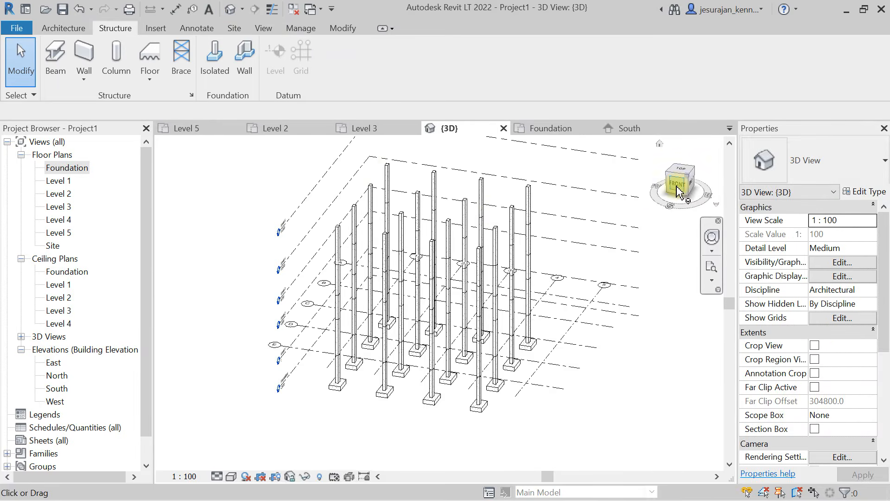
click(678, 188)
scroll(480, 380, up, 4)
scroll(480, 370, up, 3)
scroll(421, 366, down, 2)
scroll(370, 307, down, 3)
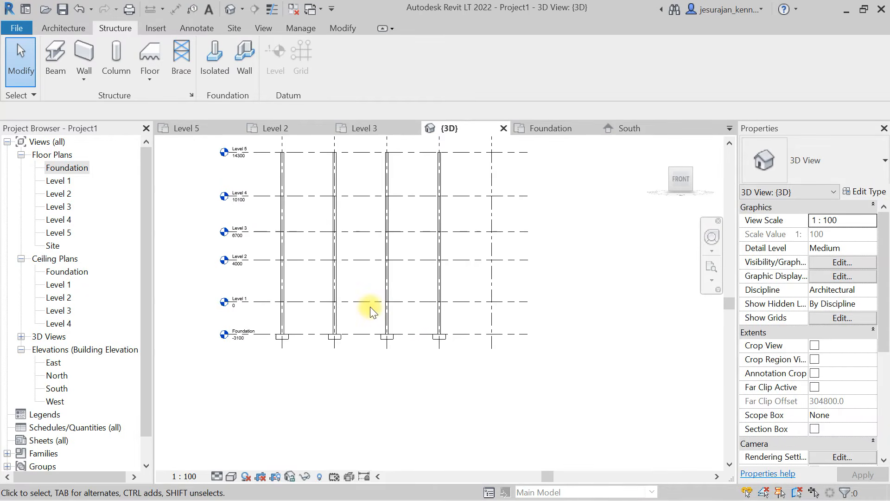
scroll(274, 317, up, 4)
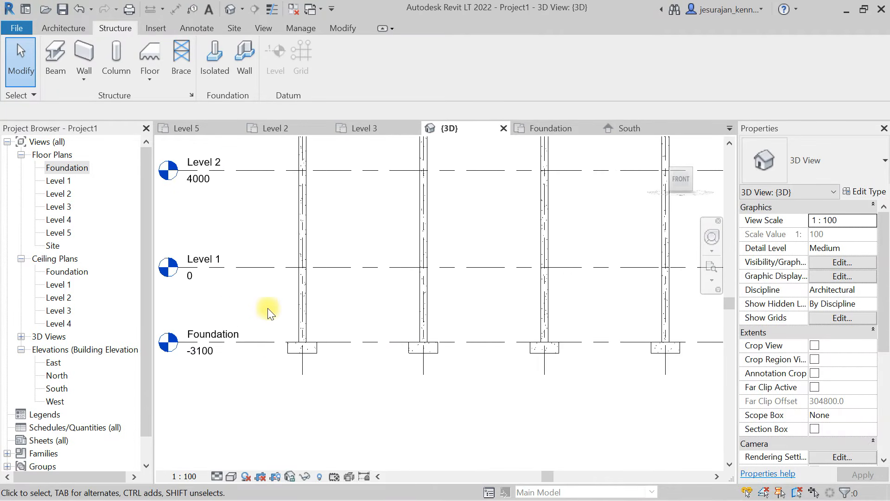
scroll(272, 315, down, 2)
mouse_move(269, 310)
shift+middle_down()
mouse_move(354, 330)
mouse_move(435, 368)
mouse_move(427, 301)
mouse_move(398, 334)
mouse_move(358, 338)
mouse_move(363, 347)
mouse_move(343, 343)
shift+middle_up()
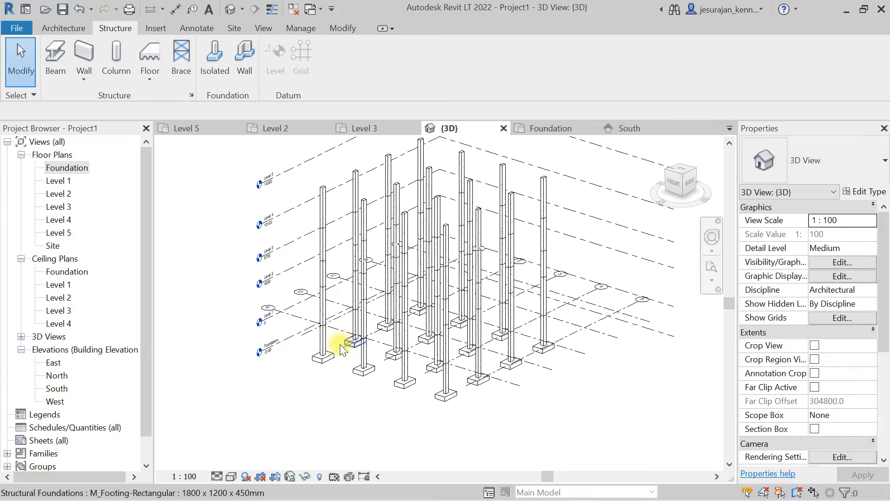
scroll(321, 356, up, 4)
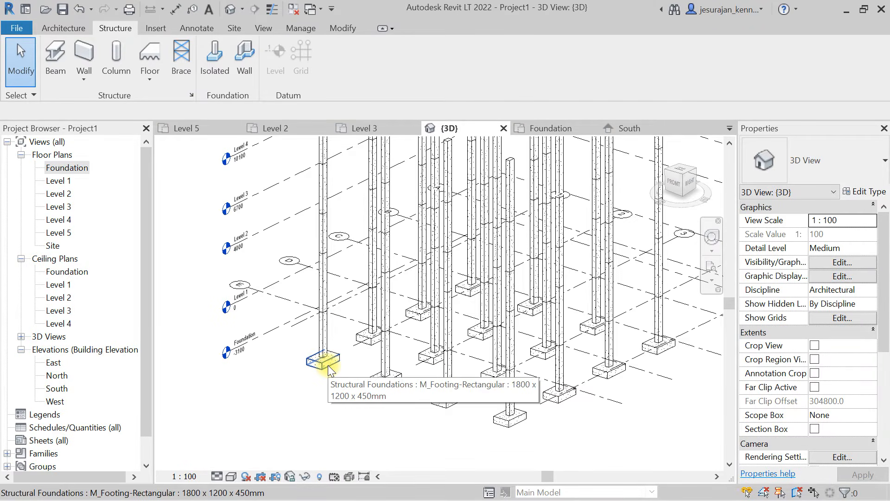
scroll(328, 366, up, 5)
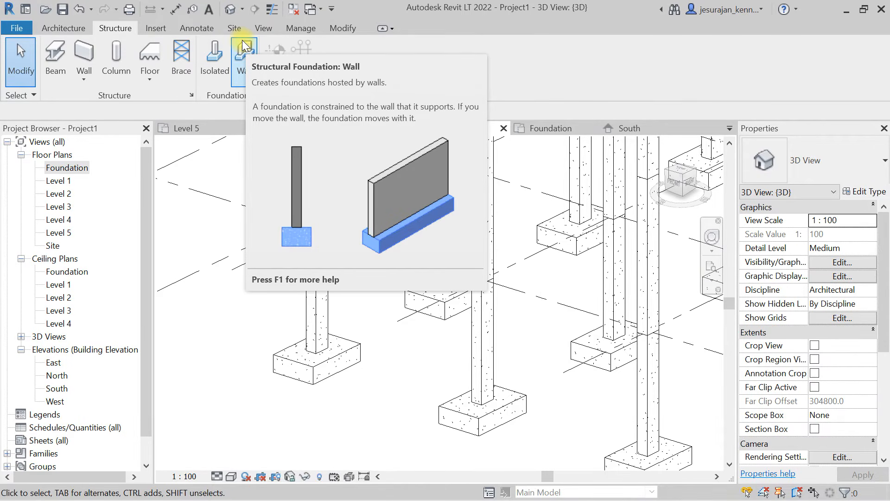
- In the Foundation floor plan, draw a rectangle of Generic - 200mm structural walls from grid intersection A-2 to B-3
double_click(60, 169)
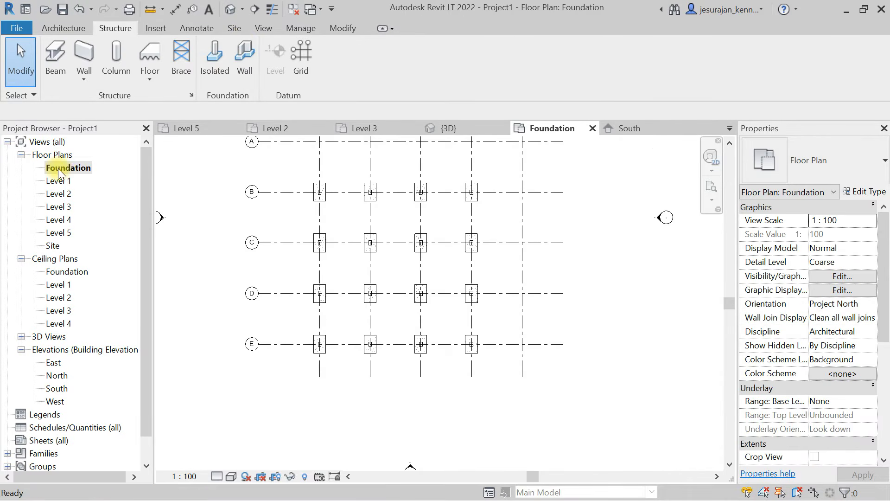
middle_drag(298, 185, 307, 281)
scroll(354, 302, up, 2)
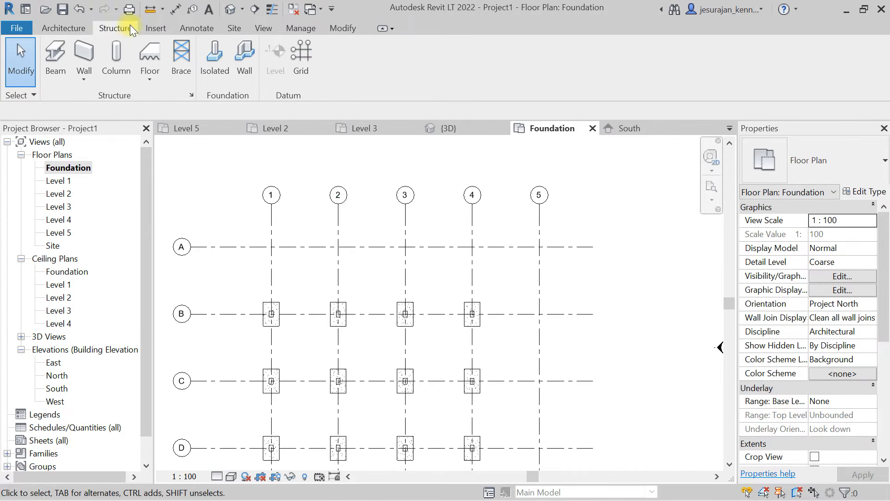
click(79, 75)
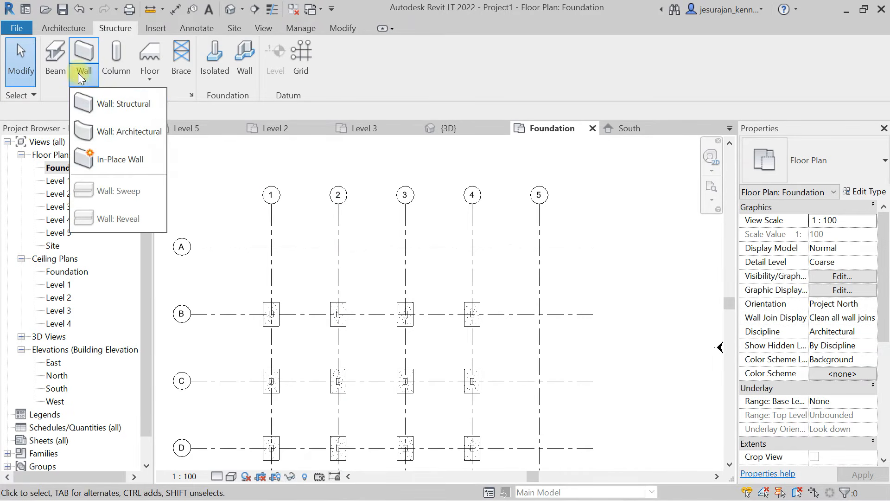
click(115, 102)
click(643, 47)
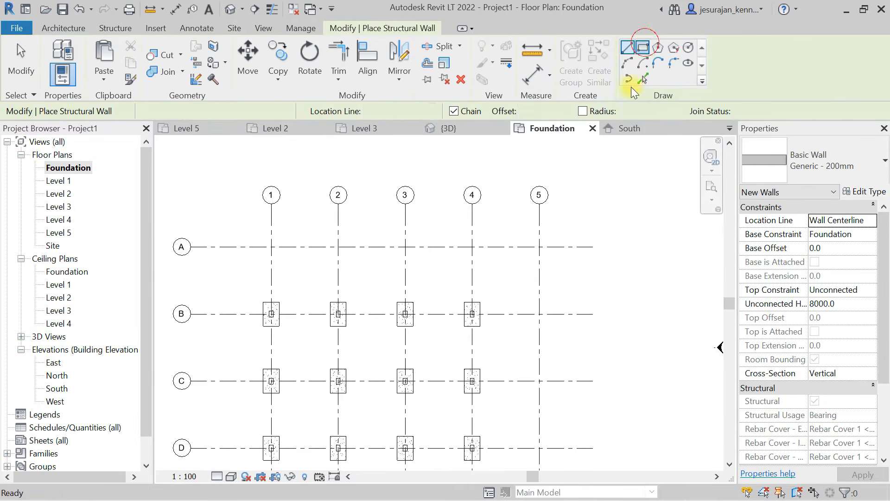
click(338, 246)
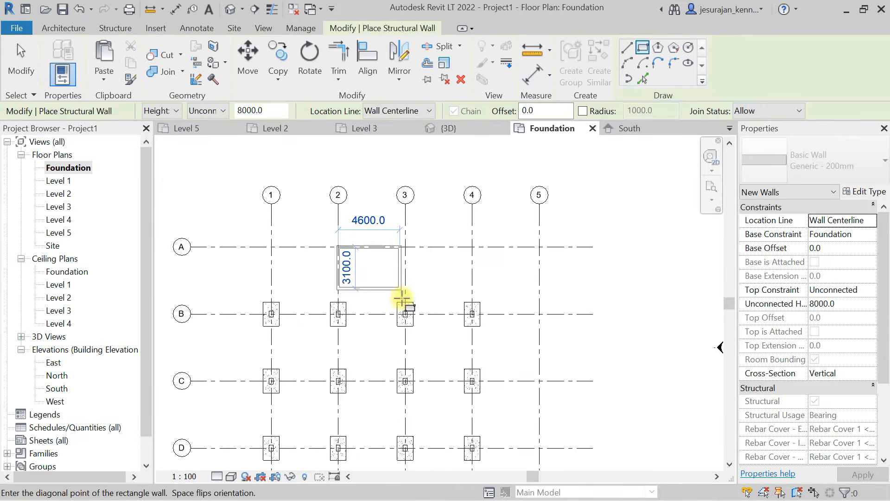
scroll(403, 317, up, 5)
scroll(402, 321, up, 2)
click(419, 301)
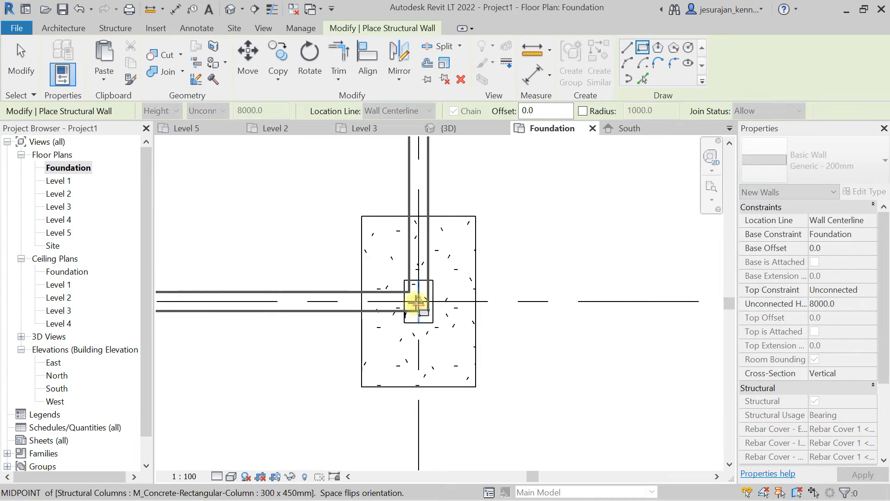
scroll(496, 316, down, 6)
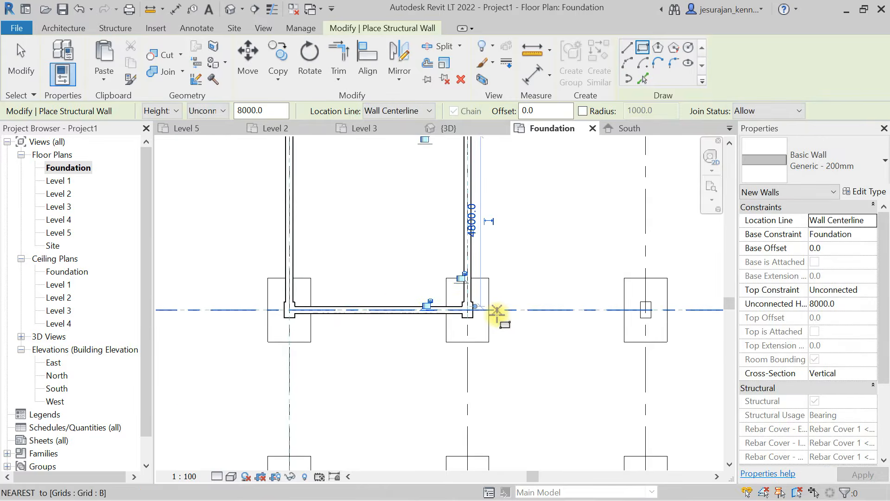
key(Escape)
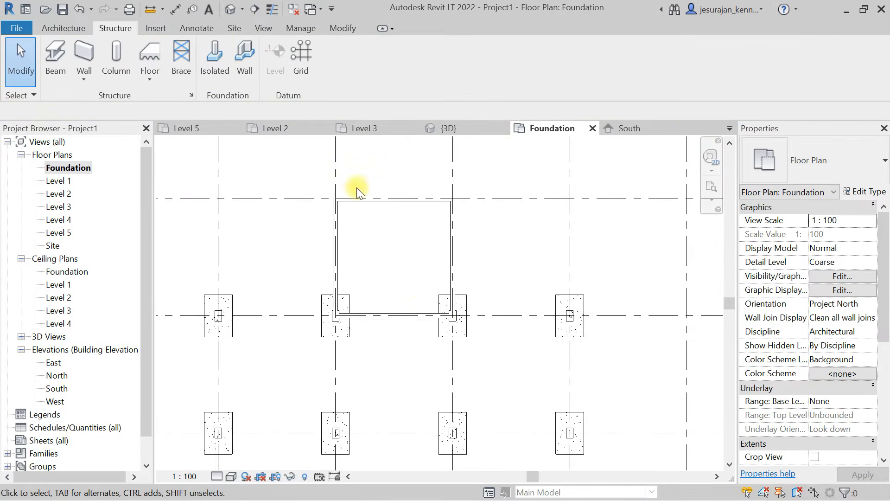
- Delete the isolated footings at grid intersections B-3 and B-2 beneath the wall corners
click(463, 336)
key(Delete)
click(348, 338)
key(Delete)
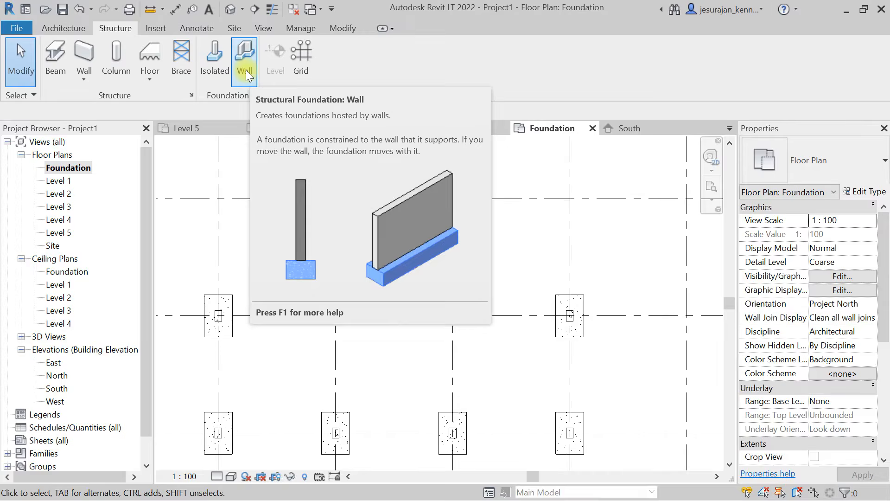
- Start a wall foundation of type Bearing Footing - 900 x 300, try Retaining as its structural usage, then restore Bearing and accept the type properties
click(246, 70)
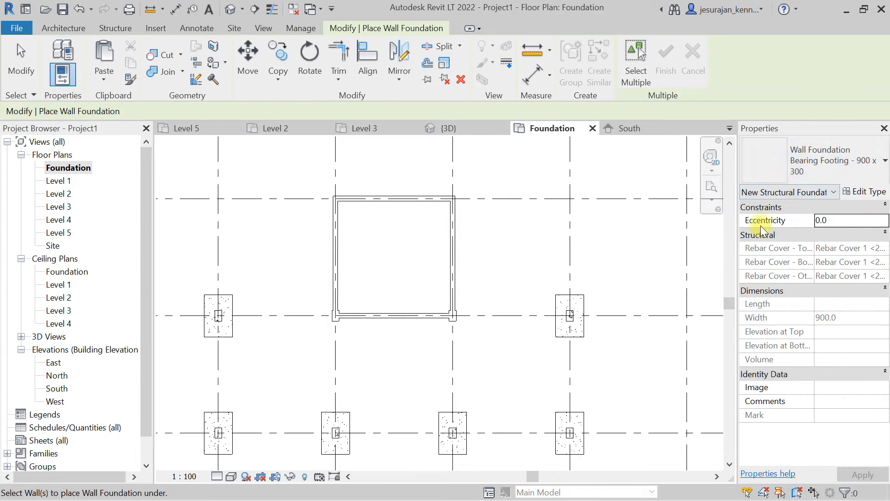
click(865, 192)
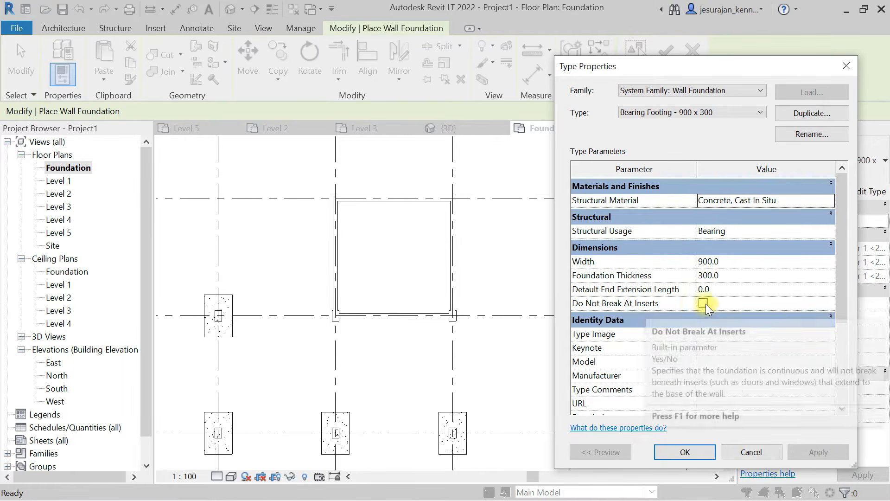
mouse_move(843, 276)
mouse_down()
mouse_move(839, 366)
mouse_move(836, 263)
mouse_up()
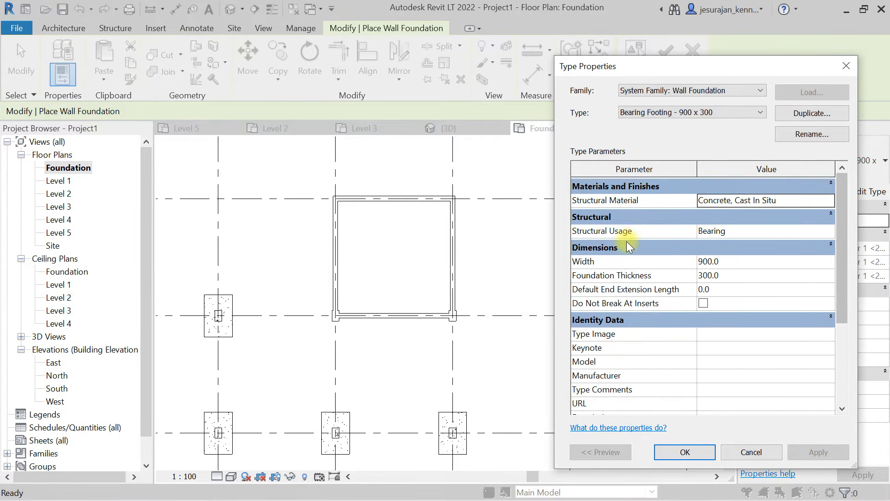
click(828, 231)
click(829, 230)
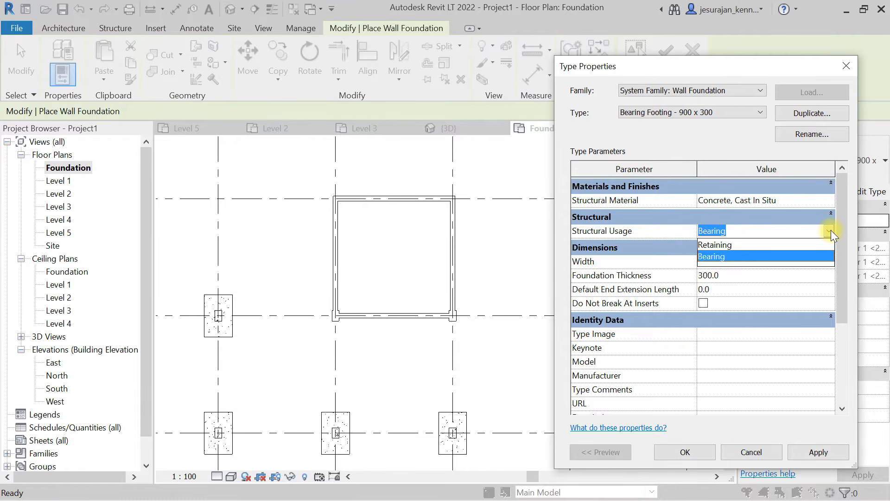
click(723, 246)
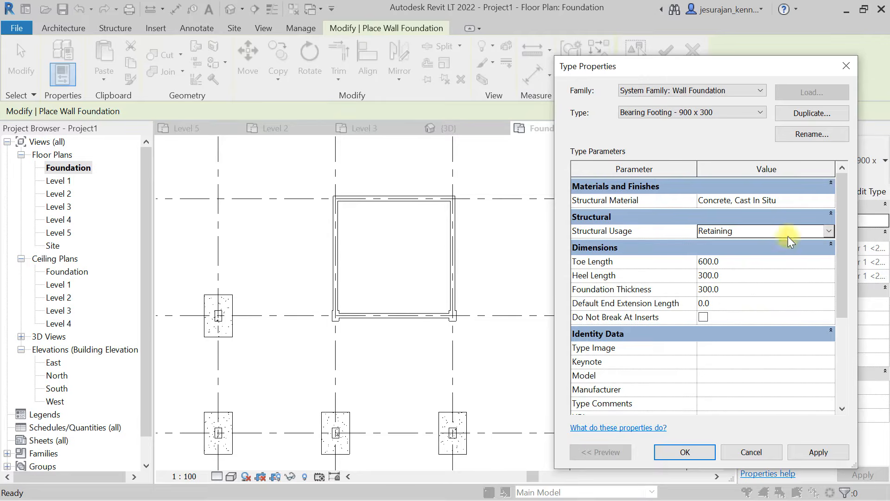
click(832, 230)
click(716, 257)
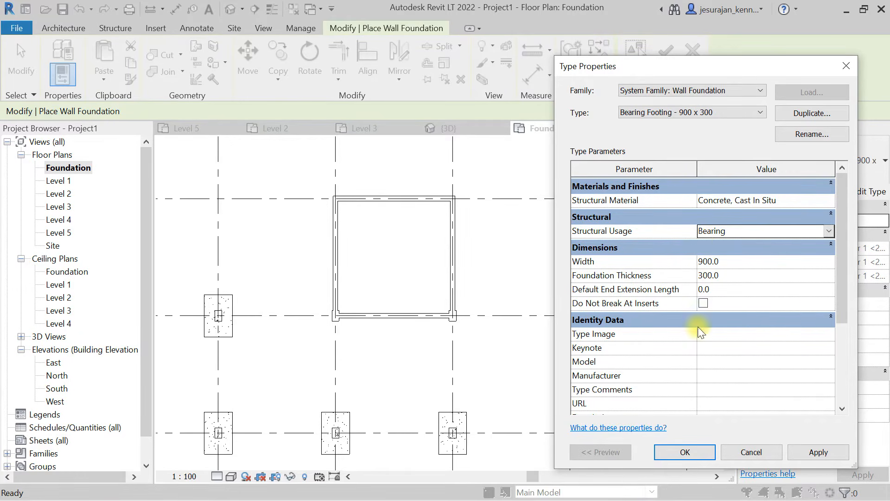
click(697, 451)
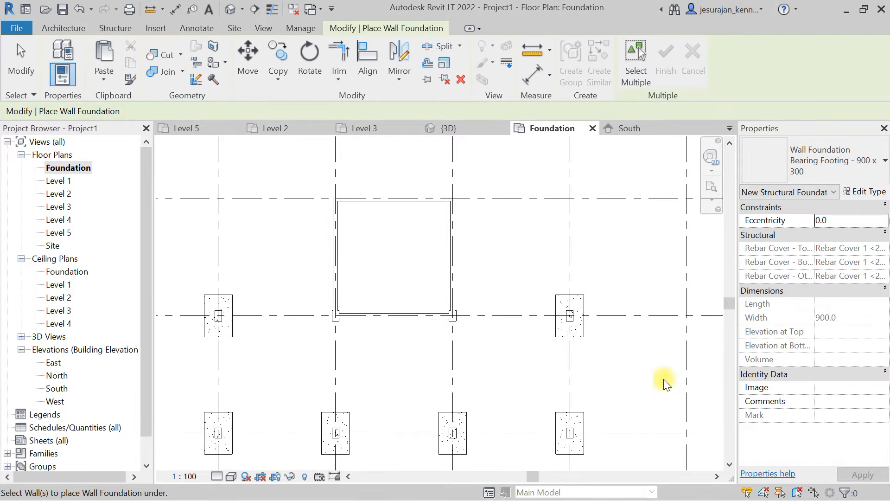
- Place Bearing Footing - 900 x 300 wall foundations under all four walls of the rectangle between grids A, B, 2 and 3
scroll(487, 280, down, 2)
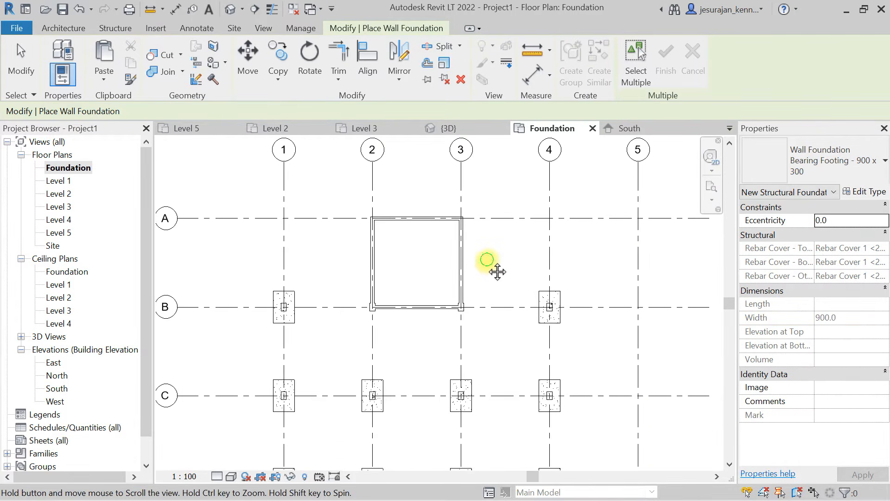
middle_drag(487, 271, 488, 291)
click(408, 249)
click(465, 287)
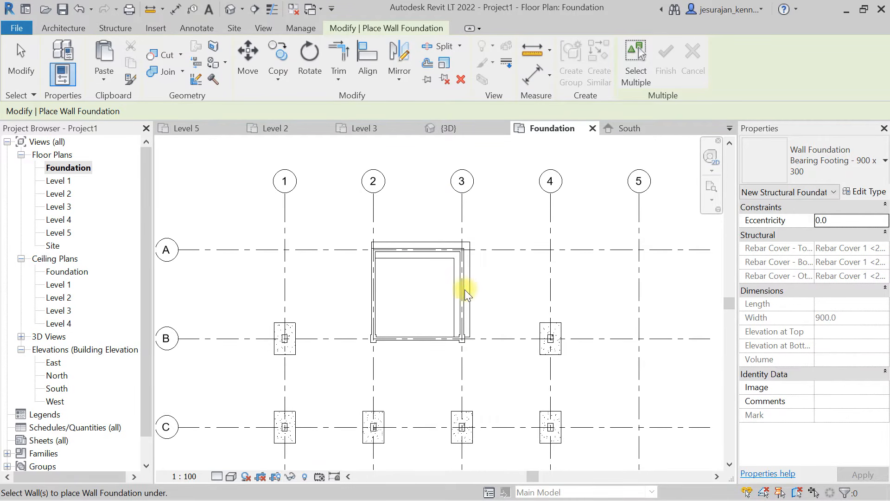
click(429, 337)
click(375, 284)
scroll(402, 281, up, 1)
scroll(402, 281, up, 1)
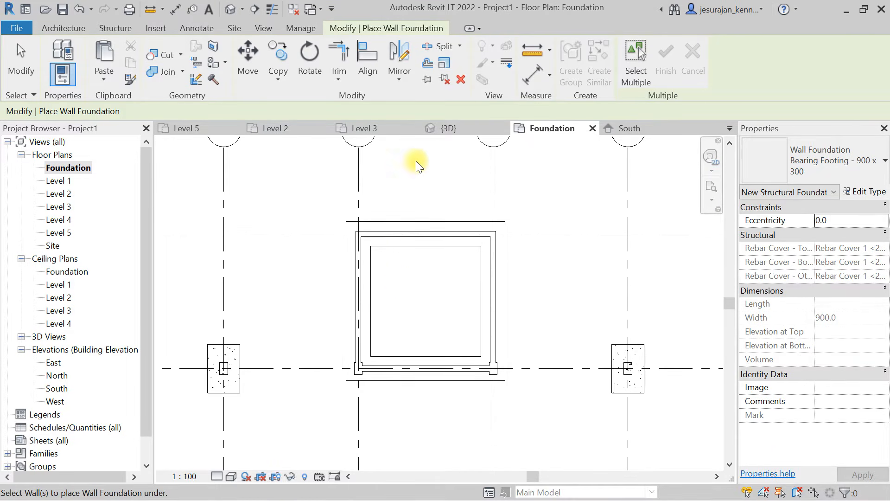
- Inspect the wall foundations in the default 3D view from an angle, end the foundation command, and view the model from the top
click(230, 9)
scroll(330, 278, down, 5)
shift+middle_drag(518, 263, 417, 266)
scroll(509, 308, up, 5)
shift+middle_drag(600, 290, 419, 441)
shift+middle_drag(449, 324, 483, 368)
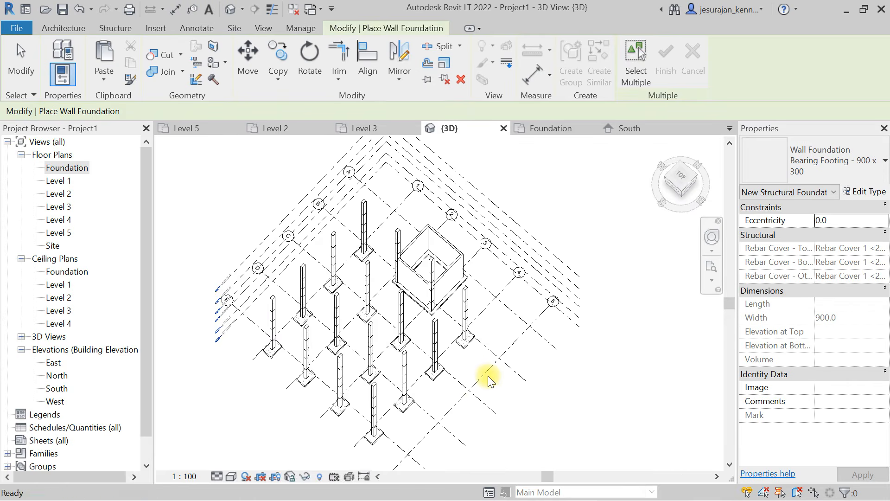
key(Escape)
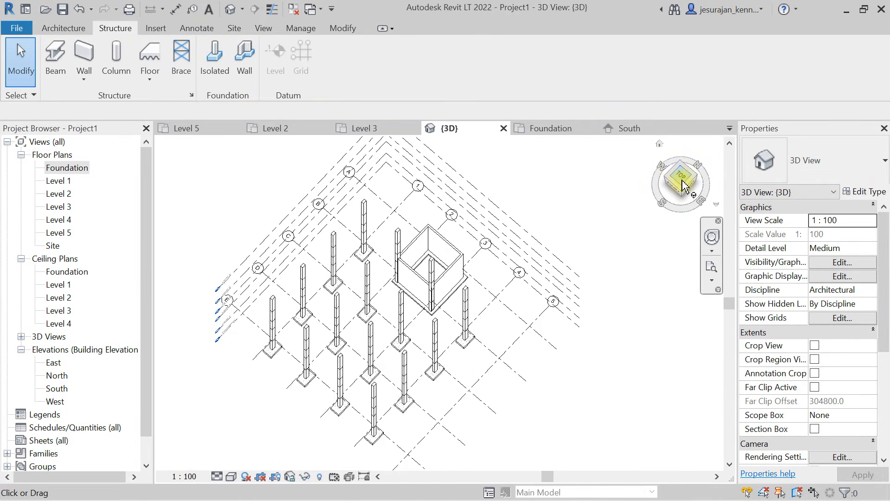
click(679, 185)
scroll(506, 249, up, 5)
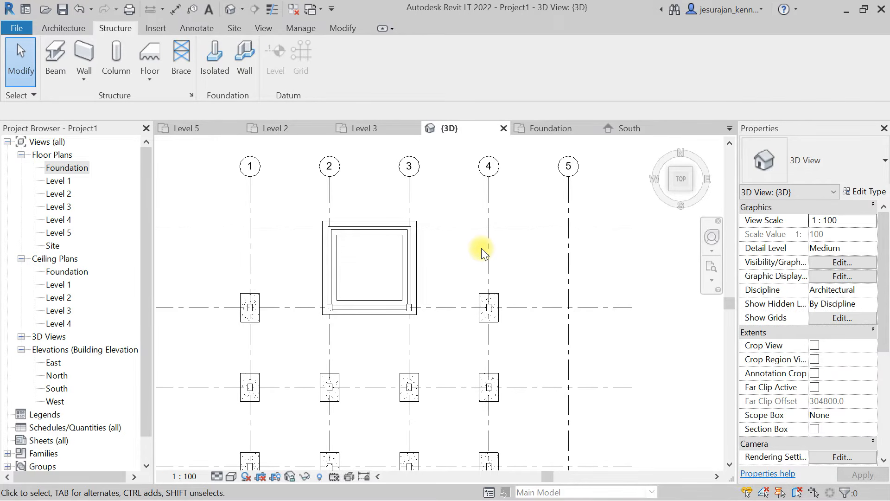
- Sketch a rectangular boundary for a Generic 150mm structural floor on Level 1 from the column at B-4 to grid intersection E-5
click(142, 84)
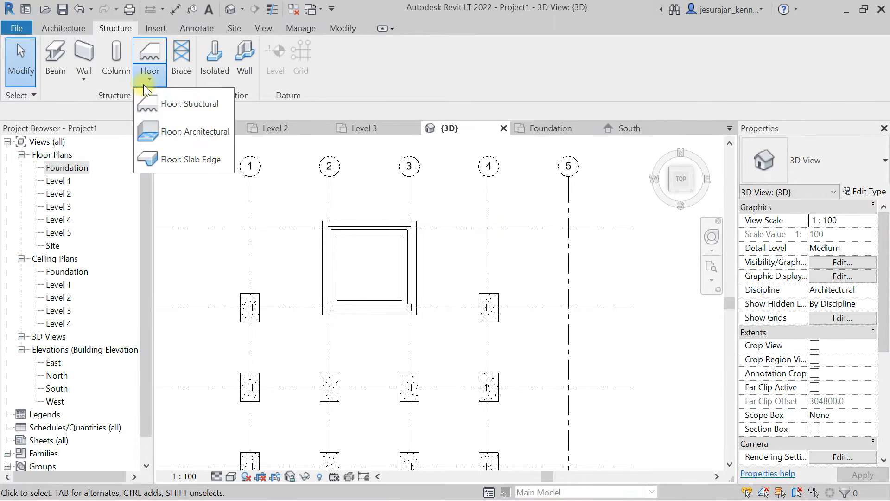
click(193, 106)
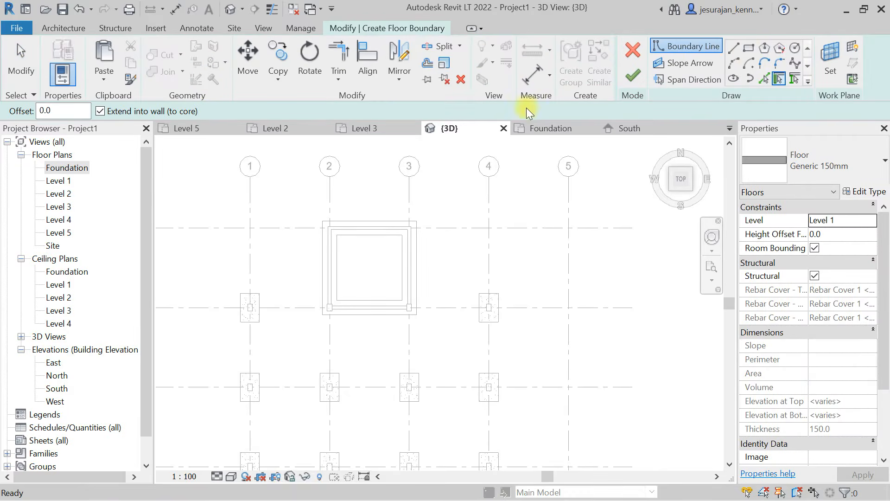
click(748, 48)
middle_drag(542, 250, 460, 193)
scroll(398, 219, up, 5)
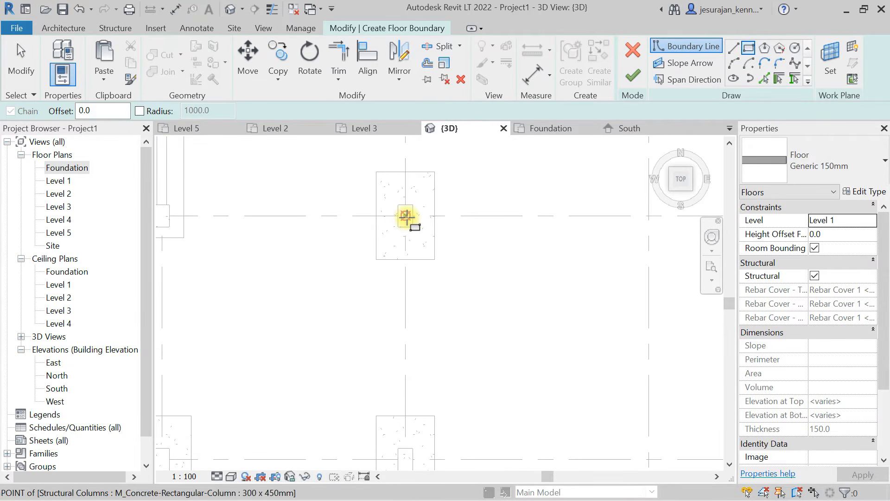
click(406, 216)
scroll(522, 205, down, 6)
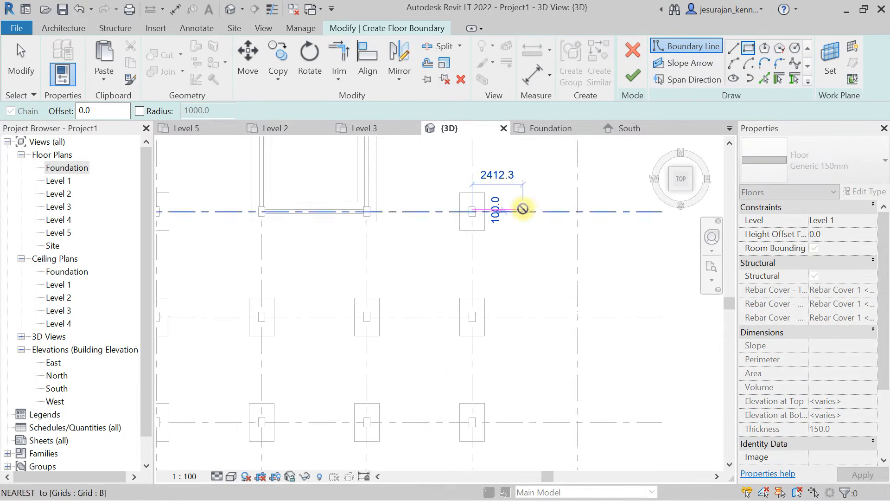
middle_drag(553, 397, 528, 252)
scroll(528, 241, up, 2)
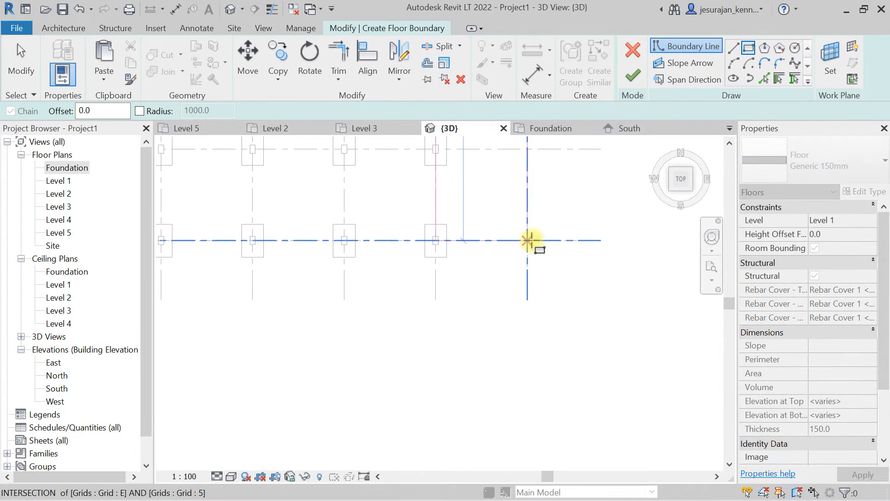
click(530, 240)
key(Escape)
key(Escape)
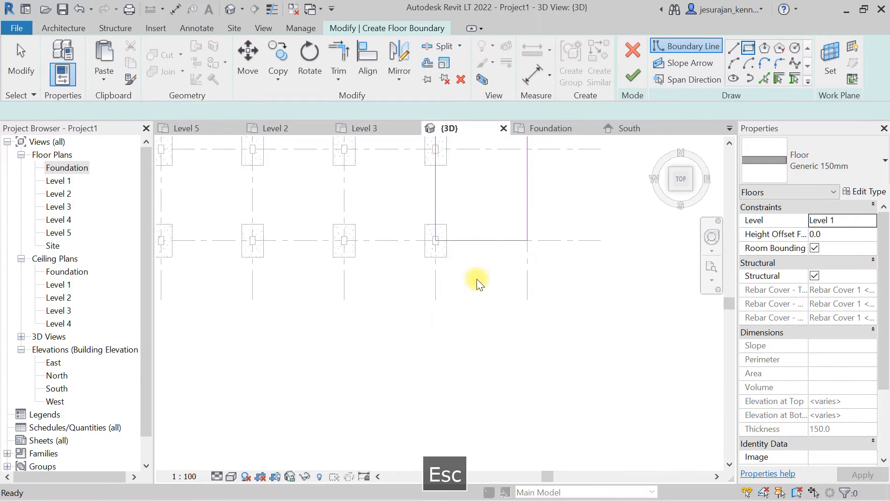
- Extend the floor boundary up to grid A and out to the footings' outer faces beside grid 4, and finish the floor
scroll(477, 279, down, 3)
middle_drag(464, 212, 473, 288)
scroll(456, 321, up, 4)
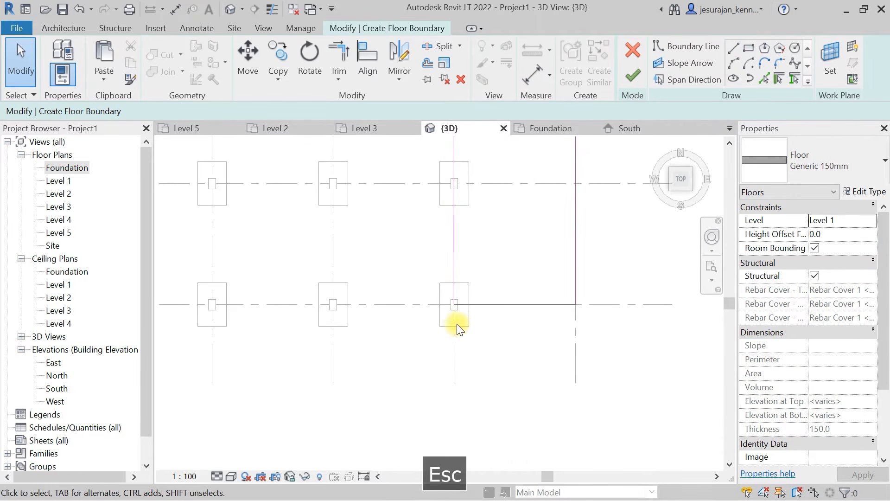
scroll(482, 395, down, 4)
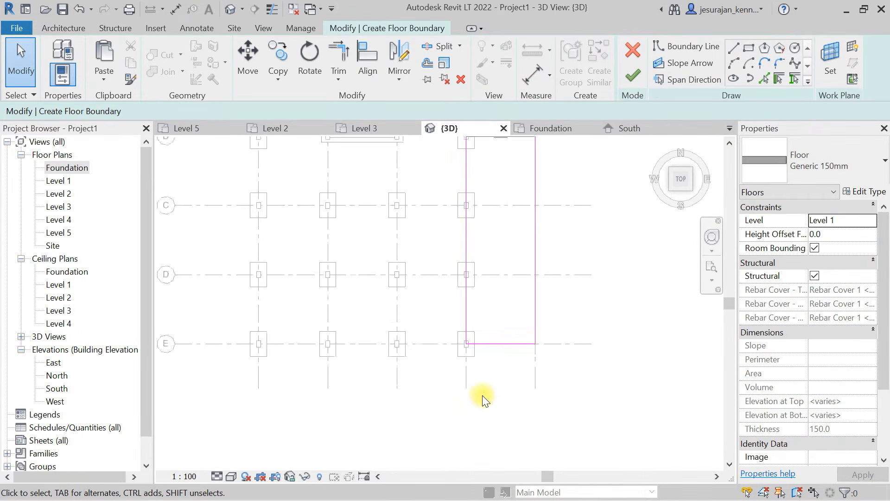
middle_drag(475, 206, 475, 322)
scroll(476, 323, up, 2)
click(490, 319)
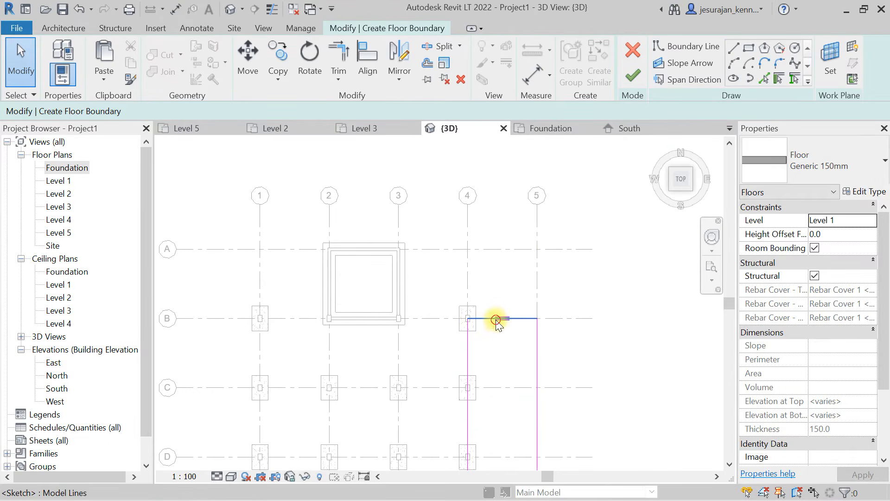
drag(491, 319, 489, 249)
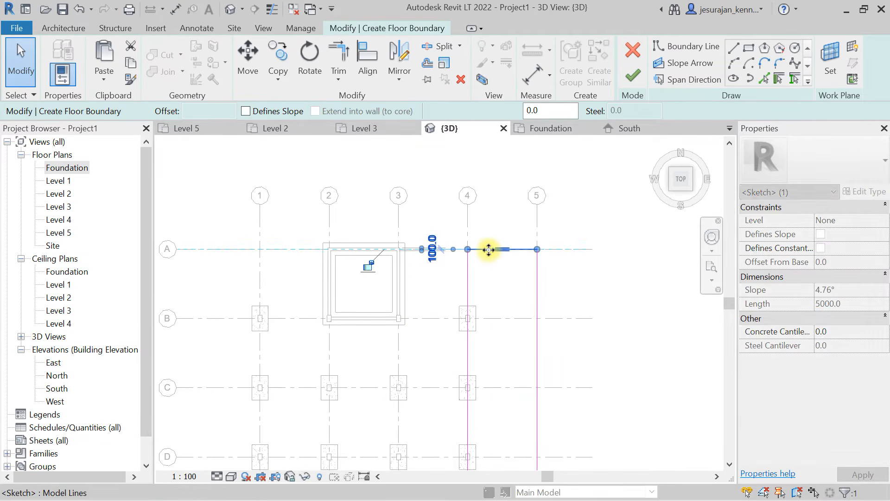
key(Escape)
scroll(482, 196, up, 3)
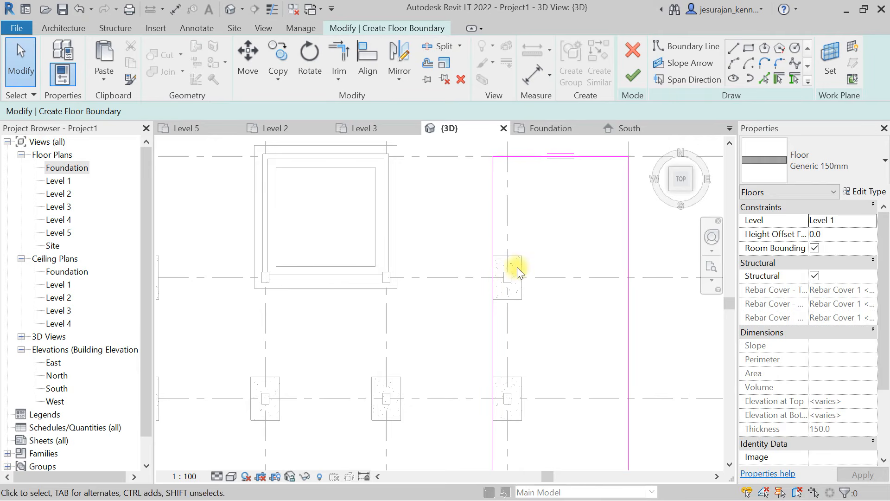
click(622, 79)
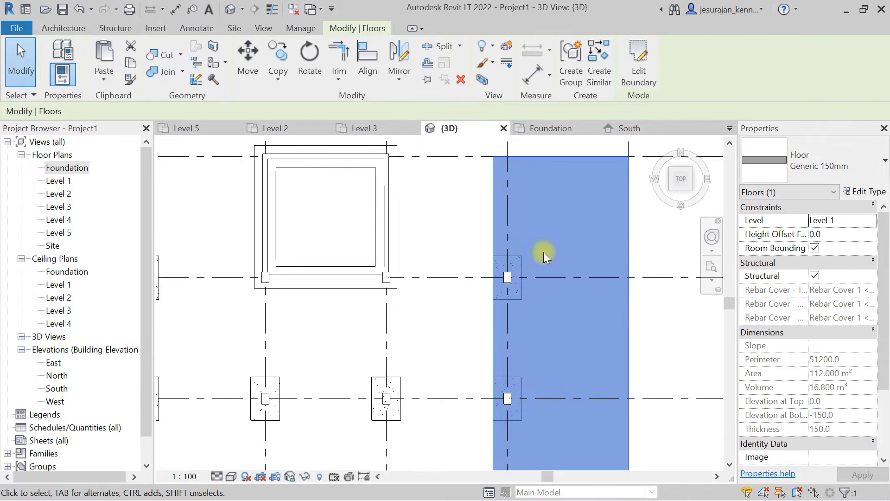
- Select everything inside the floor strip along grid 4, filter the selection to structural foundations only, and delete those footings
scroll(515, 202, down, 2)
scroll(514, 201, down, 1)
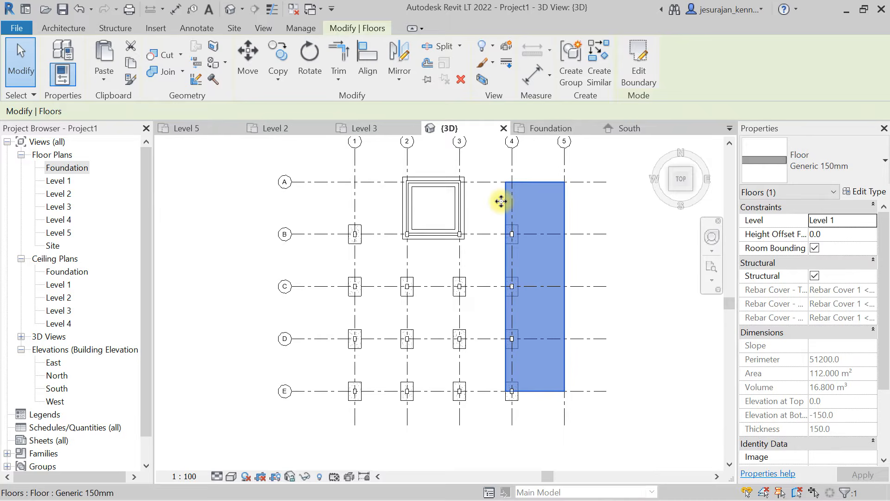
click(489, 213)
drag(486, 207, 541, 404)
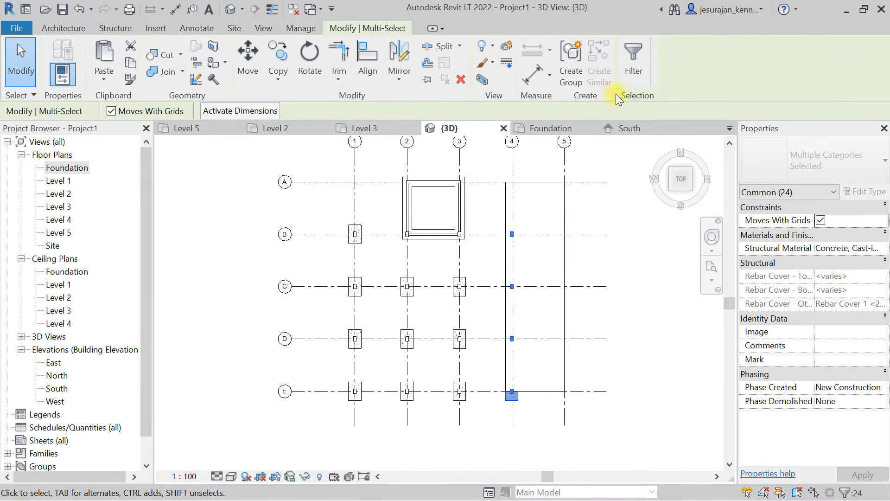
click(634, 76)
click(497, 191)
click(319, 180)
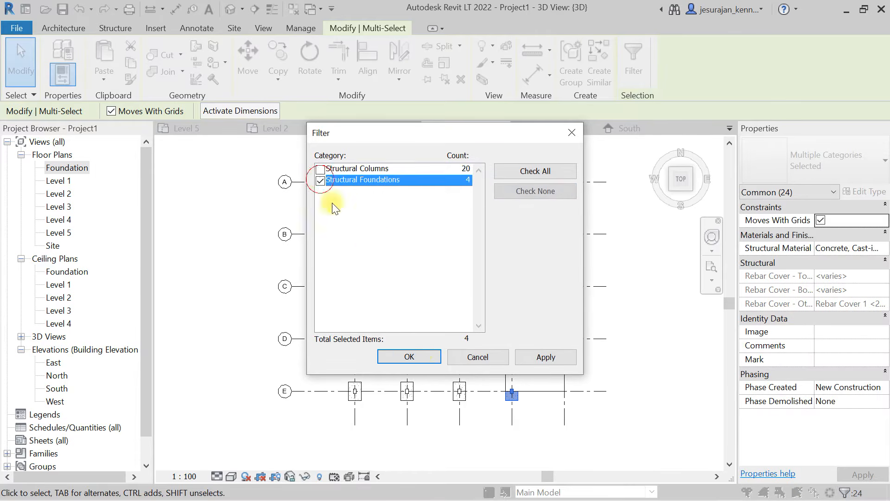
click(409, 356)
key(Delete)
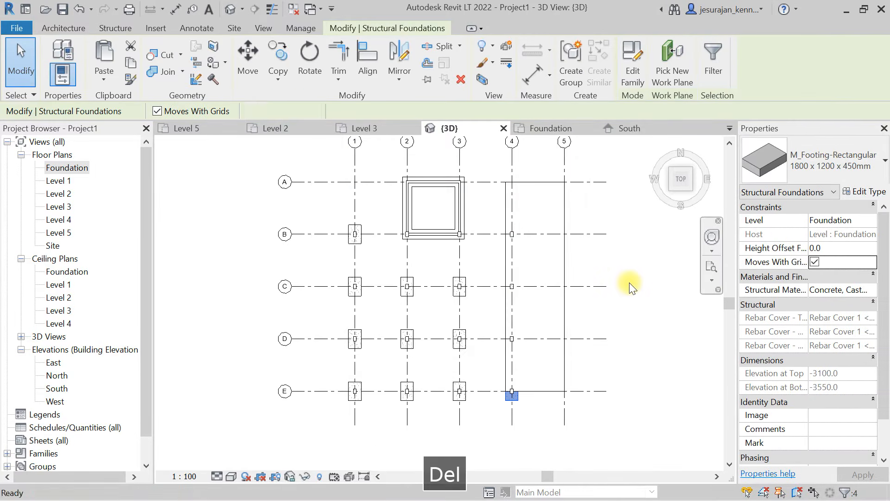
click(506, 210)
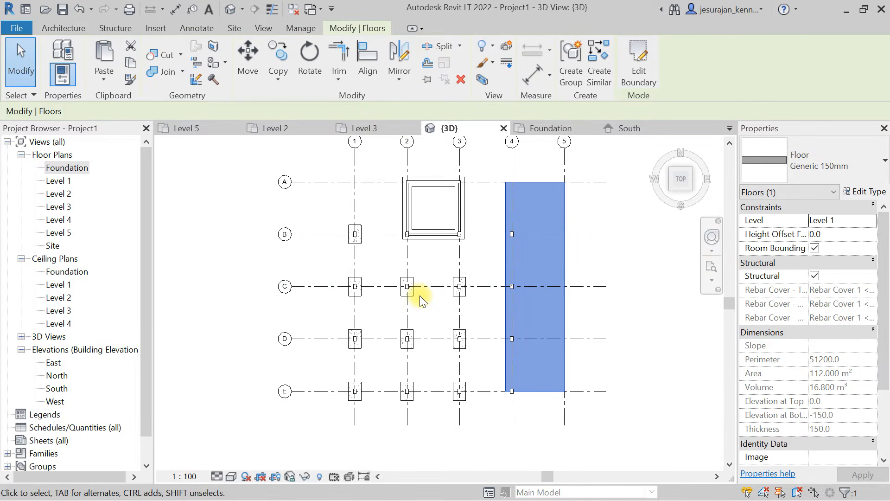
click(489, 207)
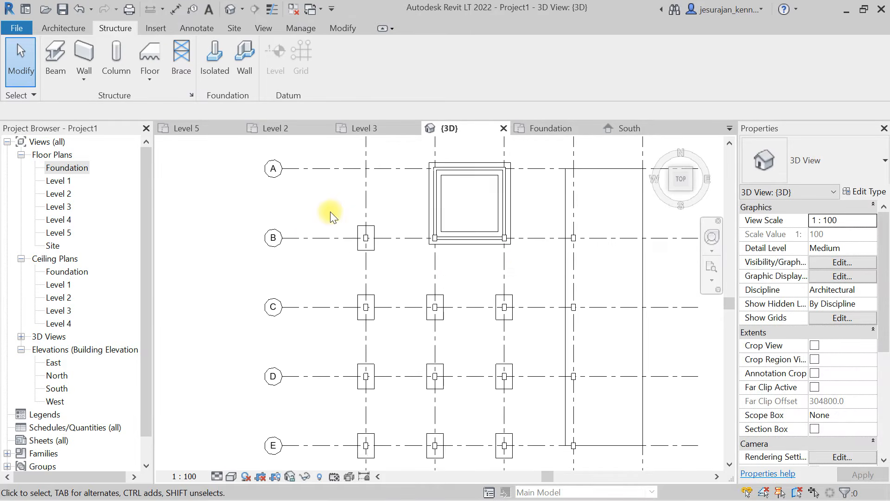
- Copy the columns and rectangular footing at grid intersection B-1 to A-1
scroll(353, 212, up, 4)
drag(347, 204, 425, 296)
middle_drag(428, 228, 422, 316)
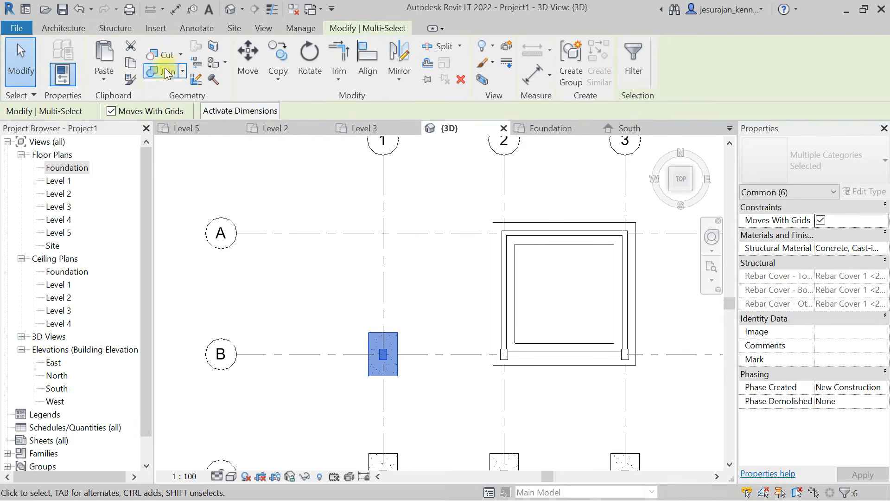
click(284, 60)
click(435, 355)
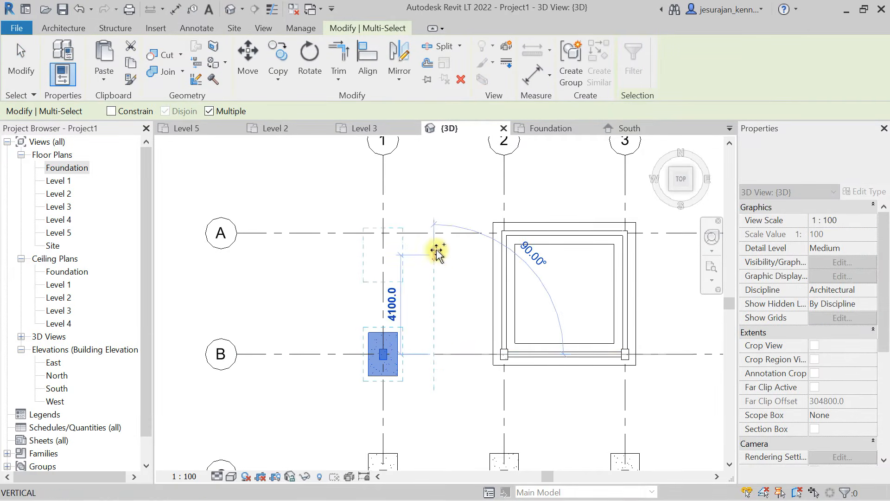
click(435, 233)
key(Escape)
key(Escape)
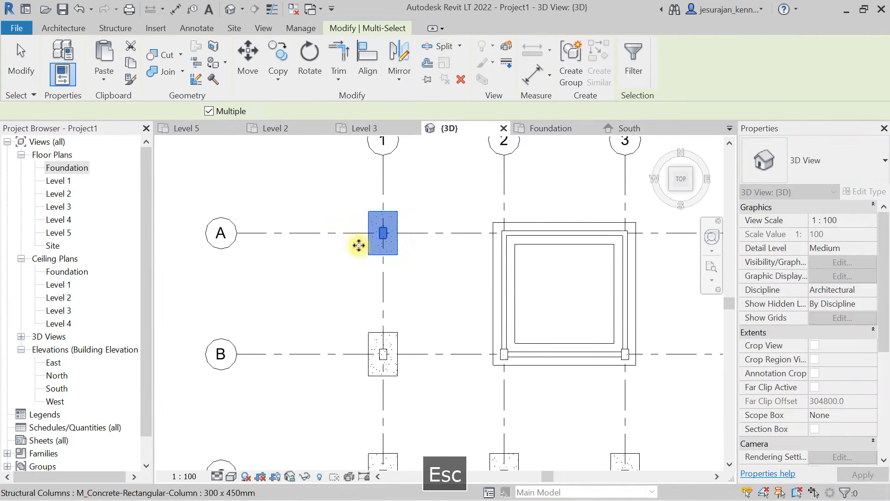
scroll(324, 250, down, 3)
click(379, 214)
scroll(355, 242, down, 3)
middle_drag(449, 272, 427, 182)
drag(398, 221, 443, 349)
click(632, 58)
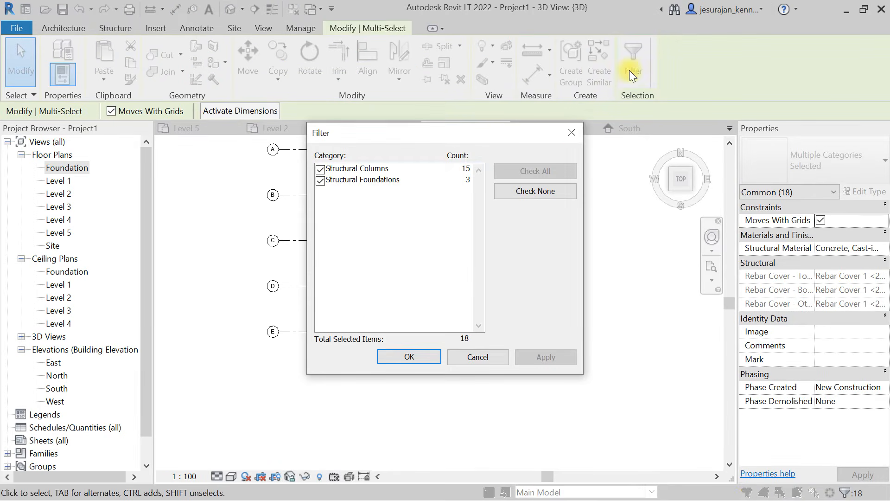
click(571, 132)
click(616, 235)
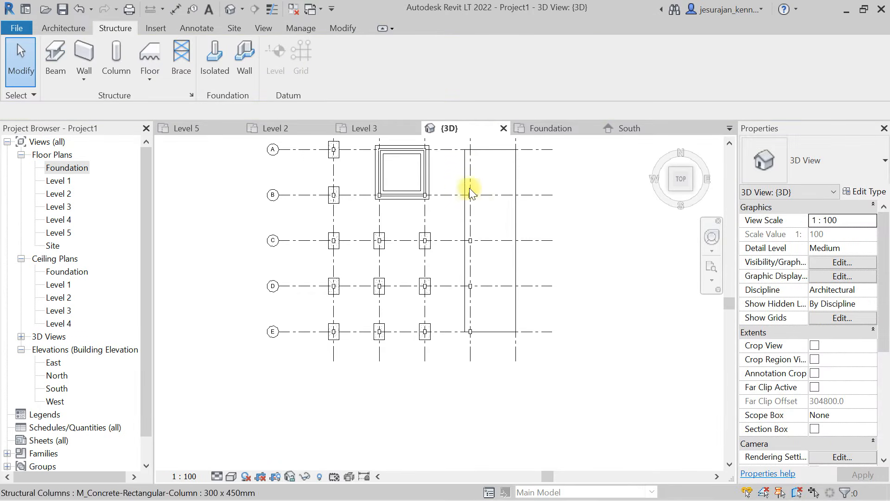
- Copy the structural columns on grid 4, from grid B to grid E, across to grid 5
drag(449, 175, 489, 345)
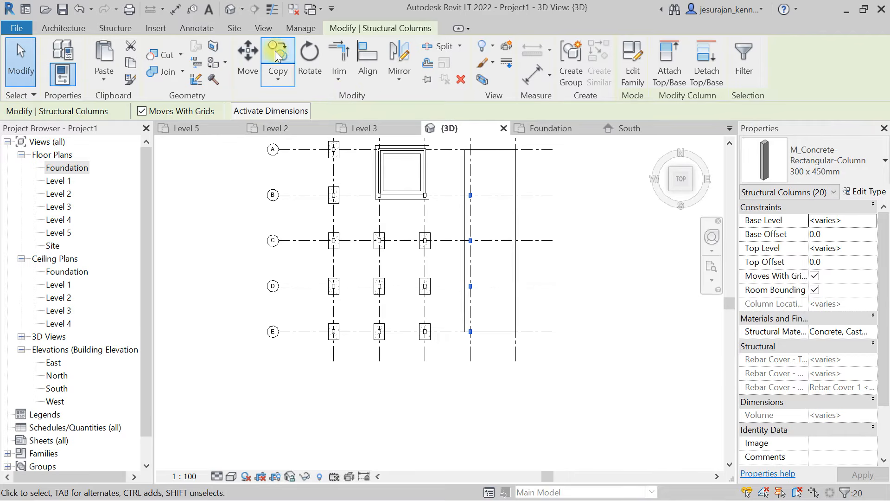
click(248, 58)
scroll(482, 353, up, 3)
click(454, 349)
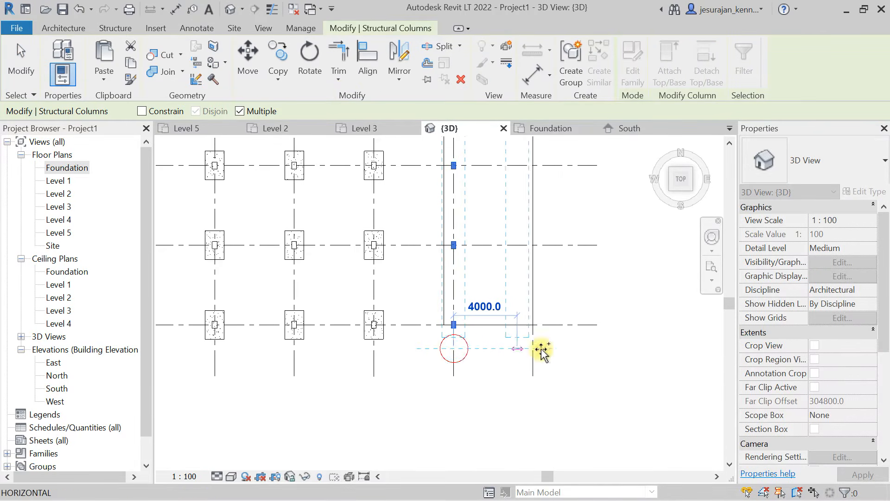
key(Escape)
key(Escape)
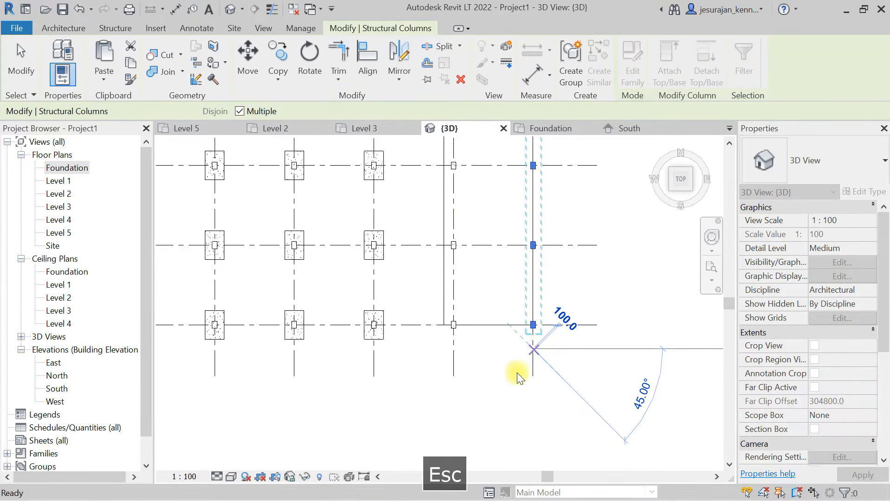
- Copy the columns at grid intersections B-4 and B-5 to grid A
scroll(541, 362, down, 2)
scroll(475, 303, up, 3)
scroll(469, 308, up, 2)
drag(406, 330, 569, 389)
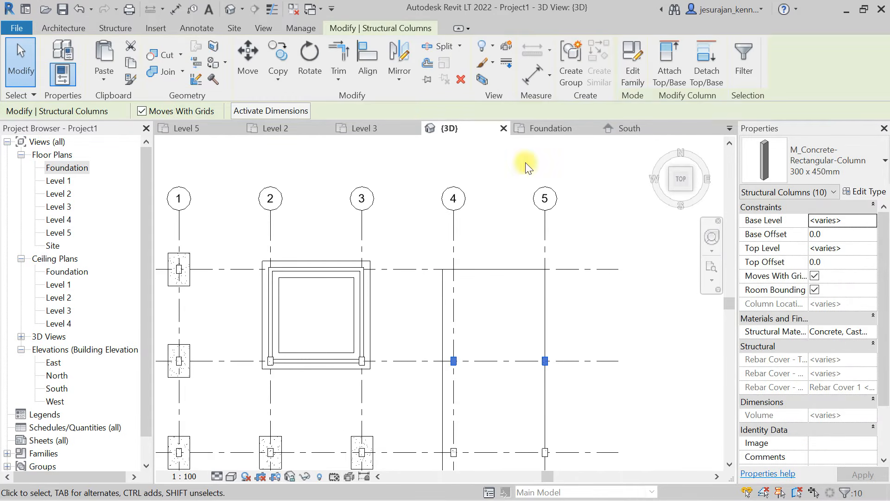
click(287, 57)
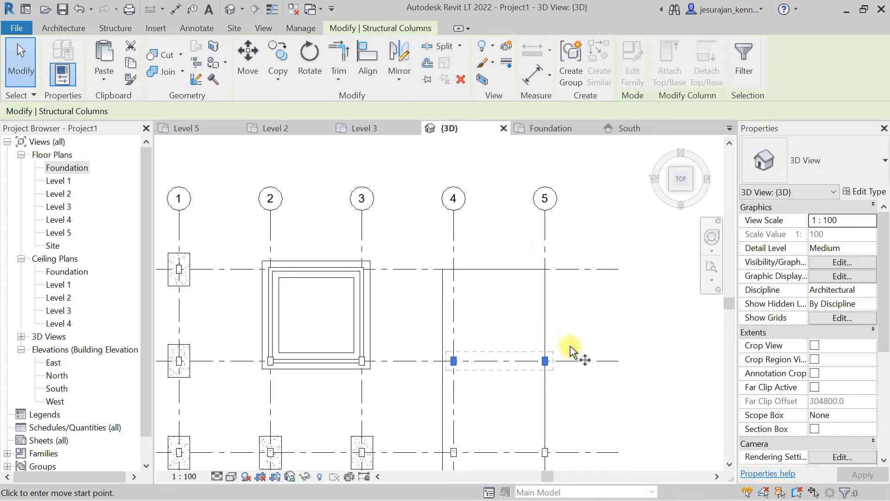
click(571, 361)
click(568, 272)
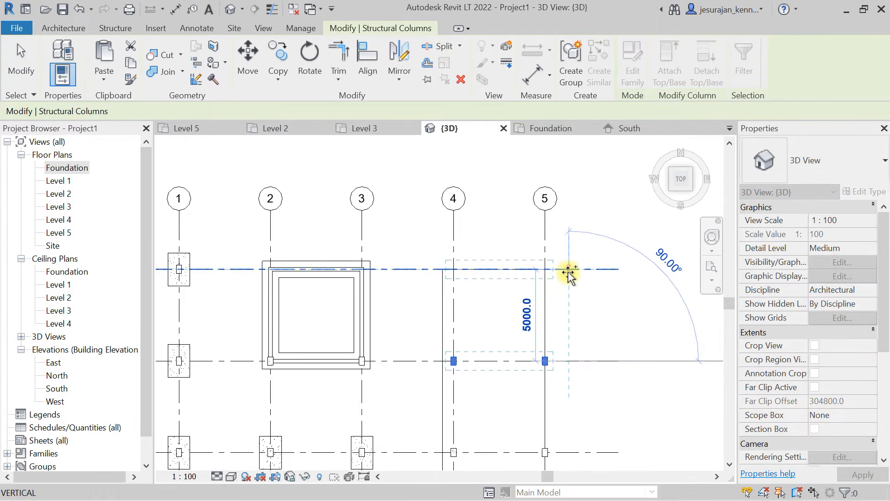
key(Escape)
key(Escape)
scroll(475, 246, down, 3)
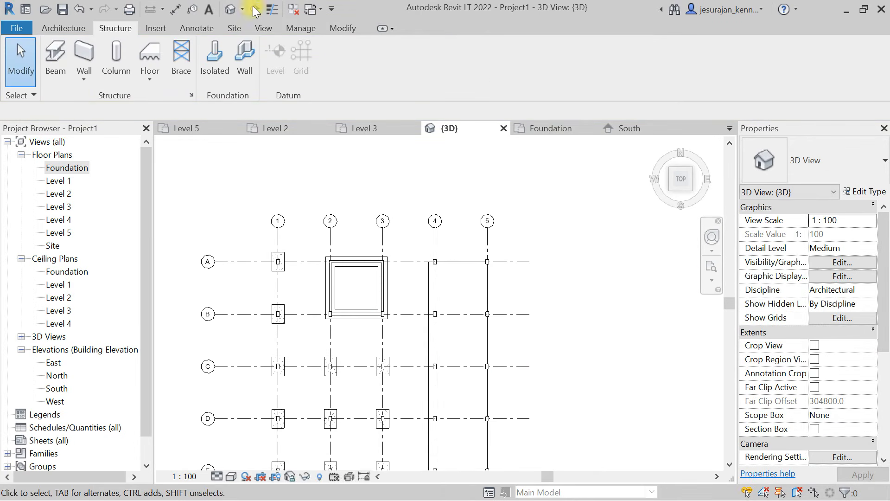
- Examine the Level 1 floor and the columns on grids 4 and 5 in a front view of the 3D model
click(258, 27)
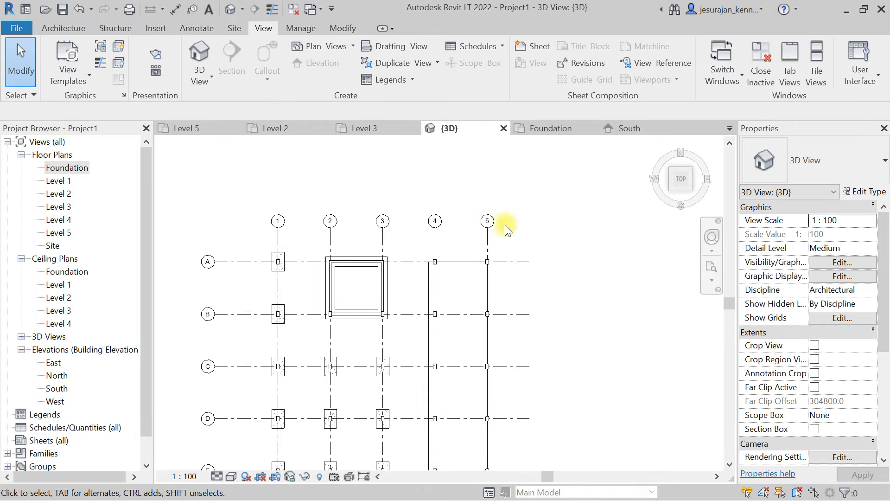
click(190, 54)
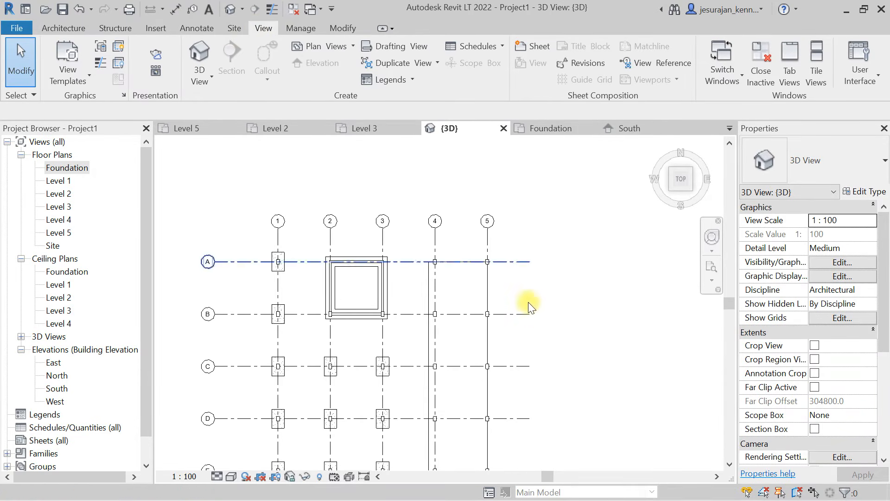
shift+middle_drag(503, 422, 563, 250)
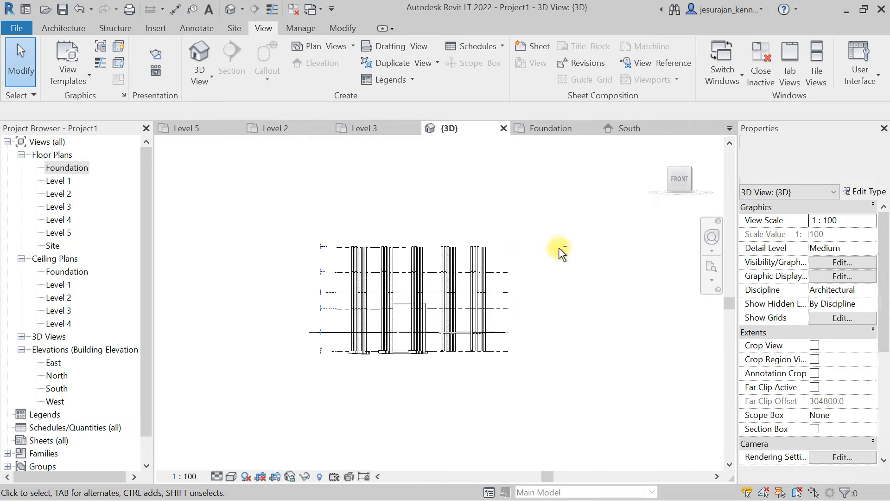
shift+middle_drag(509, 213, 632, 255)
click(679, 191)
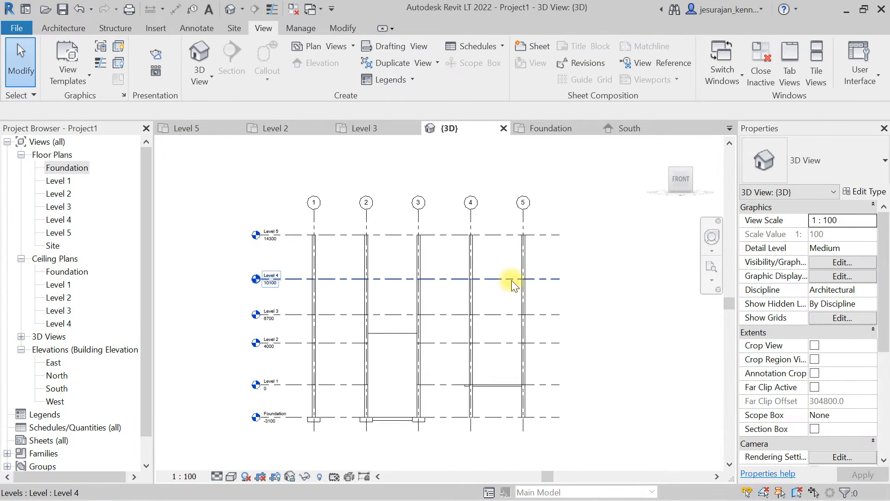
scroll(492, 408, up, 1)
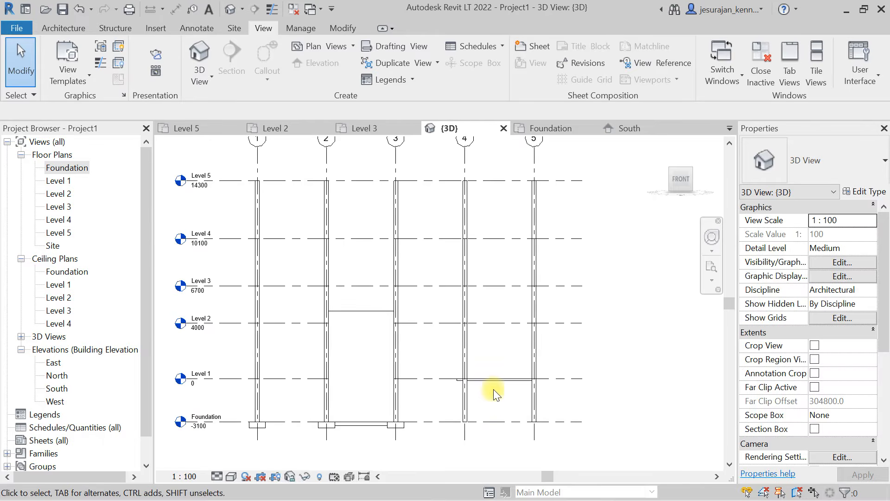
scroll(494, 384, up, 2)
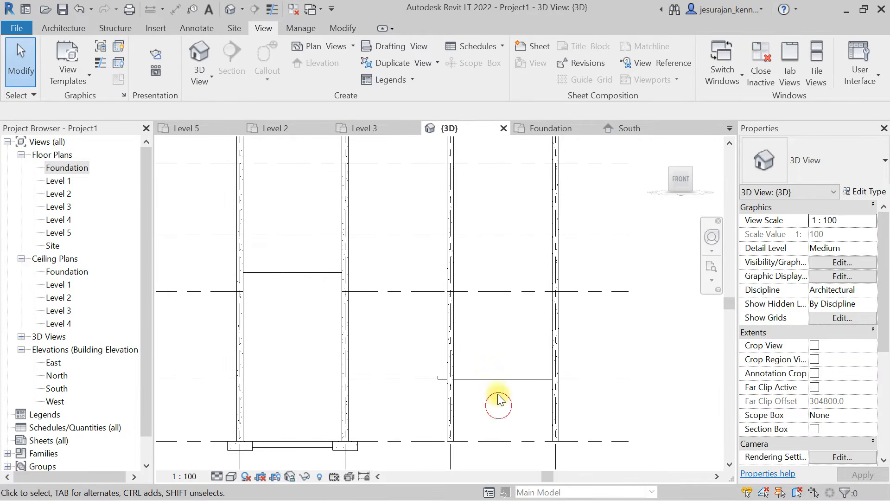
click(493, 382)
scroll(513, 317, down, 2)
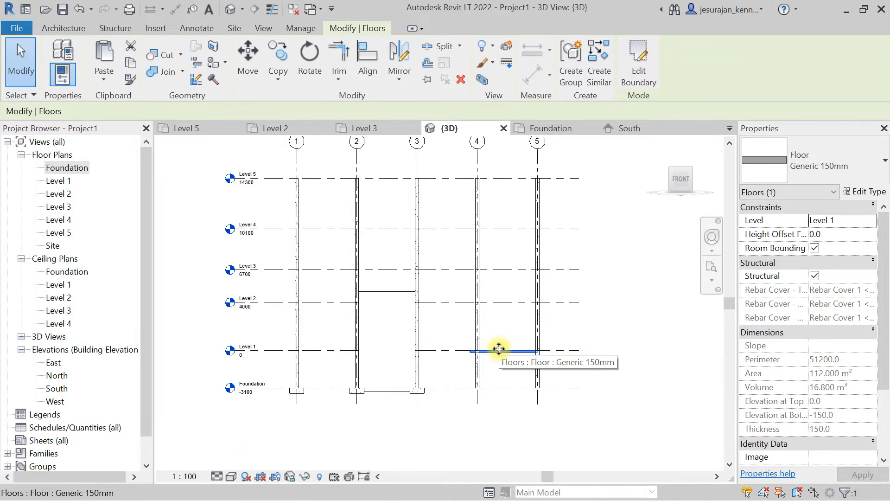
middle_drag(500, 321, 469, 386)
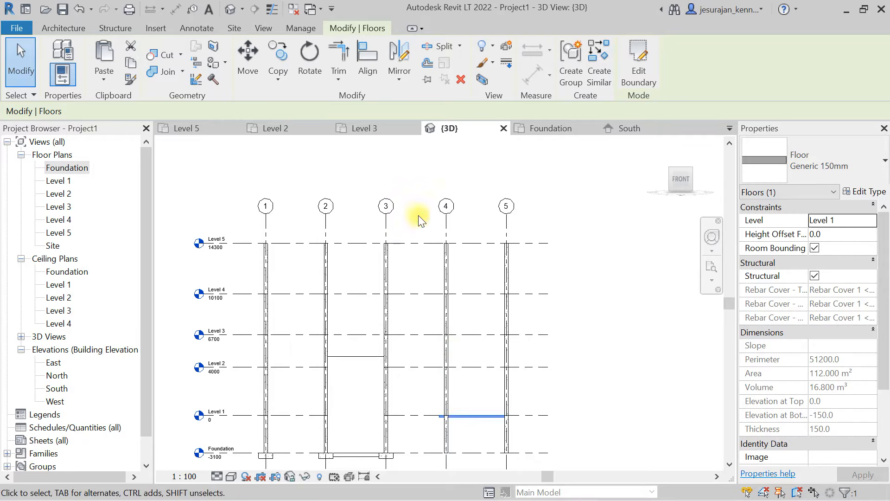
- Select the structure above Level 1 on grids 4 and 5, keep only structural columns, and change their type to UC-Universal Columns-Column UC305x305x97
drag(421, 226, 520, 426)
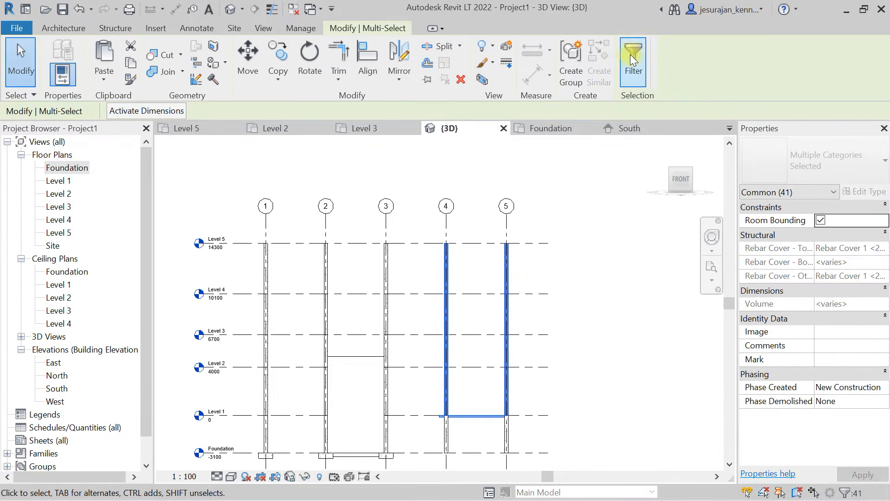
click(631, 57)
click(552, 192)
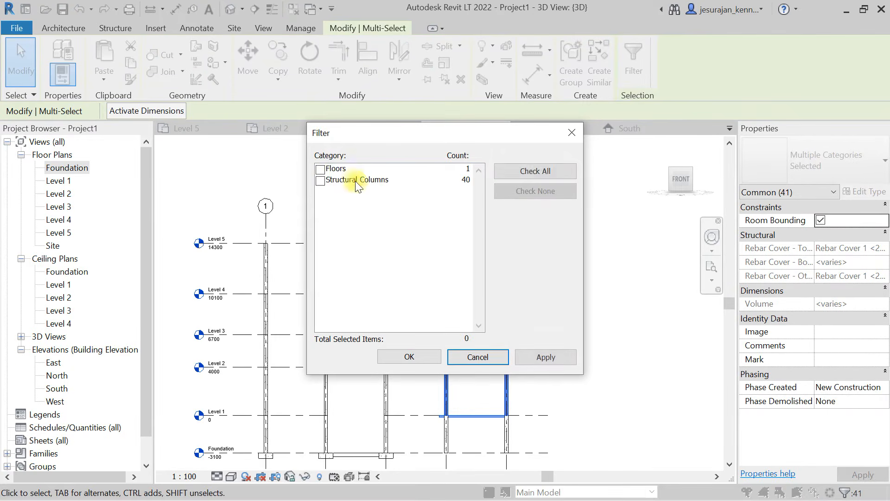
click(320, 180)
click(414, 358)
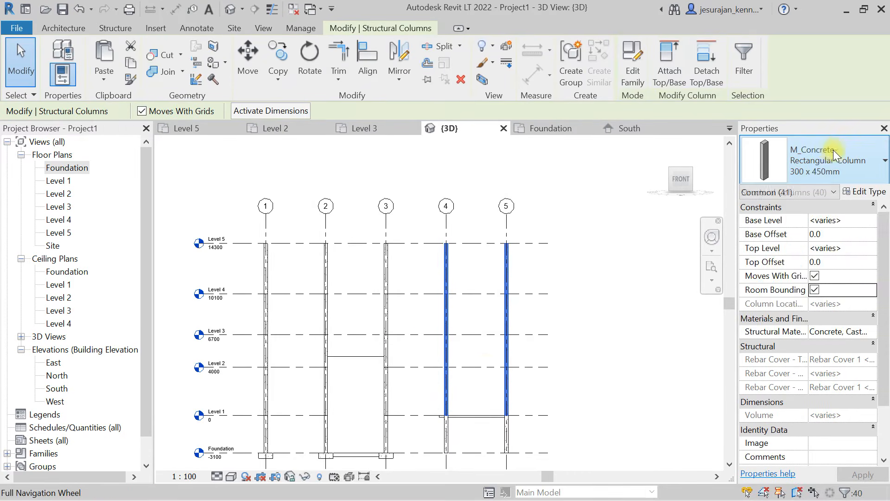
click(832, 153)
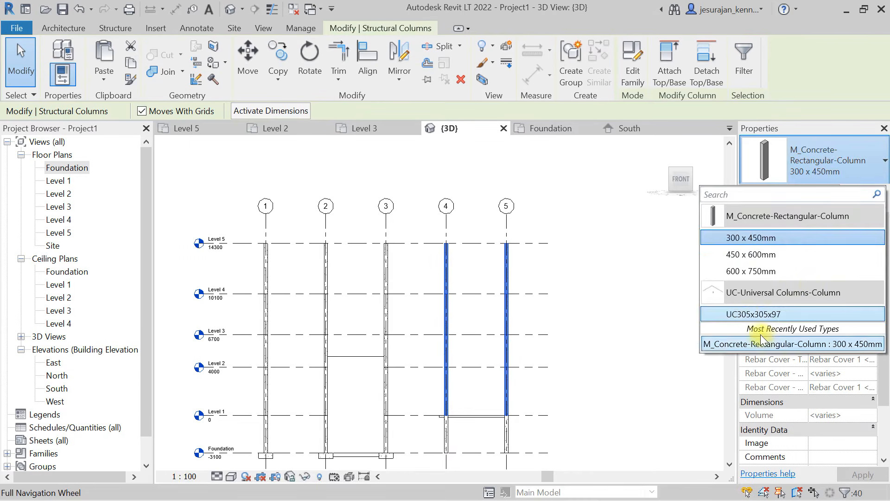
click(761, 341)
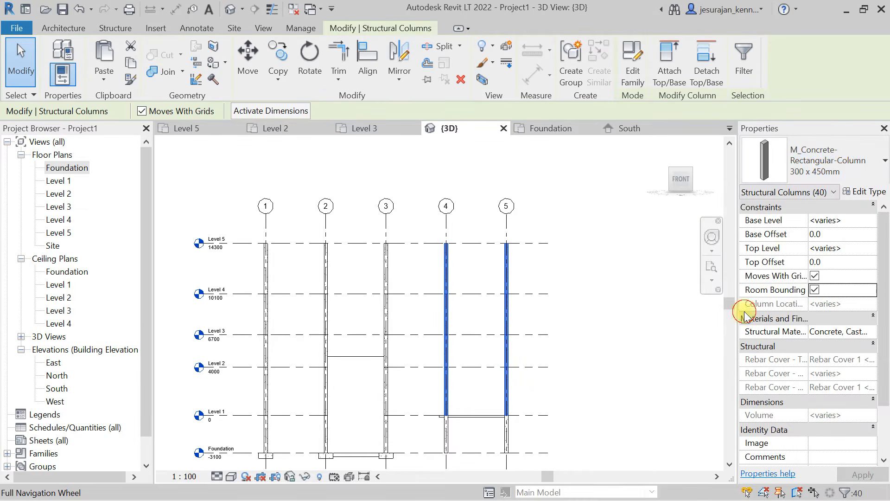
click(591, 239)
- Set the 3D view's visual style to Shaded and inspect the steel columns on grids 4 and 5
shift+middle_drag(568, 238, 484, 338)
scroll(487, 320, up, 6)
scroll(472, 278, down, 6)
shift+middle_drag(444, 297, 547, 265)
scroll(598, 248, up, 5)
click(233, 478)
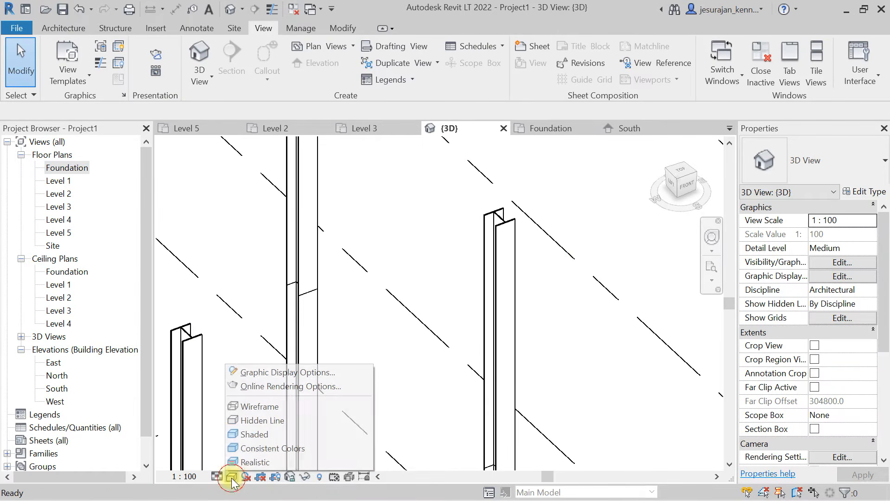
click(268, 431)
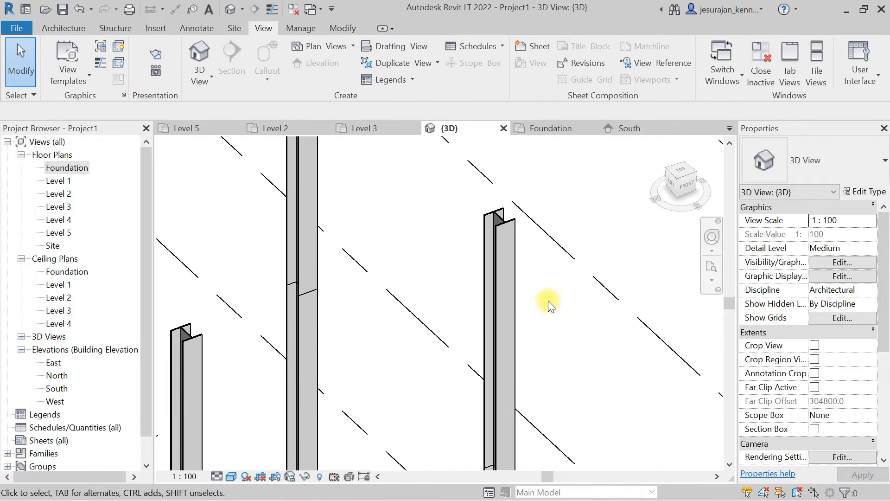
scroll(548, 301, down, 6)
shift+middle_drag(552, 298, 495, 279)
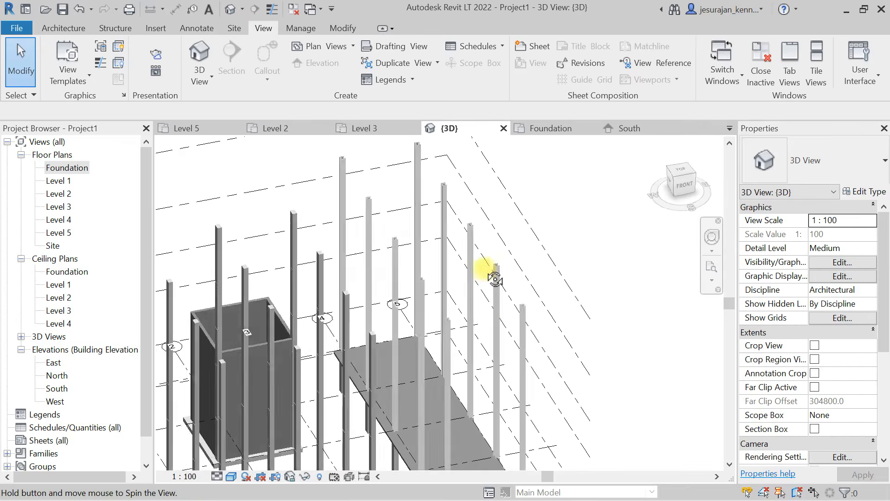
scroll(491, 269, down, 5)
shift+middle_drag(407, 269, 196, 223)
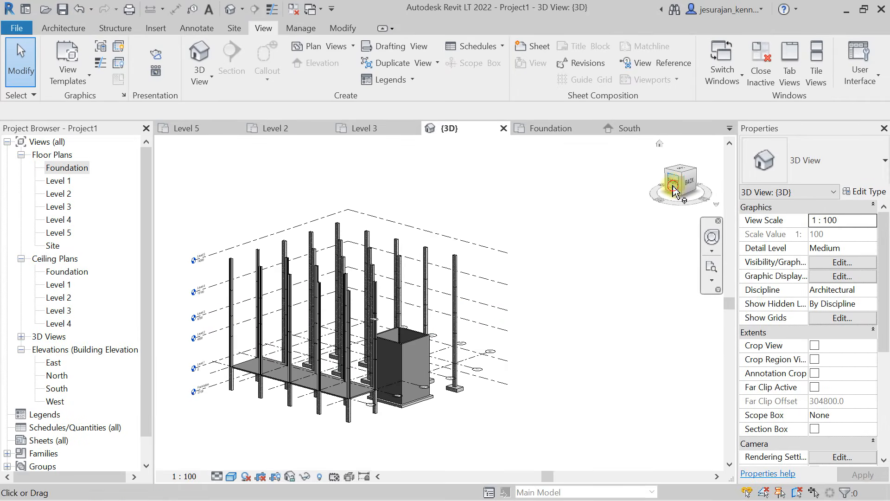
- Select the four walls between grids A and B, excluding columns and grids, and set their top constraint to Up to level: Level 1
click(674, 188)
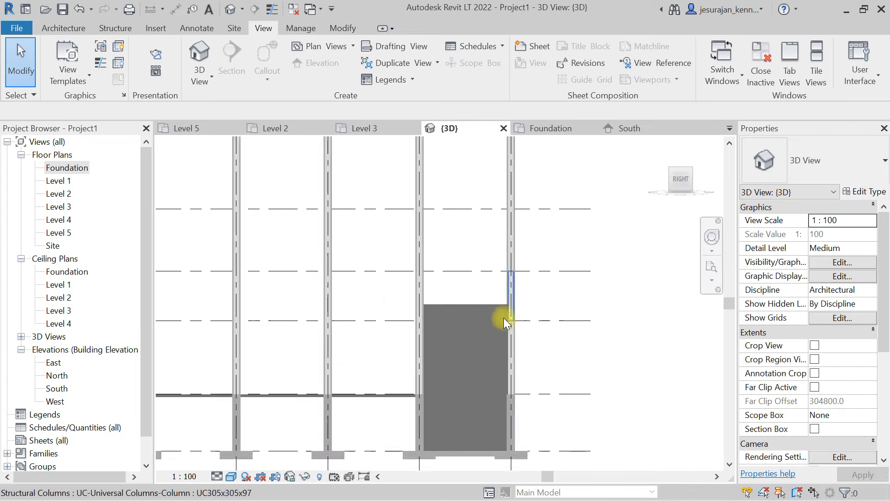
scroll(503, 318, up, 2)
drag(565, 357, 321, 369)
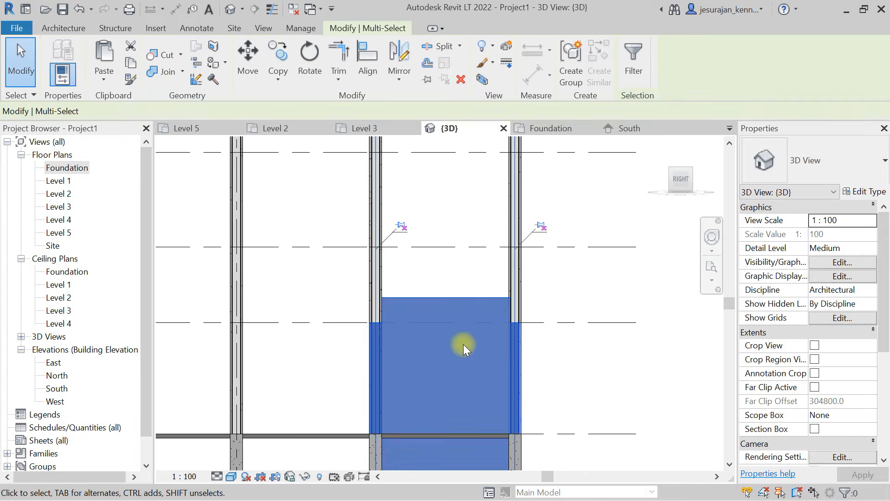
scroll(463, 344, down, 2)
click(632, 55)
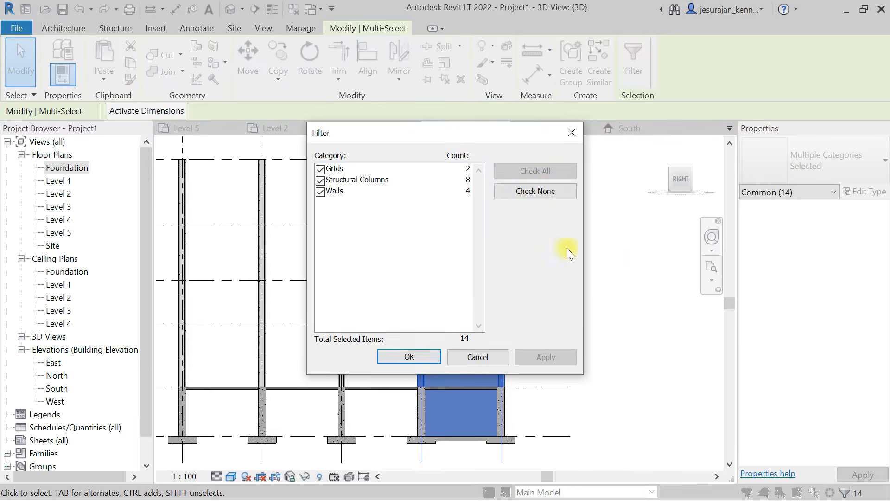
click(542, 188)
click(321, 192)
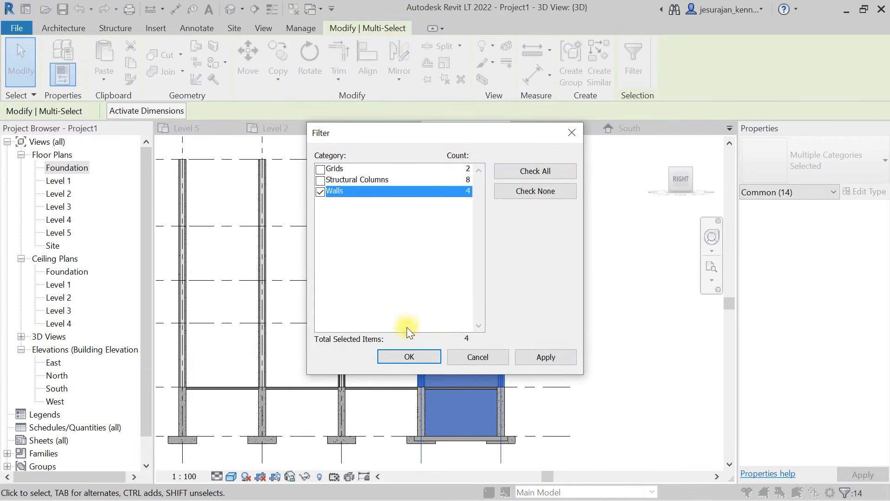
click(421, 361)
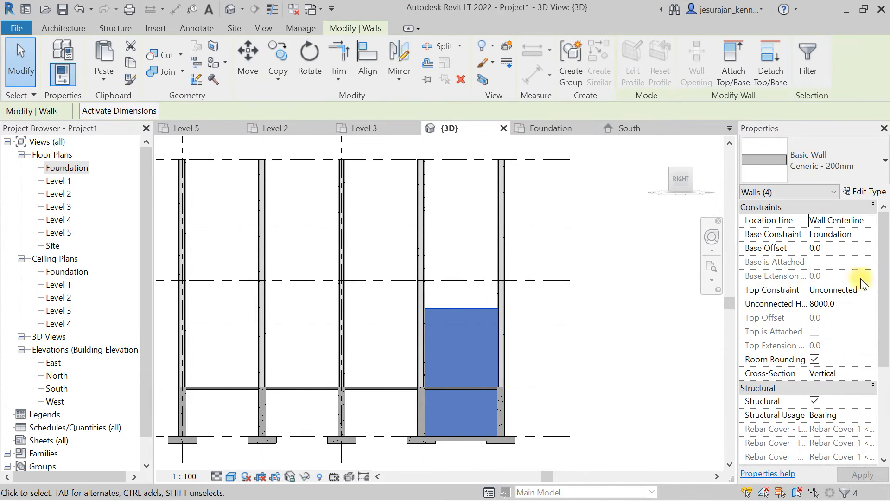
click(870, 292)
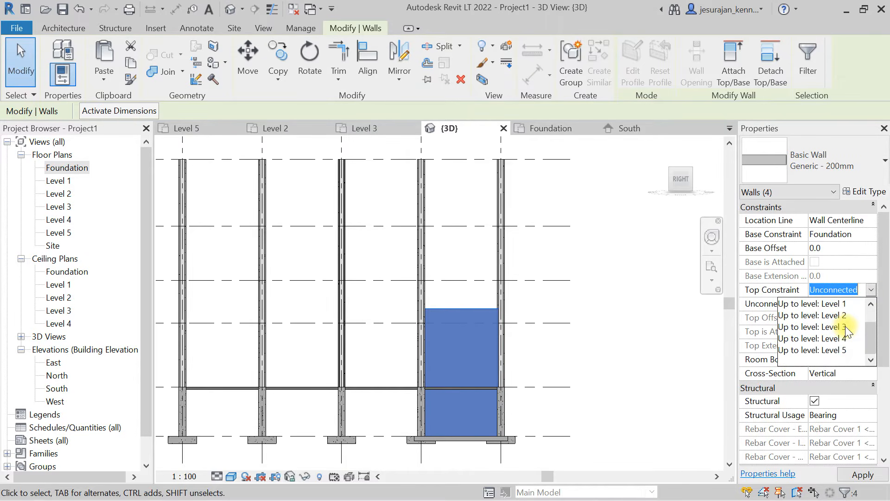
click(830, 327)
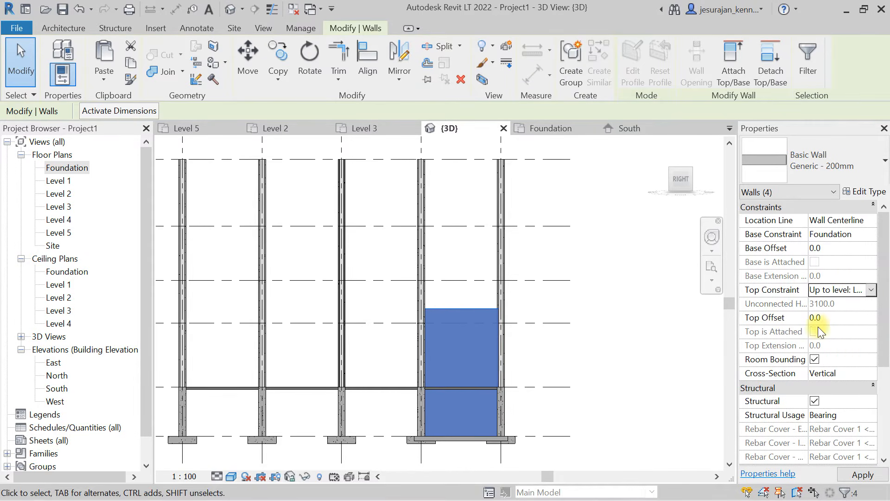
- Inspect the four walls on their foundation and the surrounding columns and floor in 3D
shift+middle_drag(517, 346, 487, 354)
scroll(373, 365, up, 3)
shift+middle_drag(372, 364, 541, 302)
scroll(483, 344, up, 3)
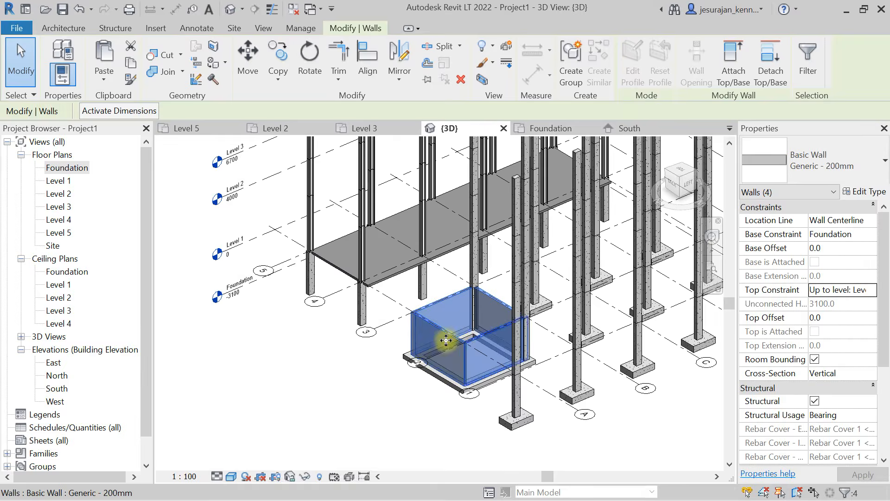
scroll(445, 361, down, 3)
shift+middle_drag(463, 253, 487, 324)
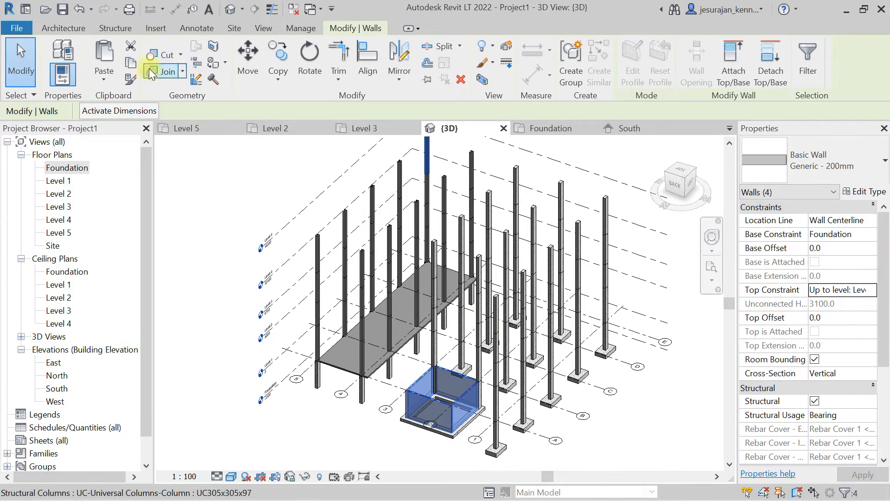
- Copy the four selected foundation walls to the clipboard
click(129, 65)
- Try pasting the copied walls aligned to Levels 1 through 5, and undo the paste
click(104, 75)
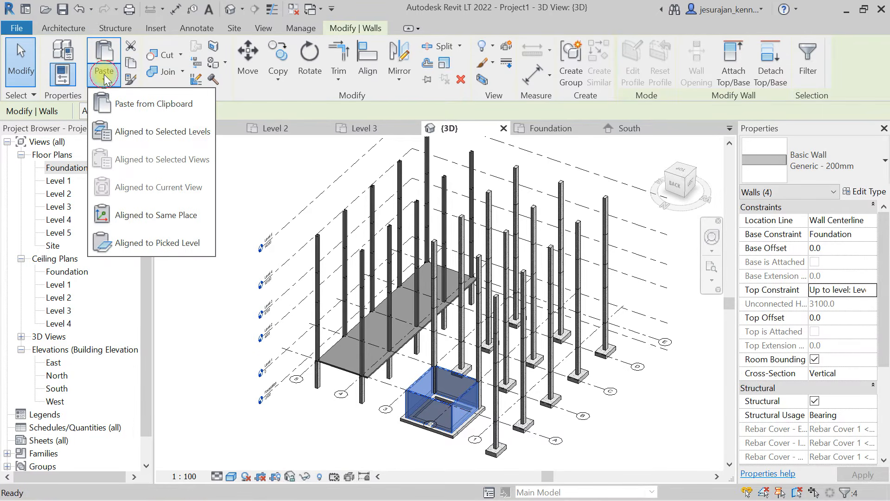
click(180, 135)
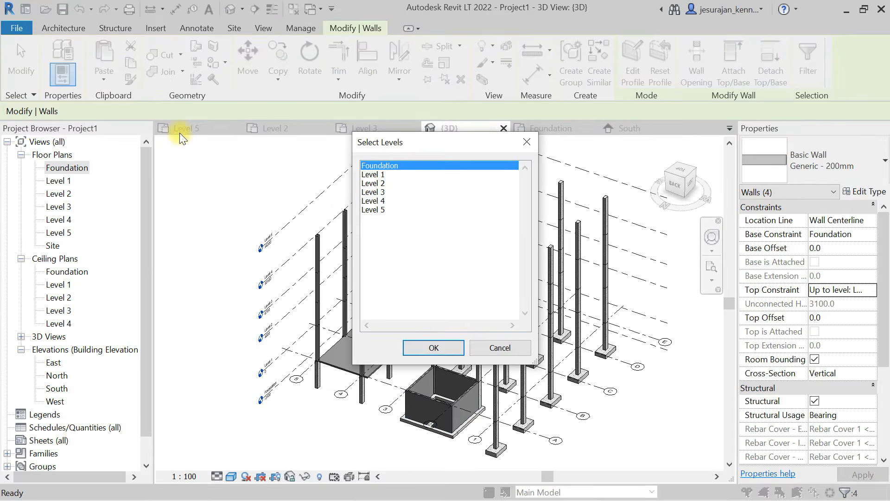
drag(374, 213, 380, 177)
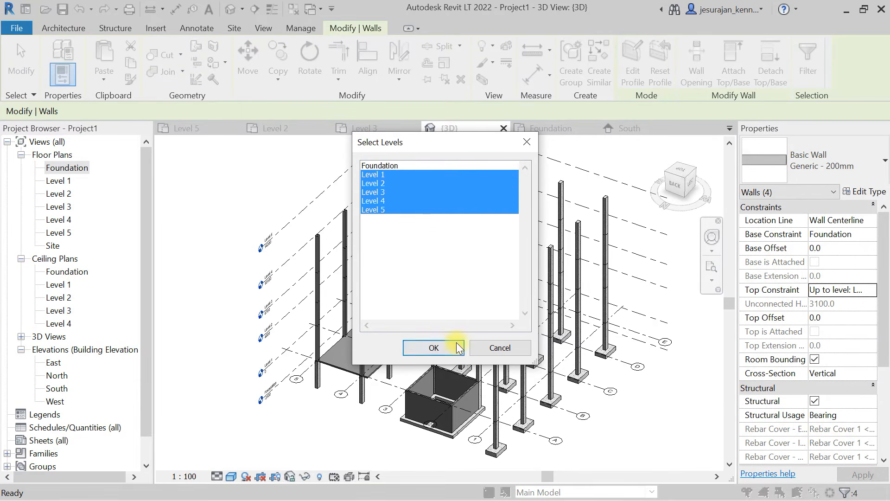
click(434, 348)
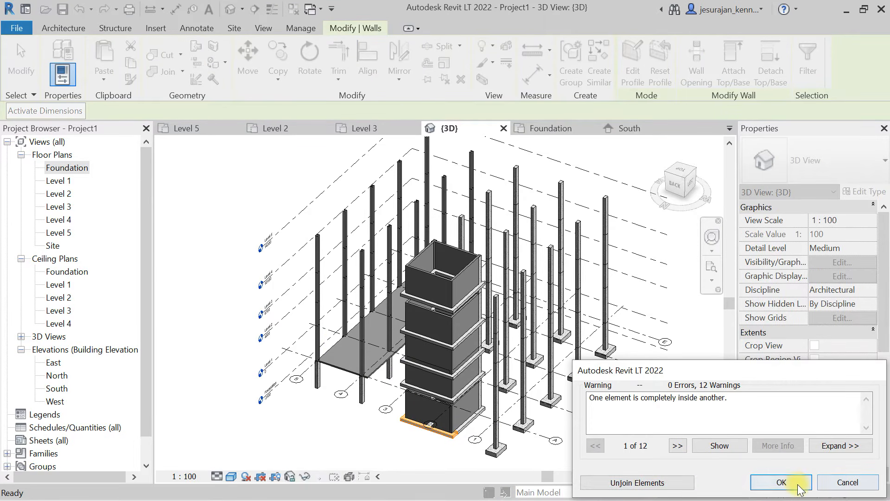
click(781, 482)
shift+middle_drag(522, 423, 407, 322)
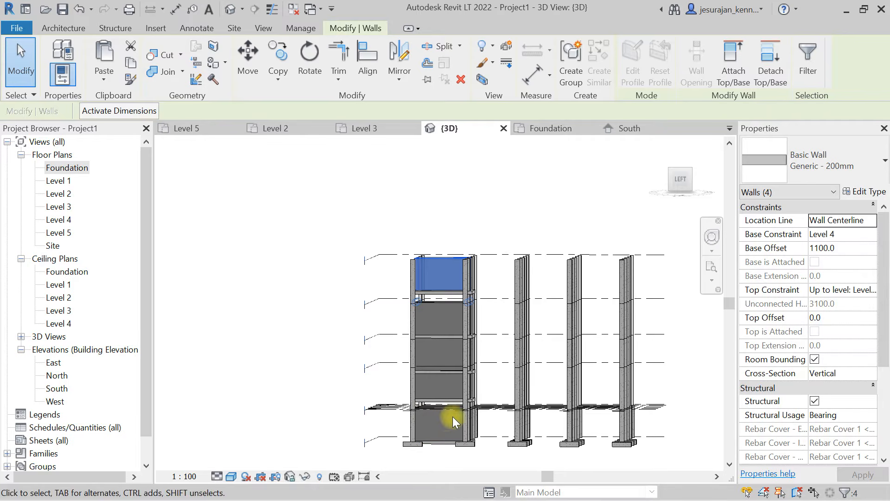
key(ctrl+z)
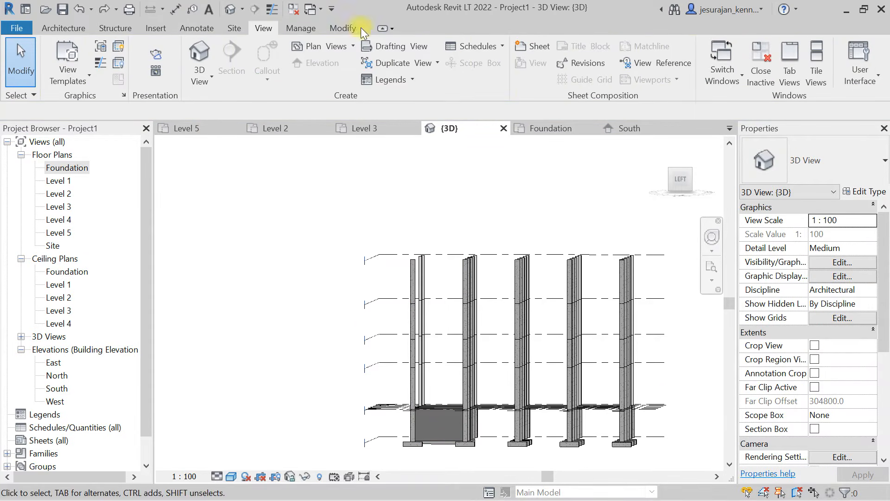
- Paste the copied walls aligned to Level 2, Level 3, Level 4 and Level 5, leaving out Foundation and Level 1
click(341, 29)
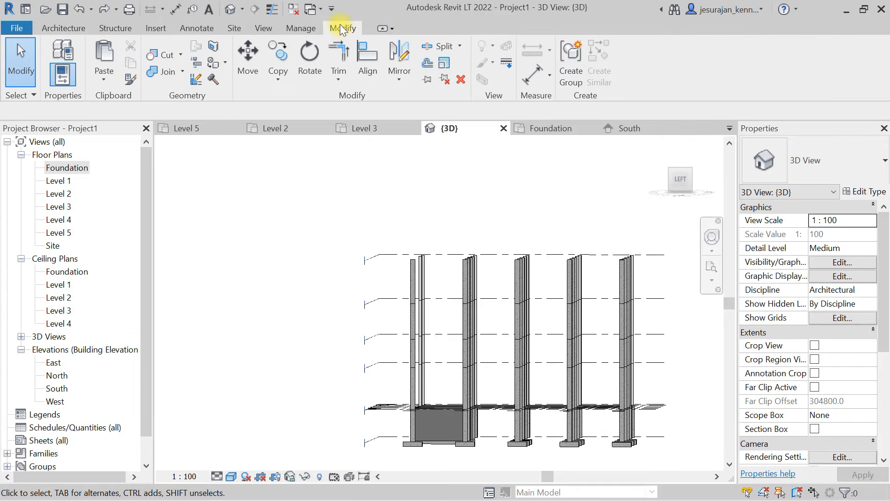
click(101, 77)
click(104, 124)
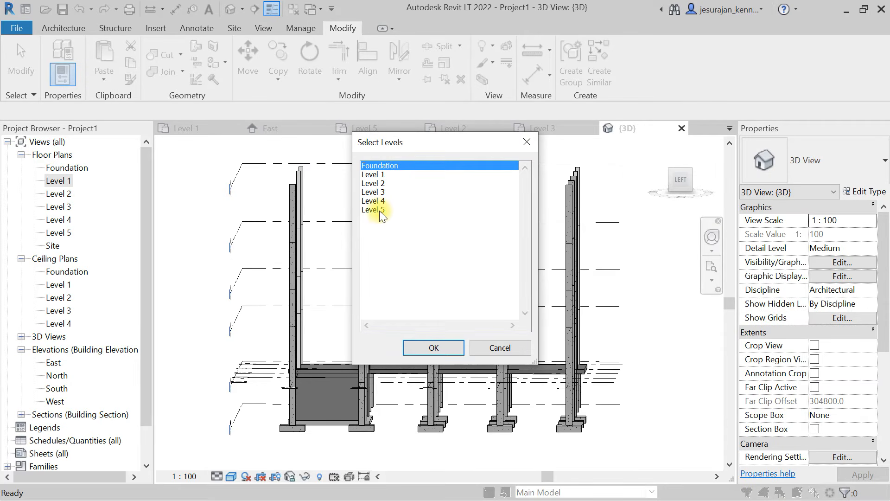
ctrl+click(379, 209)
ctrl+click(378, 200)
ctrl+click(378, 192)
ctrl+click(378, 183)
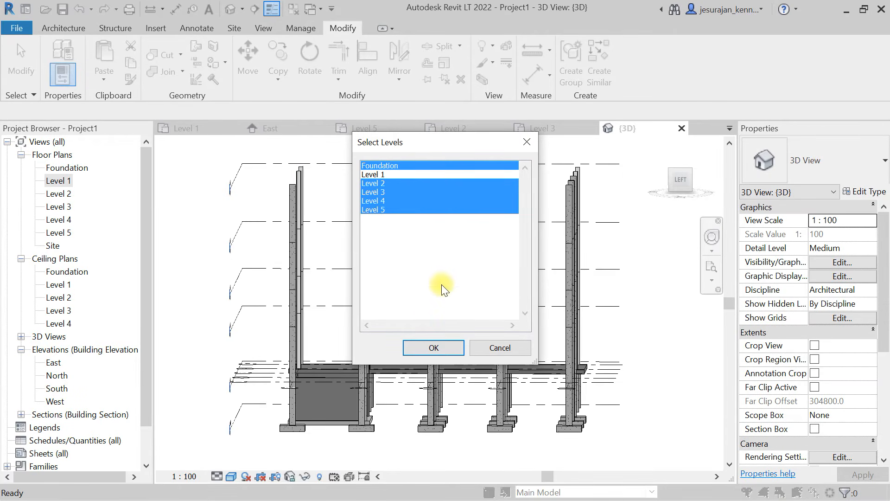
ctrl+click(383, 166)
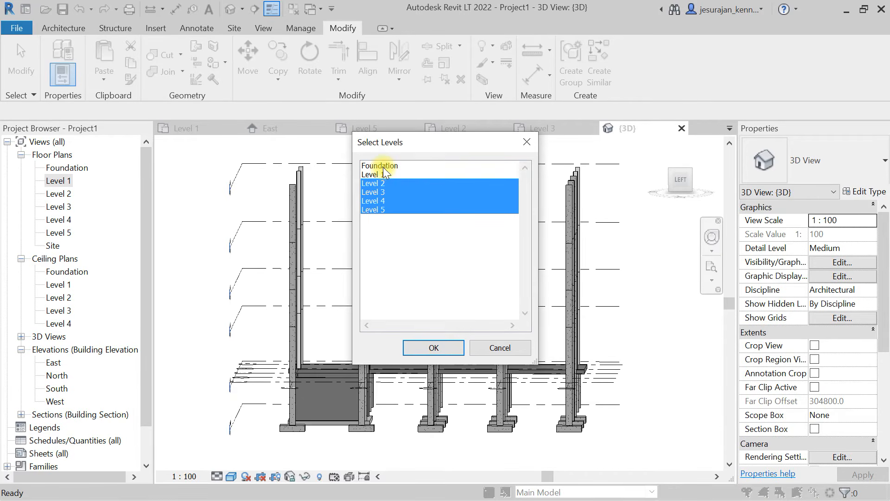
click(450, 348)
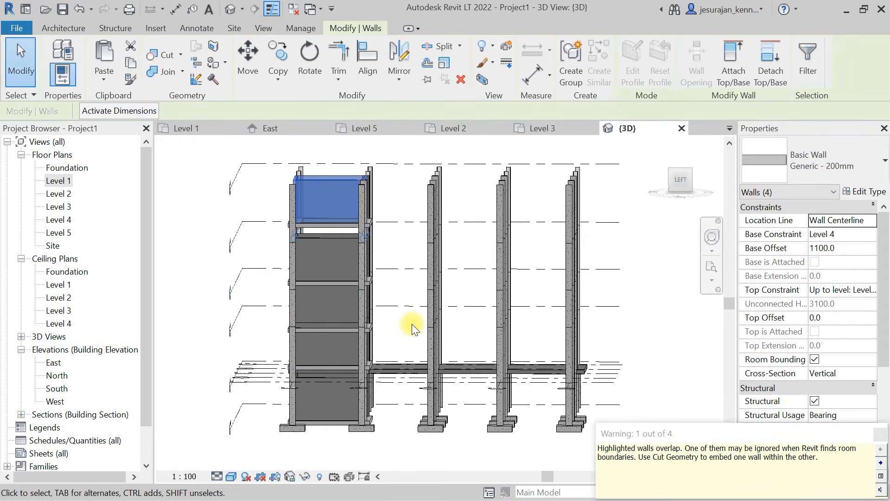
- Inspect the stacked walls and the bearing footings beneath them in 3D and from the left side
shift+middle_drag(304, 318, 314, 276)
shift+middle_drag(322, 289, 375, 262)
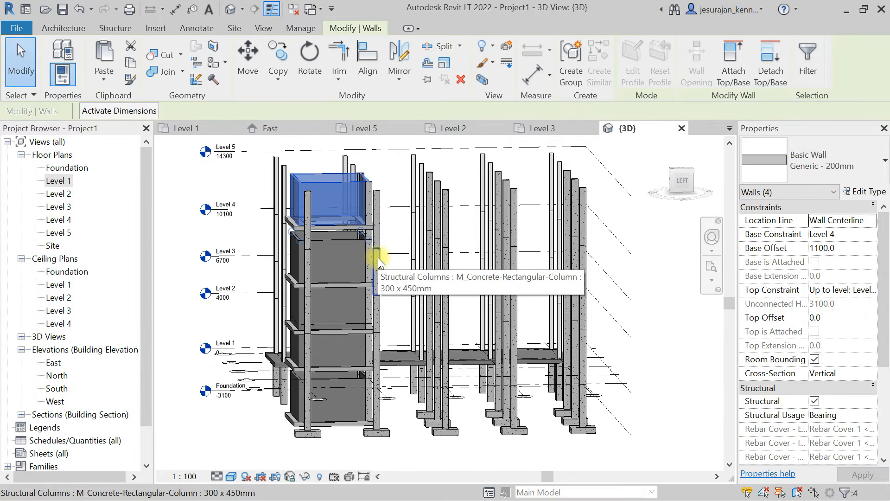
click(681, 182)
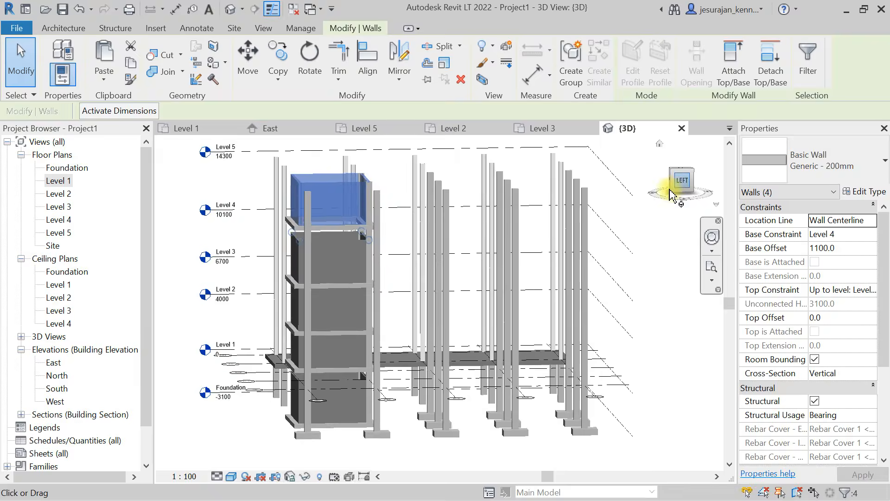
shift+middle_drag(371, 243, 318, 308)
scroll(320, 308, up, 2)
click(330, 310)
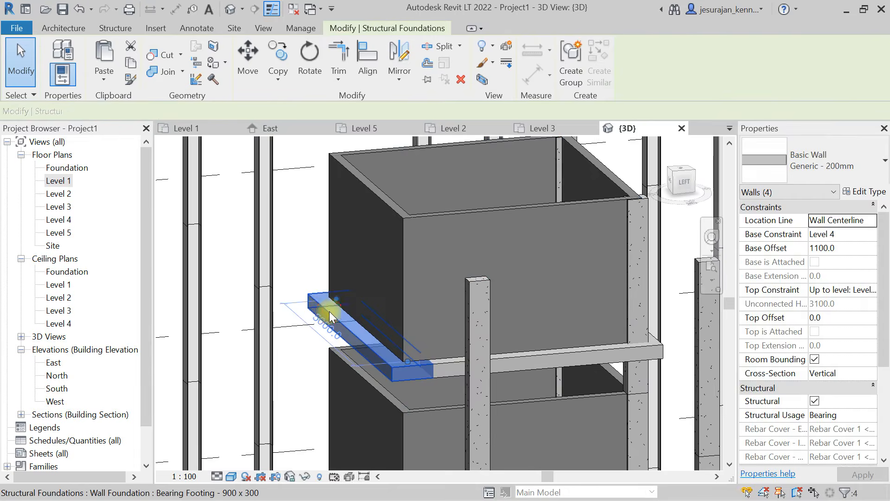
scroll(311, 242, down, 3)
click(686, 188)
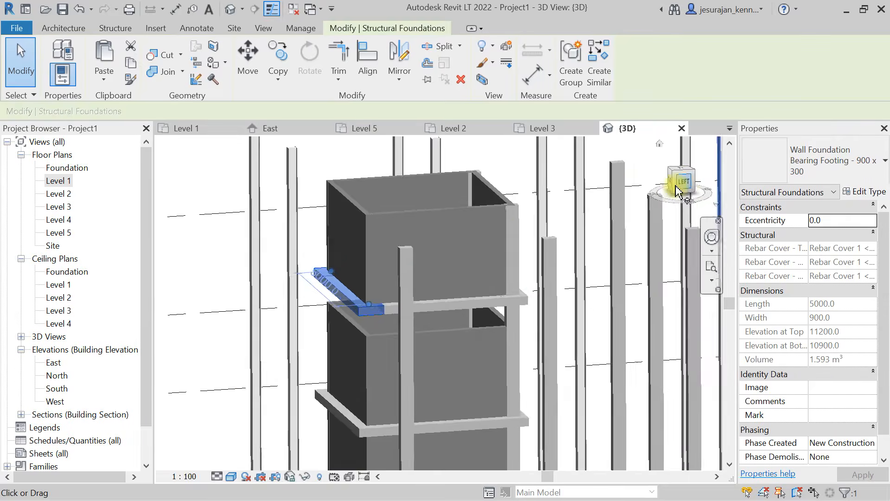
scroll(392, 199, down, 4)
click(353, 233)
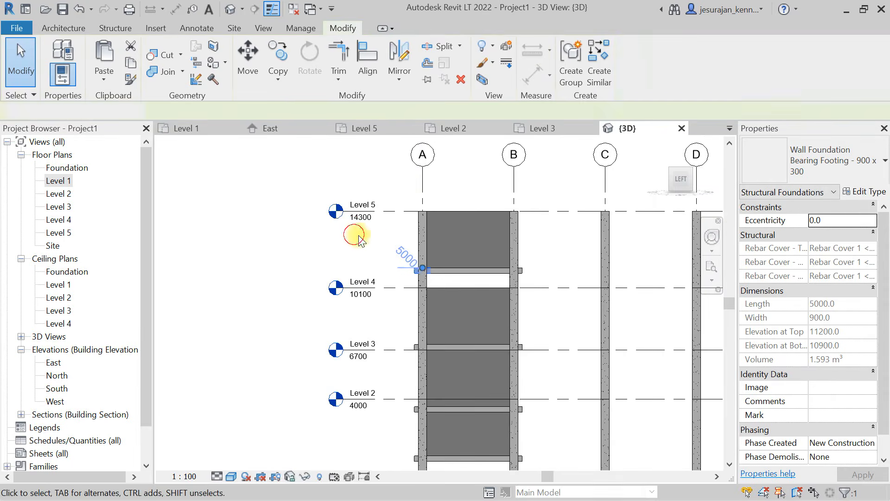
- Select the structure above Level 1 between grids A and B, keep only structural foundations, and delete them
scroll(391, 237, down, 2)
drag(387, 236, 489, 383)
click(689, 72)
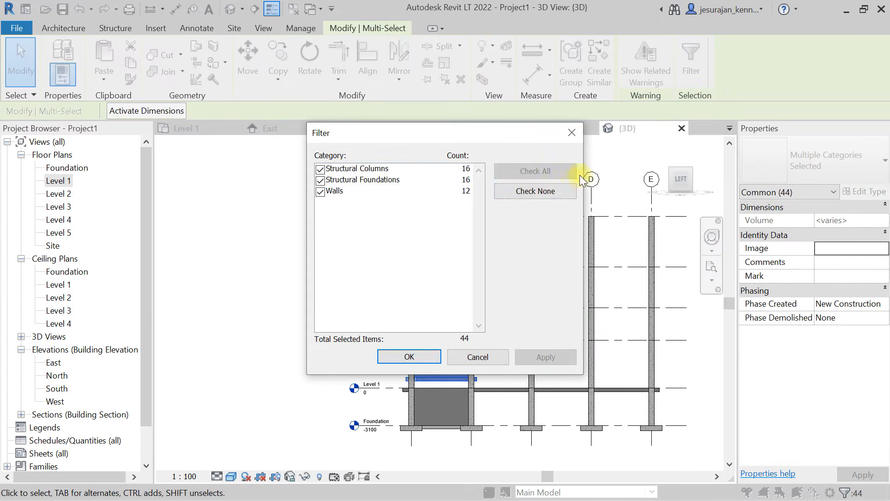
click(556, 191)
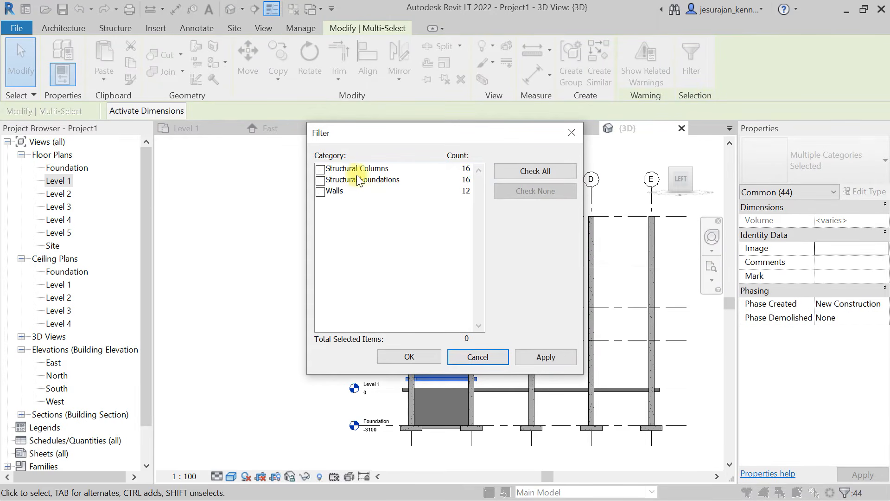
click(320, 181)
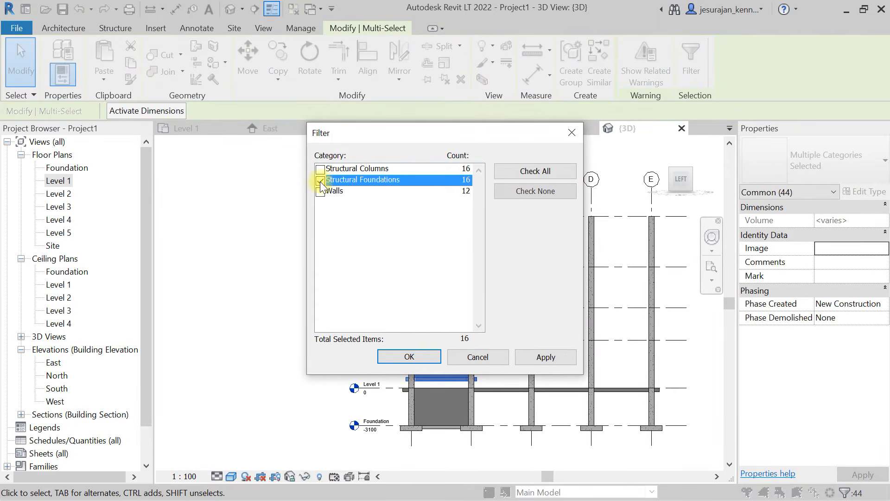
click(427, 358)
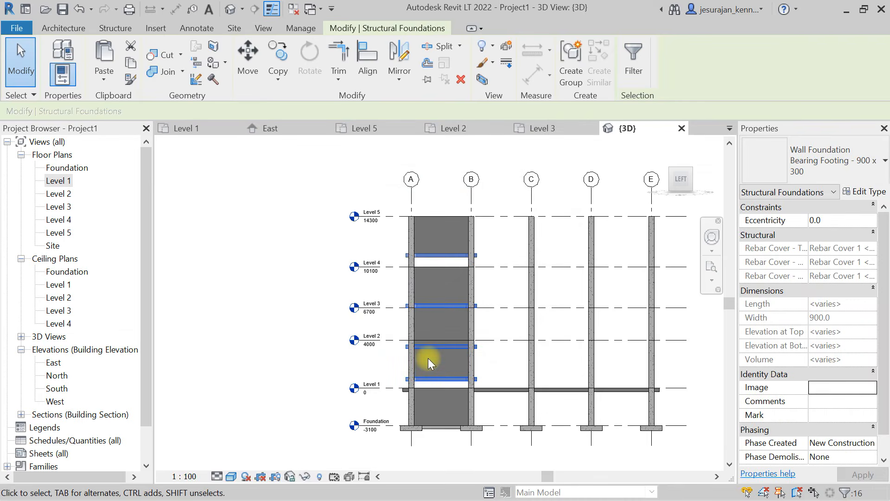
key(Delete)
- Select the structure above Level 1 between grids A and B, keep only walls, and set their base offset to 0.0
scroll(440, 389, up, 2)
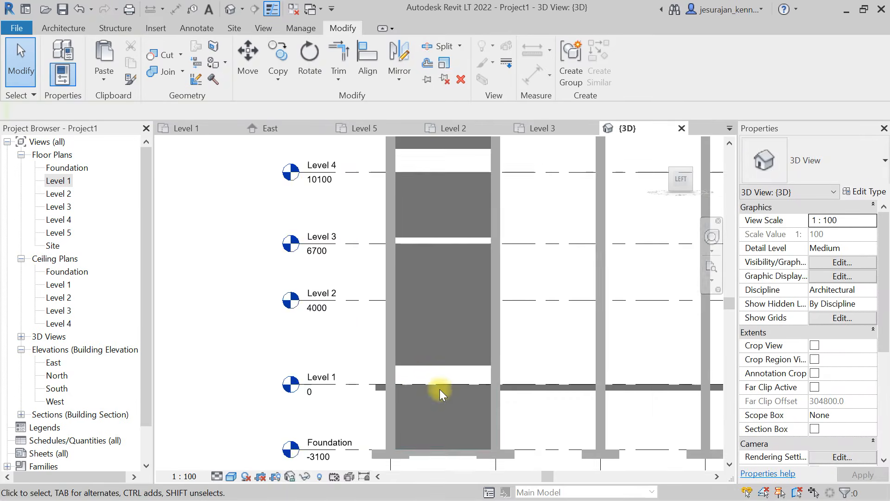
scroll(440, 387, up, 3)
scroll(444, 334, down, 2)
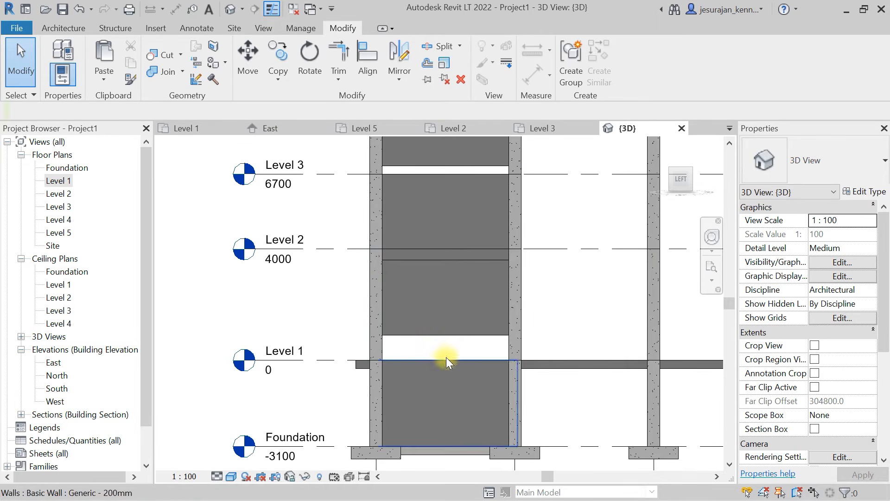
scroll(450, 347, down, 4)
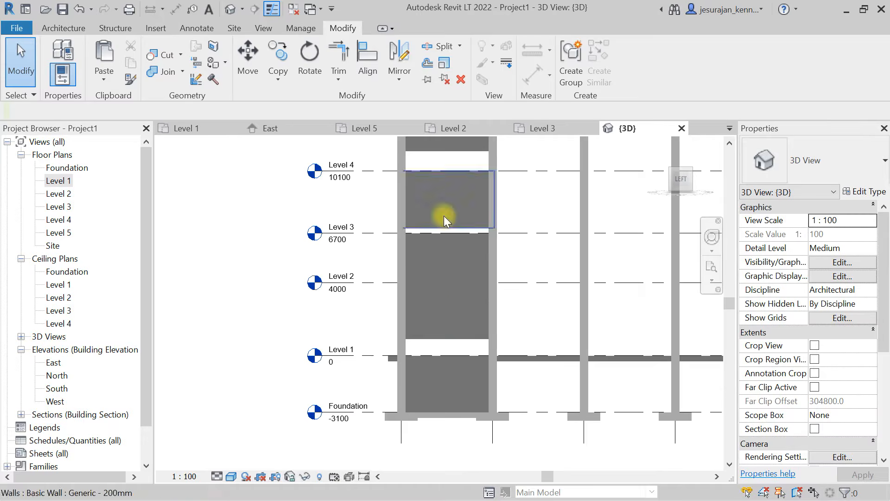
scroll(428, 240, down, 1)
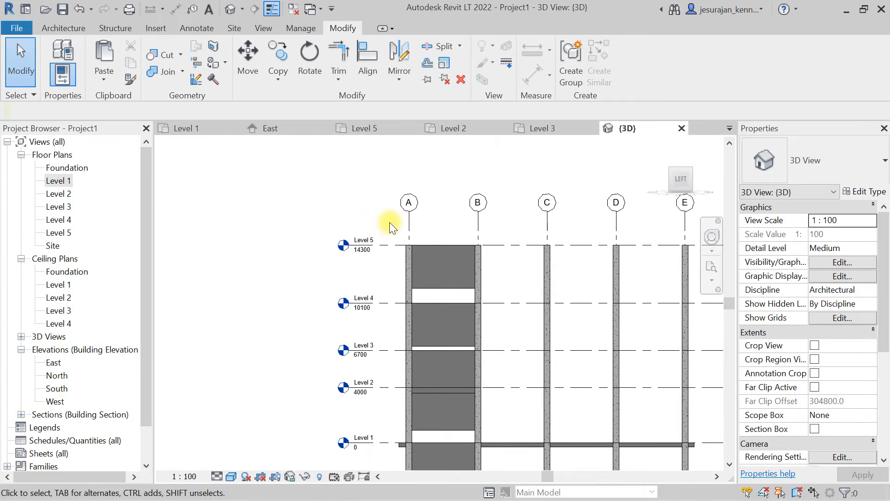
drag(390, 221, 502, 435)
click(690, 61)
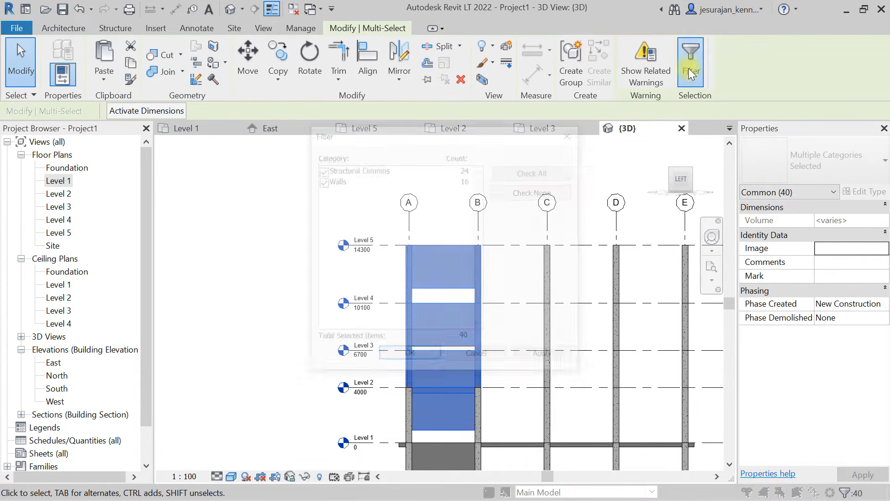
click(556, 191)
click(320, 180)
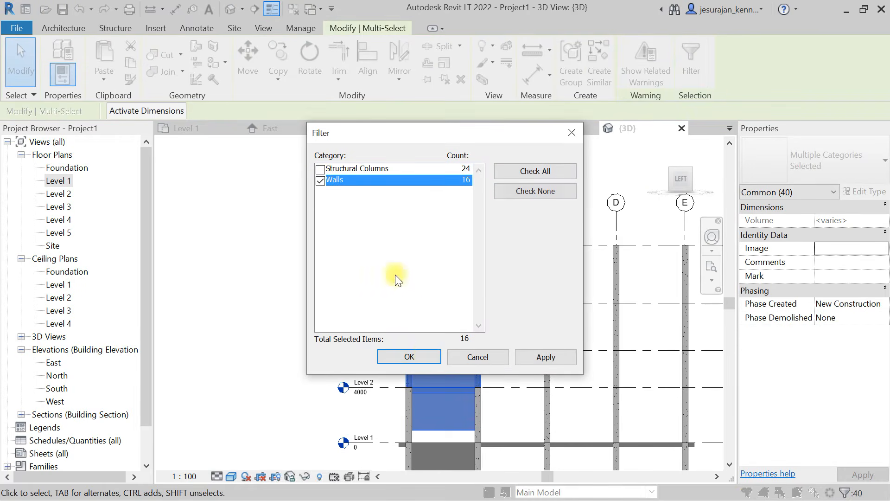
click(422, 356)
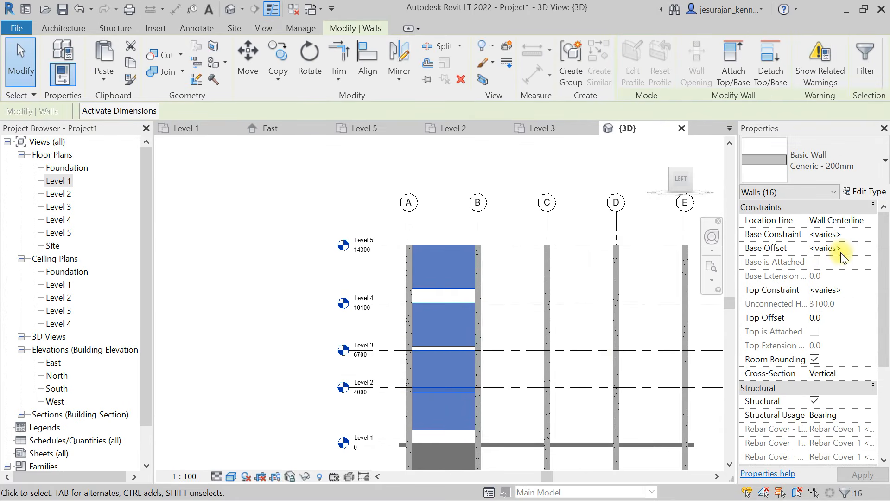
click(843, 251)
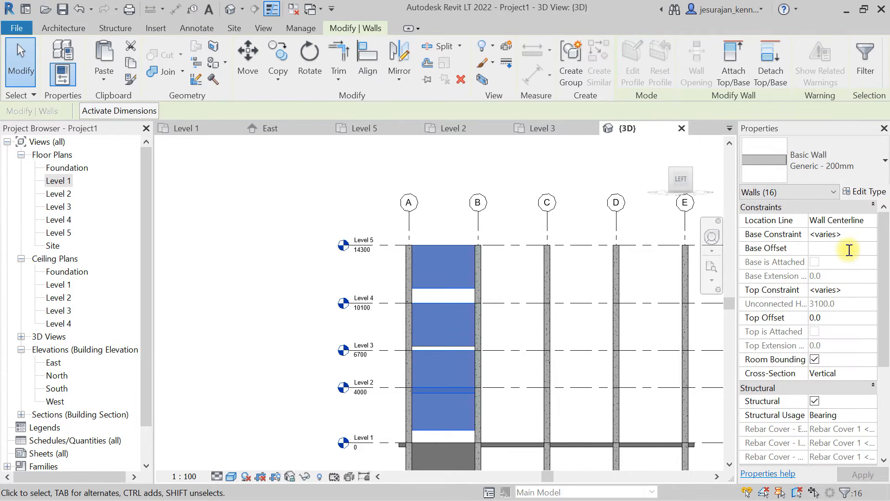
text(0.0)
click(843, 318)
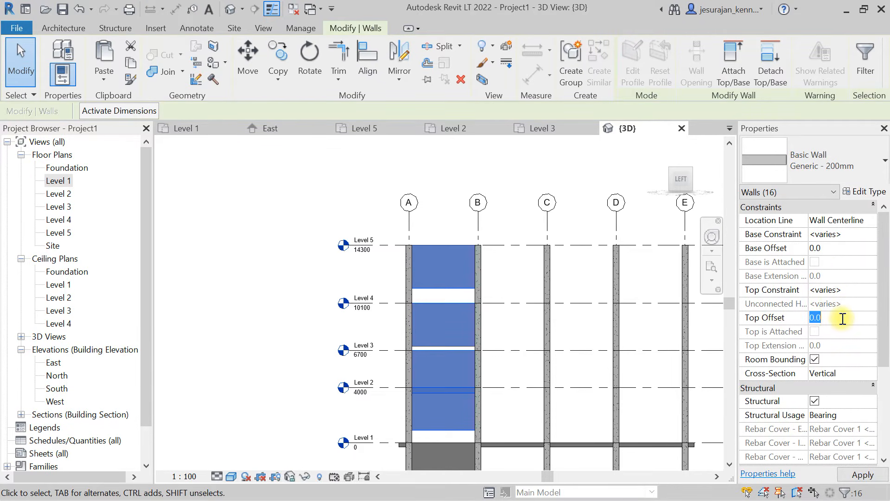
click(503, 280)
- Change the level of the Generic 300mm floor on grids 4 and 5 to Foundation
scroll(440, 212, down, 1)
shift+middle_drag(433, 235, 624, 317)
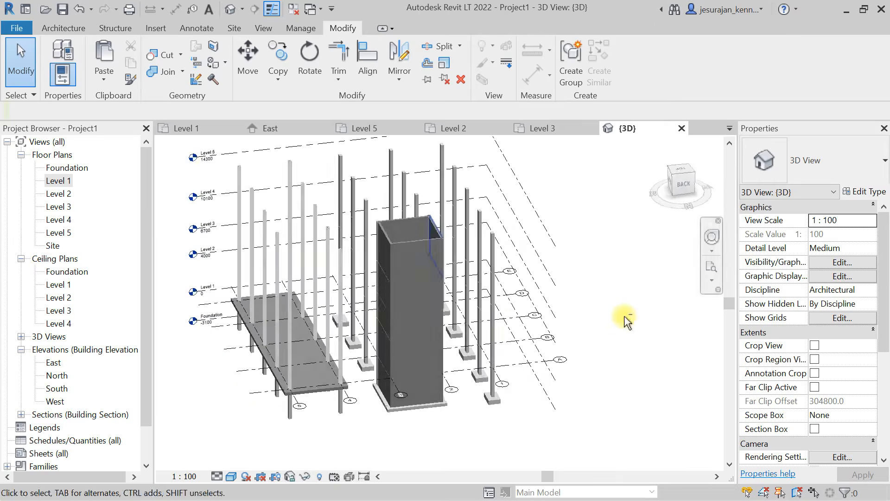
shift+middle_drag(408, 295, 349, 338)
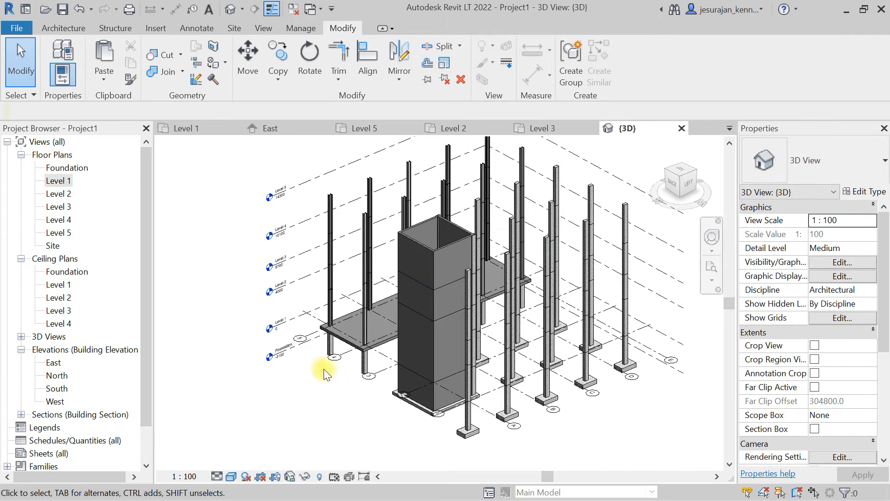
scroll(338, 340, up, 5)
click(339, 303)
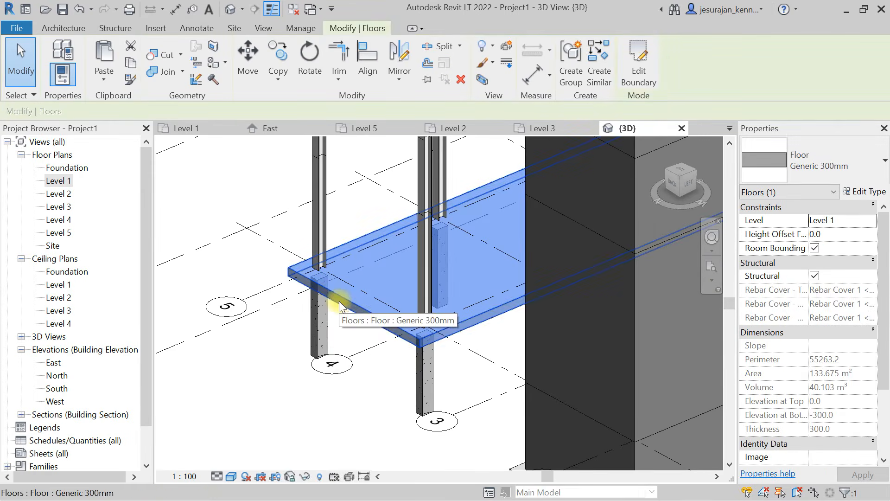
scroll(368, 254, down, 4)
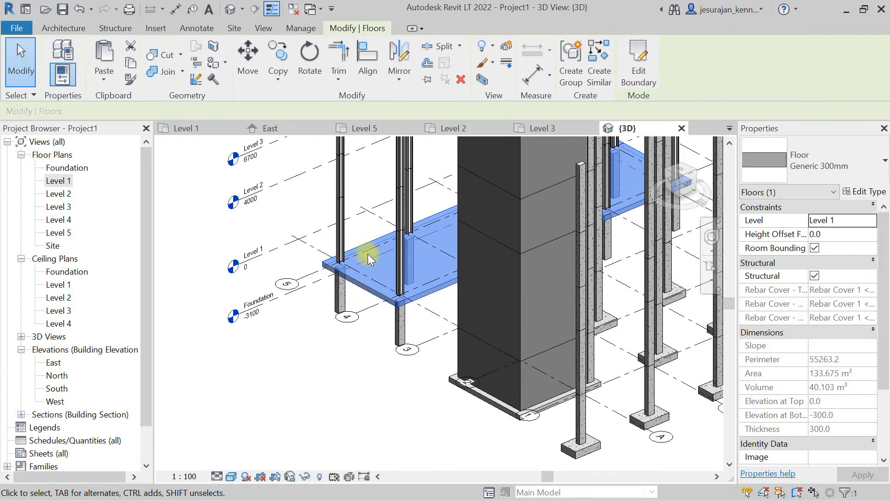
click(871, 222)
click(853, 234)
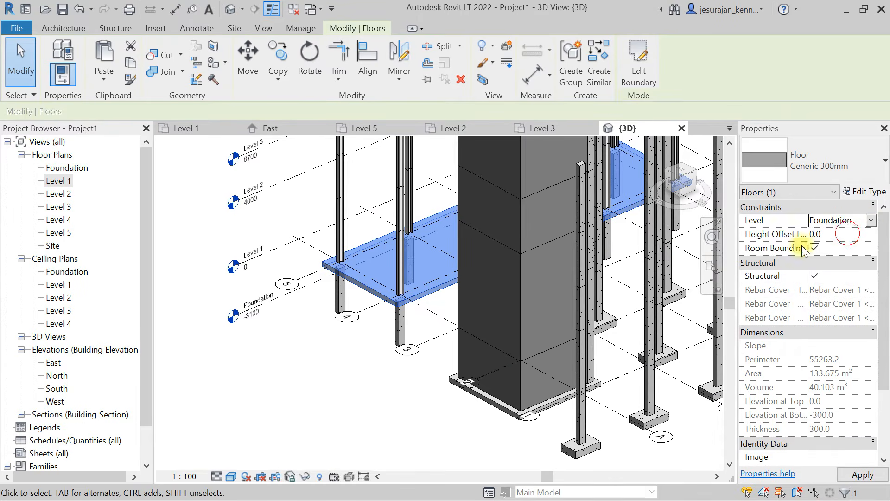
click(360, 408)
shift+middle_drag(348, 395, 352, 345)
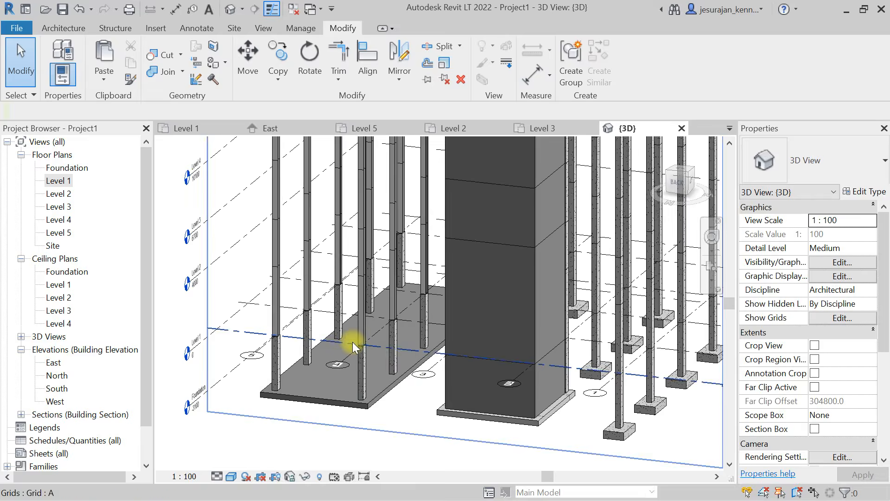
- Look over the columns, core and footings in 3D, and open the Foundation floor plan with all grids in view
scroll(325, 356, down, 5)
shift+middle_drag(302, 364, 531, 403)
shift+middle_drag(586, 384, 335, 362)
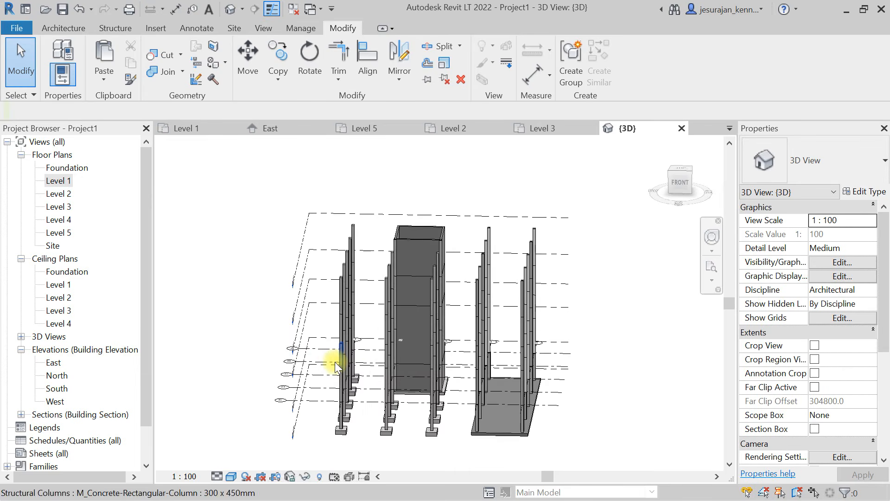
double_click(74, 170)
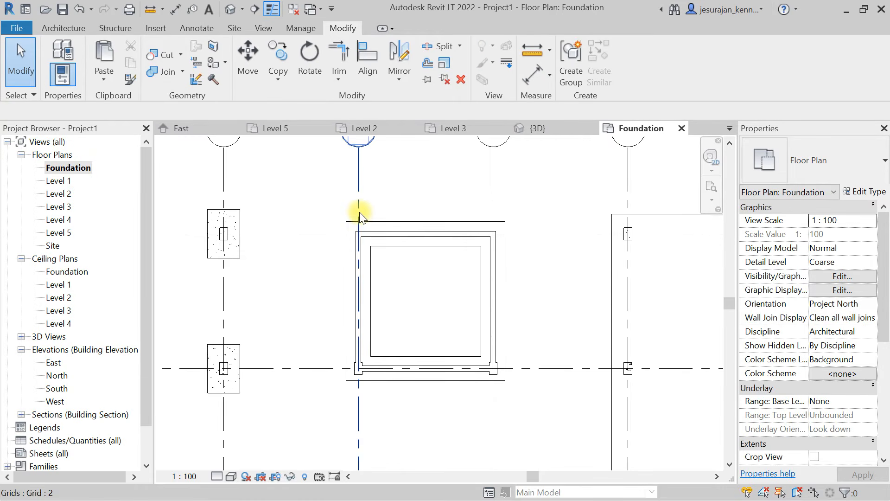
scroll(360, 212, down, 2)
middle_drag(367, 294, 391, 276)
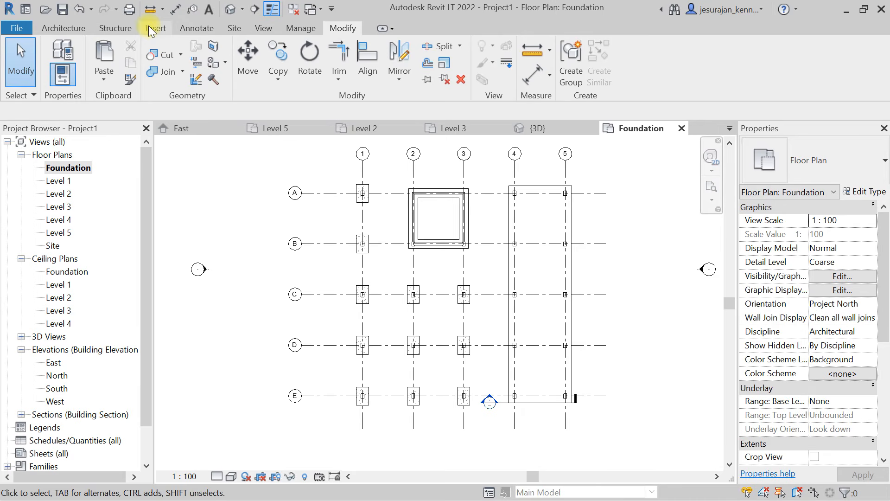
- Load the M_Concrete-Rectangular Beam family from the Structural Framing Concrete library folder for beam placement
click(106, 25)
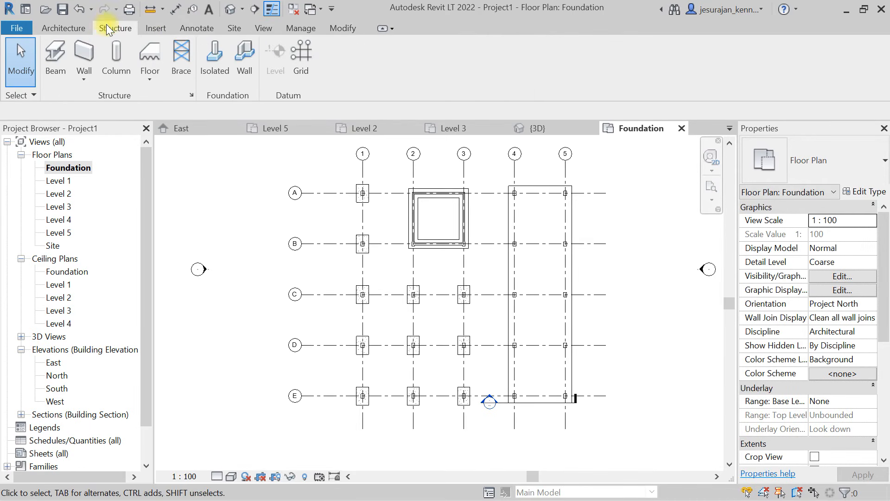
click(51, 65)
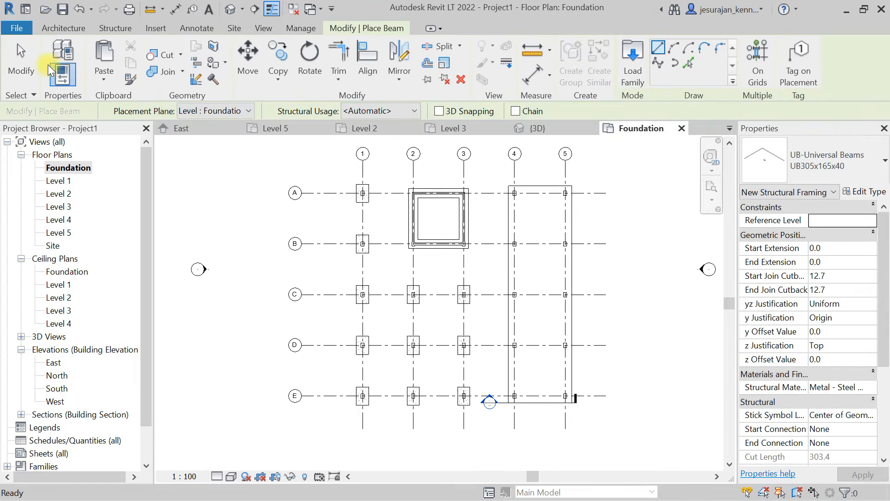
click(827, 152)
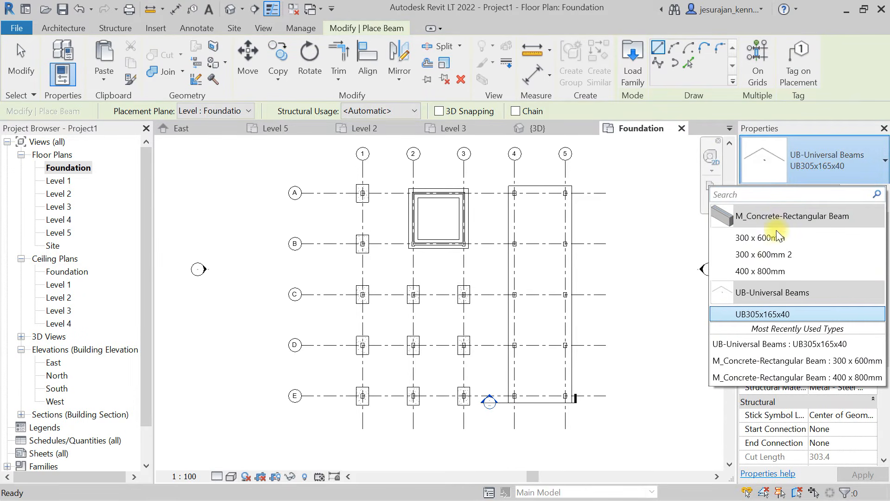
click(820, 165)
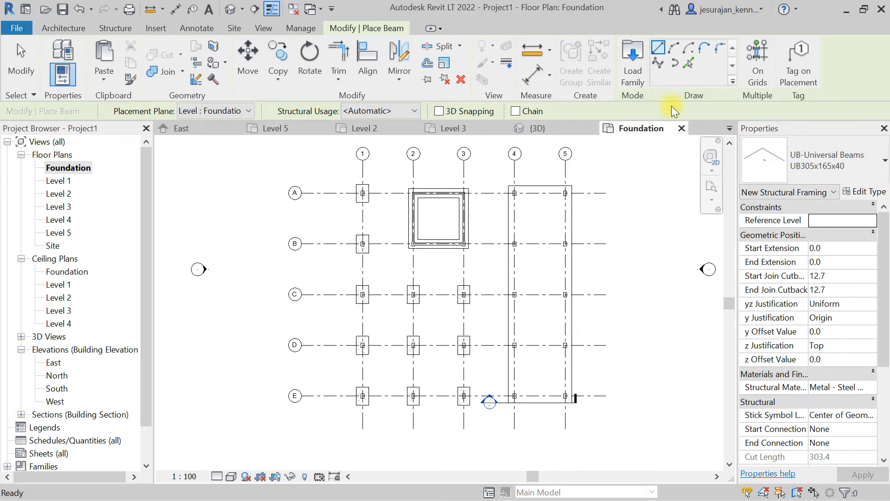
click(632, 59)
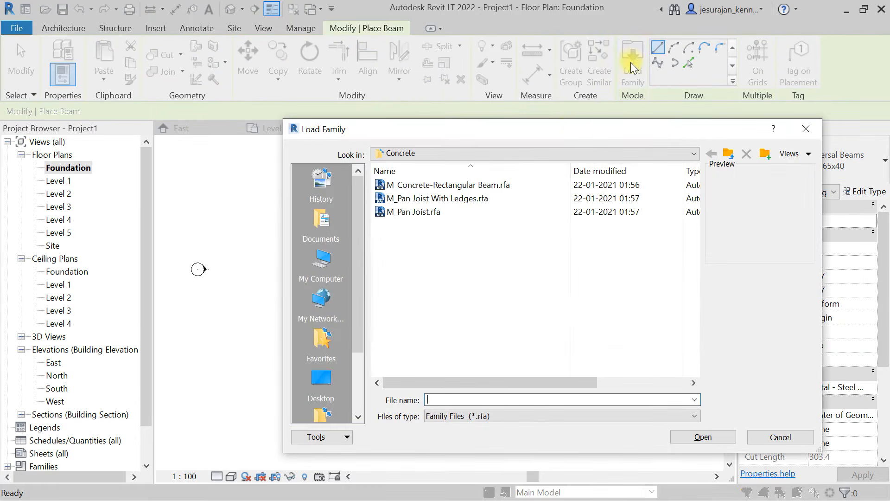
click(508, 154)
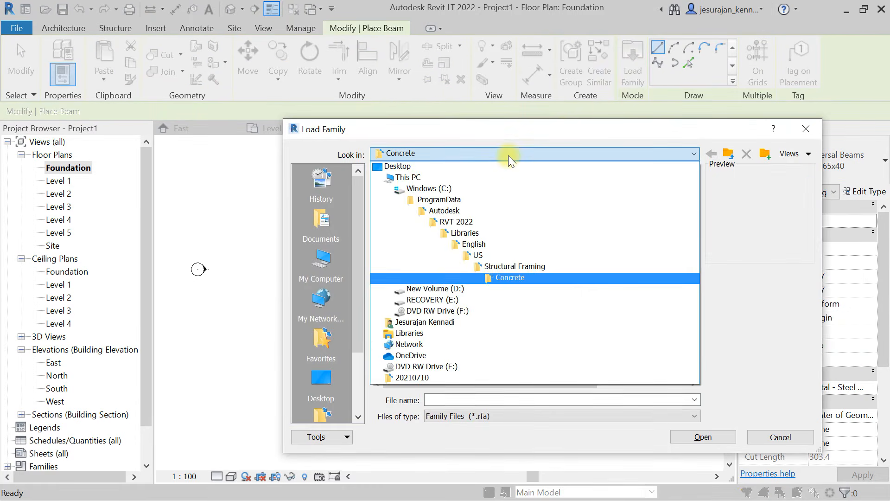
click(508, 268)
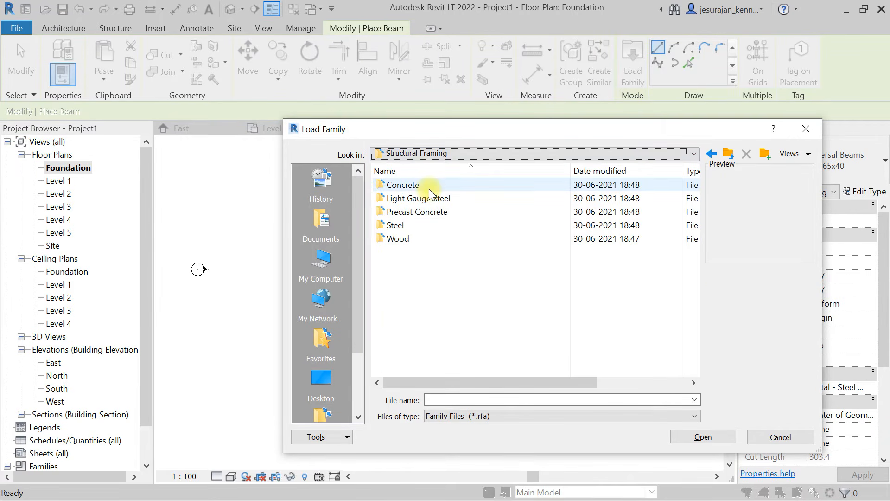
double_click(423, 175)
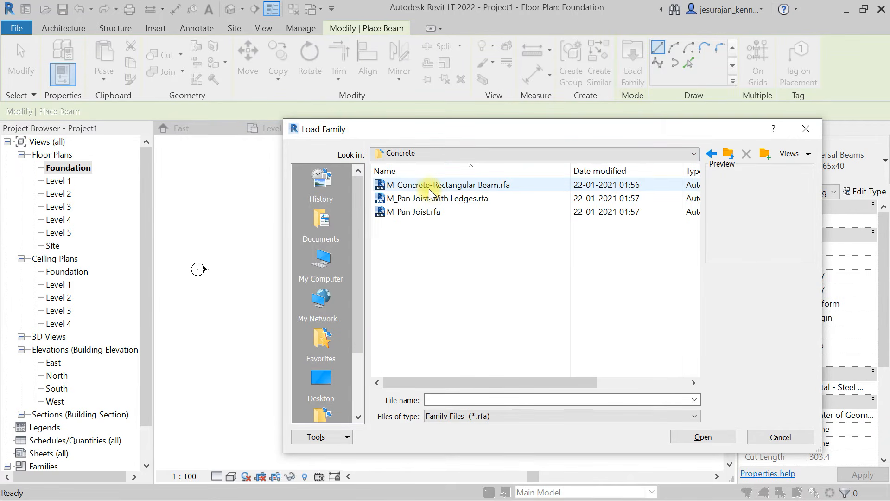
click(464, 186)
click(703, 437)
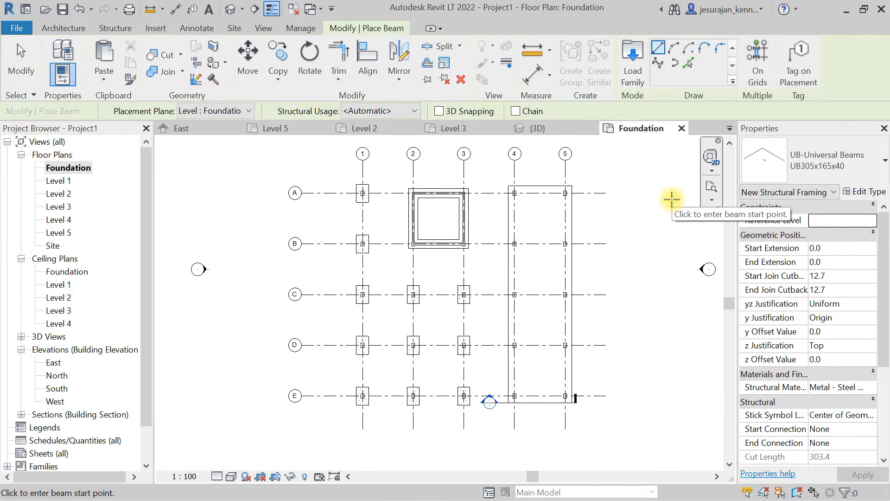
- Place 300 x 600mm concrete rectangular beams on the Foundation level along all grid lines 1 to 5 and A to E
click(792, 163)
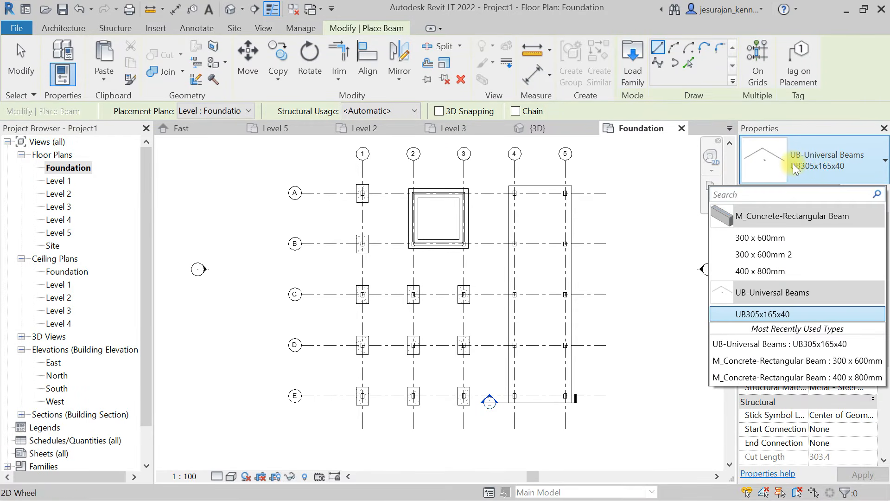
click(783, 238)
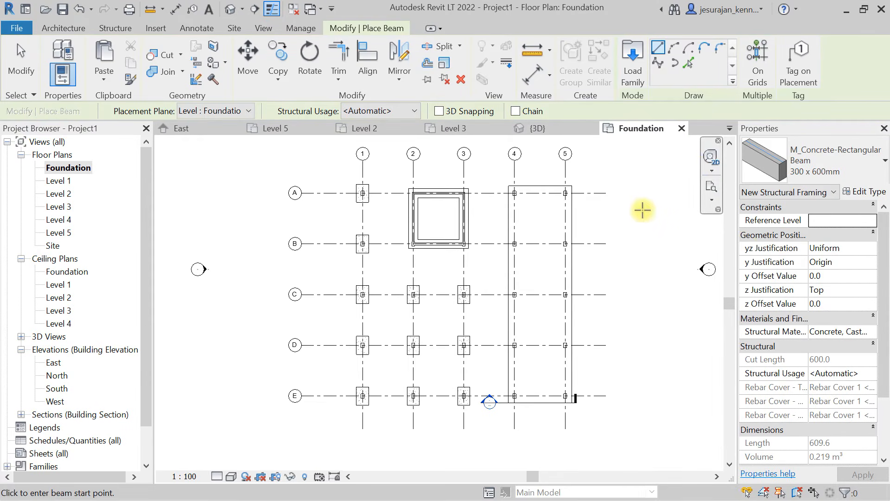
click(752, 57)
click(768, 70)
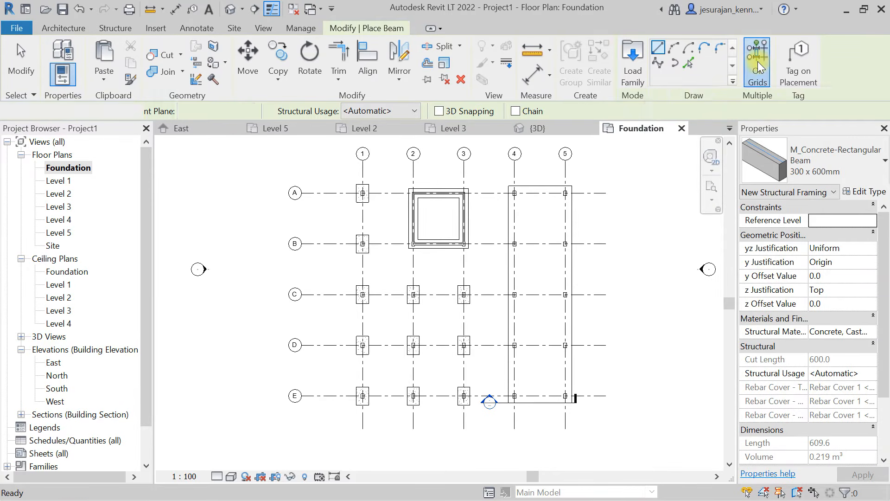
drag(604, 420, 341, 181)
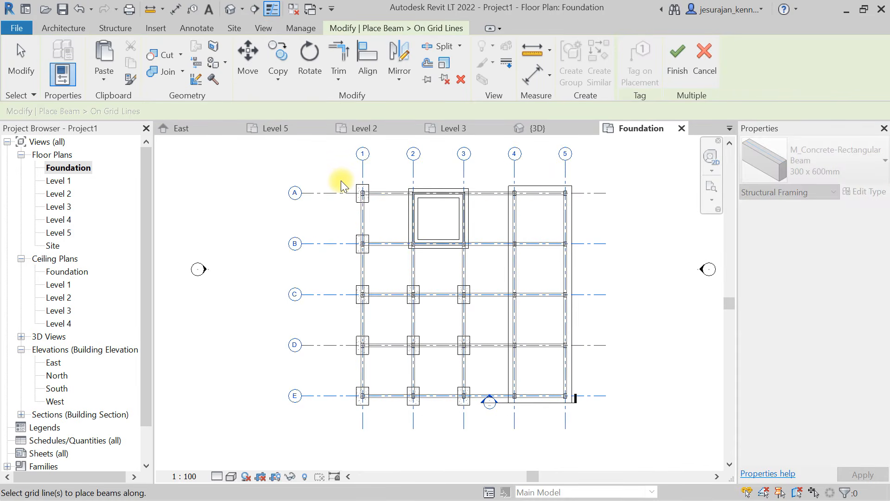
click(672, 74)
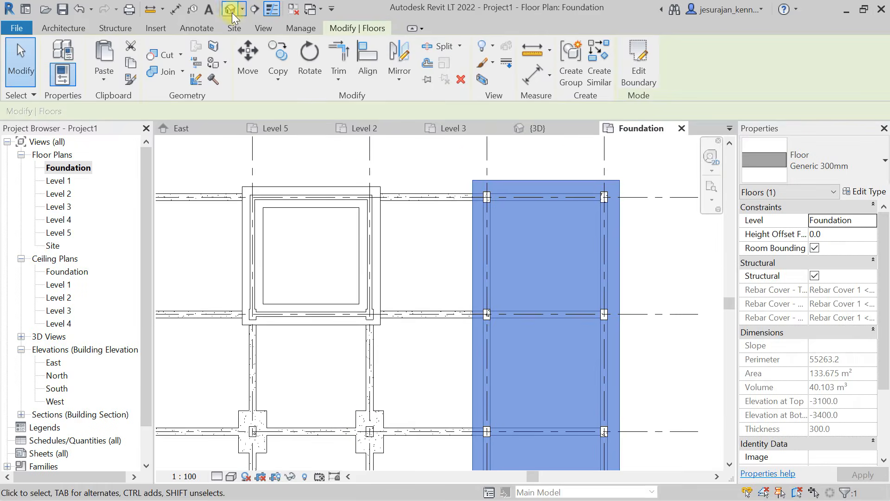
- Examine in 3D and from the front how the foundation beams meet the floor slab on grids 4 and 5
click(230, 9)
shift+middle_drag(506, 331, 392, 272)
scroll(325, 357, up, 3)
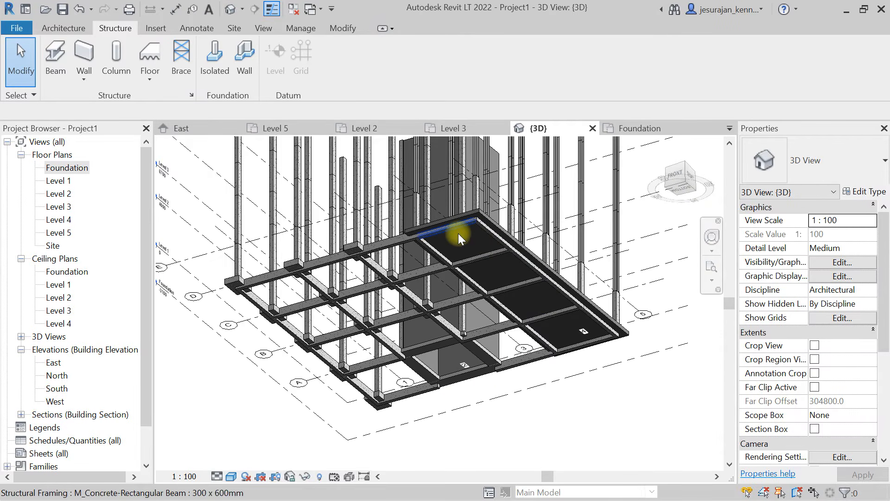
shift+middle_drag(459, 232, 495, 323)
scroll(496, 318, up, 4)
click(499, 305)
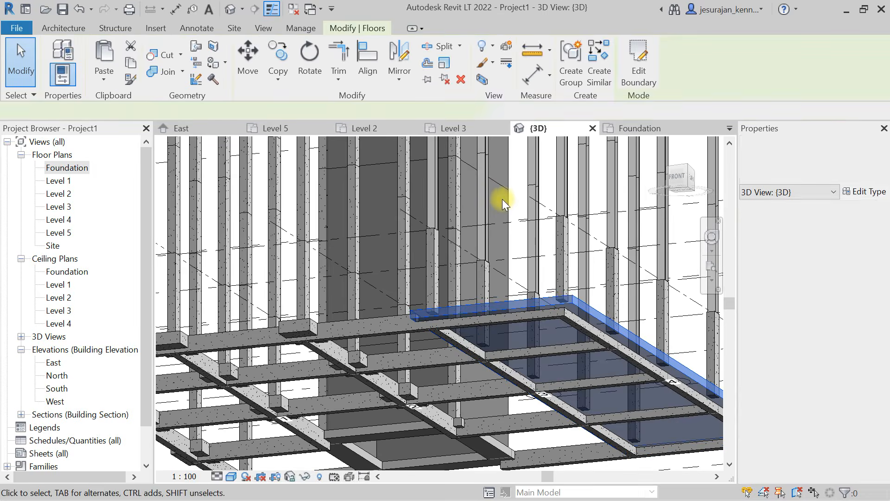
shift+middle_drag(502, 196, 480, 353)
scroll(486, 359, up, 3)
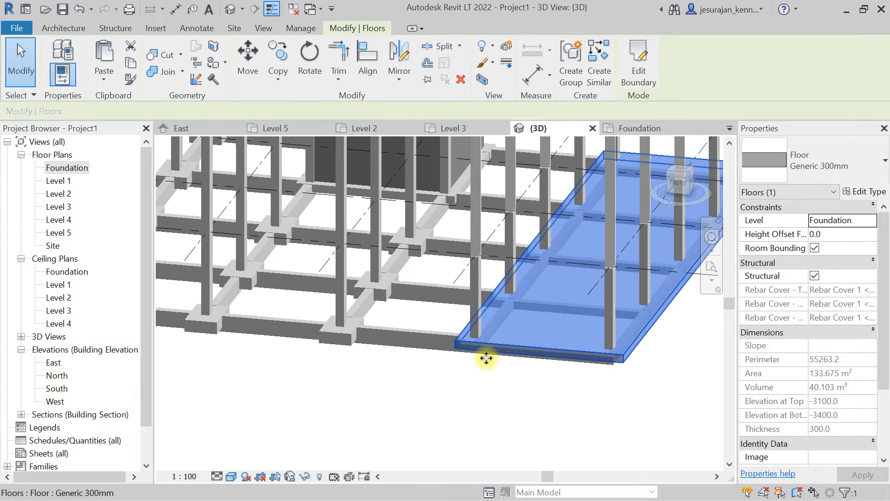
scroll(487, 342, down, 5)
shift+middle_drag(382, 276, 420, 218)
click(679, 186)
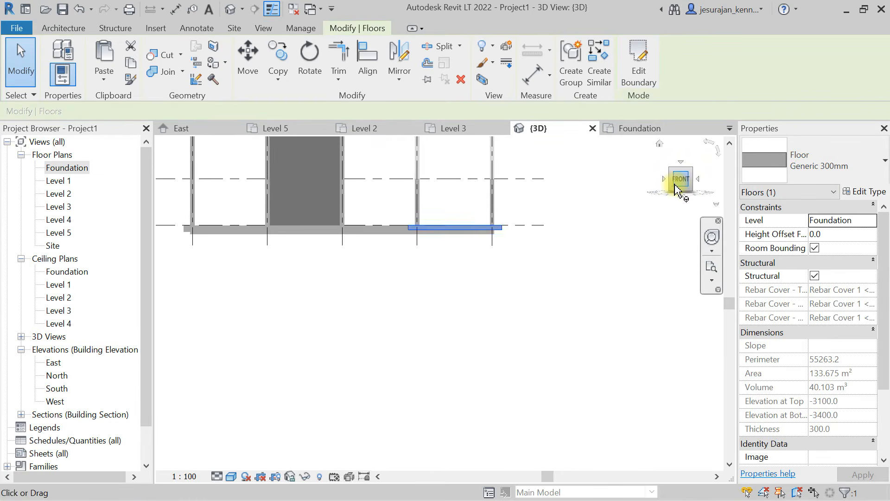
- Select the Foundation-level elements, keep only structural framing, and copy the beams aligned to Levels 1 through 5
click(603, 224)
middle_drag(505, 243, 604, 239)
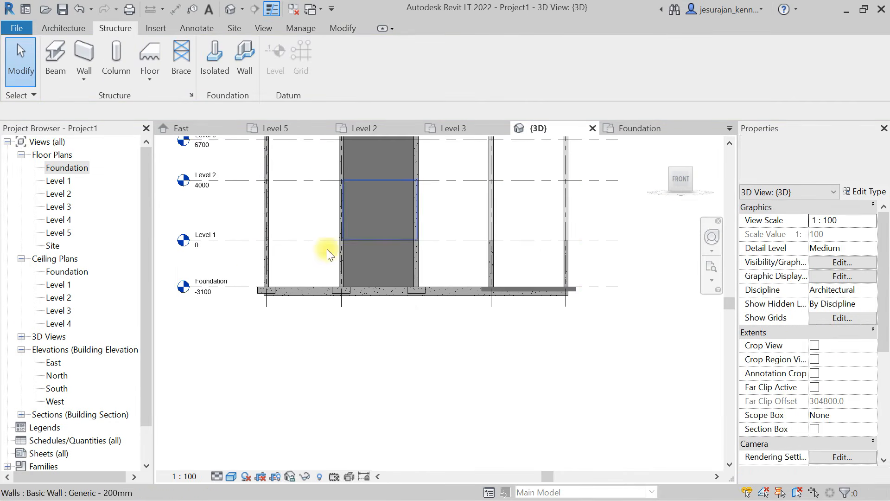
drag(239, 263, 618, 346)
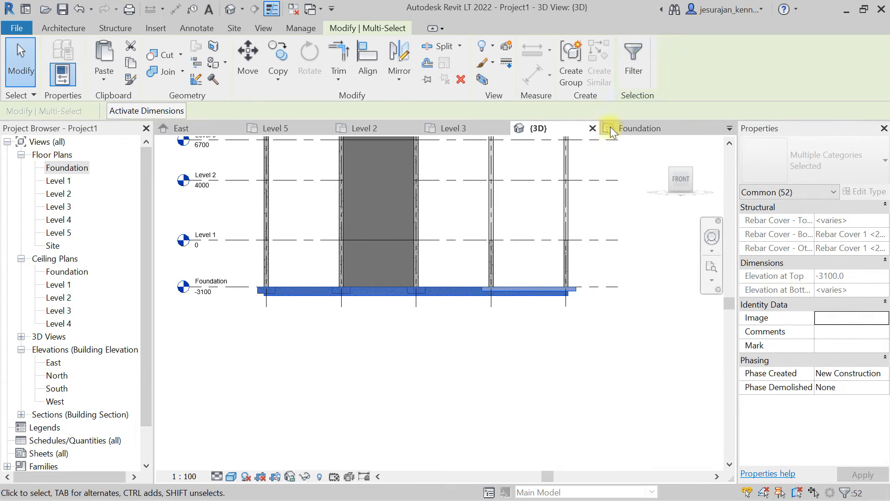
click(634, 60)
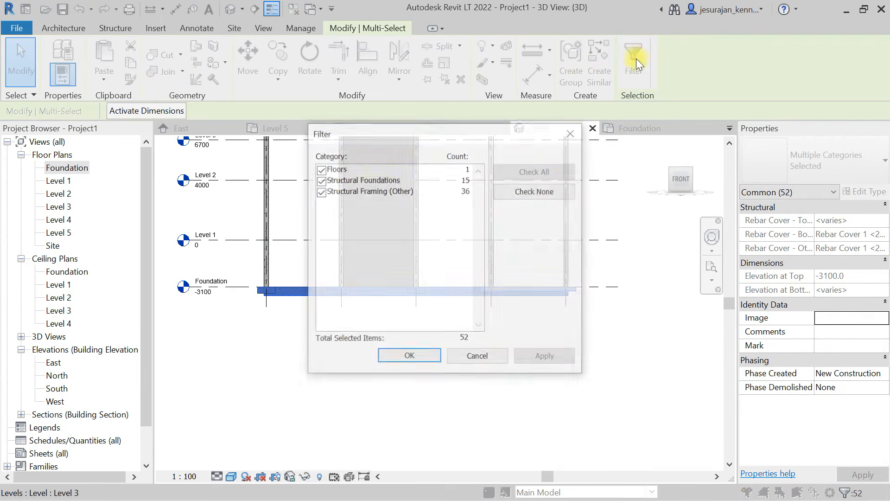
click(547, 191)
click(319, 192)
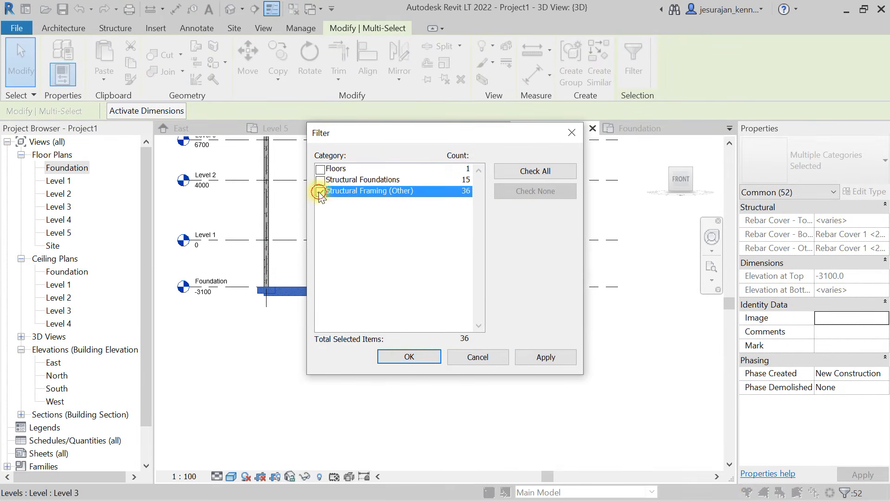
click(425, 357)
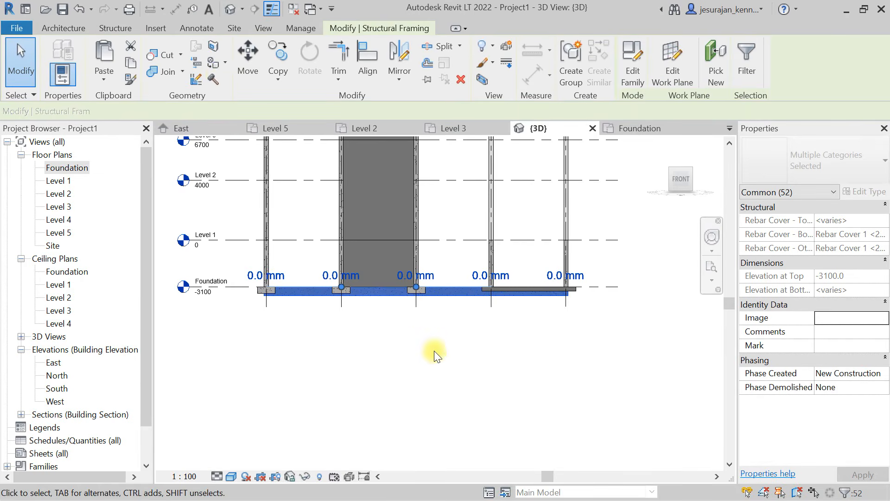
click(132, 65)
click(104, 80)
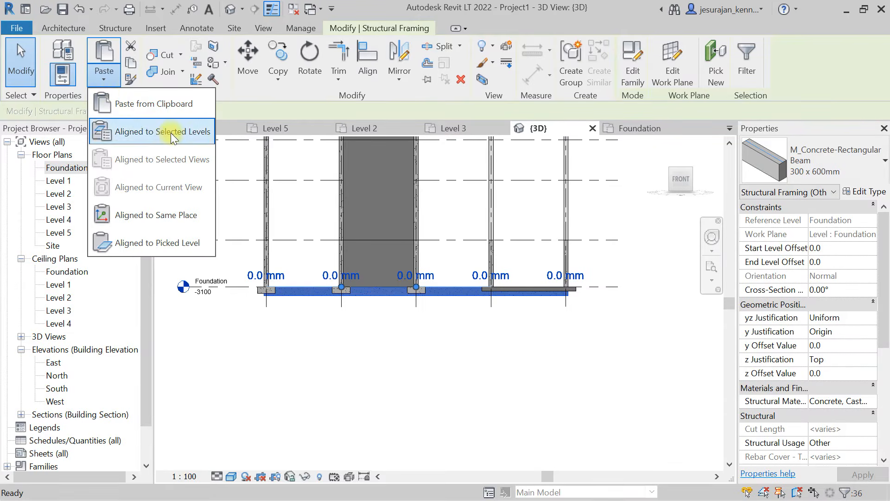
click(155, 131)
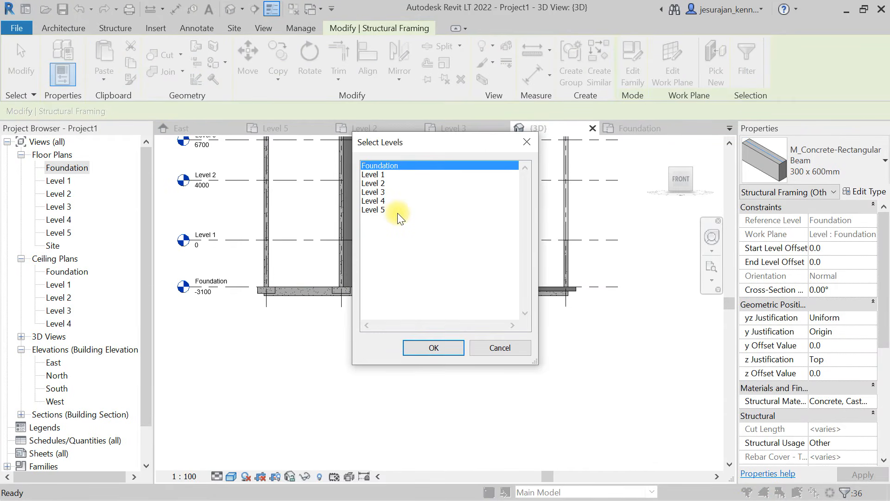
drag(380, 214, 378, 176)
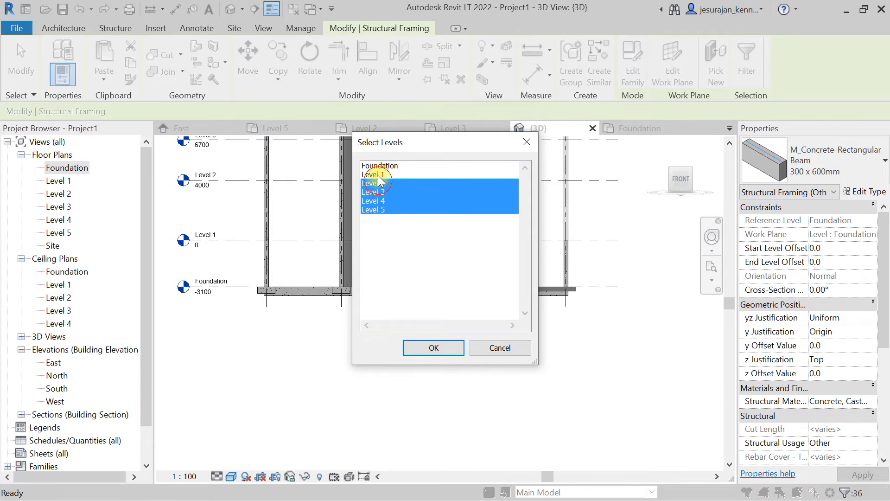
click(447, 348)
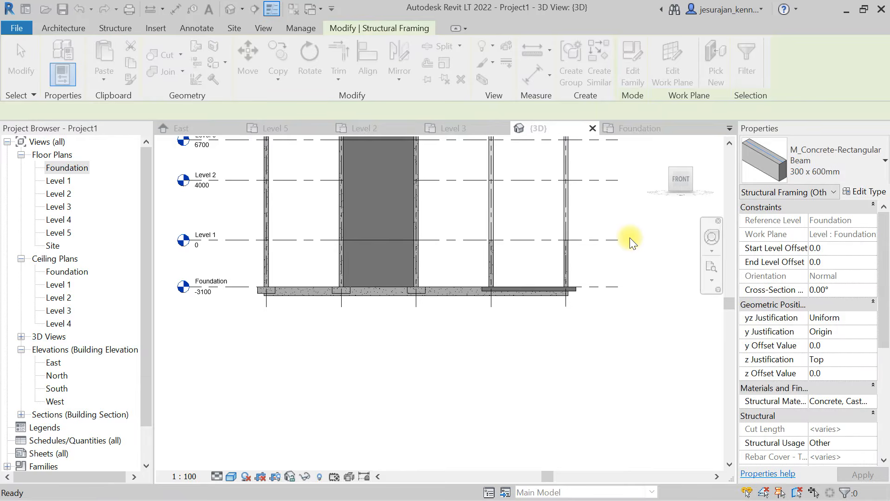
- Inspect the copied beams on all levels in 3D and from the front, including the floor edge at Foundation level
shift+middle_drag(597, 242, 554, 296)
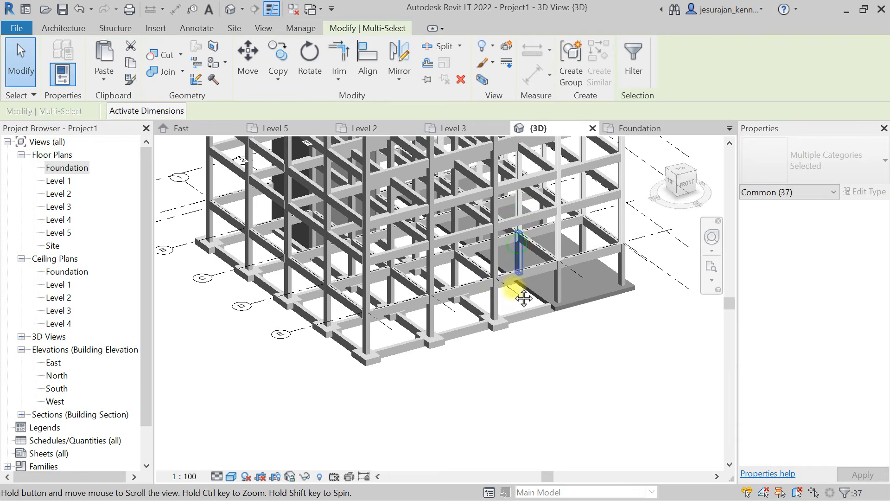
scroll(513, 292, down, 8)
shift+middle_drag(612, 342, 537, 246)
shift+middle_drag(544, 259, 631, 230)
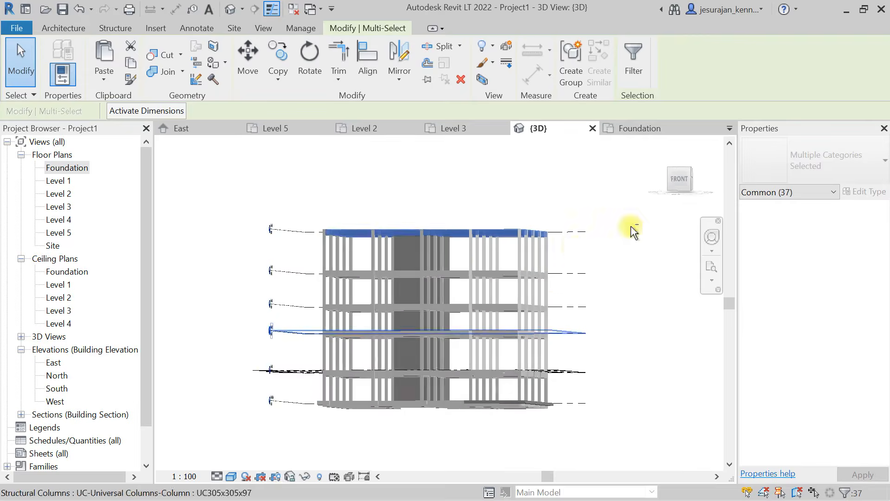
click(680, 179)
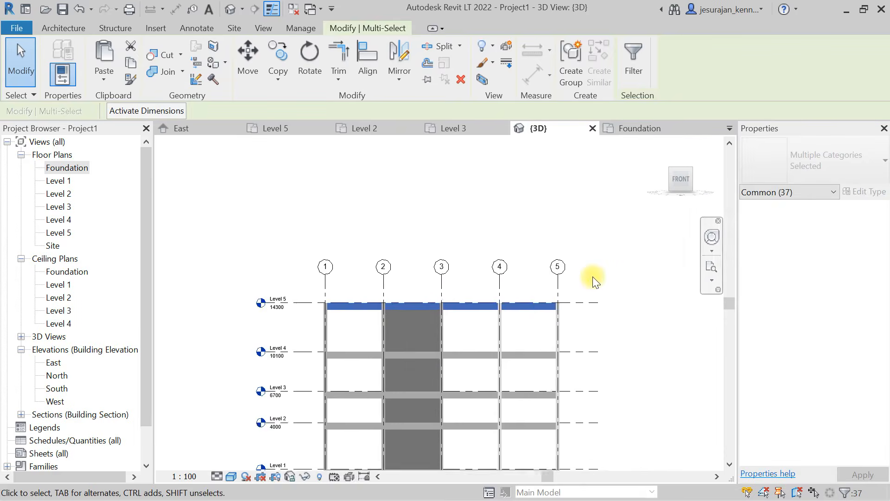
middle_drag(512, 412, 467, 293)
scroll(475, 357, up, 2)
scroll(478, 357, up, 3)
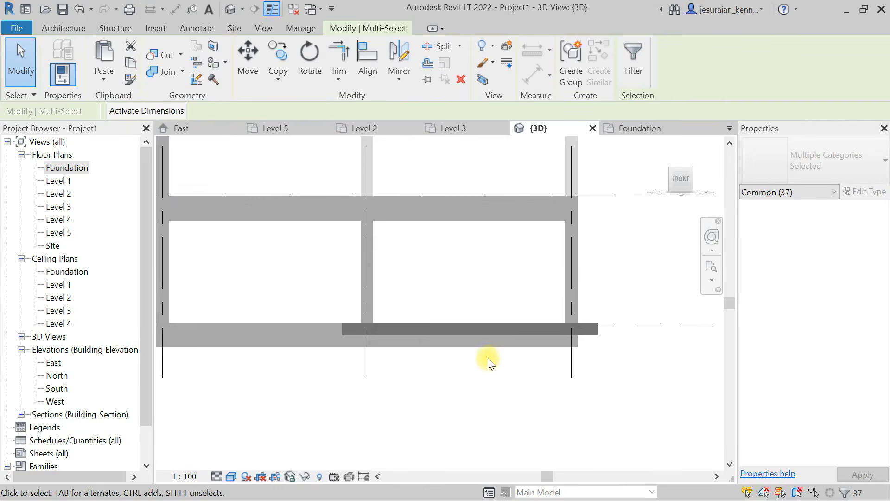
drag(600, 368, 471, 302)
scroll(492, 264, down, 3)
mouse_move(454, 272)
shift+middle_down()
mouse_move(482, 308)
mouse_move(461, 278)
shift+middle_up()
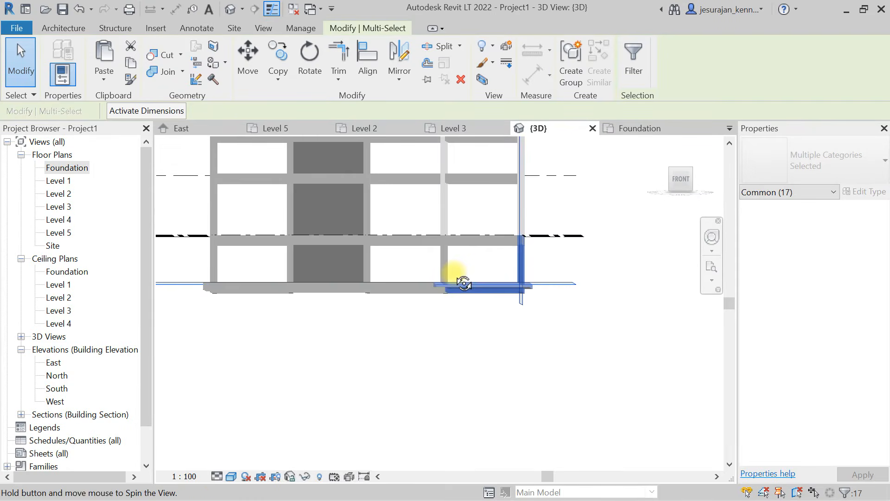
shift+middle_drag(445, 222, 403, 361)
click(678, 186)
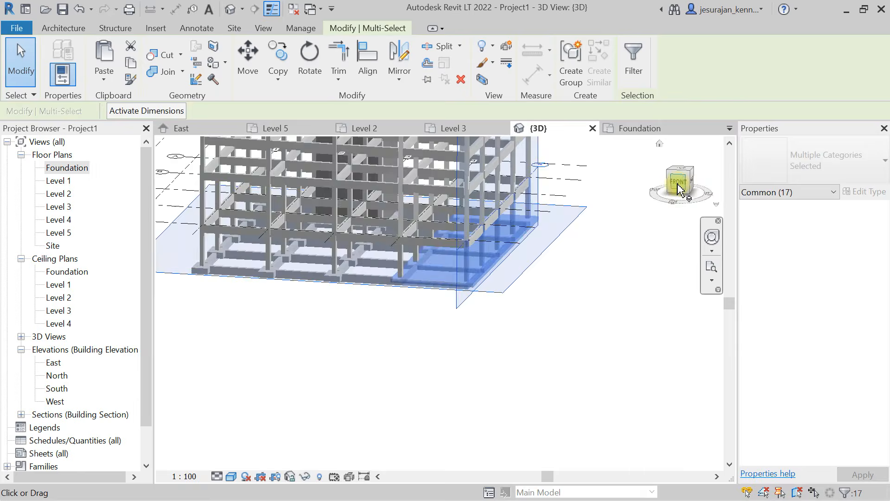
- Select the Foundation-level elements between grids 4 and 5, keep only structural framing, and delete those beams
scroll(507, 367, up, 4)
drag(362, 289, 453, 347)
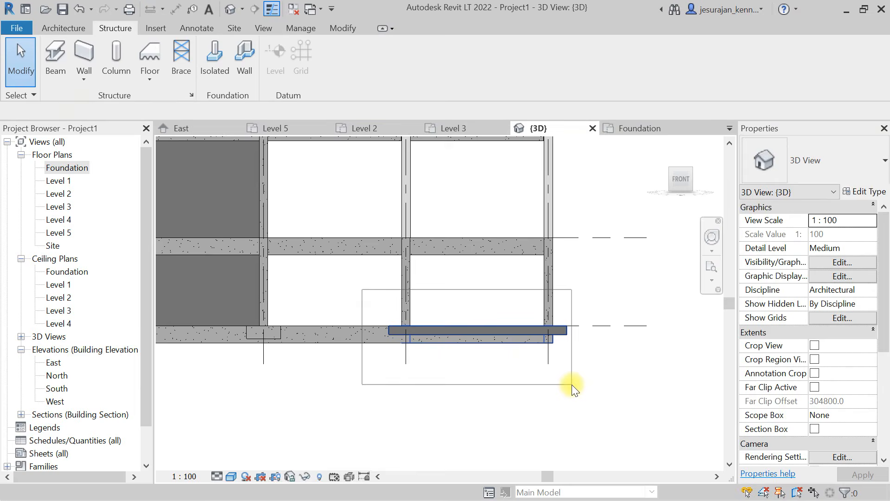
drag(571, 385, 572, 384)
click(635, 62)
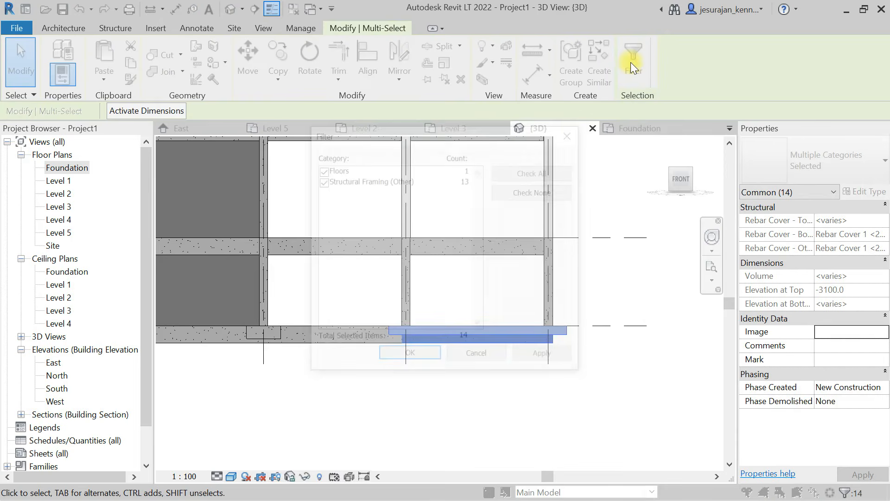
click(554, 192)
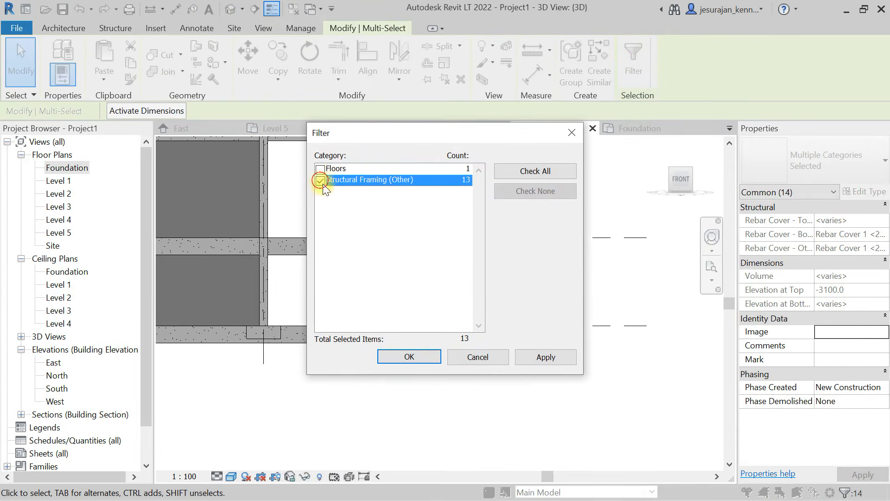
click(409, 357)
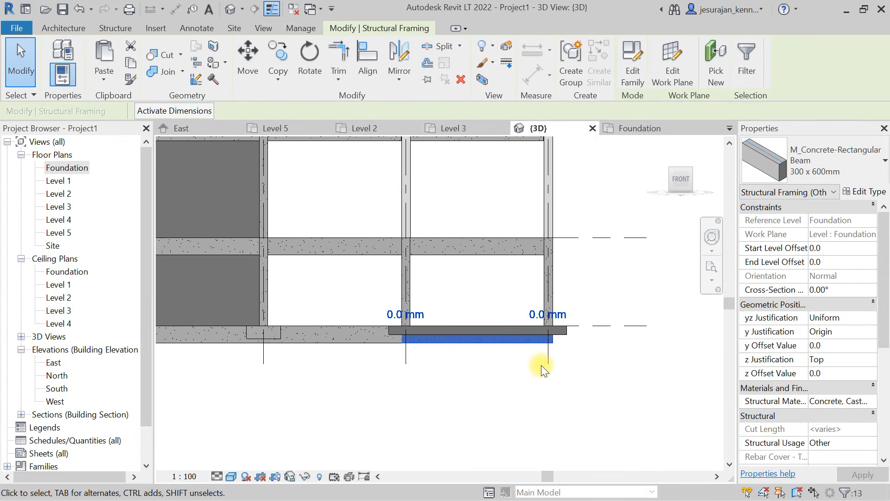
key(Delete)
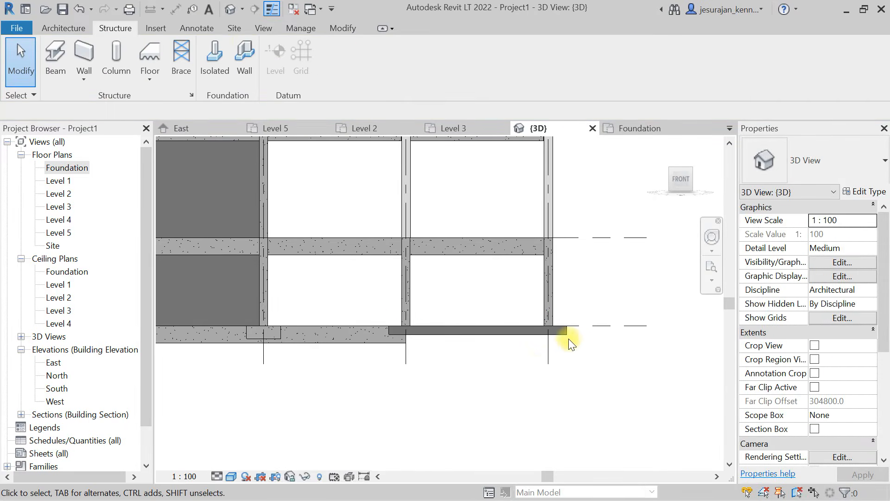
- Duplicate the foundation floor's type as Generic 600mm and set its structure layer thickness to 600 mm
click(563, 334)
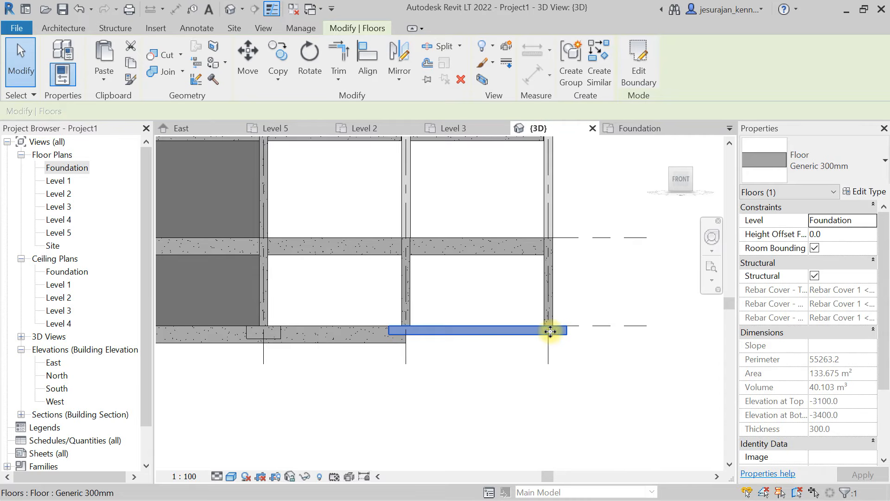
click(851, 170)
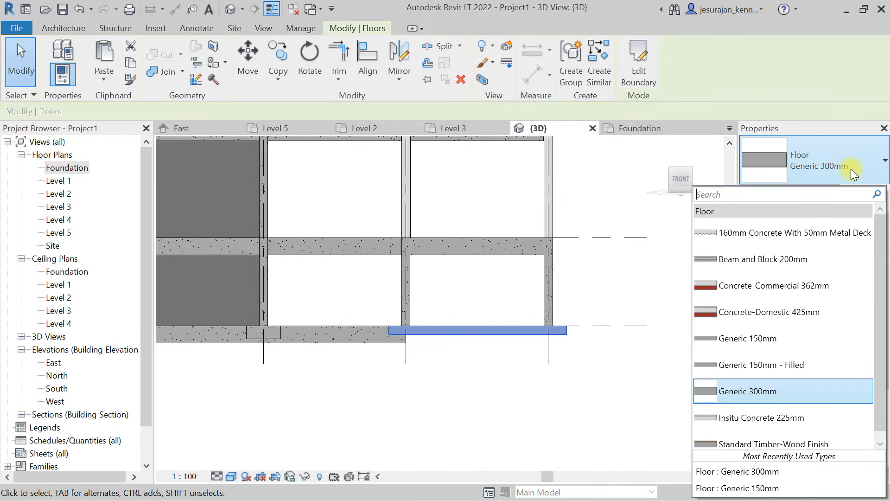
click(850, 169)
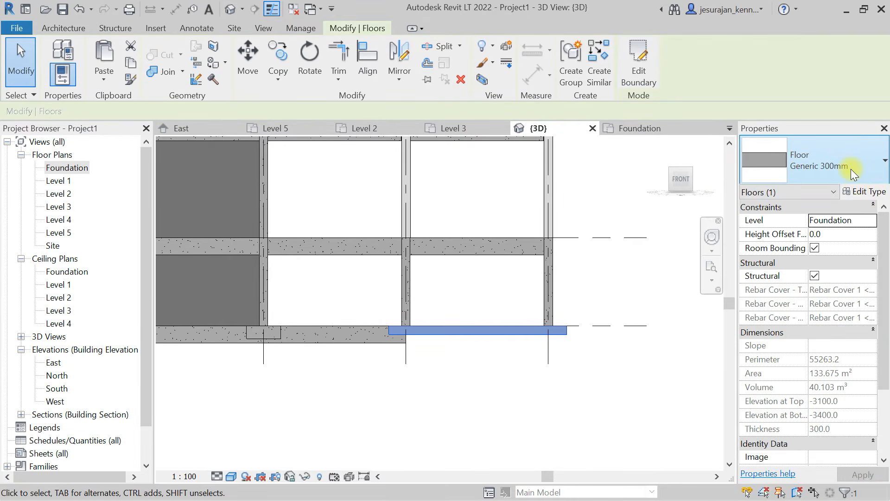
click(870, 191)
click(808, 117)
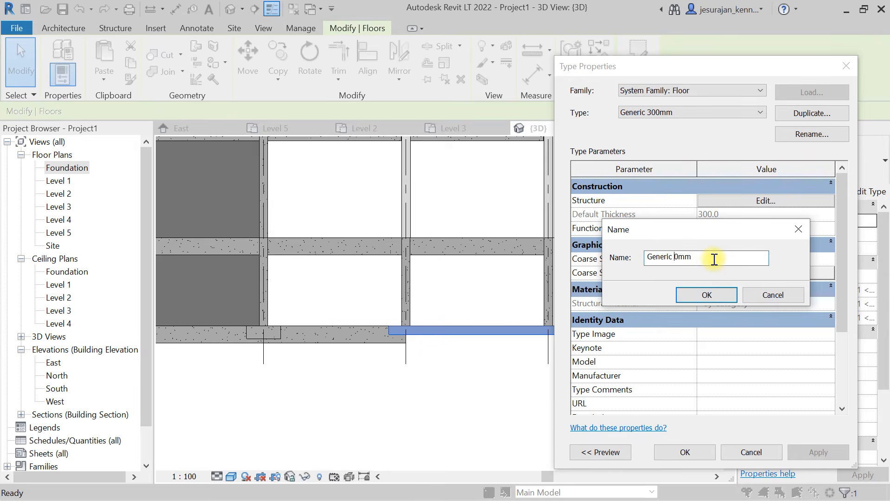
click(721, 291)
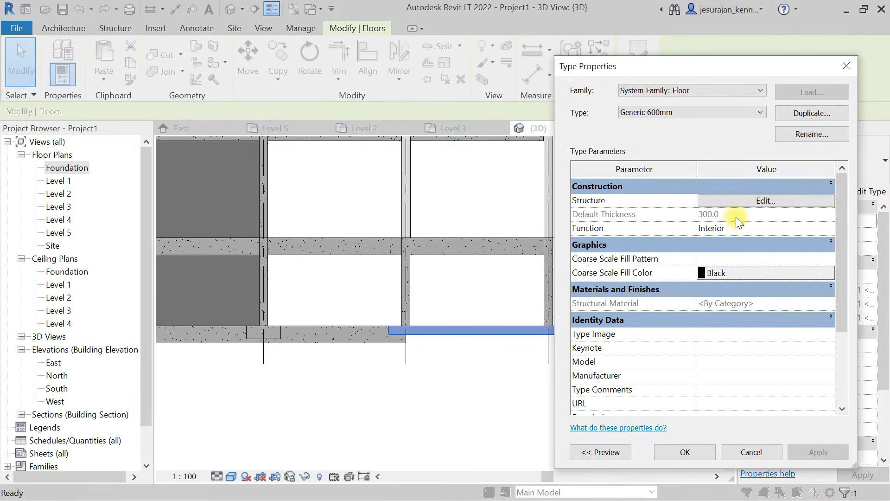
click(731, 203)
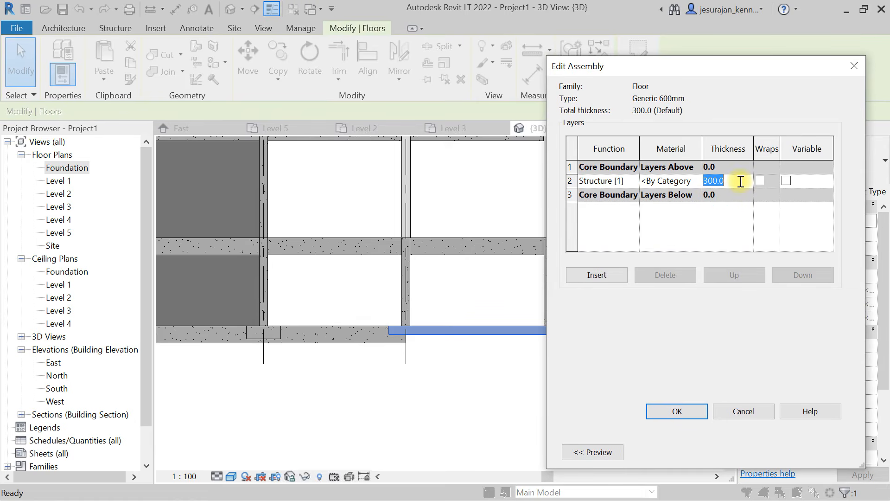
click(688, 411)
click(684, 452)
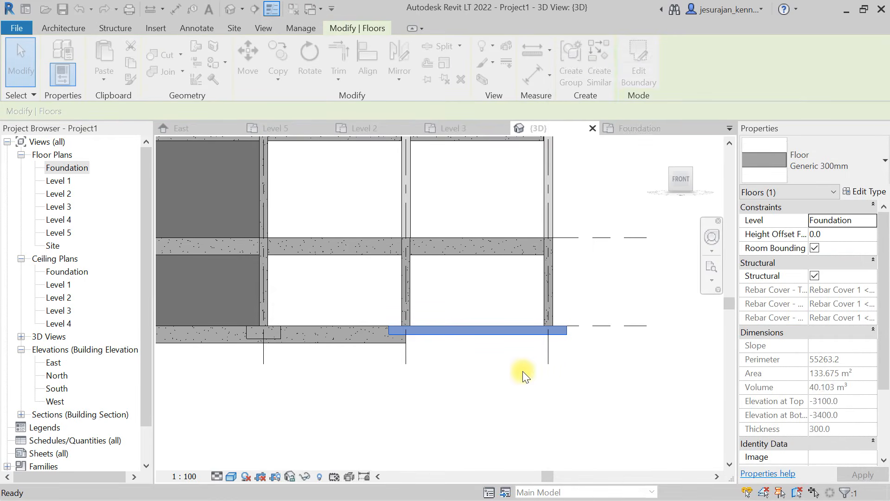
key(Escape)
- Examine in 3D how the thickened foundation floor meets the columns and the adjoining foundation beam
scroll(550, 243, down, 2)
shift+middle_drag(551, 243, 592, 353)
click(561, 308)
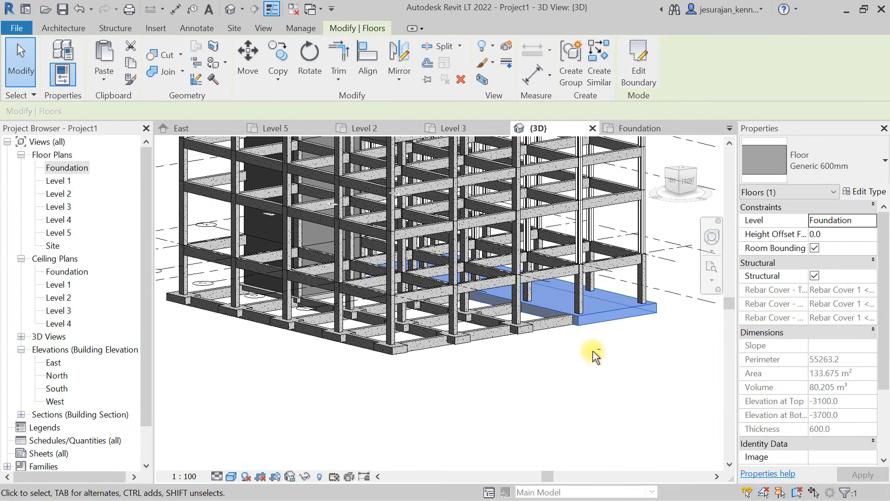
scroll(592, 354, up, 4)
click(533, 342)
scroll(529, 369, up, 3)
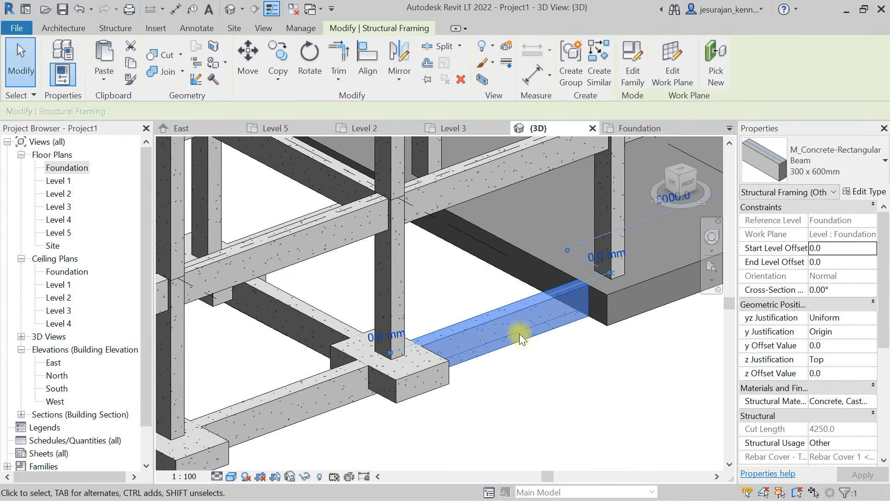
scroll(587, 298, down, 4)
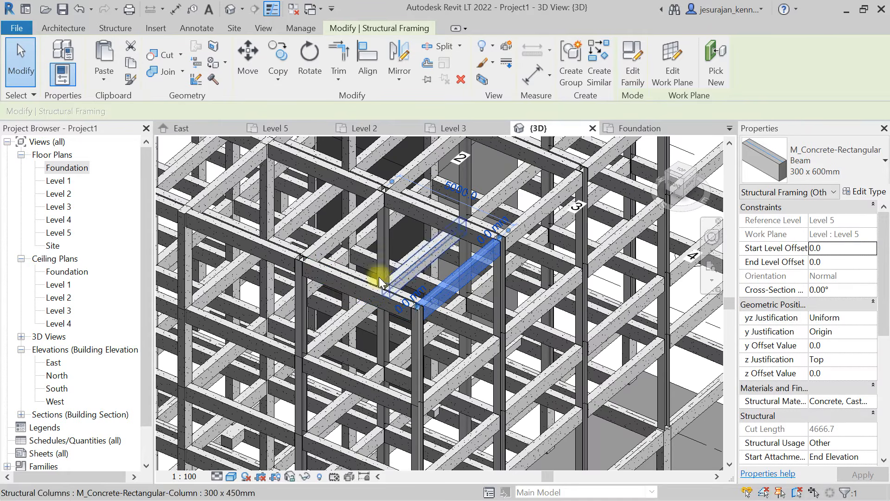
- Inspect the Level 5 beams and the wall core in 3D, and review all levels from the front
click(360, 288)
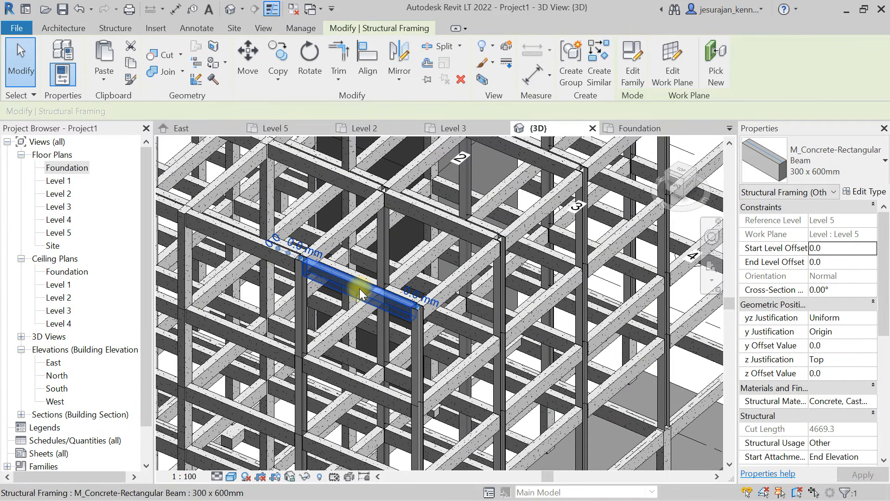
scroll(410, 248, down, 3)
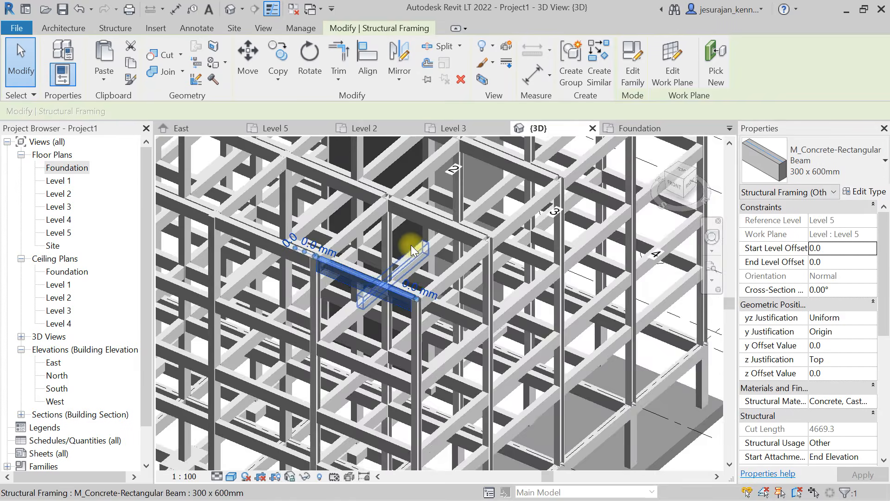
scroll(411, 253, down, 2)
shift+middle_drag(551, 209, 555, 375)
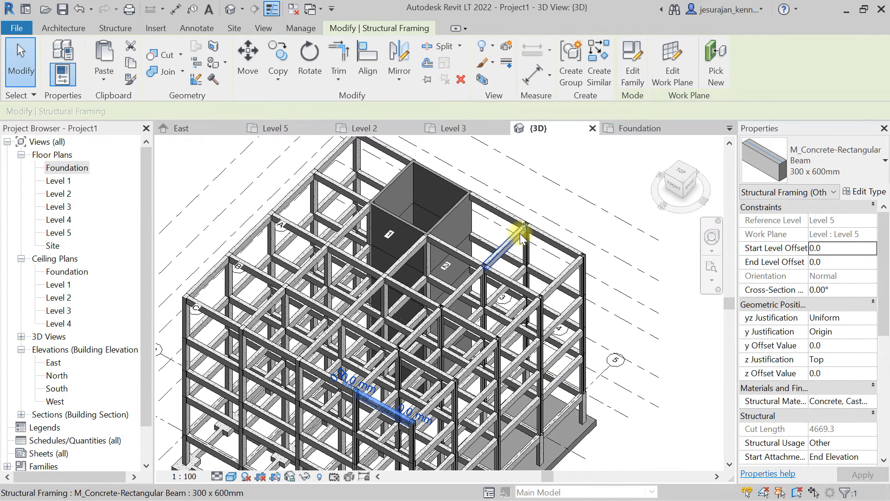
middle_drag(453, 144, 453, 278)
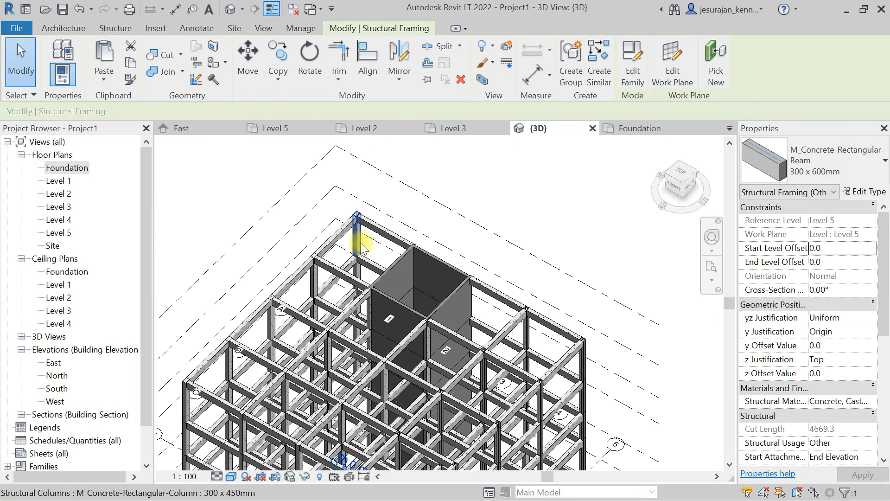
scroll(361, 231, up, 5)
scroll(411, 175, down, 6)
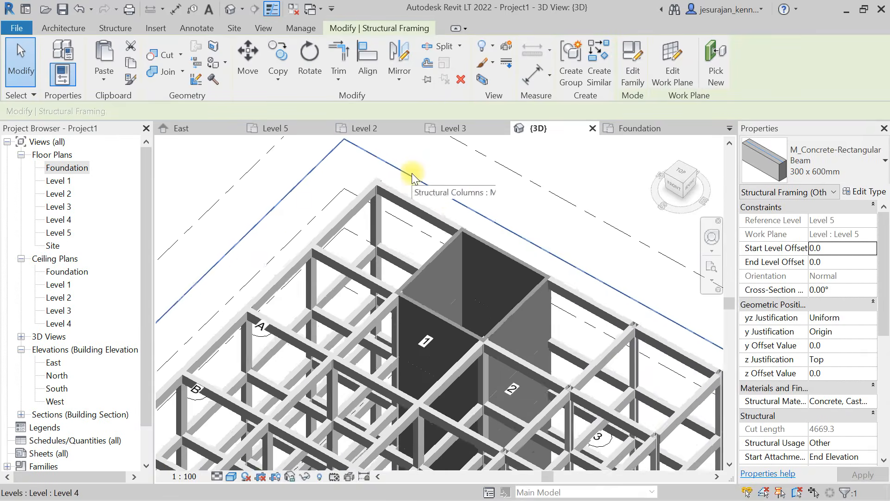
click(675, 192)
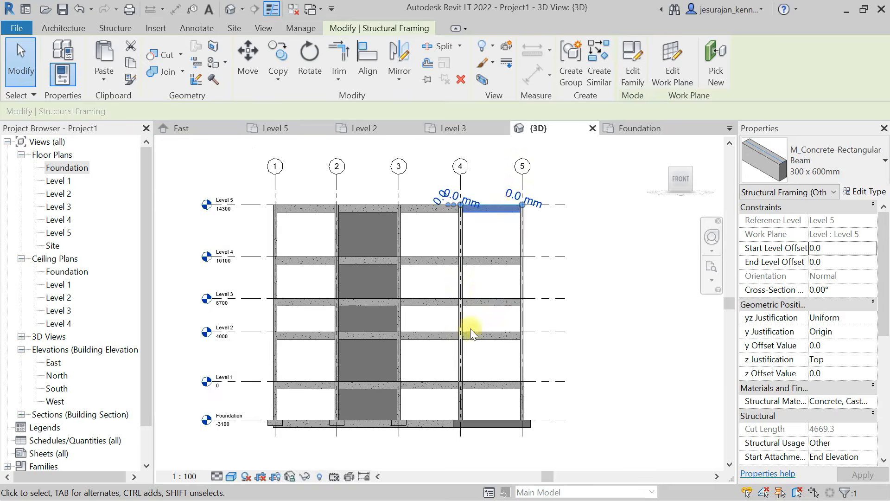
click(496, 424)
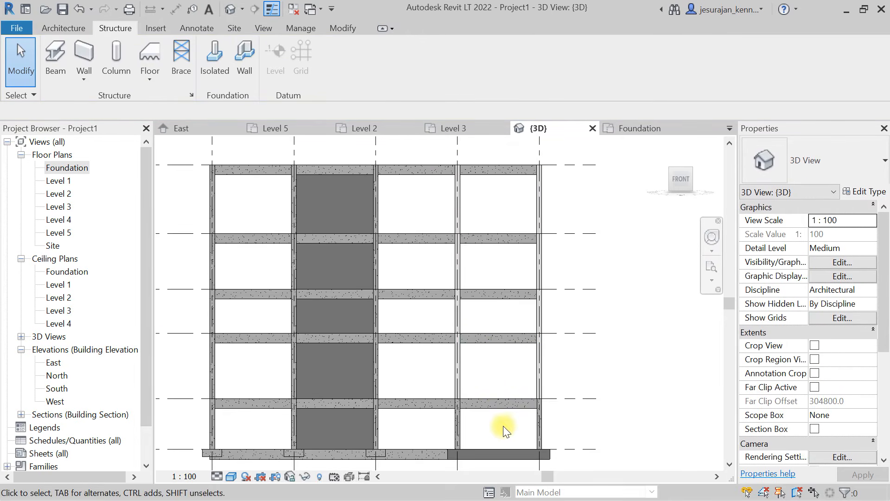
- Select everything above Foundation between grids 4 and 5, keep only structural framing, and change those beams to UB305x165x40
drag(489, 302, 477, 166)
scroll(393, 279, down, 3)
shift+middle_drag(524, 238, 672, 204)
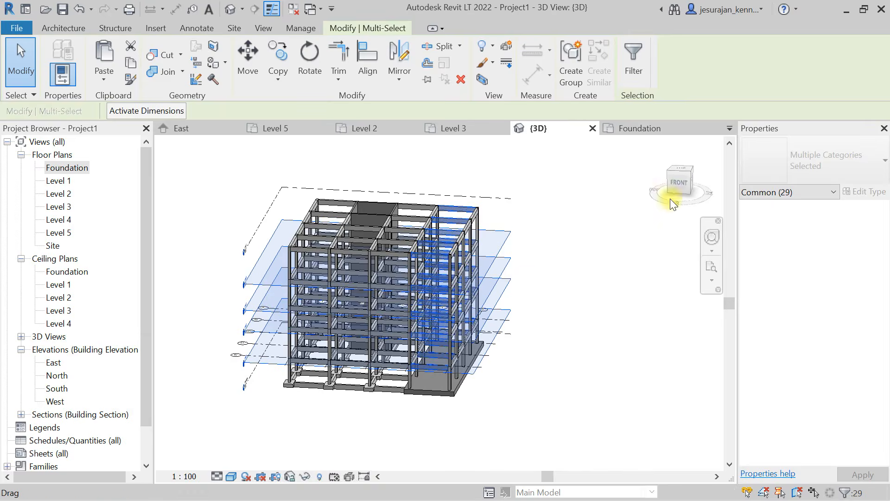
click(681, 186)
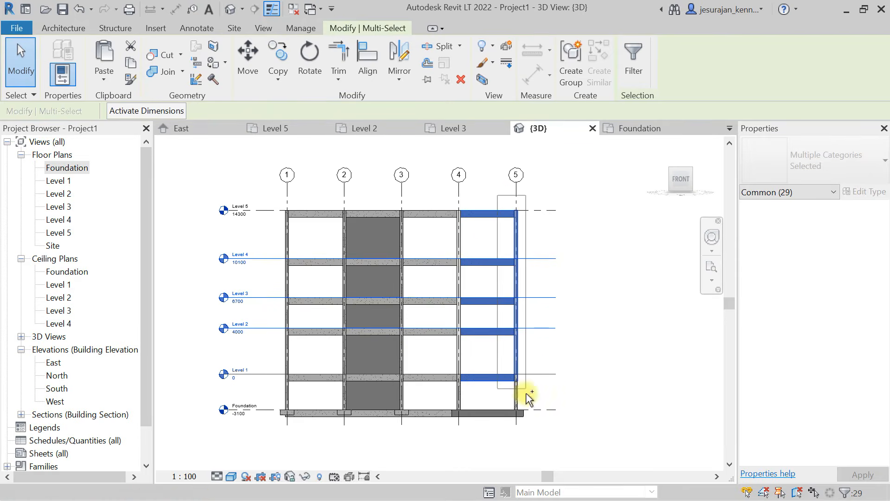
click(633, 60)
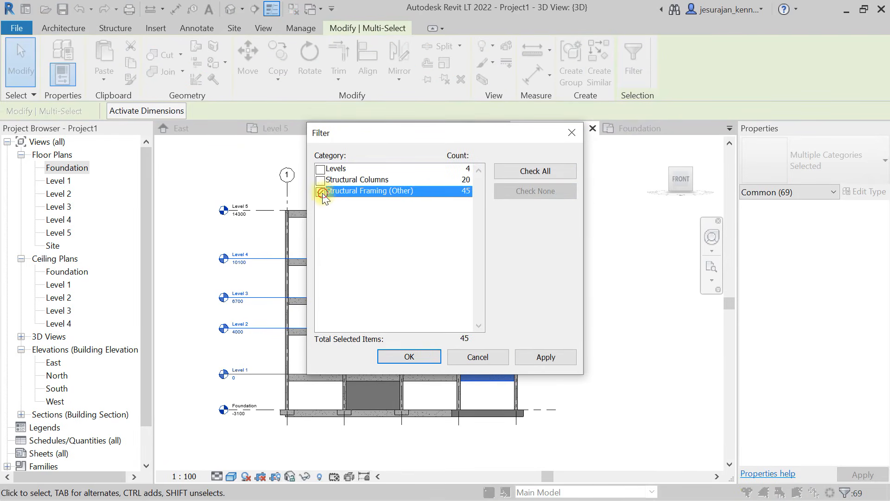
click(428, 359)
shift+middle_drag(586, 243, 346, 315)
middle_drag(534, 260, 437, 258)
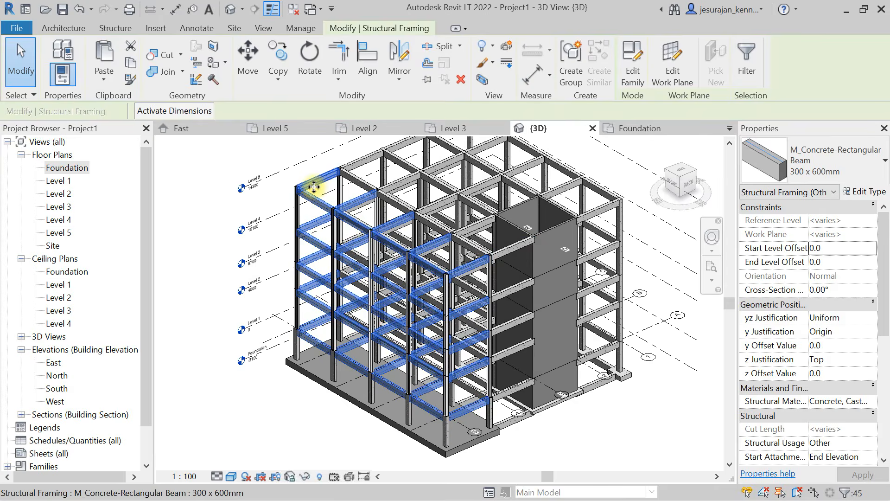
scroll(314, 187, up, 3)
click(820, 163)
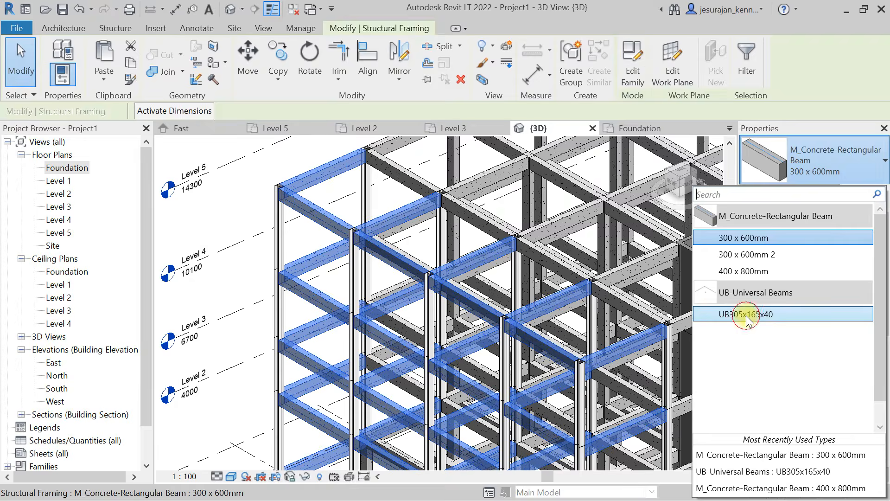
click(746, 314)
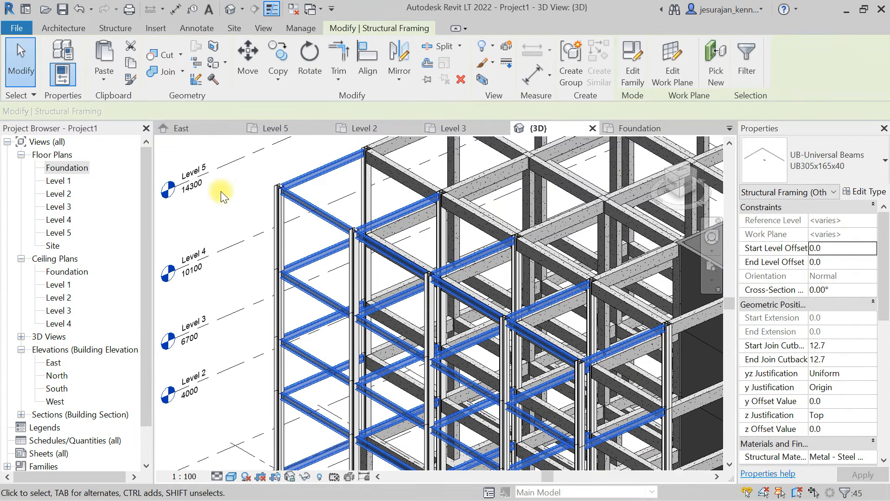
click(221, 195)
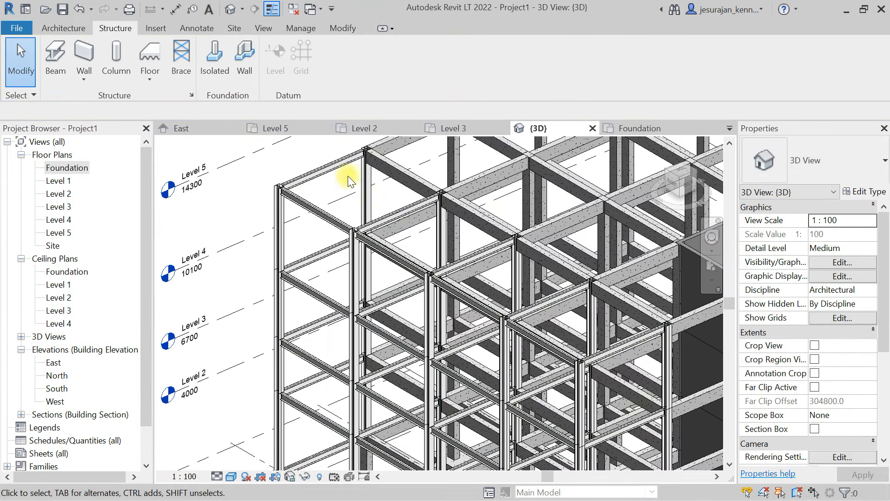
- Examine in close-up how the steel universal beams meet the columns at the Level 5 corner
scroll(348, 175, up, 4)
middle_drag(348, 175, 418, 264)
scroll(262, 235, up, 2)
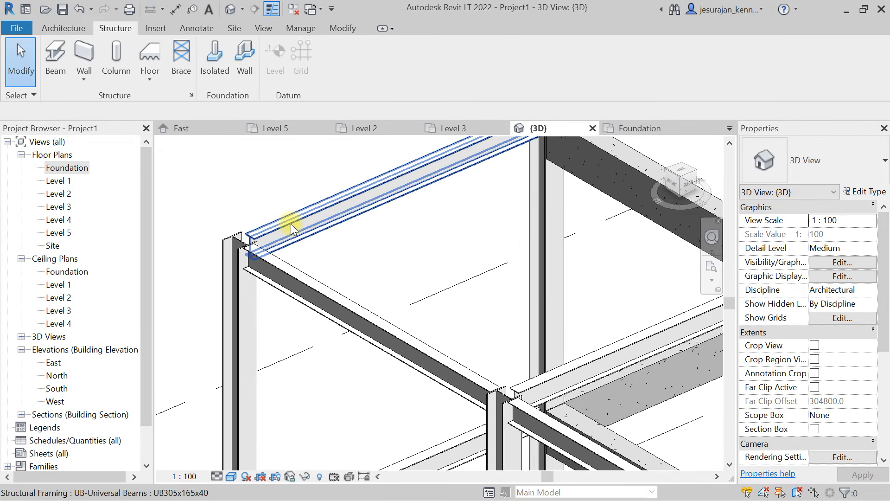
scroll(358, 229, down, 1)
scroll(338, 175, down, 2)
scroll(507, 308, down, 2)
scroll(323, 181, down, 1)
scroll(324, 180, down, 1)
- Change the five concrete beams between the grid 4 corner column and the wall core, Level 1 to Level 5, to UB305x165x40
middle_drag(453, 270, 249, 185)
shift+middle_drag(334, 246, 418, 253)
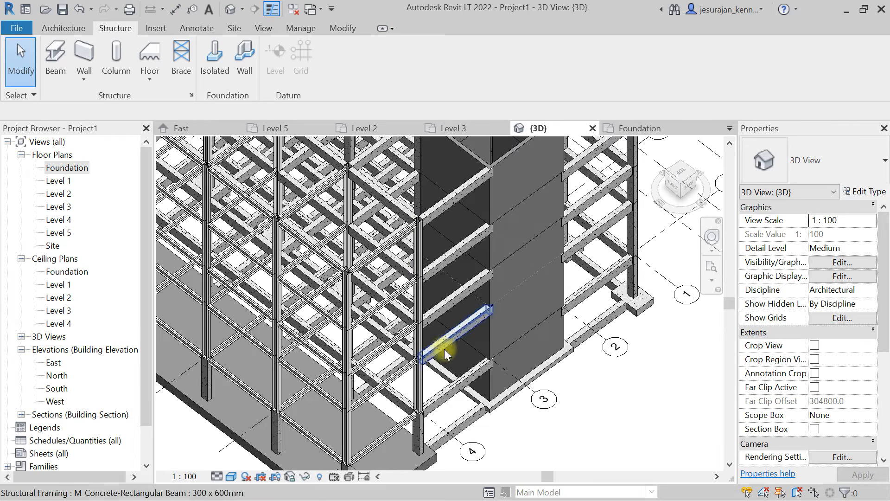
click(455, 391)
ctrl+click(471, 321)
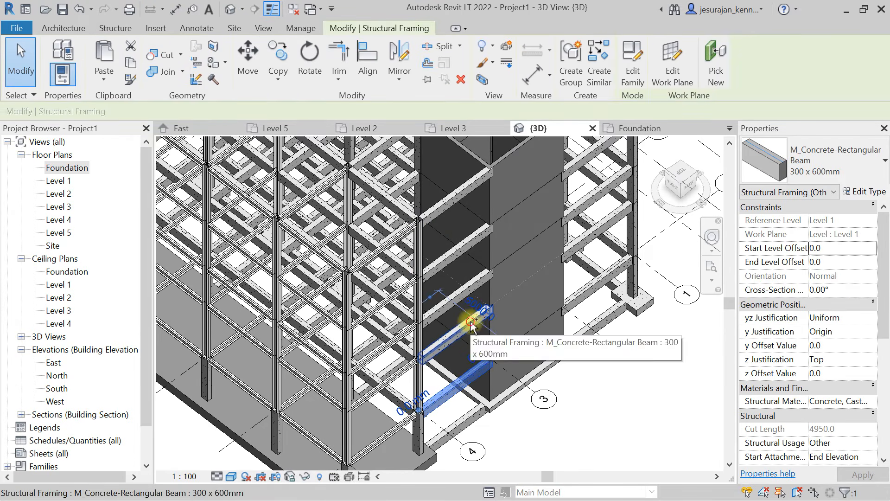
ctrl+click(473, 280)
ctrl+click(463, 242)
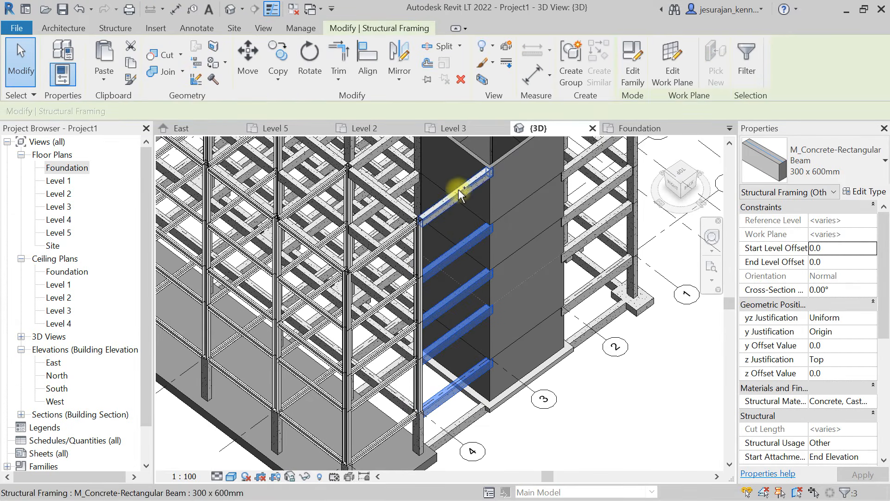
click(834, 153)
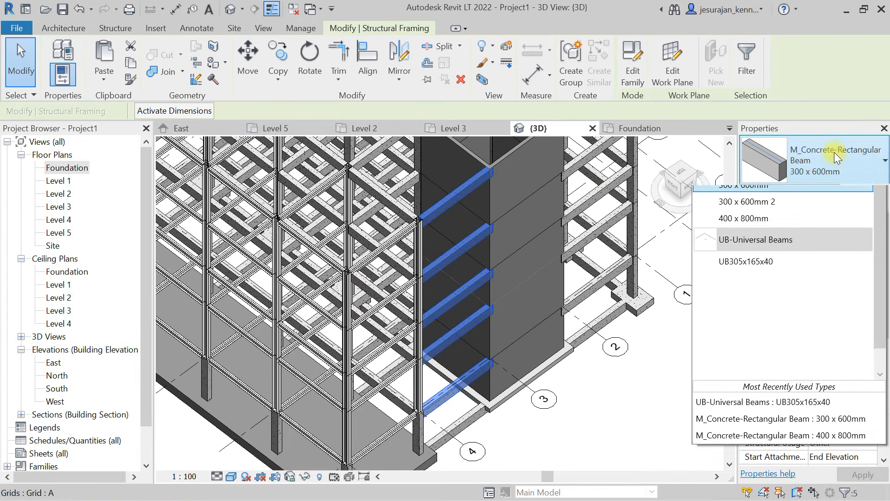
click(775, 312)
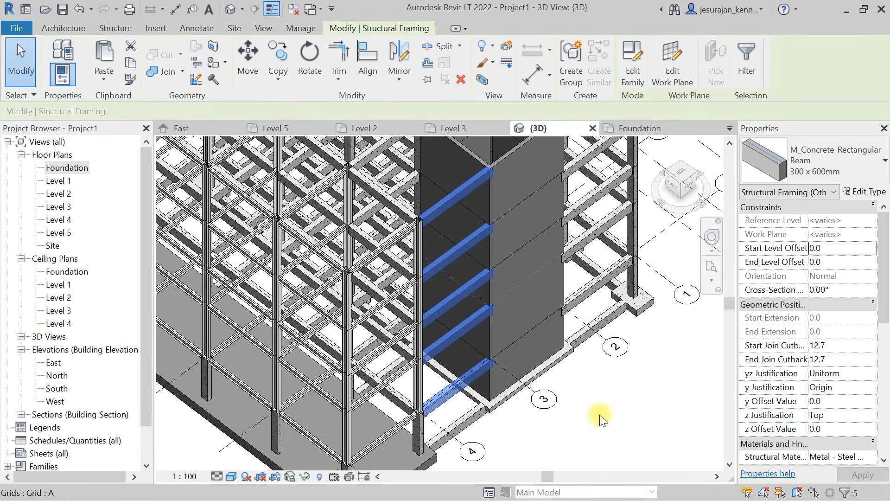
click(600, 418)
- Review the wall core and the steel-framed bay between grids 4 and 5 in 3D from several angles
middle_drag(553, 221, 431, 341)
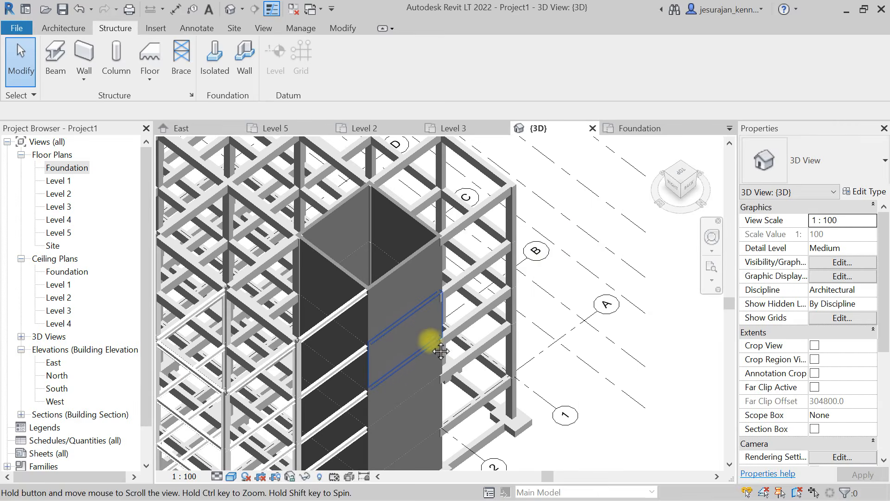
scroll(585, 228, down, 2)
shift+middle_drag(584, 227, 515, 222)
scroll(353, 260, up, 3)
middle_drag(358, 262, 551, 204)
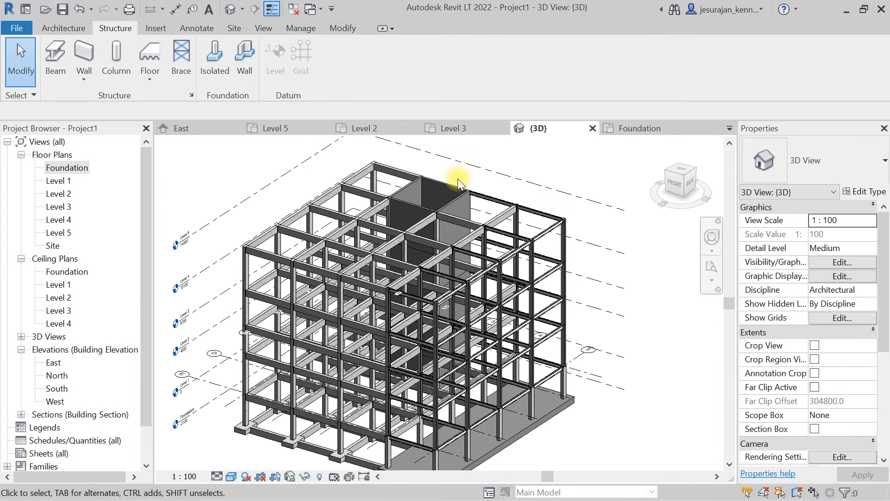
shift+middle_drag(548, 248, 610, 249)
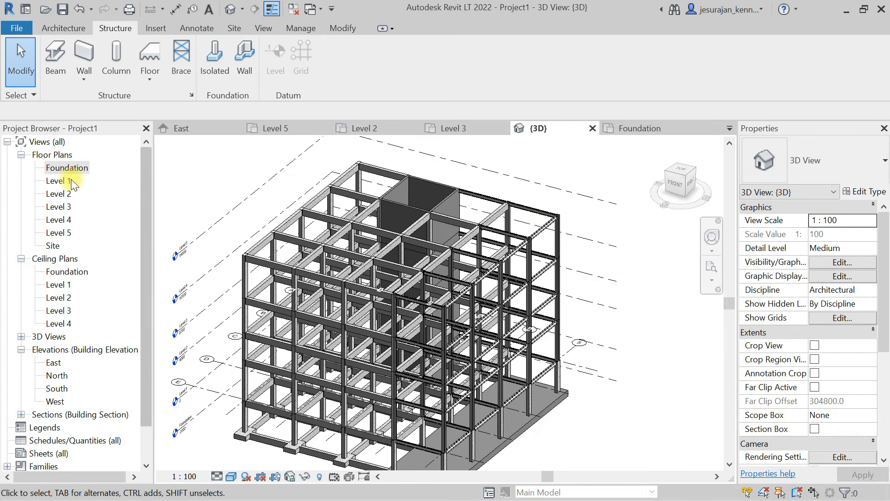
- Create a rectangular Generic 150mm structural floor on Level 1 from the outer corner at A1 to E5, without attaching the walls
double_click(63, 181)
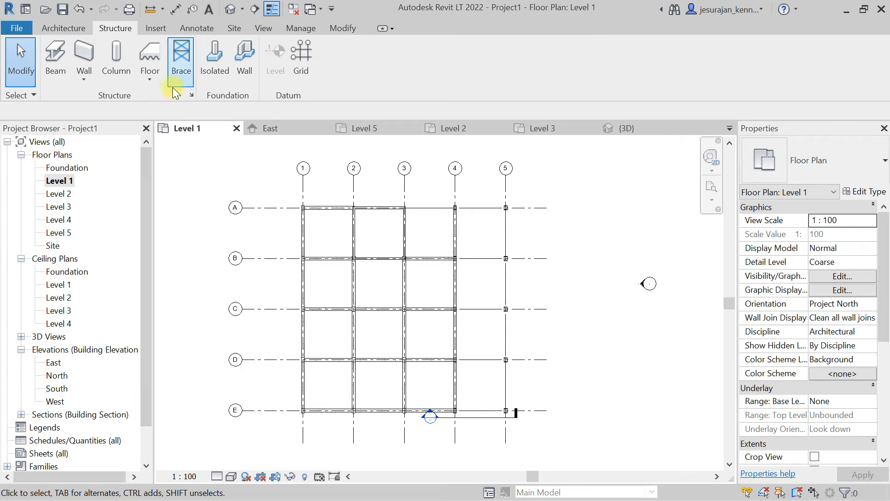
click(150, 79)
click(187, 105)
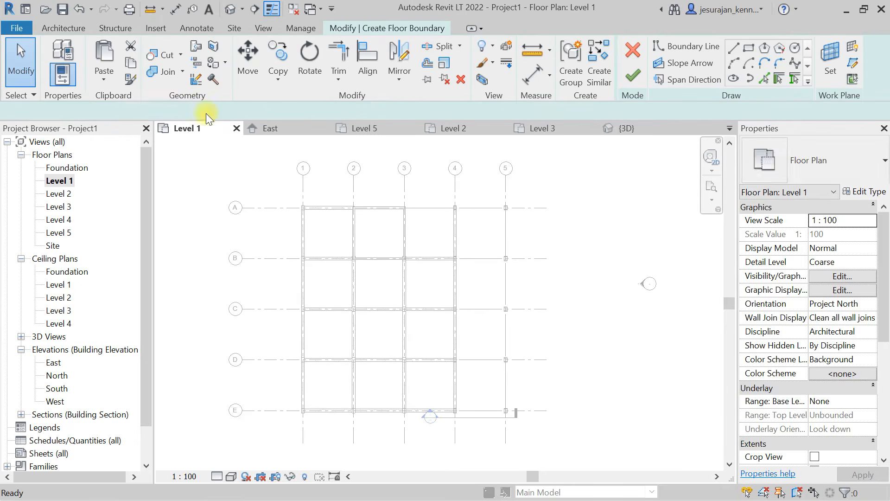
click(749, 48)
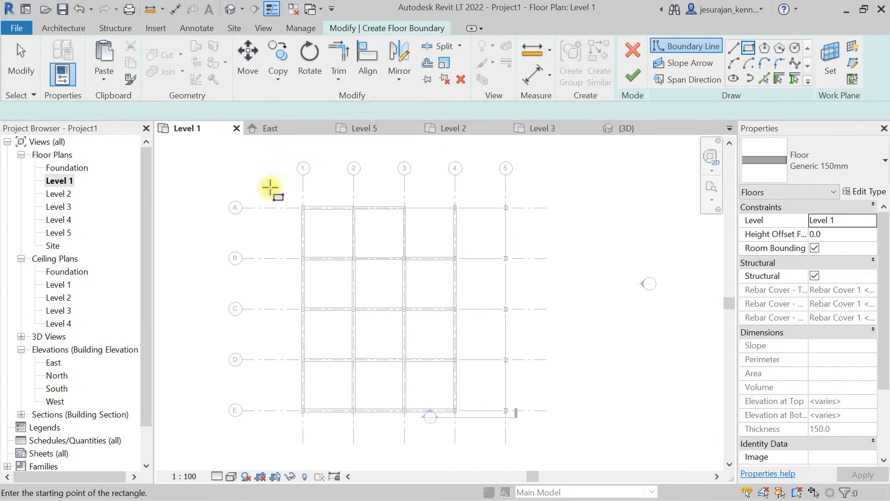
scroll(319, 214, up, 5)
scroll(318, 221, up, 2)
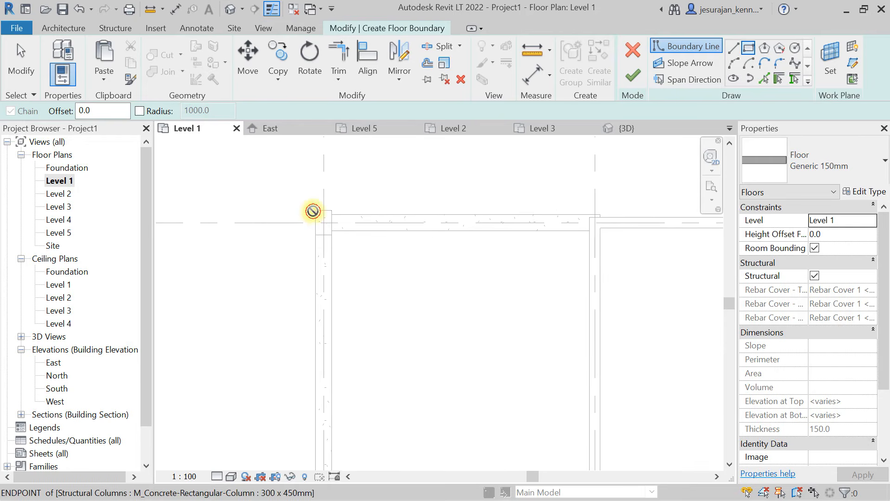
click(313, 211)
scroll(325, 185, down, 3)
middle_drag(520, 302, 458, 233)
scroll(515, 256, up, 5)
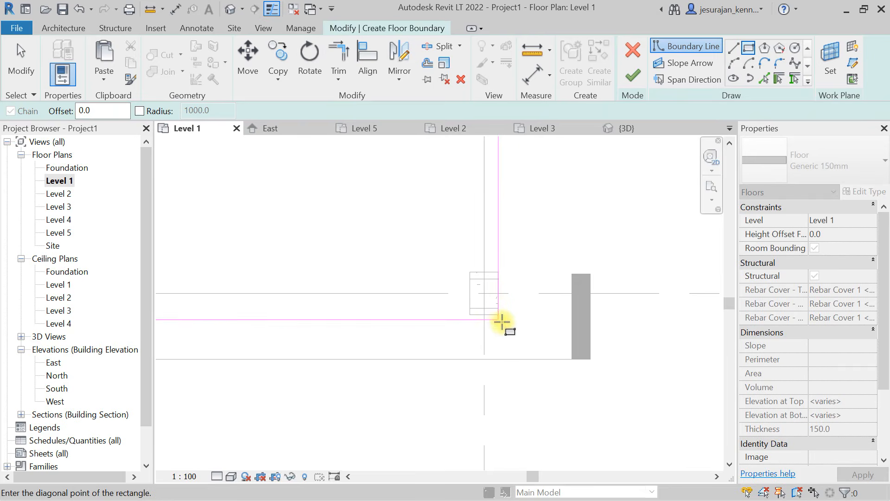
click(498, 314)
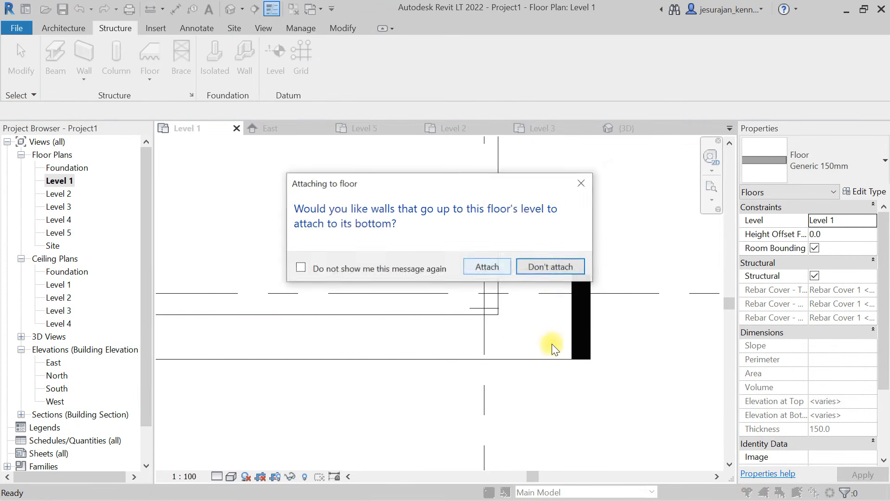
click(549, 266)
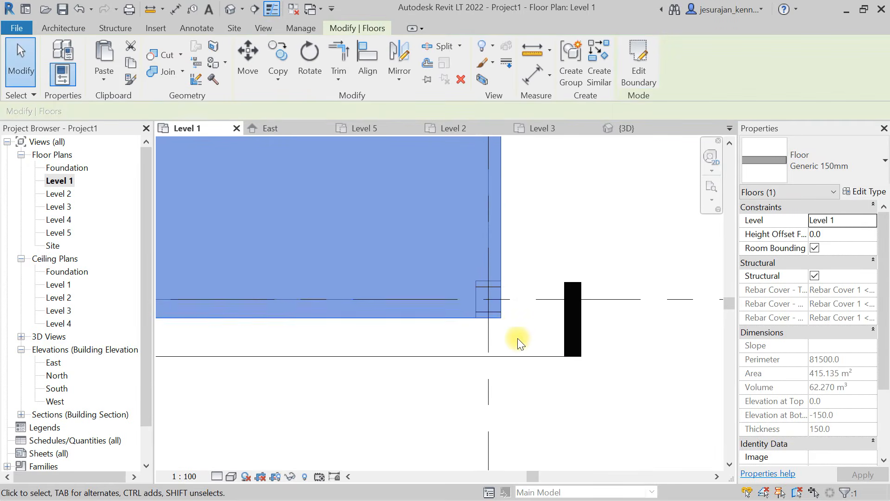
- Examine in 3D how the Level 1 floor edge overlaps the steel beam and the adjoining concrete beam
scroll(518, 338, down, 5)
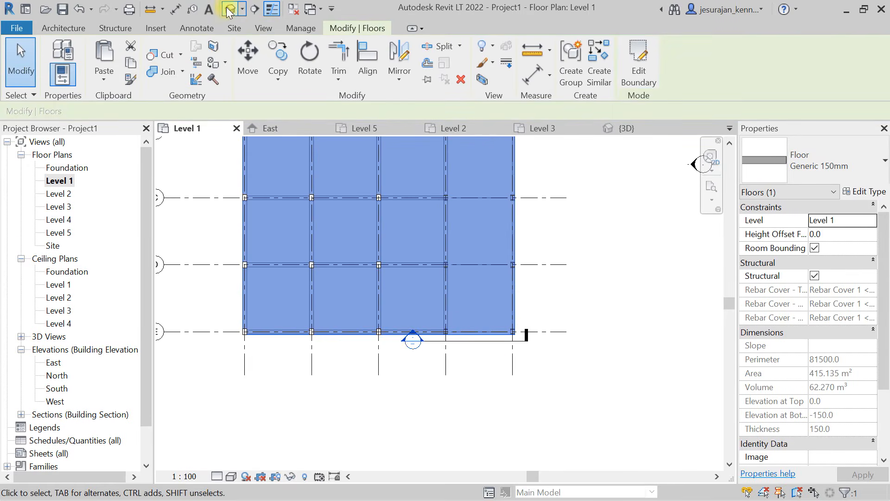
click(229, 10)
scroll(552, 396, up, 8)
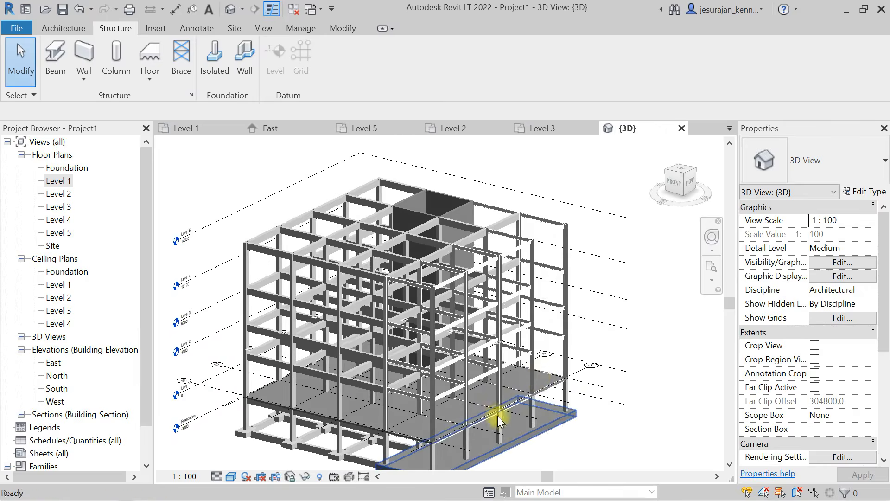
scroll(410, 357, up, 5)
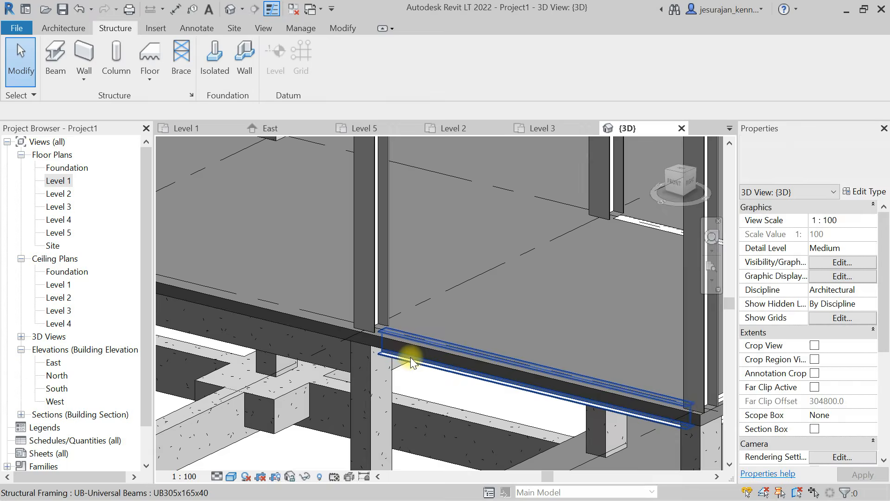
click(413, 364)
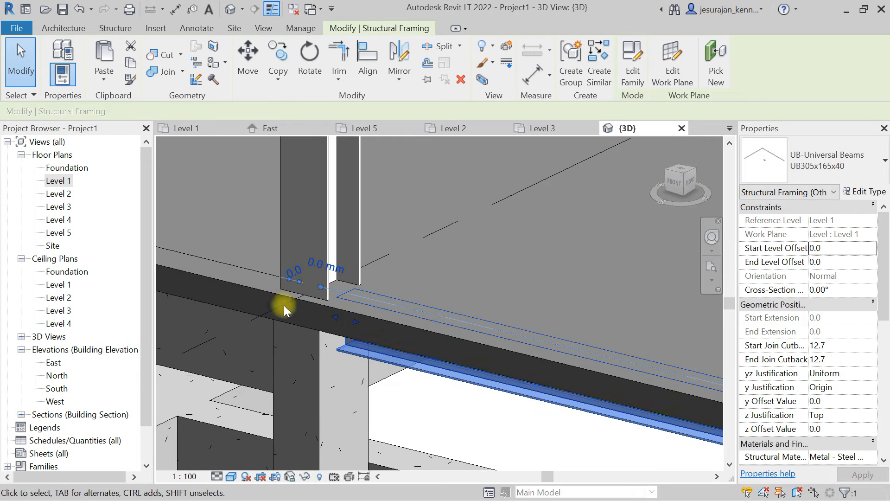
click(265, 288)
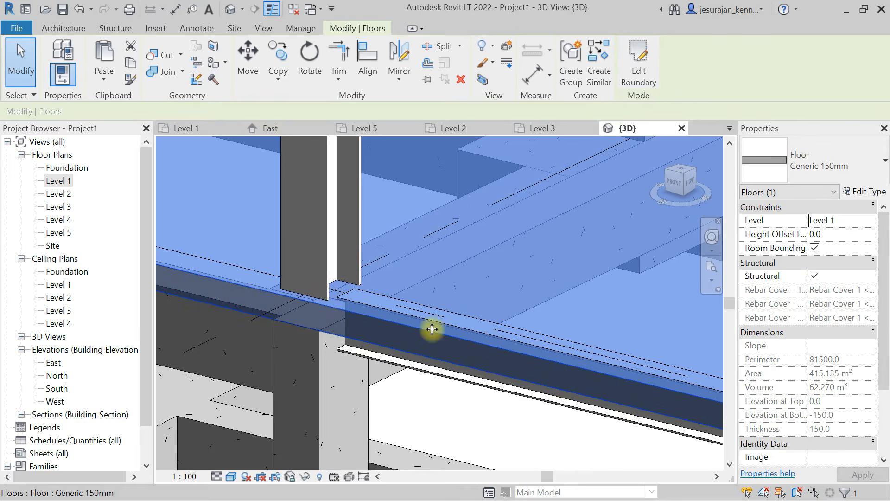
scroll(320, 304, down, 3)
shift+middle_drag(373, 352, 390, 342)
- Select all UB305x165x40 beams in the entire project and set their z Offset Value to -150
click(474, 239)
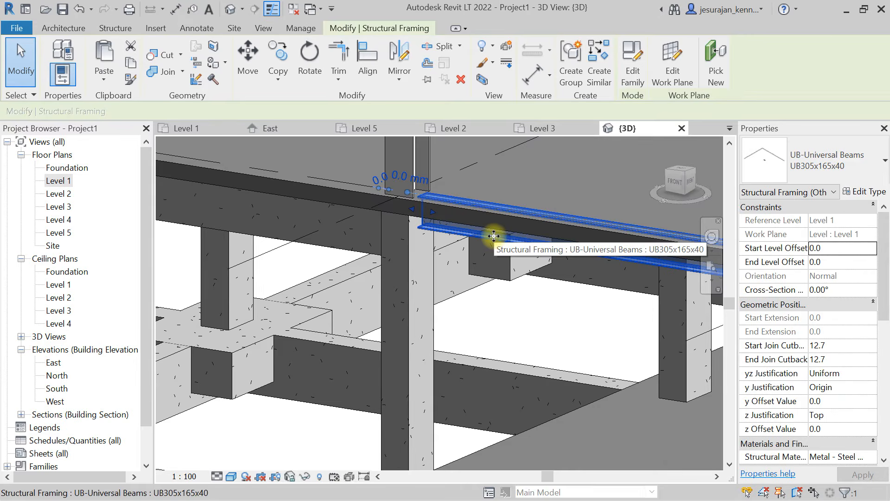
right_click(493, 235)
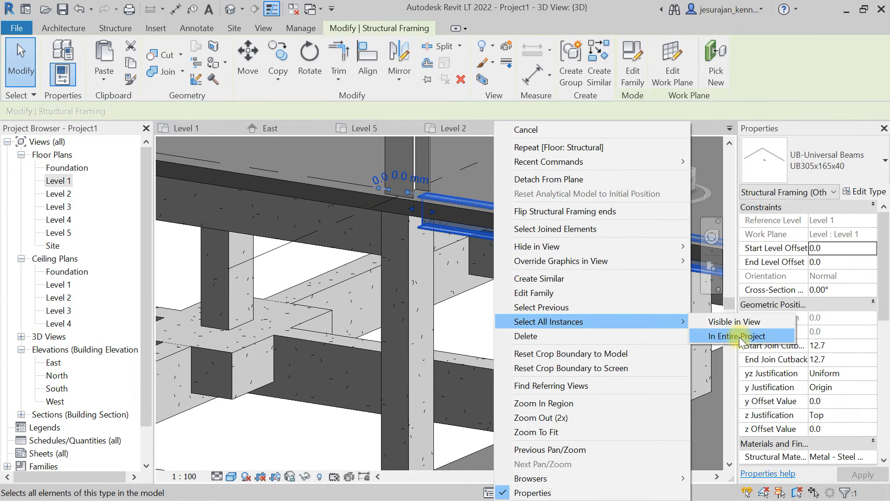
click(739, 336)
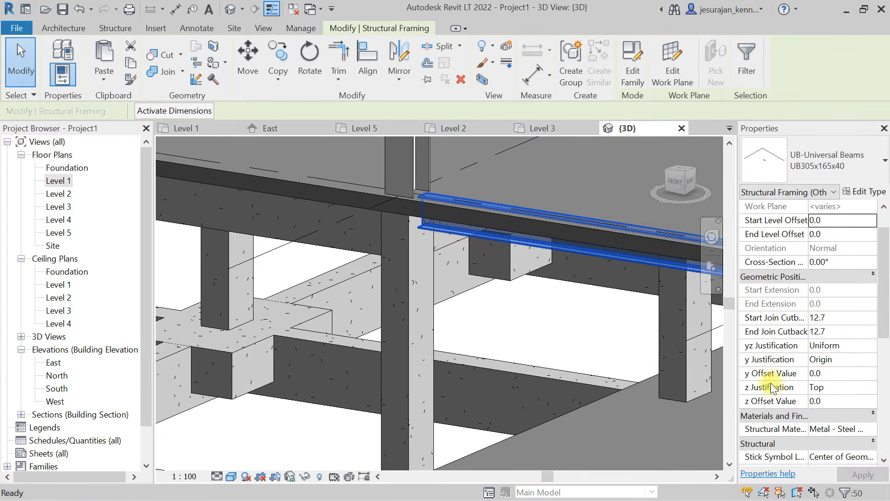
click(835, 402)
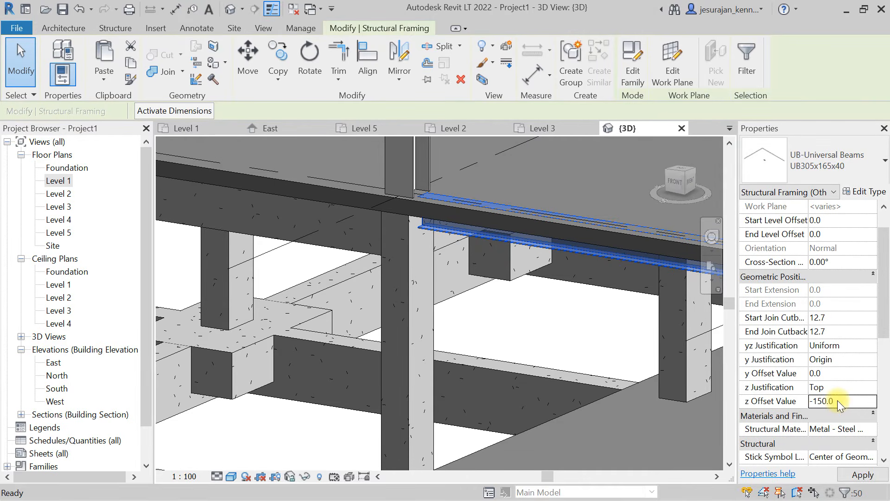
- Examine from below how the lowered steel beams meet the underside of the Level 1 floor and the columns
scroll(277, 313, down, 5)
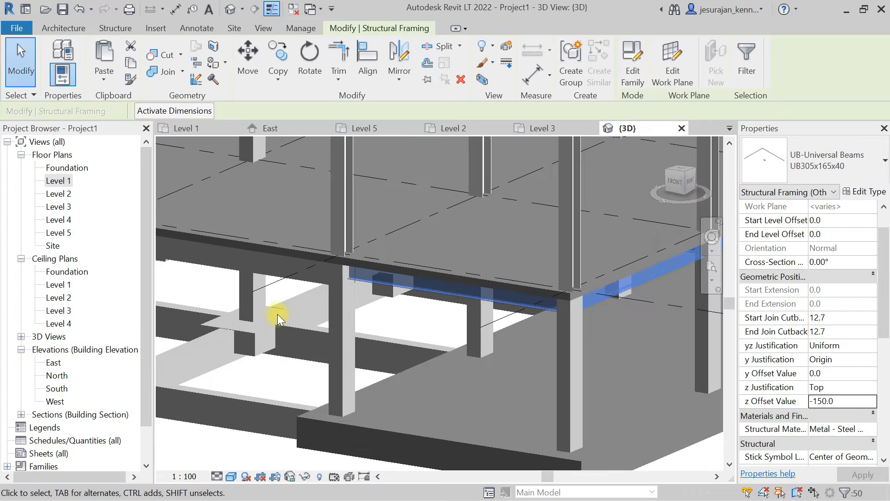
shift+middle_drag(420, 313, 483, 127)
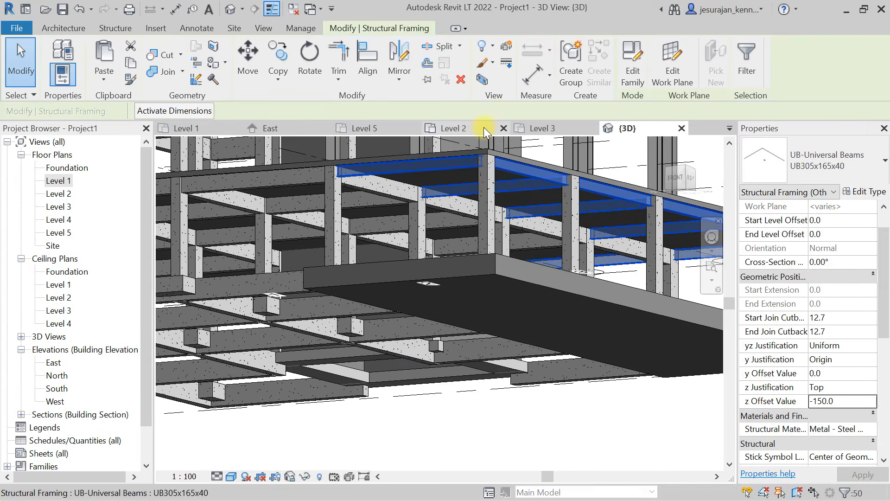
scroll(467, 147, up, 3)
scroll(466, 144, up, 4)
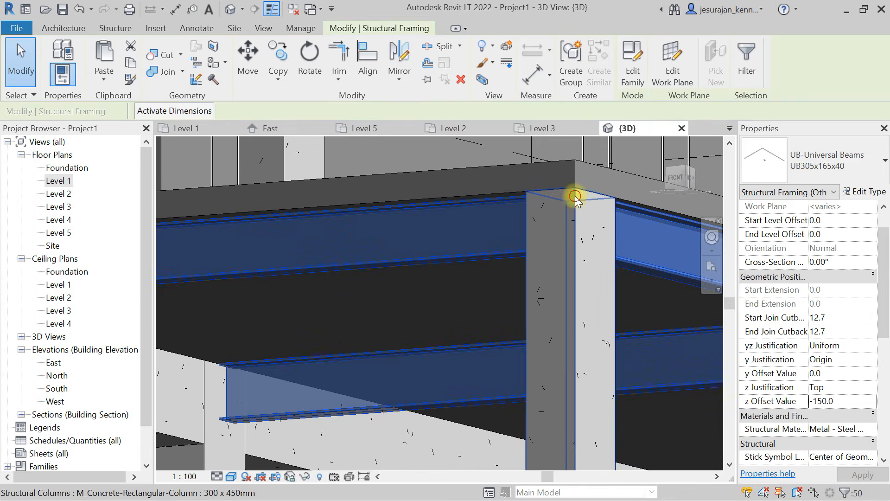
click(575, 196)
key(Escape)
scroll(410, 205, down, 3)
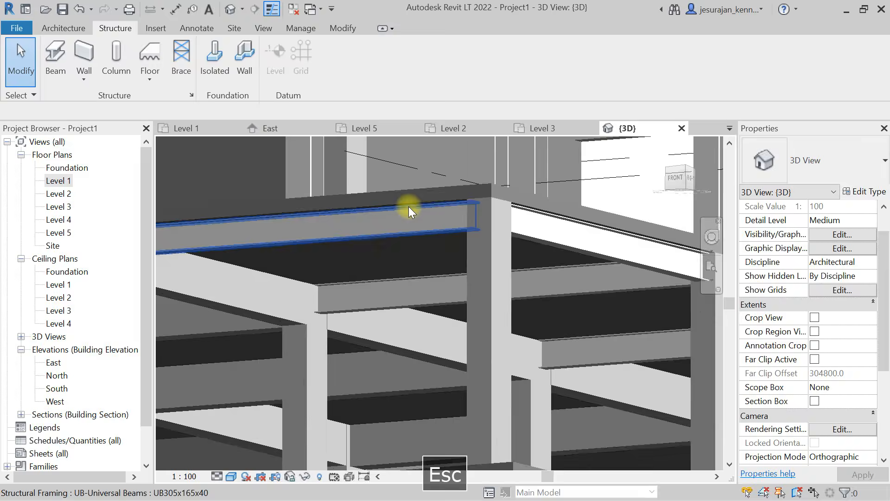
scroll(408, 207, down, 5)
shift+middle_drag(408, 207, 558, 310)
- Select the Level 1 floor and examine its extent against the perimeter beams and columns in 3D
scroll(381, 289, up, 5)
click(412, 334)
scroll(411, 334, down, 5)
middle_drag(305, 284, 402, 315)
scroll(330, 312, up, 2)
scroll(273, 306, up, 2)
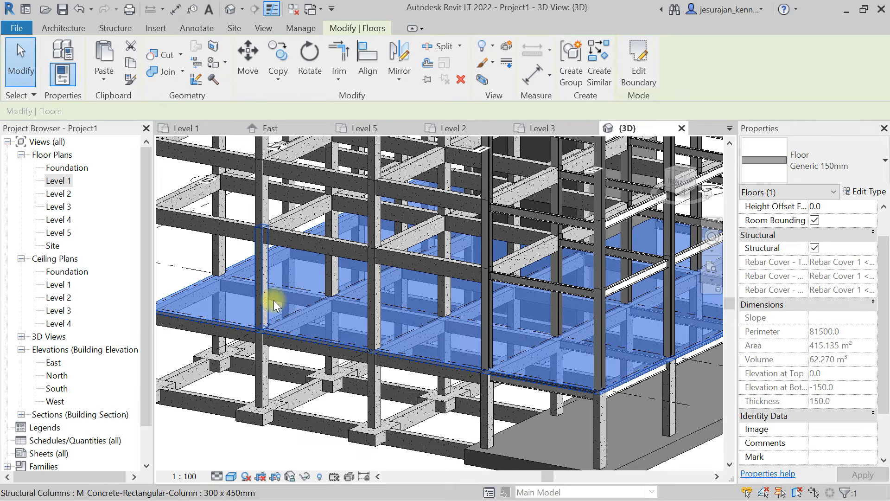
middle_drag(276, 299, 322, 318)
scroll(321, 318, up, 2)
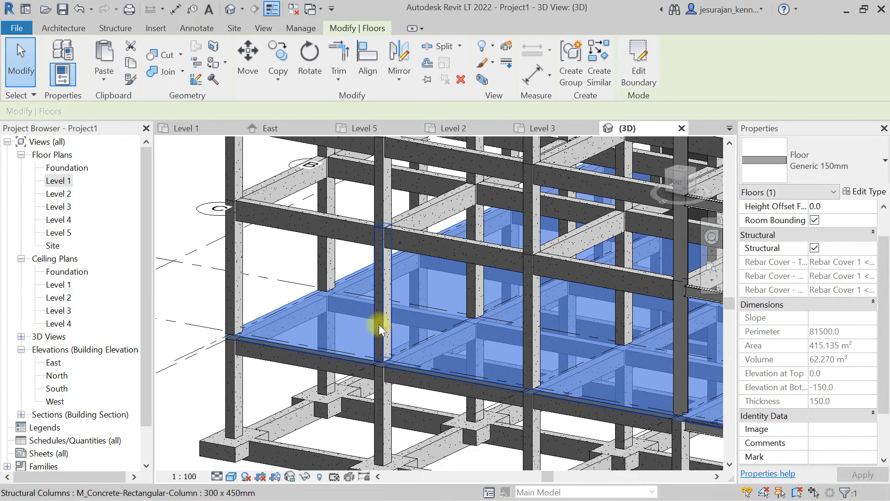
scroll(341, 292, down, 3)
middle_drag(339, 291, 264, 262)
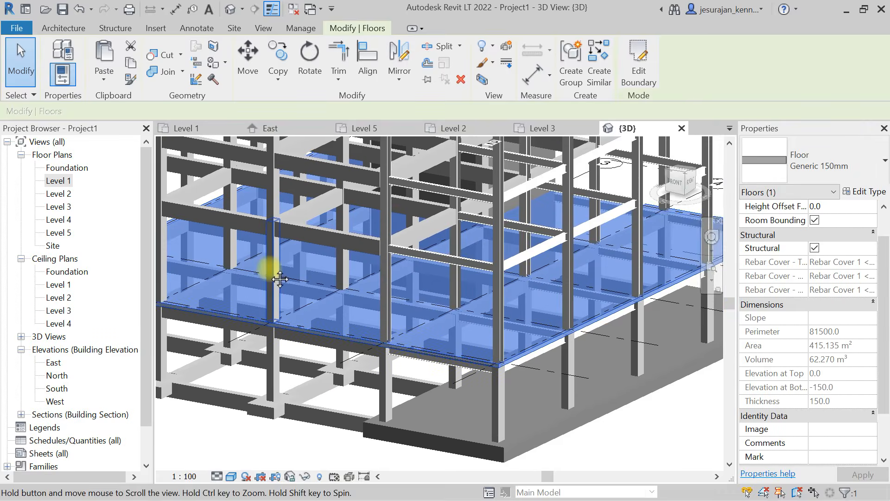
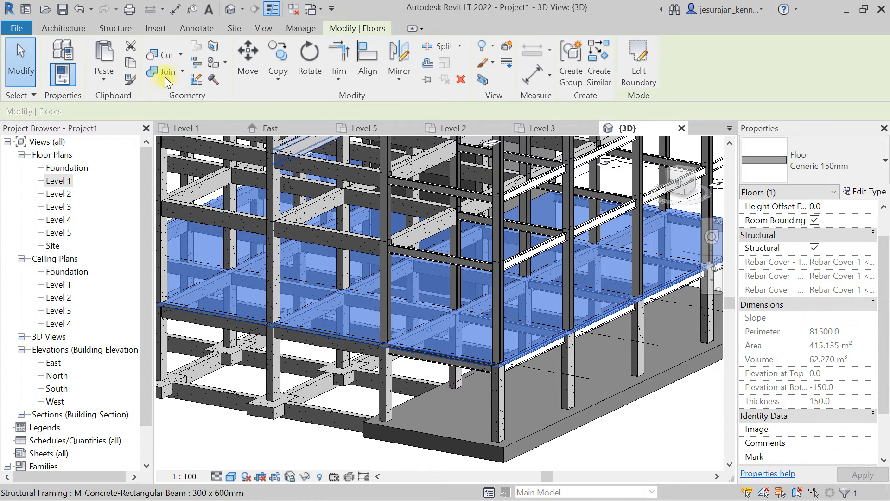
- Paste the copied Level 1 floor aligned to Levels 2, 3, 4 and 5
click(108, 77)
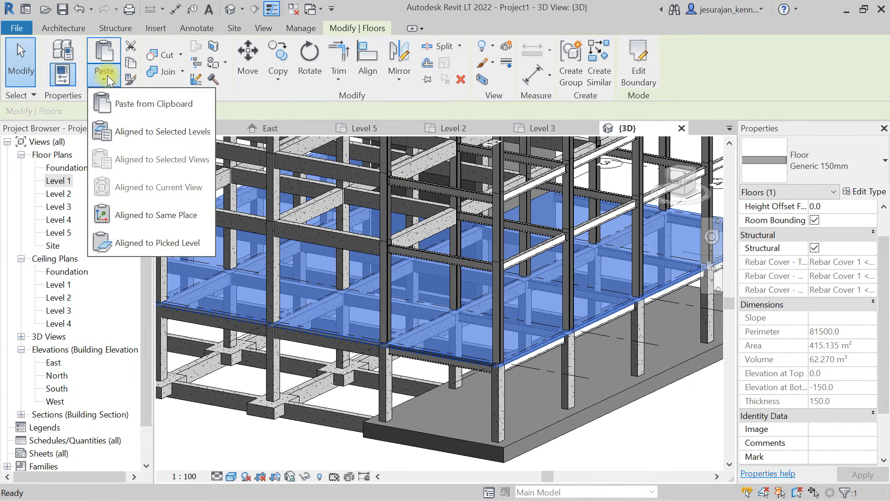
click(163, 132)
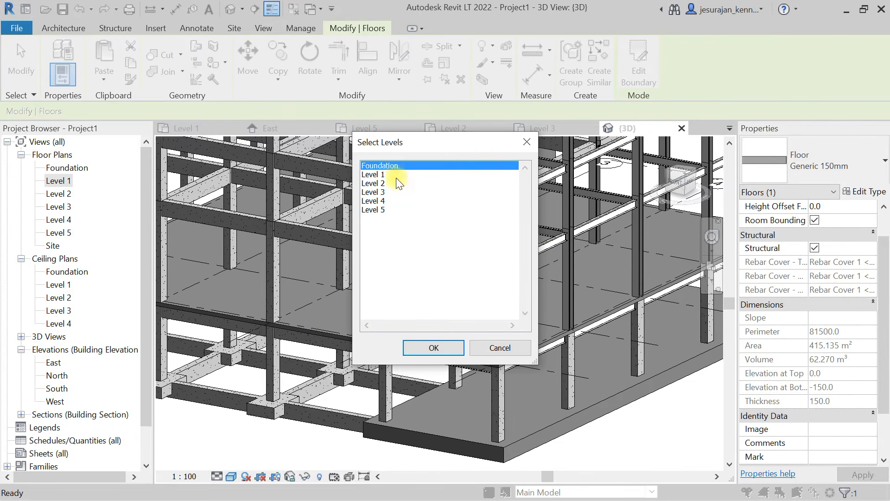
click(382, 192)
click(377, 183)
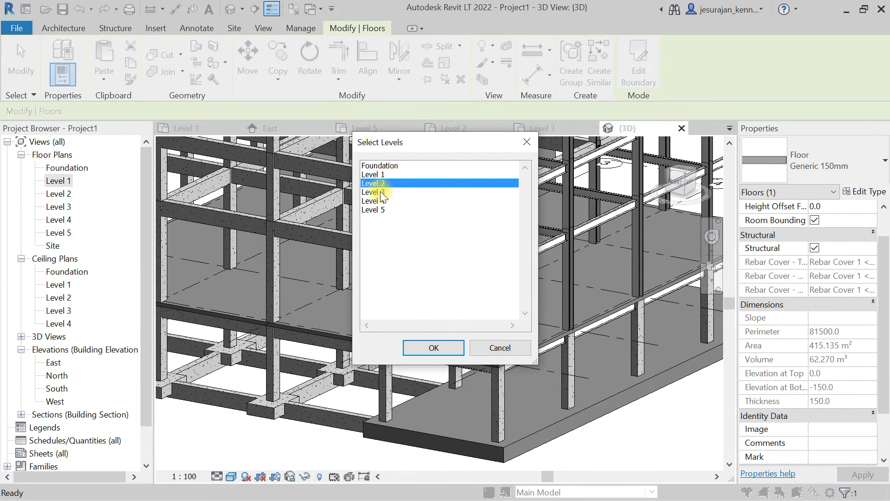
shift+click(383, 210)
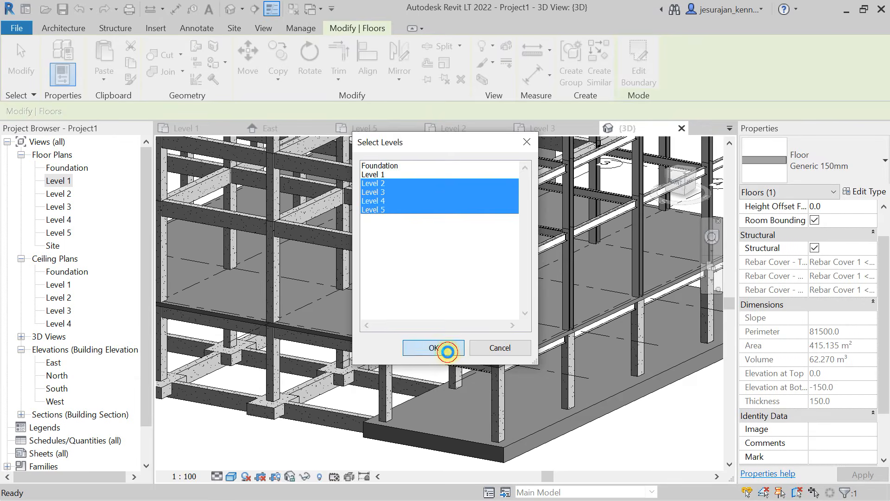
click(447, 351)
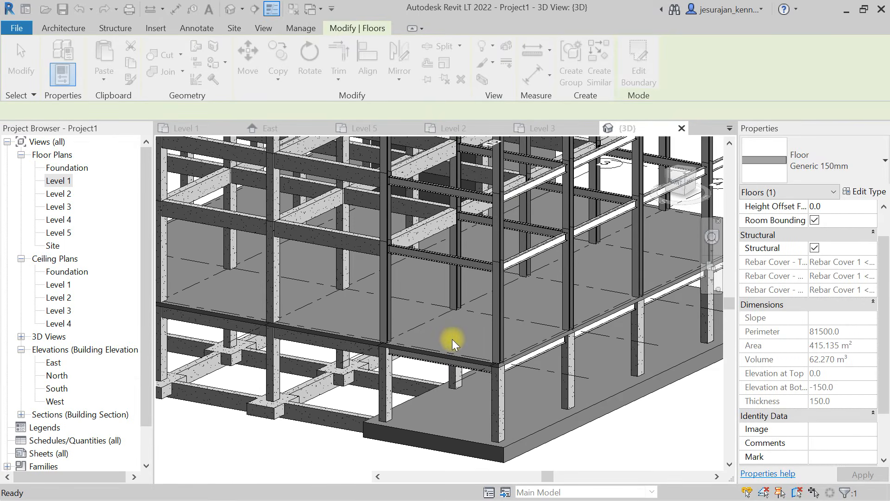
- Examine in 3D how the pasted floors sit on each level and cover the wall core
scroll(452, 338, down, 5)
mouse_move(414, 269)
middle_down()
mouse_move(410, 304)
mouse_move(434, 375)
middle_up()
click(231, 236)
shift+middle_drag(298, 253, 322, 215)
scroll(313, 273, down, 3)
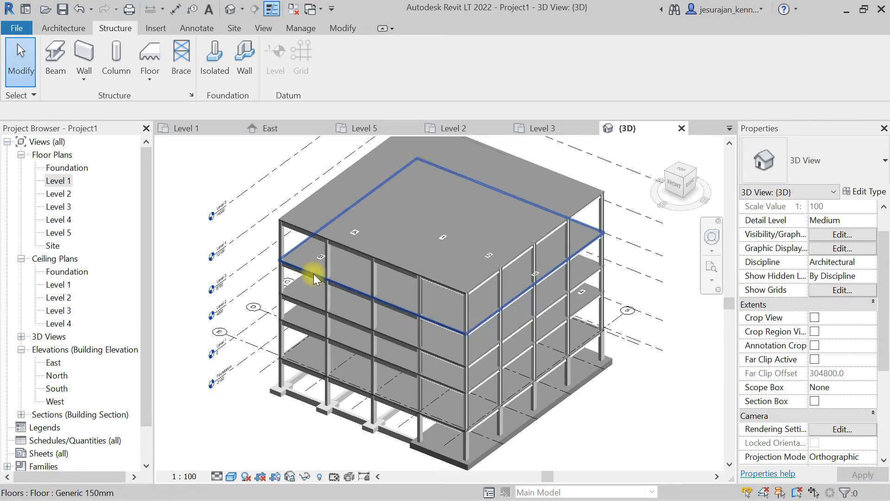
scroll(438, 175, up, 2)
scroll(438, 175, up, 4)
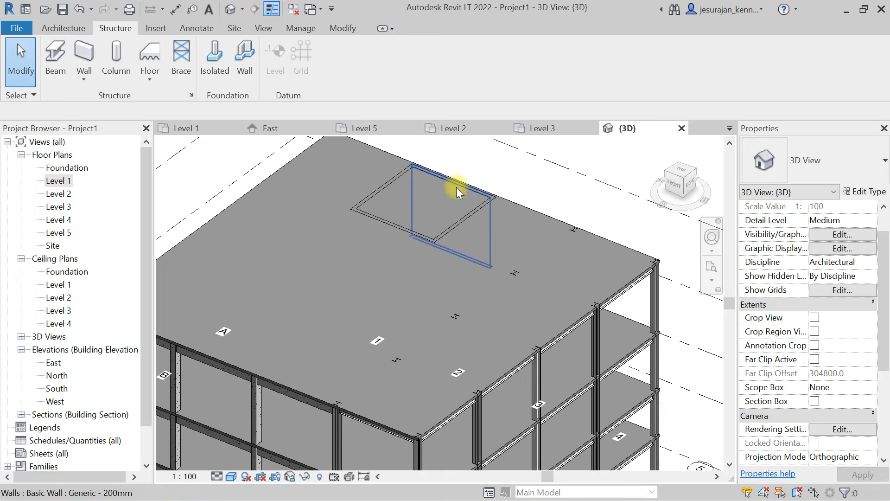
scroll(456, 187, down, 5)
- Start a shaft opening in the Level 1 floor plan and sketch its rectangular boundary along the wall core's inner faces
click(60, 181)
double_click(60, 180)
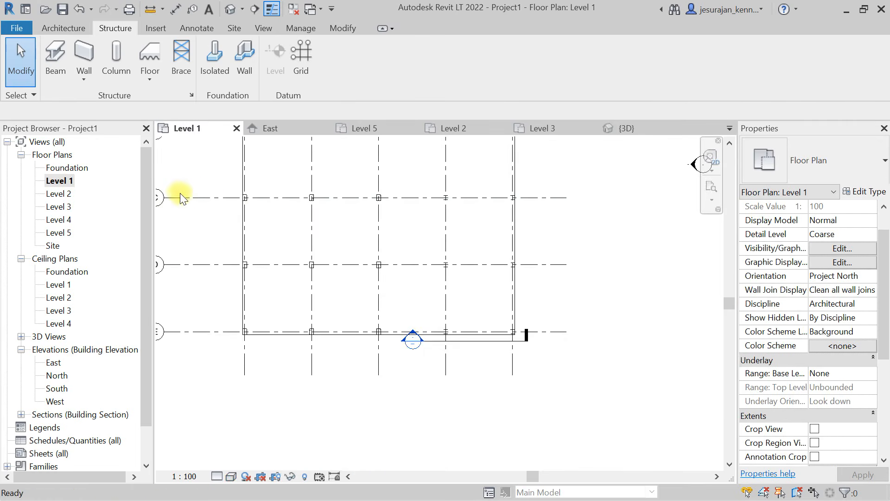
scroll(384, 303, down, 2)
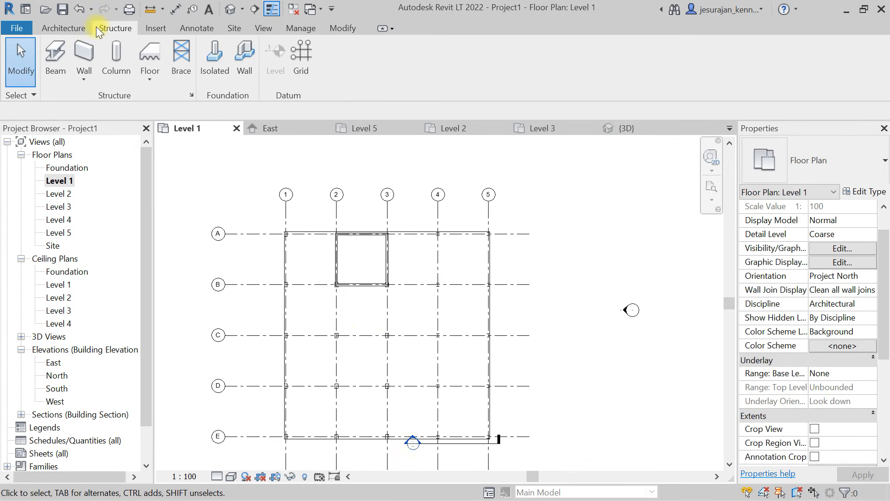
click(65, 29)
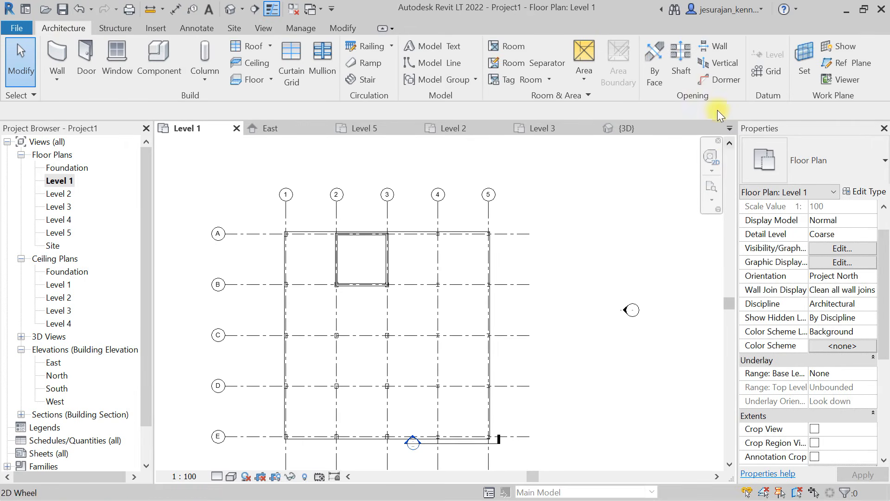
click(681, 65)
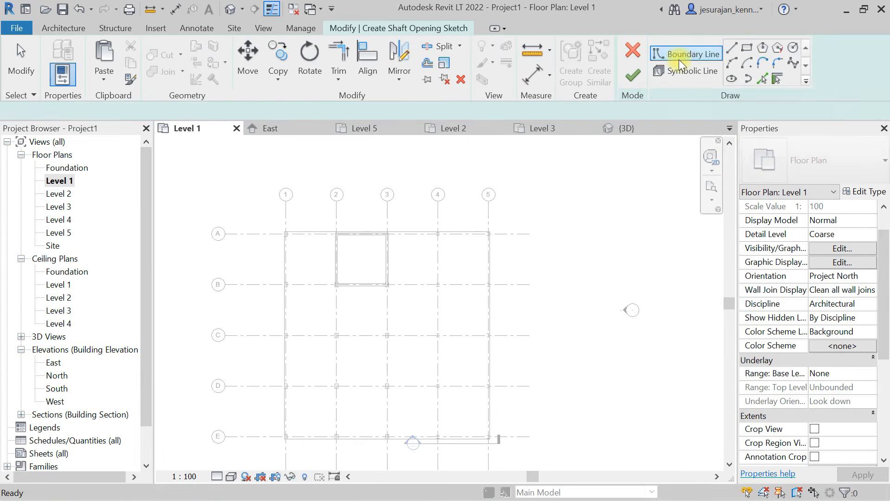
click(747, 47)
scroll(335, 233, up, 6)
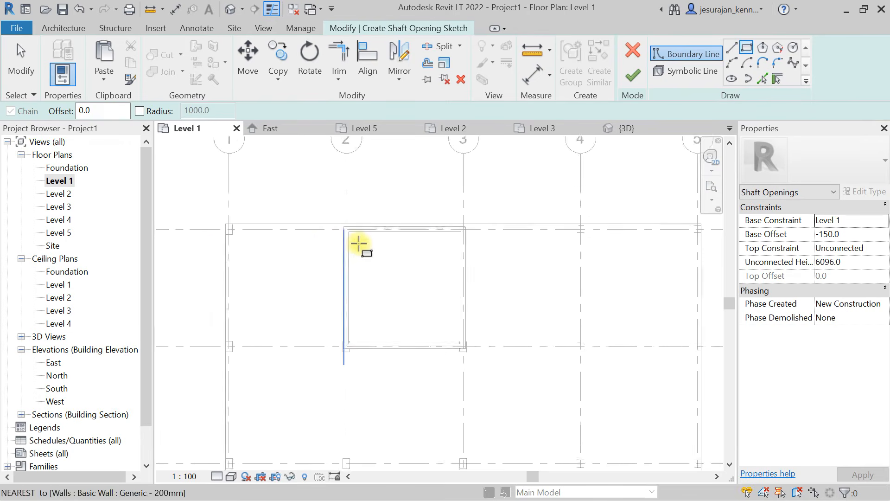
click(329, 208)
scroll(517, 418, down, 3)
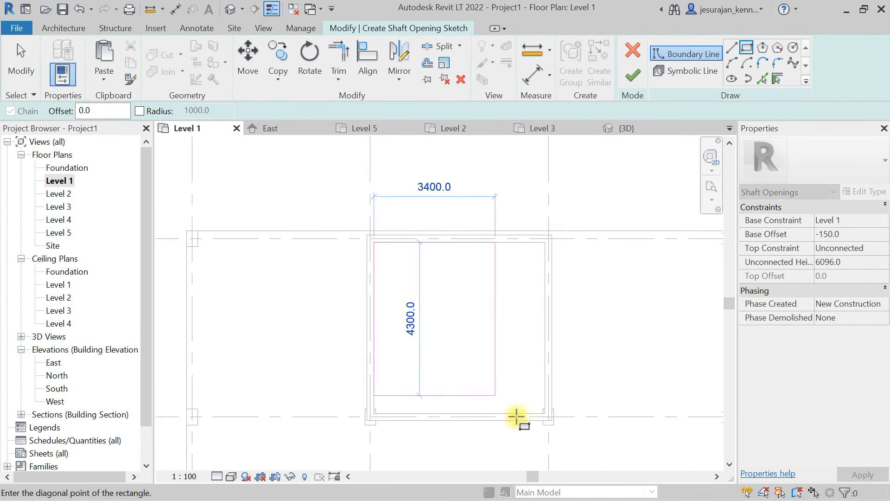
scroll(560, 421, up, 5)
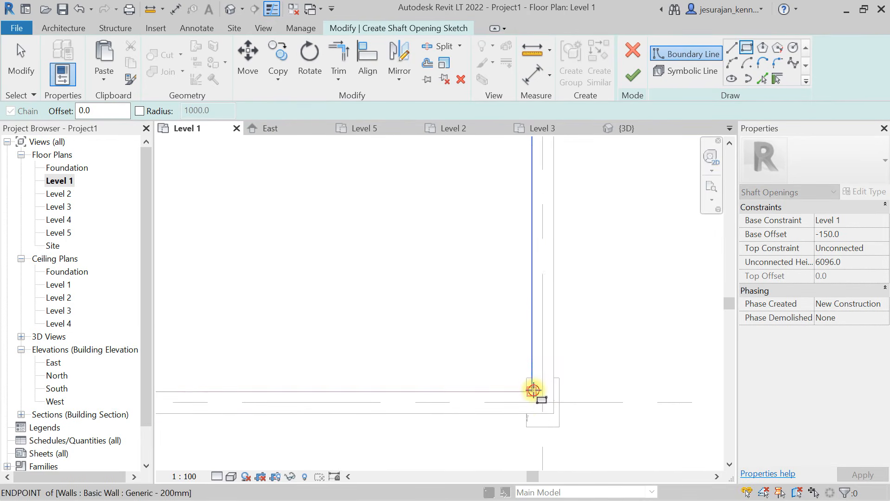
click(533, 390)
key(Escape)
- Add two crossing diagonal symbolic lines between the shaft boundary's opposite corners and finish the shaft opening sketch
click(686, 71)
scroll(478, 295, down, 2)
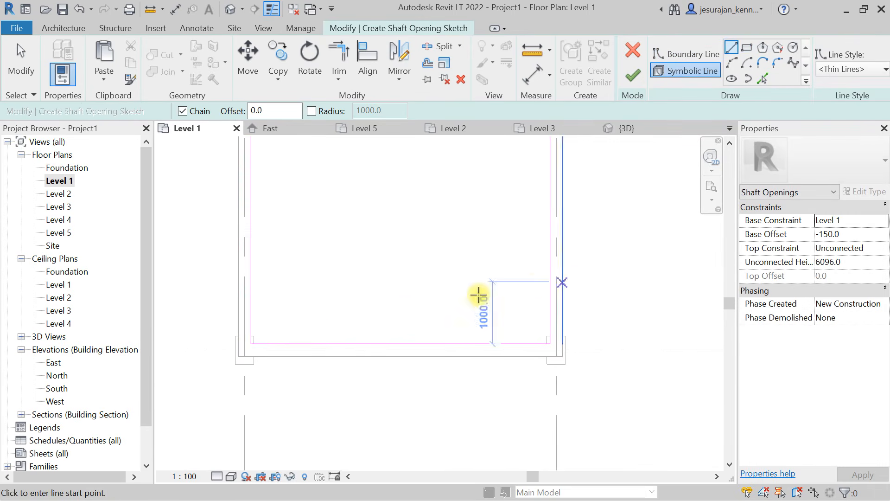
click(251, 343)
middle_drag(440, 202, 393, 366)
click(501, 210)
key(Escape)
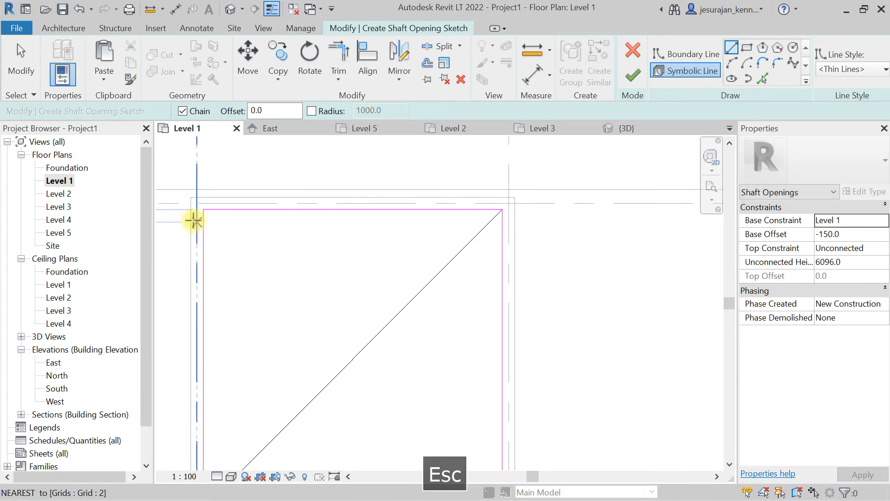
click(203, 210)
scroll(347, 186, down, 2)
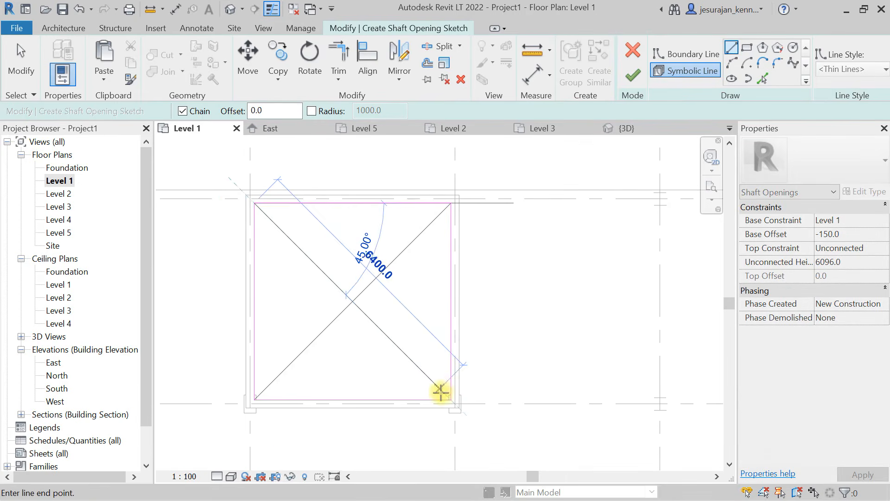
click(448, 399)
key(Escape)
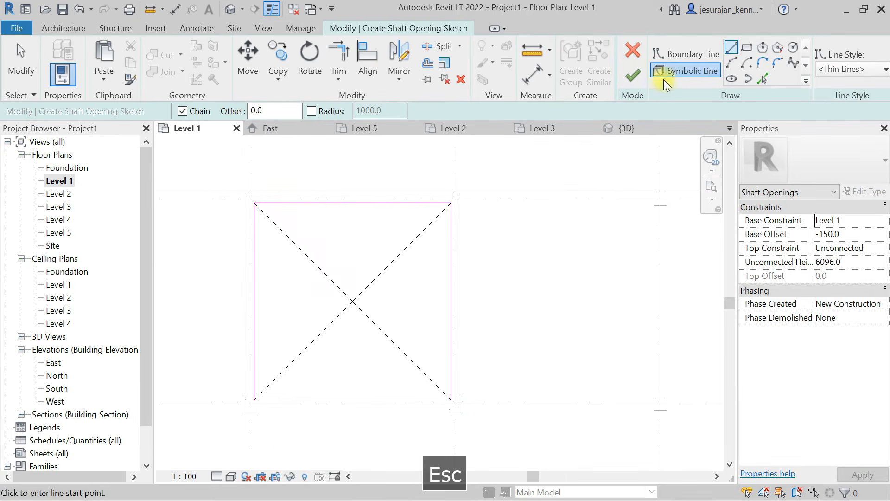
click(628, 83)
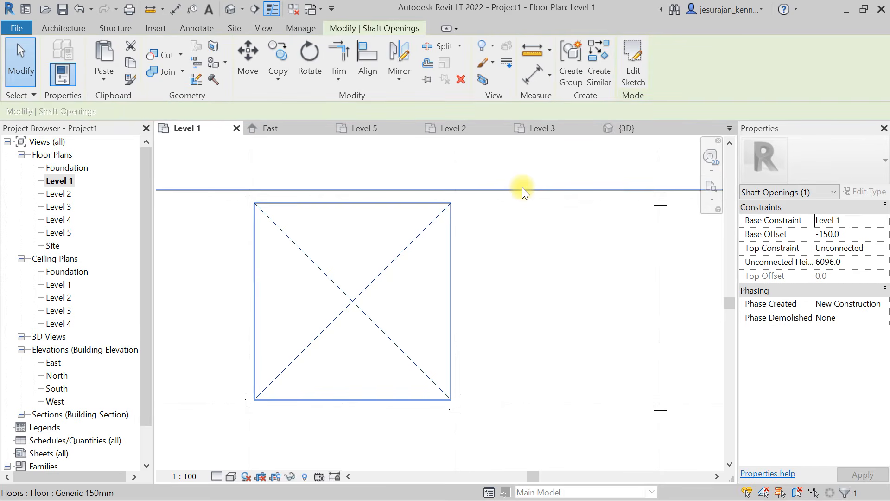
- Set the shaft opening's Base Constraint to Foundation, Top Constraint to Level 5 and Top Offset to 150
click(411, 264)
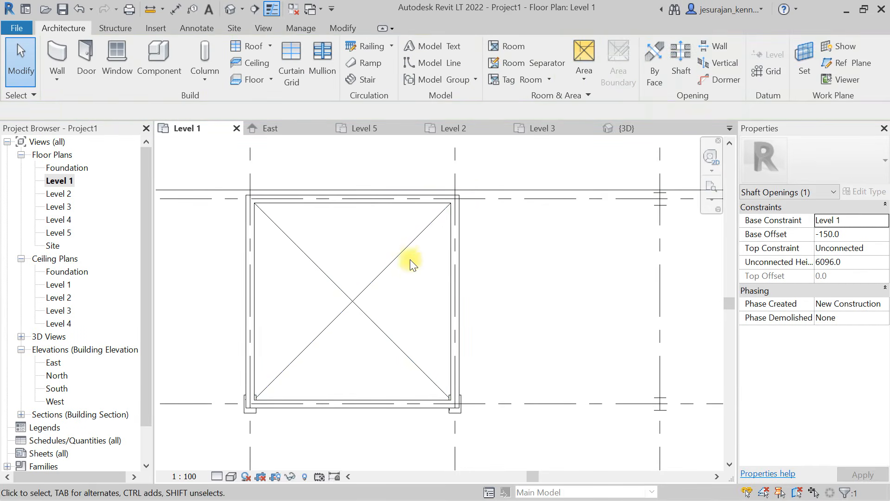
click(405, 254)
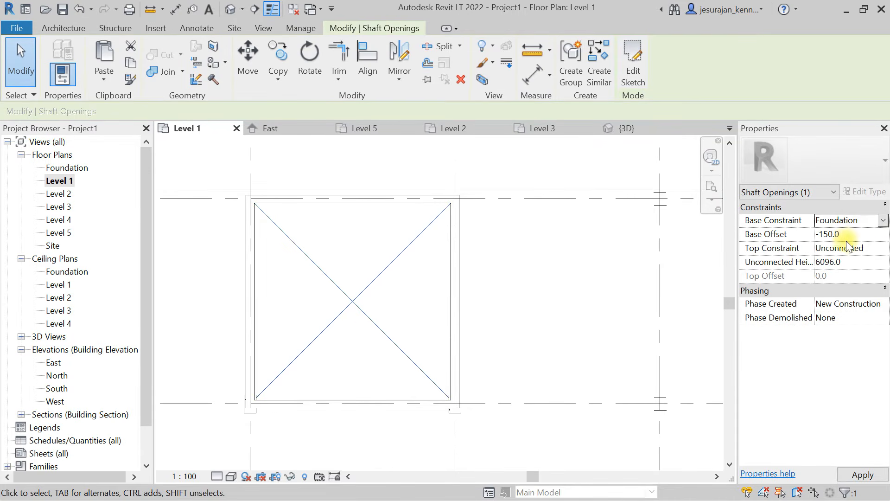
click(883, 250)
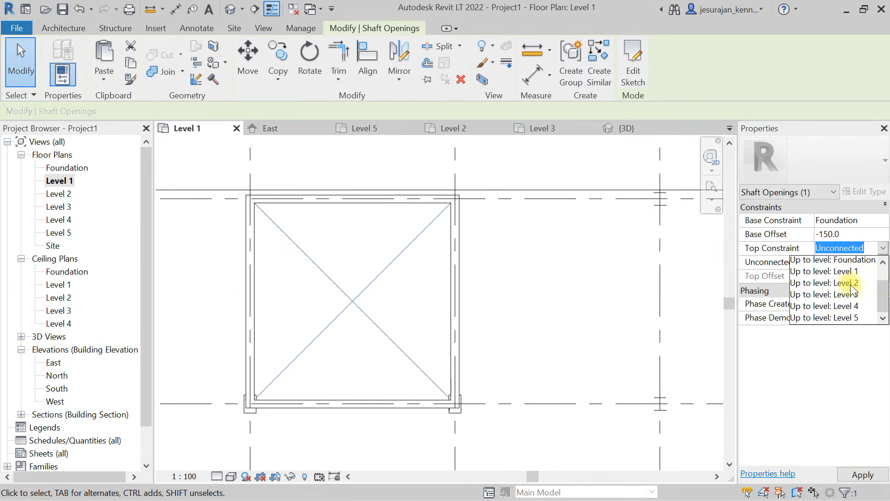
click(854, 306)
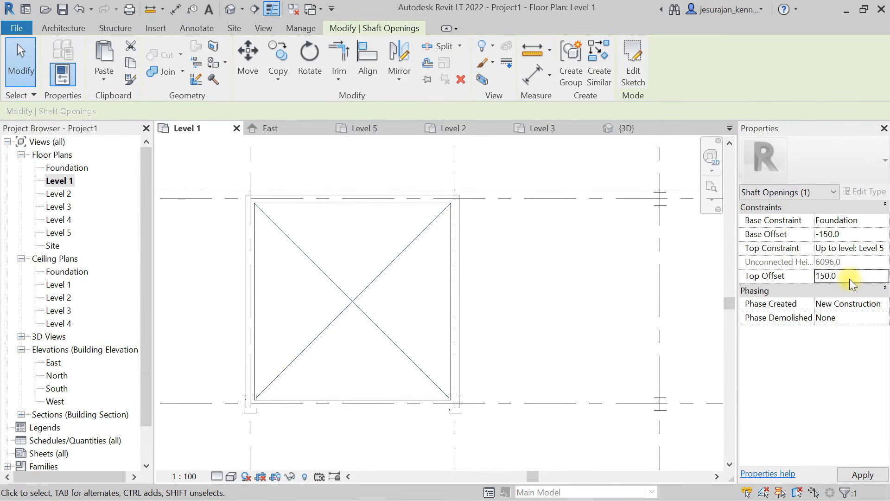
click(585, 261)
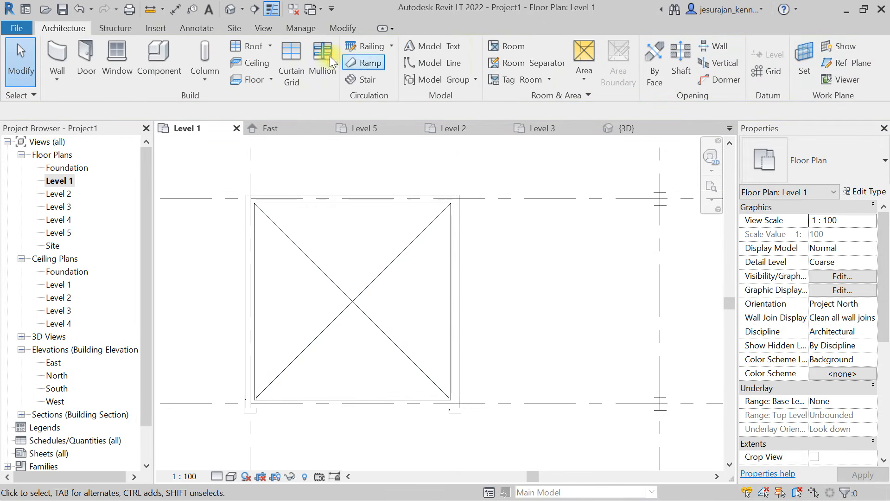
- Examine in 3D the shaft opening through the floors and the steel-framed corner bays of the building
click(231, 10)
shift+middle_drag(469, 228, 453, 186)
scroll(454, 183, down, 2)
shift+middle_drag(502, 342, 552, 304)
click(115, 28)
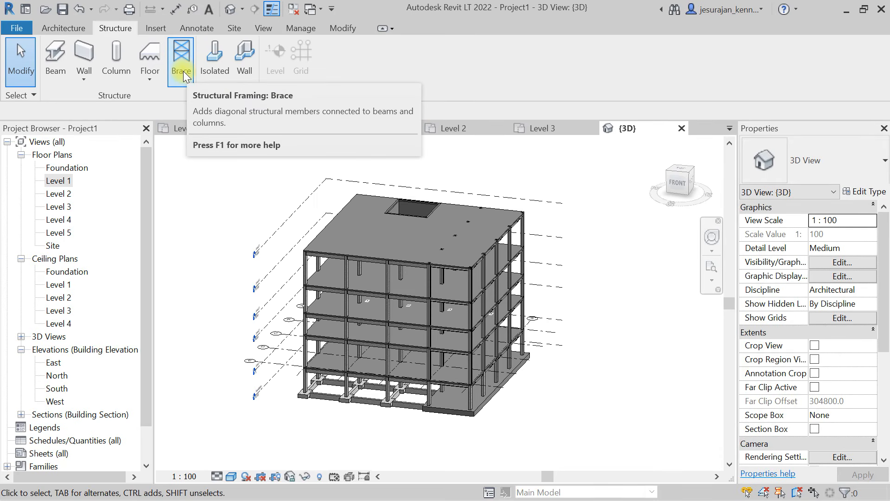
shift+middle_drag(469, 339, 420, 371)
scroll(420, 370, up, 2)
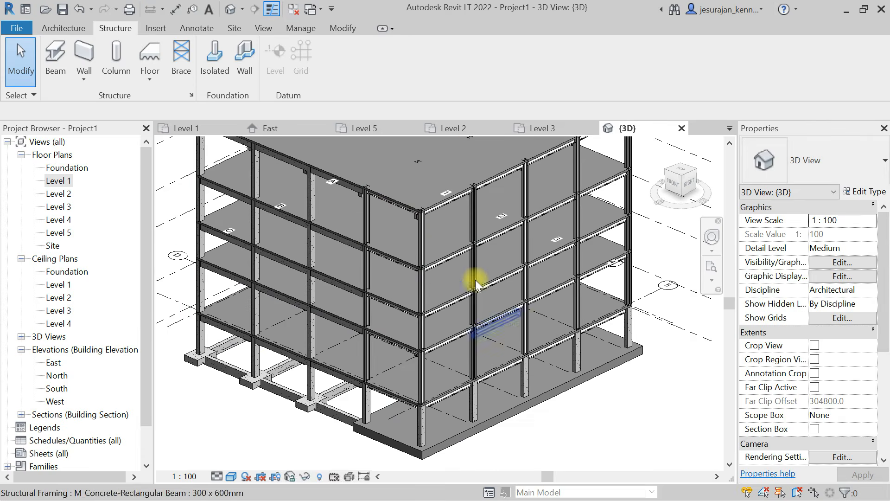
shift+middle_drag(399, 365, 534, 238)
shift+middle_drag(500, 214, 284, 280)
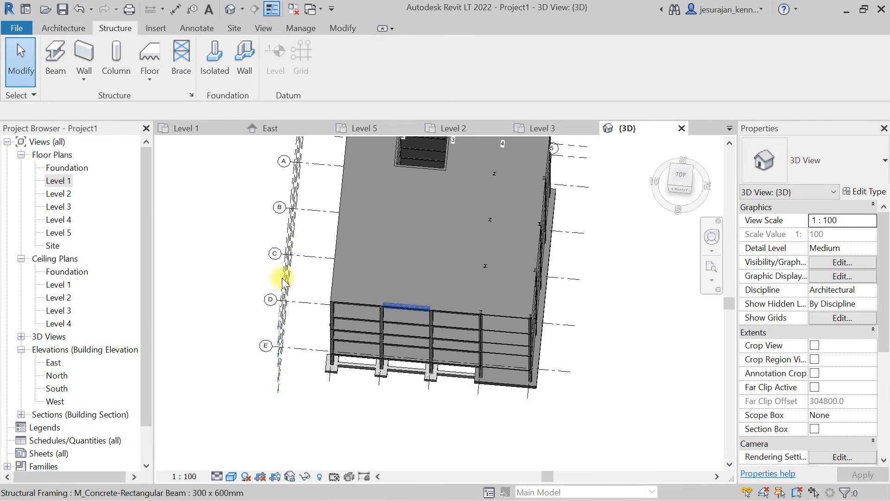
- Select the section line along grid E in the Level 1 floor plan and go to its Section 1 view
double_click(60, 181)
scroll(416, 272, down, 4)
middle_drag(418, 274, 417, 236)
scroll(468, 367, up, 2)
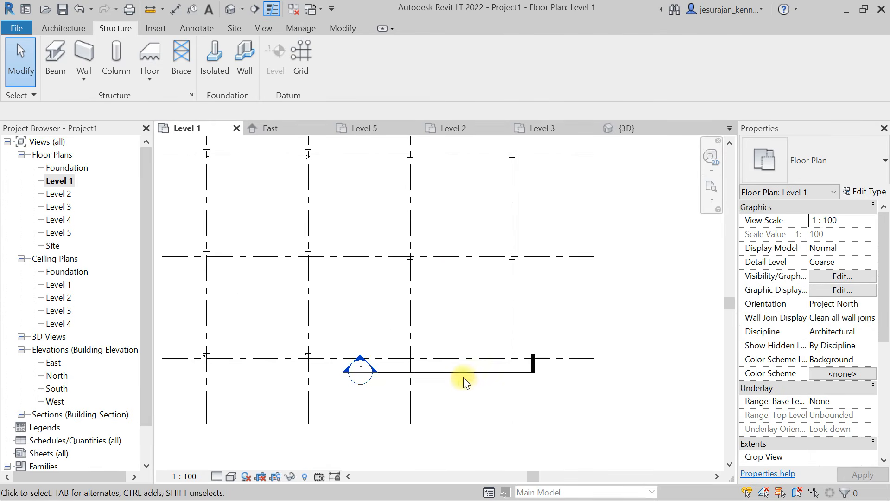
click(461, 375)
scroll(586, 356, down, 1)
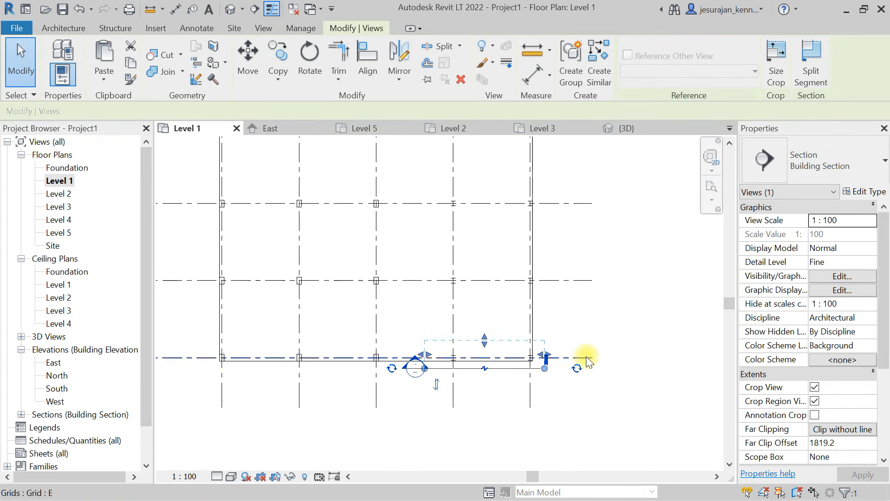
middle_drag(254, 391, 399, 399)
scroll(272, 377, up, 1)
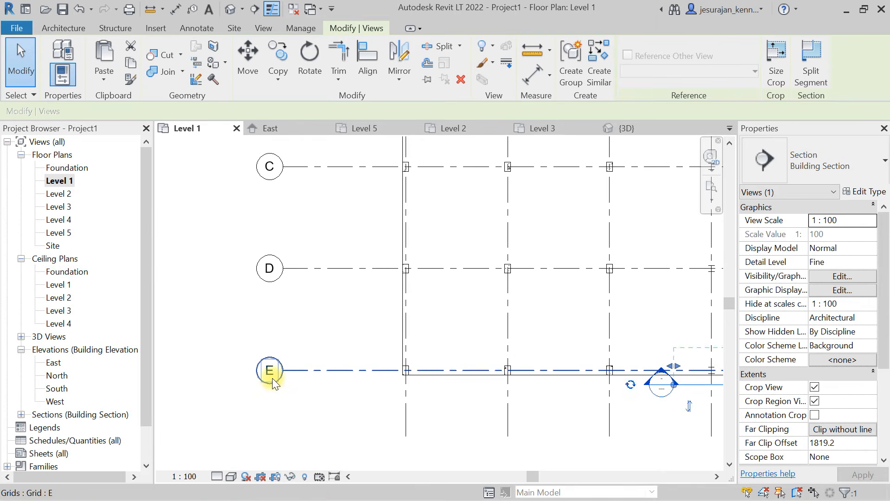
middle_drag(543, 385, 276, 351)
right_click(497, 344)
click(553, 87)
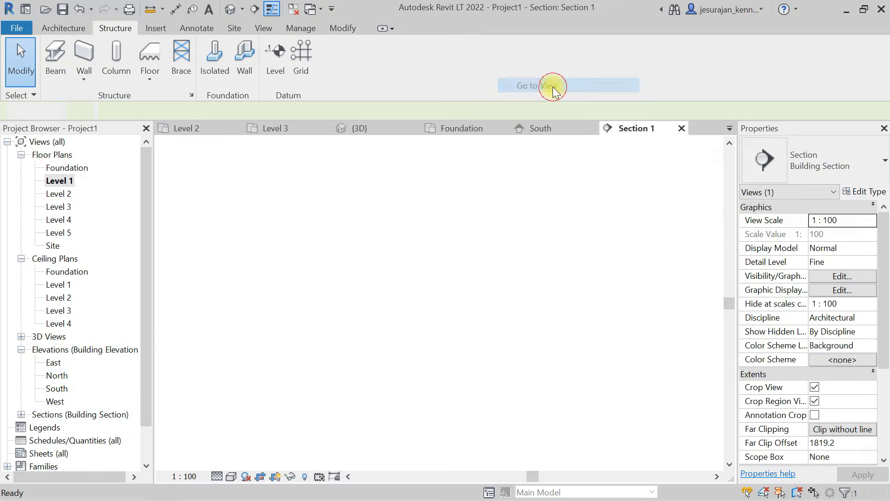
- Draw a diagonal detail line from the column centreline at Level 1 to the opposite column's inner face beneath the Level 2 steel beam
scroll(423, 273, down, 2)
middle_drag(443, 301, 456, 316)
middle_click(445, 247)
middle_click(445, 247)
scroll(437, 441, up, 3)
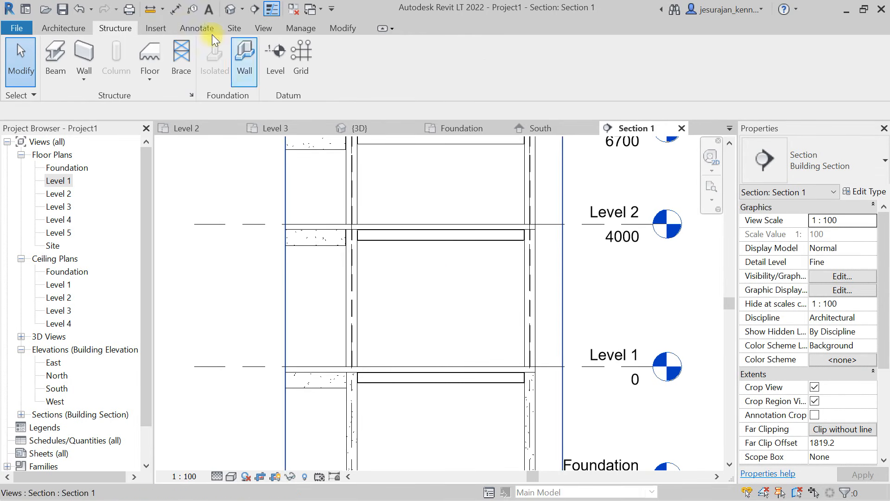
click(191, 28)
click(311, 49)
scroll(353, 368, up, 3)
click(351, 371)
middle_drag(572, 199, 419, 366)
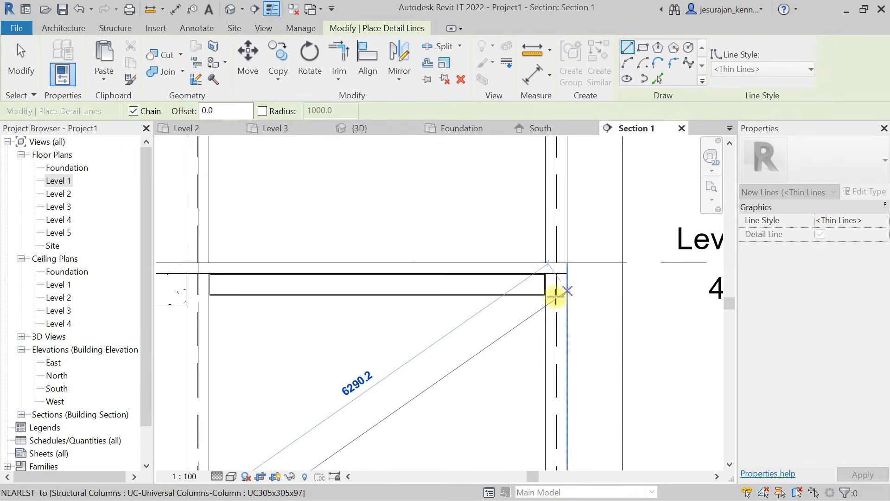
scroll(555, 295, up, 5)
scroll(534, 295, up, 3)
click(537, 287)
key(Escape)
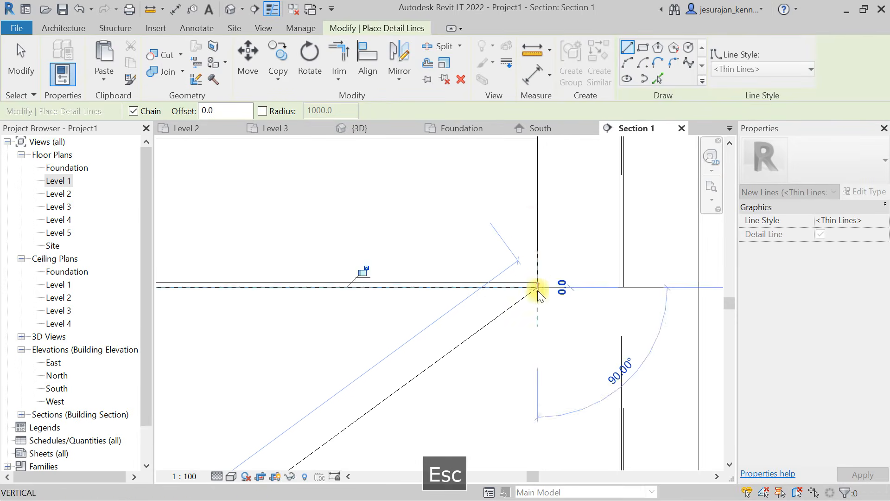
scroll(537, 214, down, 4)
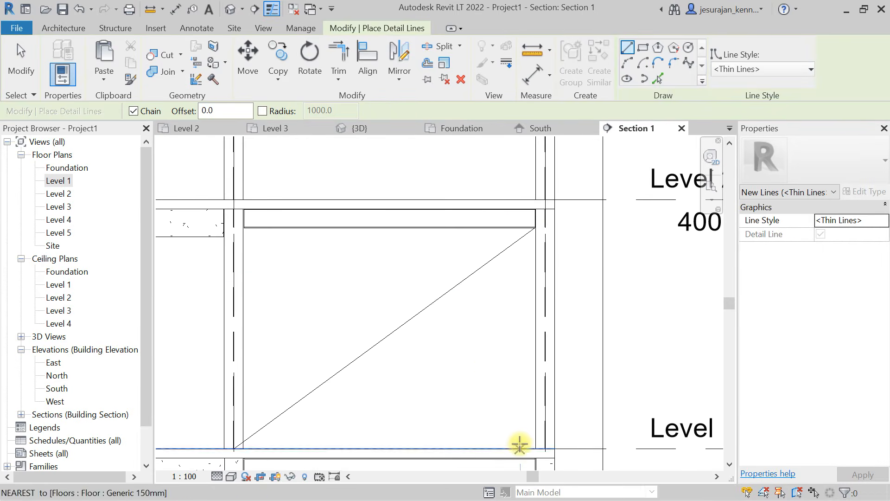
- Draw the opposite diagonal detail line, about 5874 mm long, from the grid 5 column's inner face at Level 1 to the far end beneath the Level 2 beam
scroll(536, 449, up, 3)
click(544, 450)
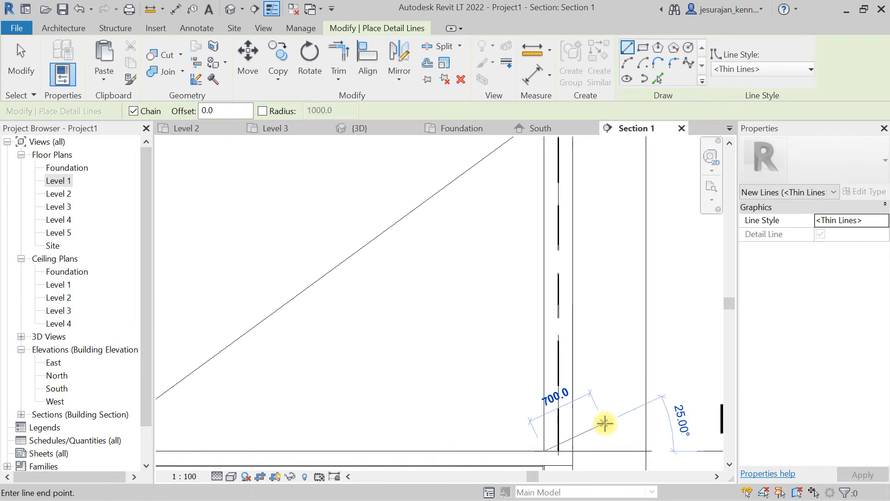
scroll(602, 419, down, 3)
scroll(321, 259, up, 2)
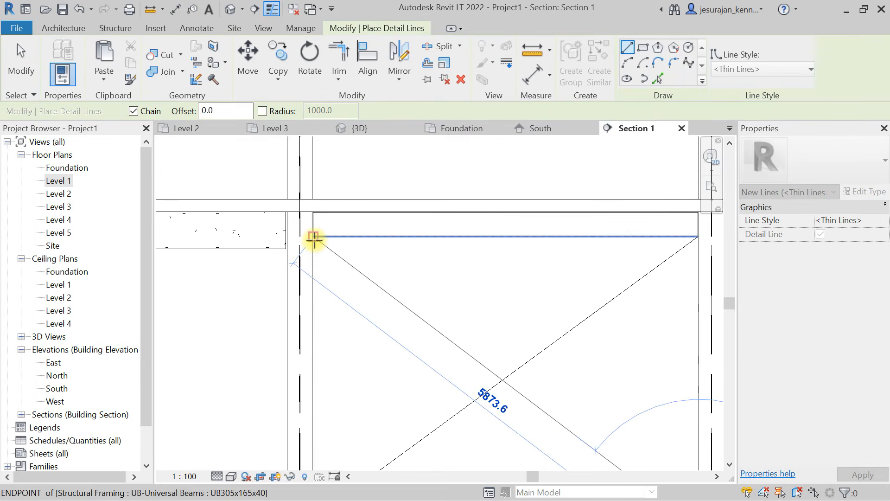
click(314, 237)
key(Escape)
scroll(405, 332, down, 2)
key(Escape)
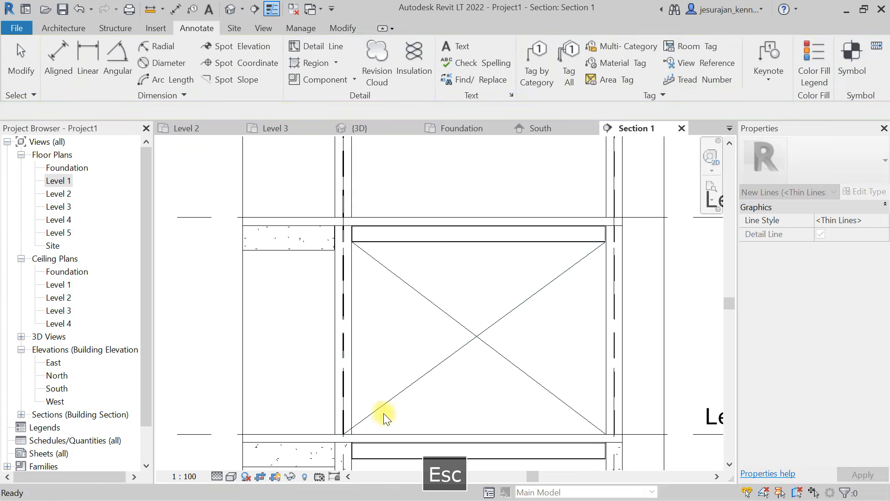
- Move the first diagonal's lower end from the column centreline to the grid 4 column's inner face at Level 1
click(340, 434)
scroll(340, 433, up, 3)
mouse_move(355, 431)
mouse_down()
mouse_move(403, 398)
mouse_move(375, 430)
mouse_up()
key(Escape)
scroll(374, 382, down, 4)
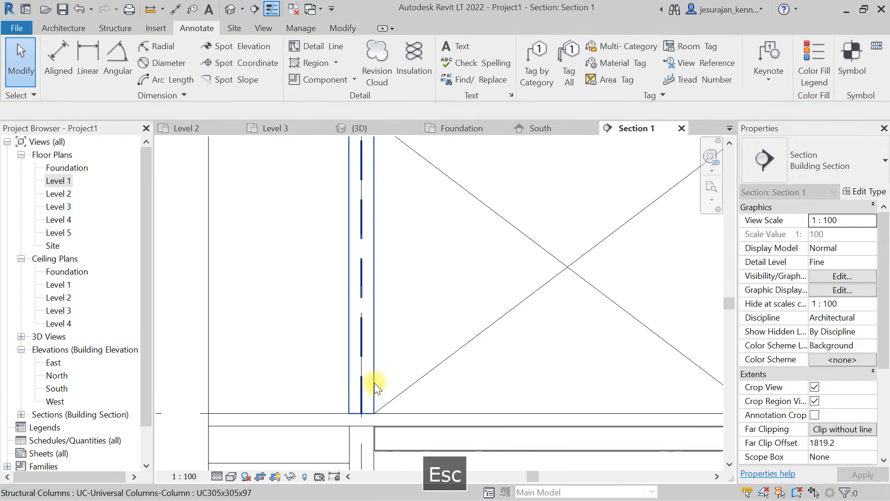
- Draw a diagonal detail line from the grid 5 column's inner face at Level 2 to the grid 4 column's inner face beneath the Level 3 beam
scroll(423, 340, down, 4)
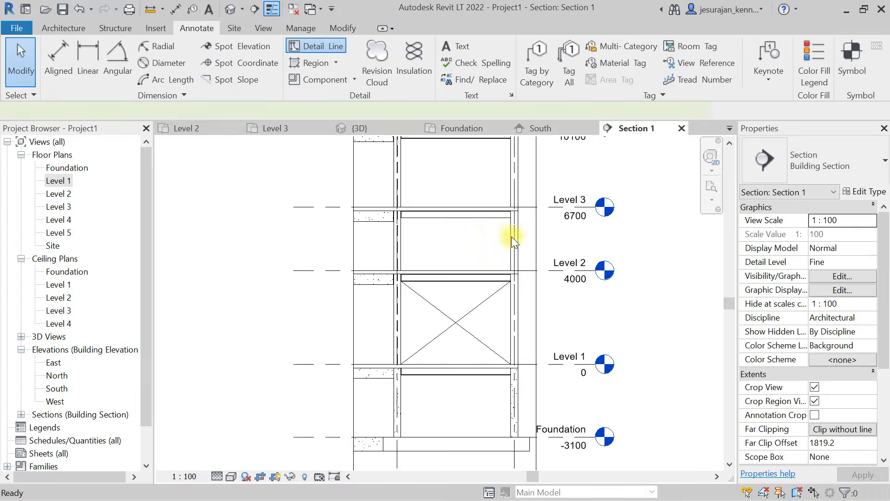
scroll(492, 239, up, 6)
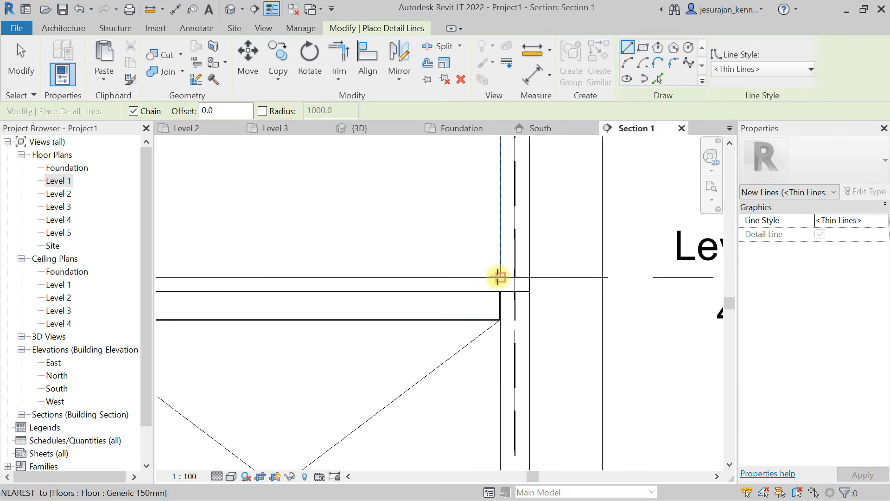
click(498, 277)
scroll(482, 299, down, 3)
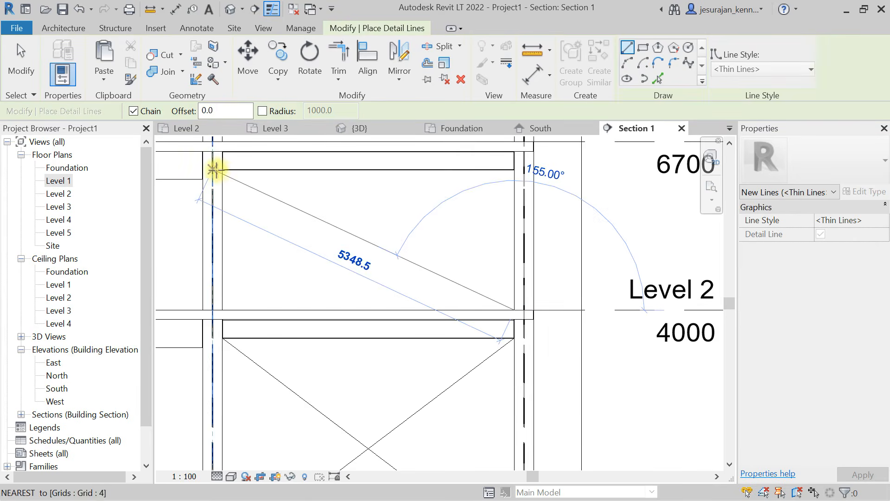
click(223, 169)
key(Escape)
- Draw a diagonal detail line about 5532 mm long from the grid 5 column's inner face at Level 3 to the far end beneath the Level 4 beam
middle_drag(531, 310, 511, 347)
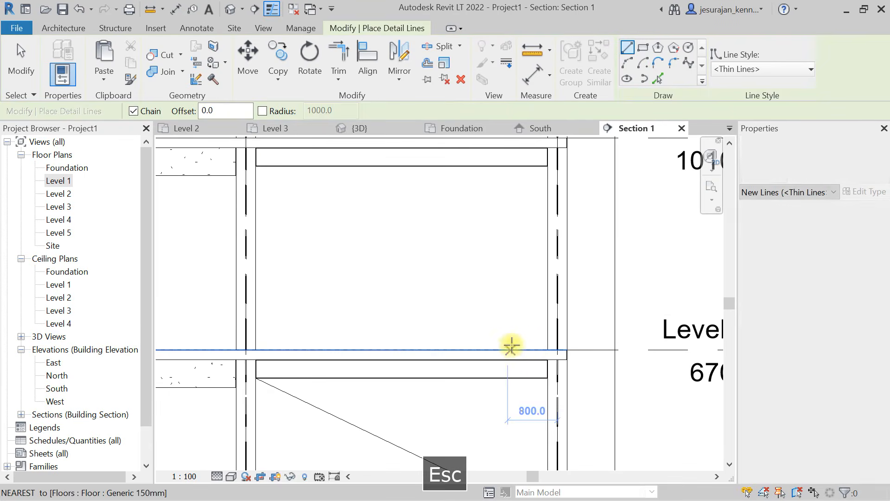
click(547, 349)
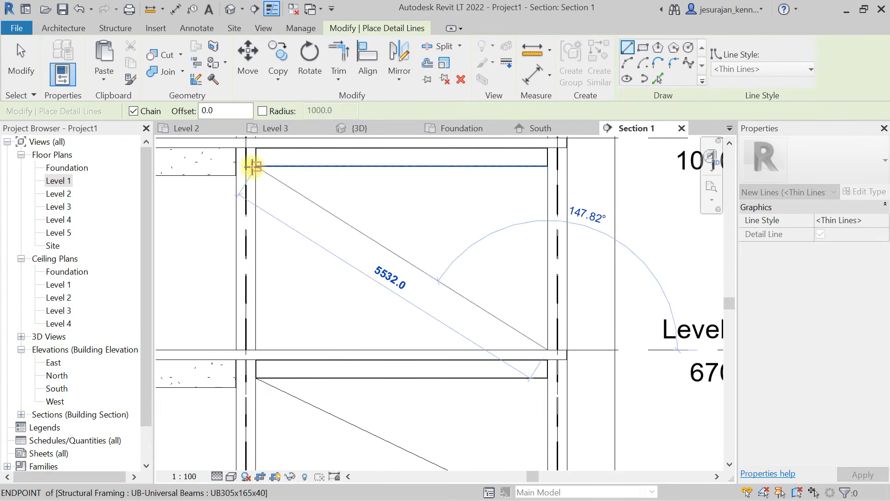
click(253, 167)
key(Escape)
- Draw a diagonal detail line about 6008 mm long from the grid 5 column's inner face at Level 4 to the far end beneath the Level 5 beam
middle_drag(373, 196, 385, 410)
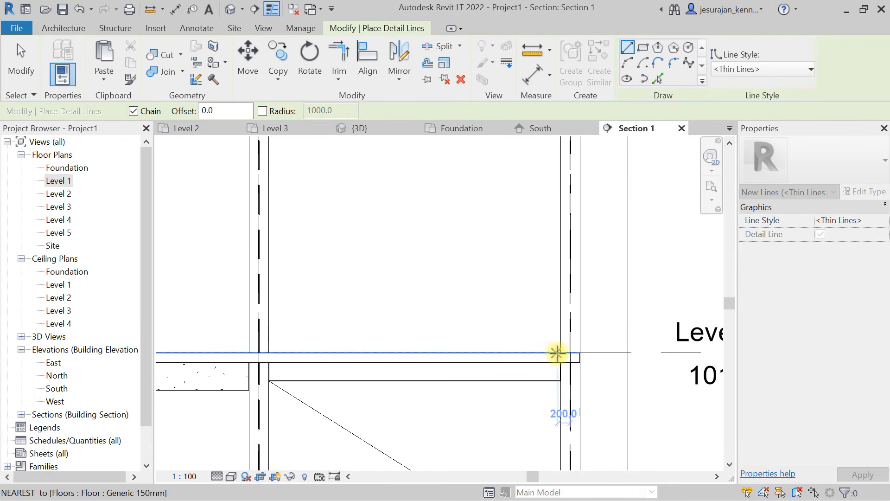
click(560, 351)
scroll(556, 360, down, 2)
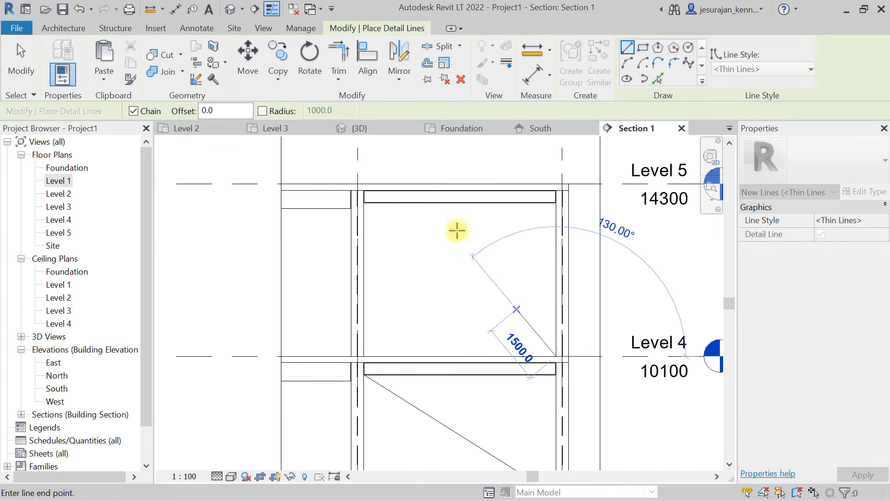
click(364, 201)
key(Escape)
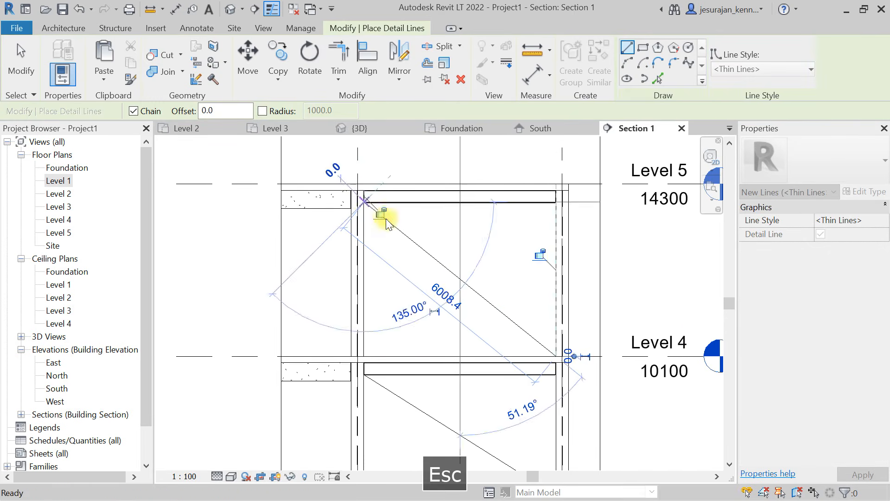
key(Escape)
- Mirror the three single diagonals between Levels 2 and 5 about a vertical axis drawn through their midpoints
click(376, 199)
scroll(377, 200, down, 2)
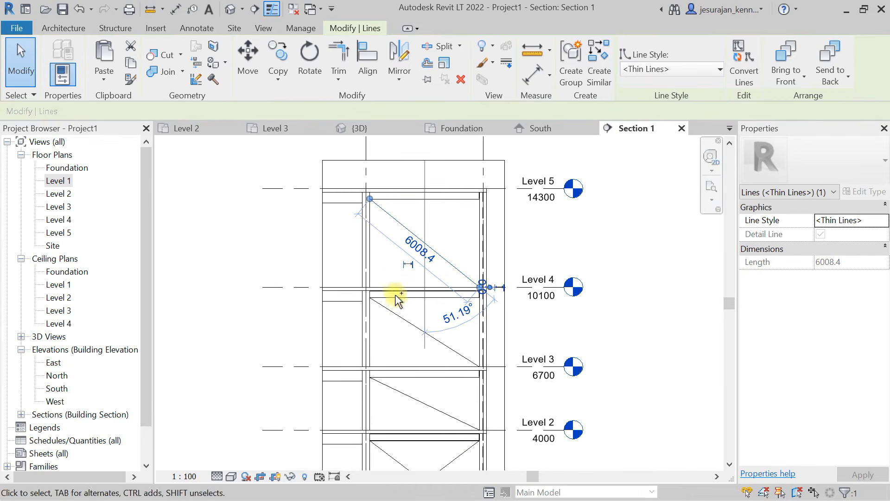
ctrl+click(398, 319)
ctrl+scroll(401, 279, down, 3)
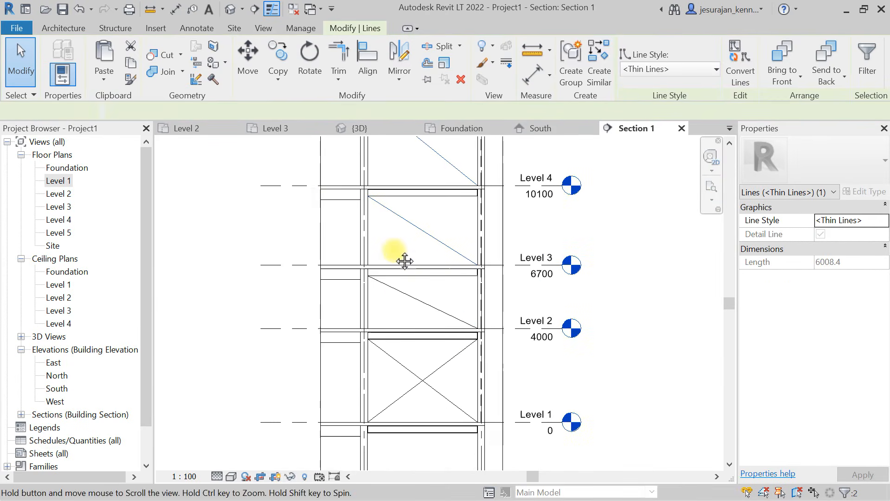
click(402, 81)
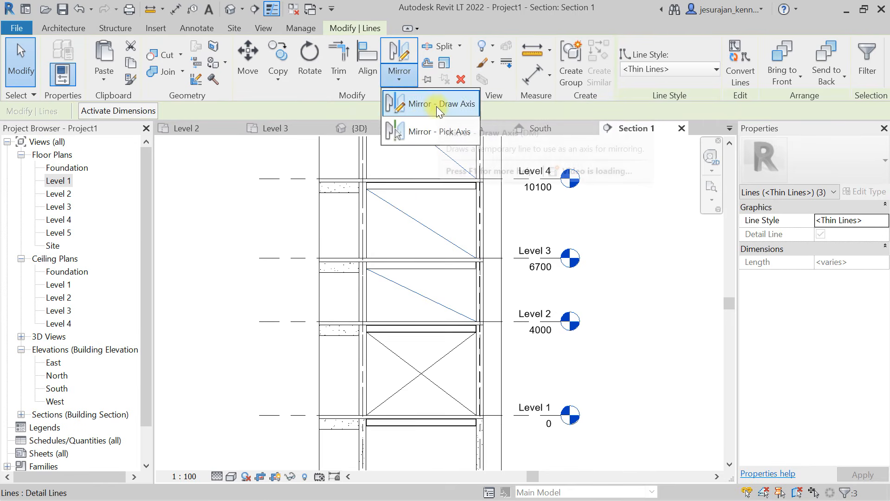
click(437, 107)
click(421, 206)
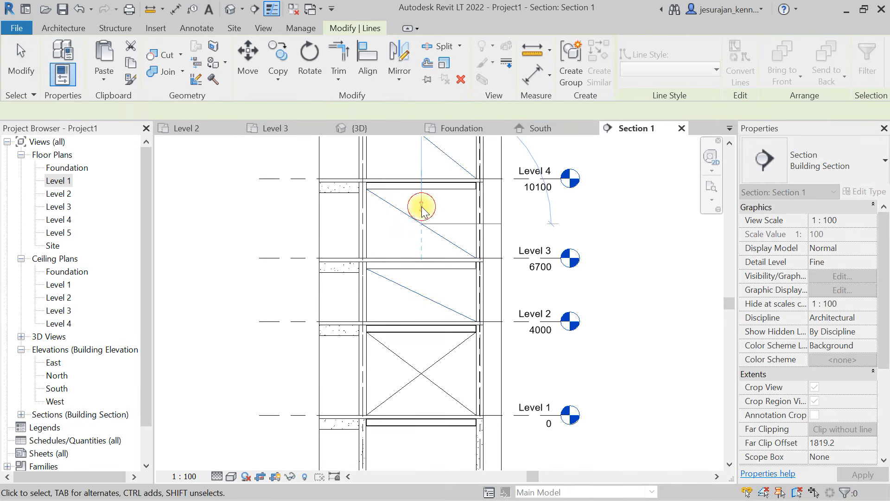
key(Escape)
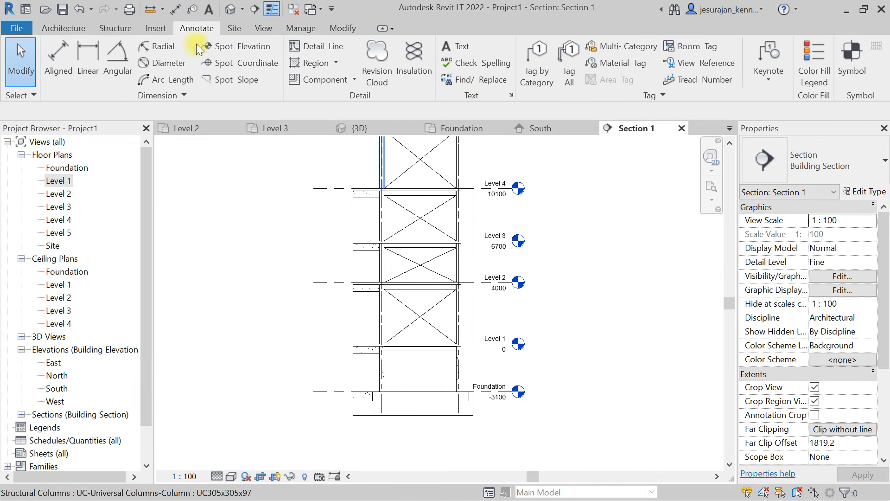
- Begin placing UB305x165x40 braces in the bay between Levels 1 and 2, with 3D Snapping enabled
click(112, 29)
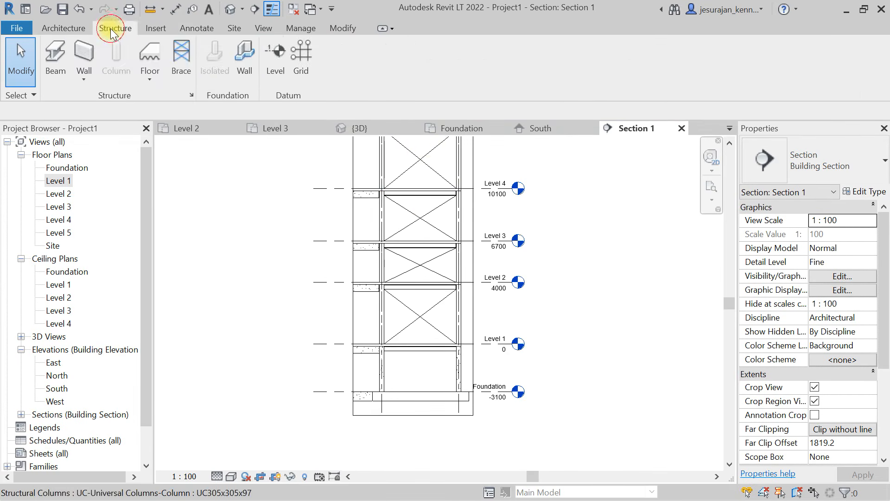
click(180, 70)
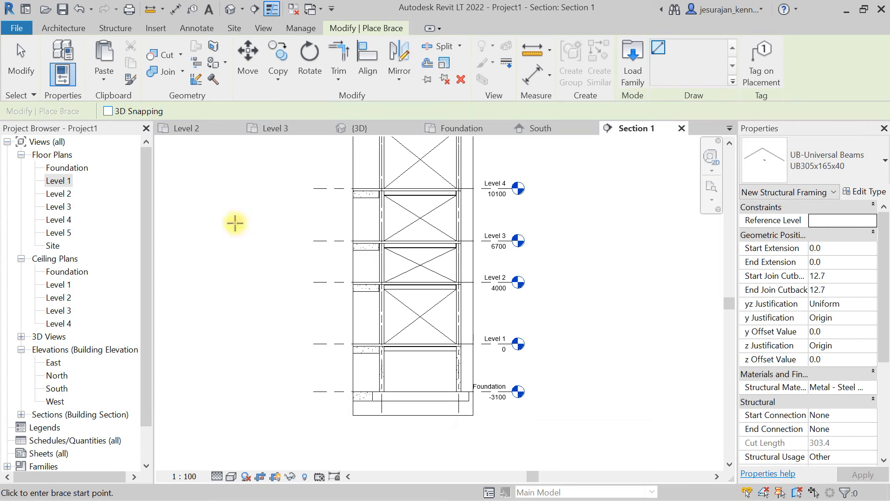
scroll(418, 348, up, 3)
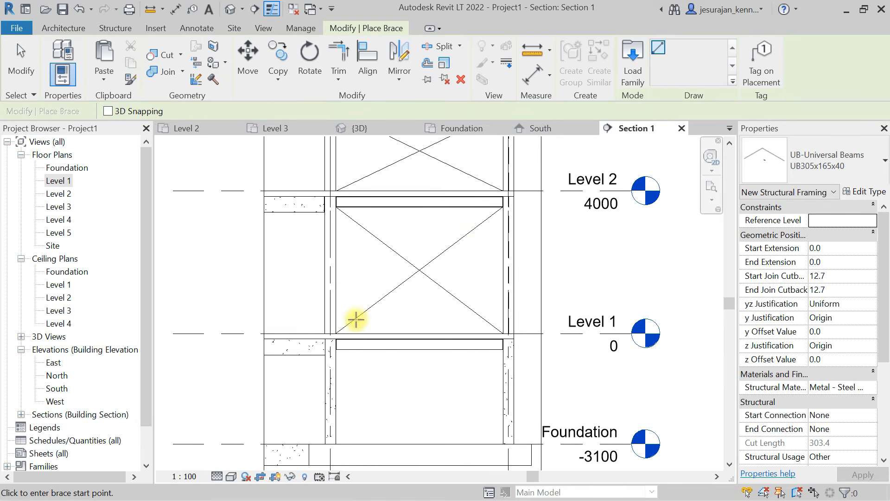
scroll(338, 327, up, 5)
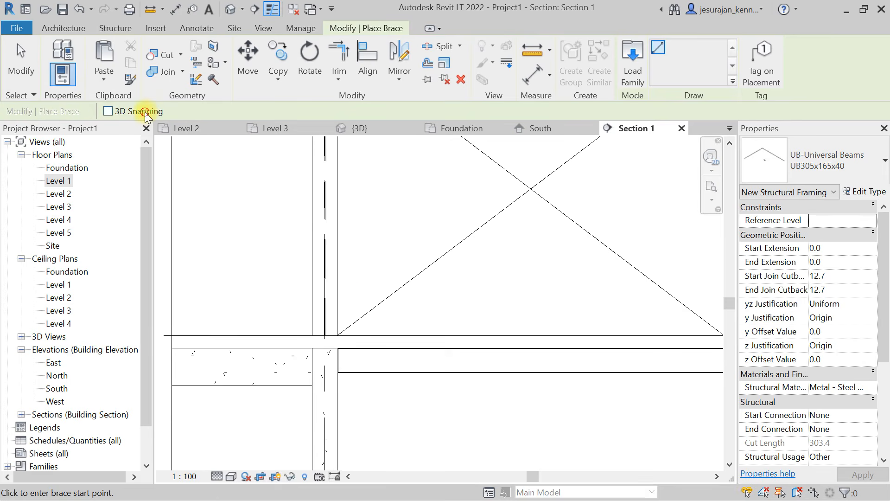
- Try a brace about 4457 mm long along the rising diagonal from the grid 4 column's base at Level 1, and undo it
click(343, 330)
scroll(344, 366, down, 2)
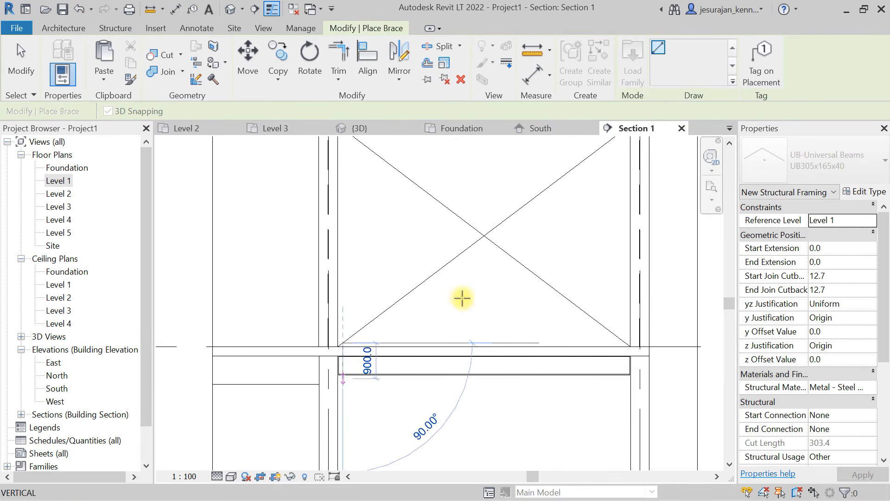
click(563, 175)
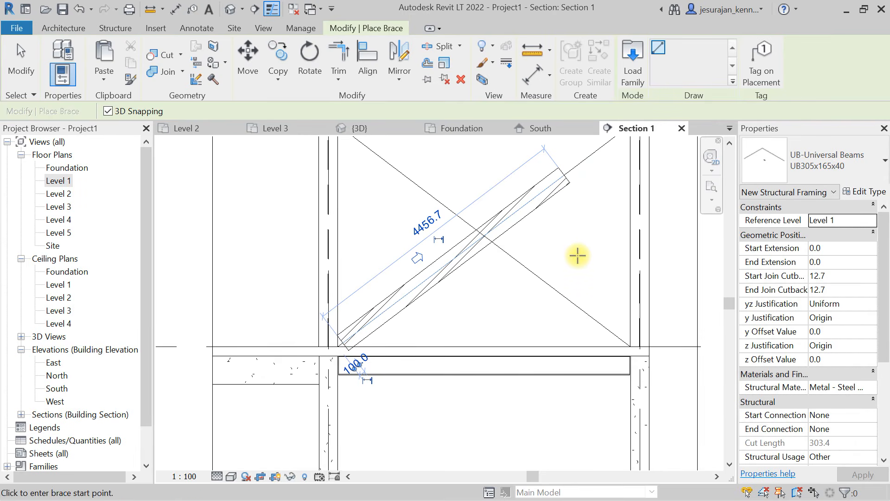
key(ctrl+z)
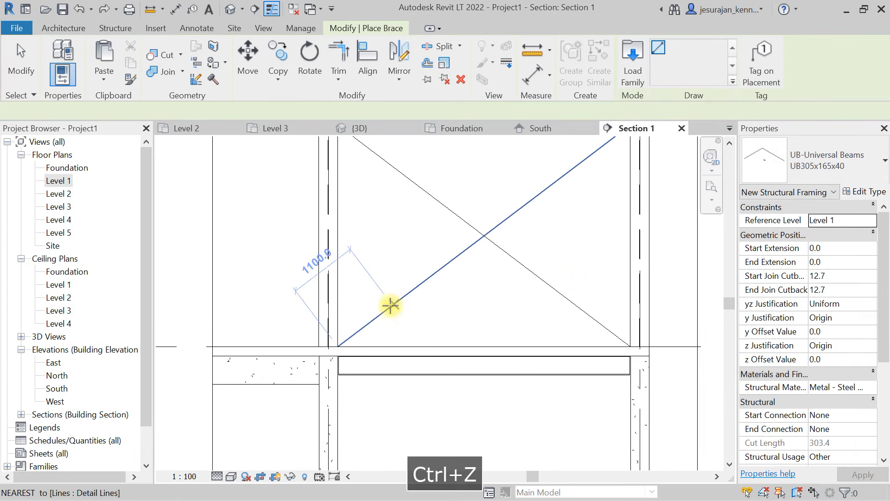
- Place a brace about 2778 mm long on the rising diagonal between Levels 1 and 2, with both ends short of the corners
click(389, 306)
click(527, 206)
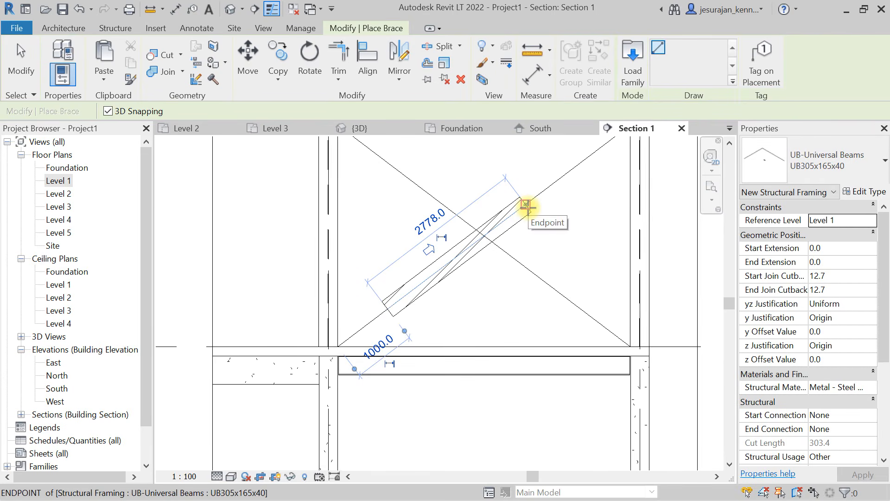
key(Escape)
scroll(477, 229, up, 2)
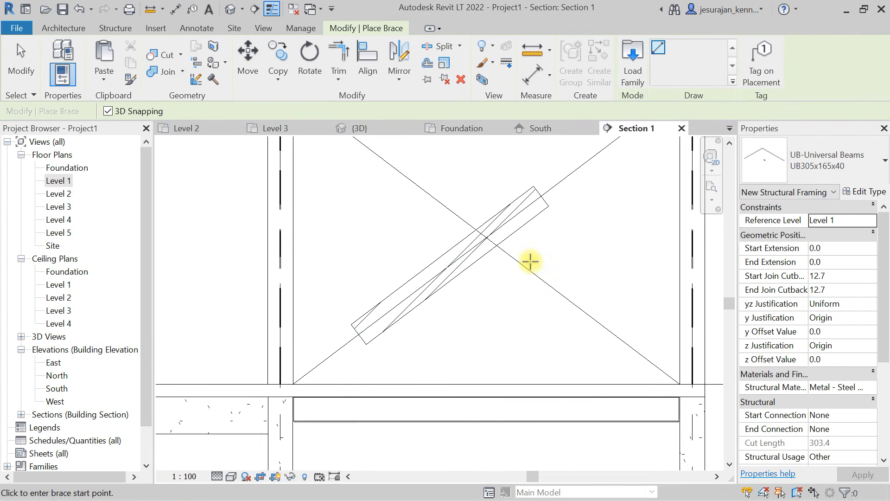
scroll(541, 211, up, 2)
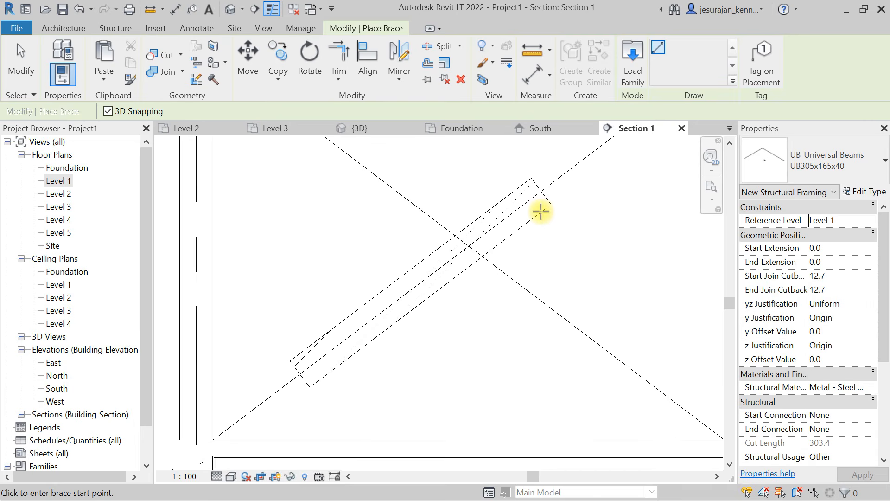
- Place a crossing brace about 4417 mm long on the opposite diagonal between Levels 1 and 2, short of both corners
scroll(427, 265, down, 3)
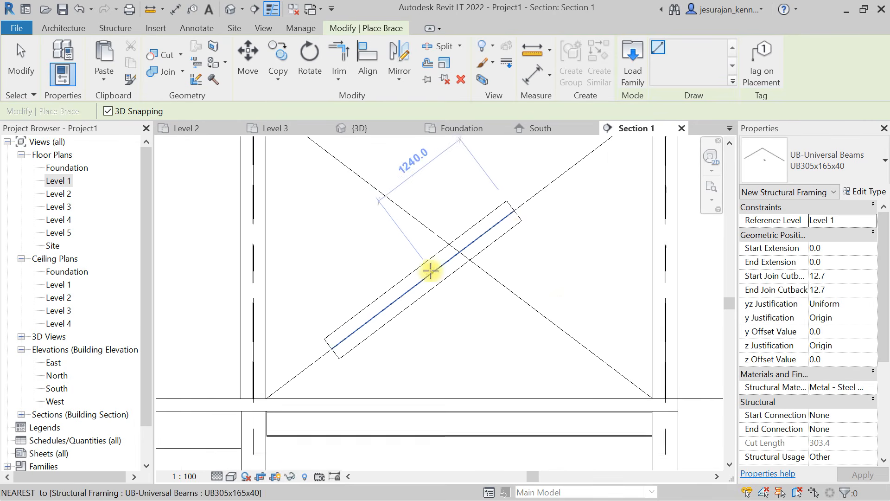
click(567, 343)
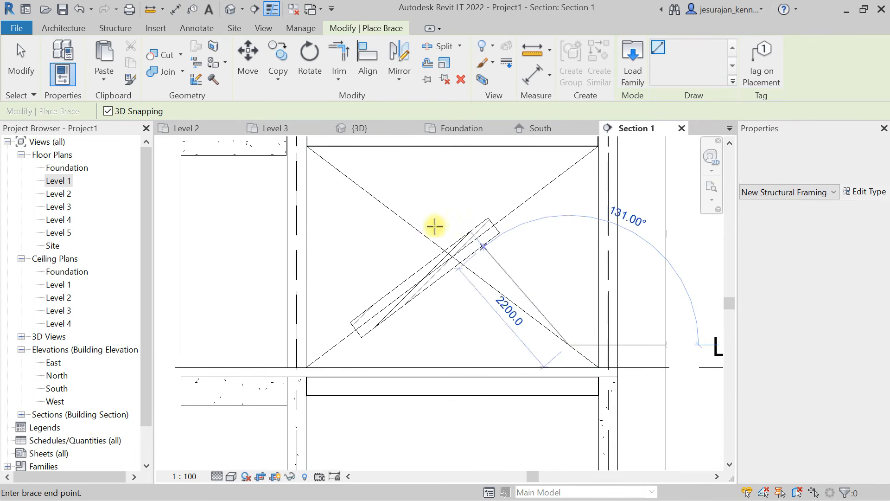
click(350, 178)
key(Escape)
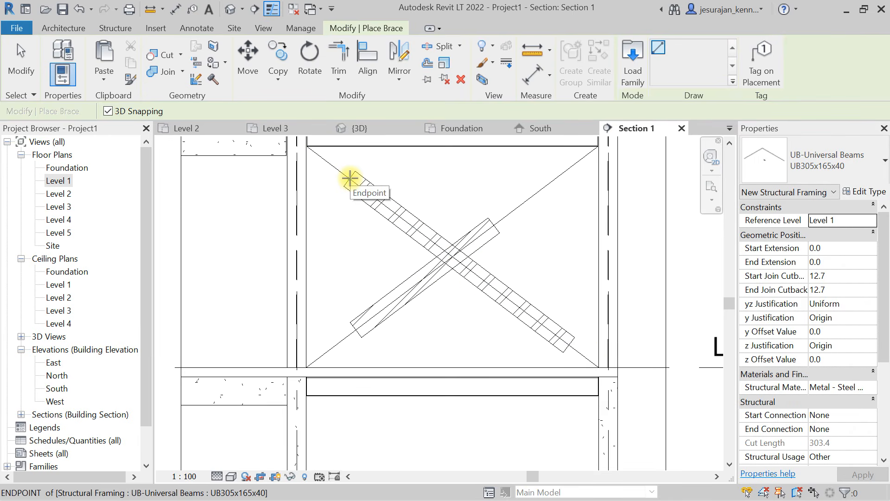
key(Escape)
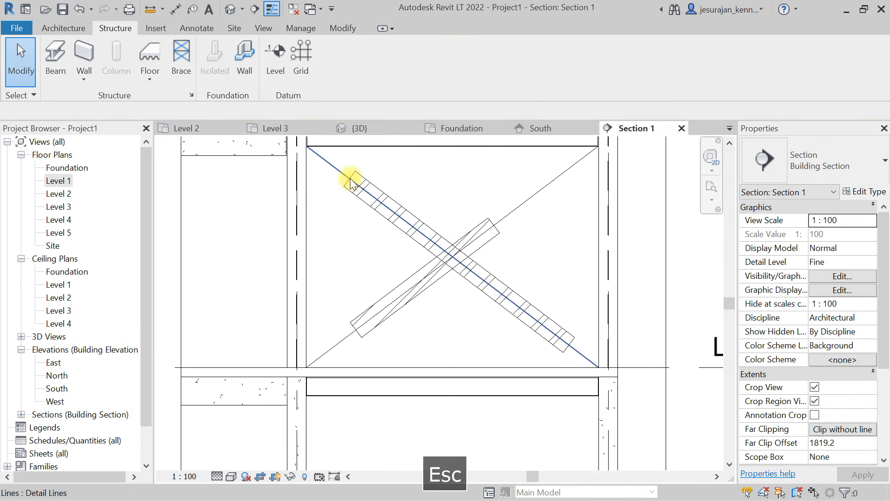
- Set the detail level of the Section 1 view to Coarse
click(219, 477)
click(221, 462)
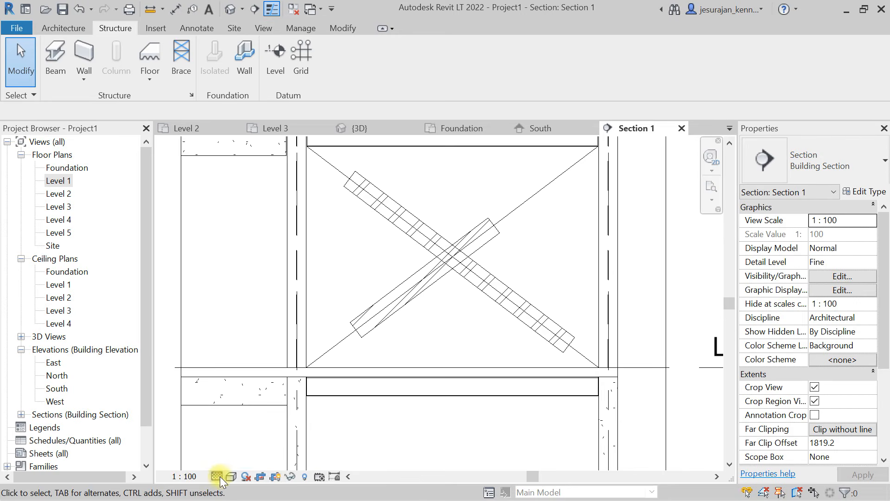
click(220, 476)
click(233, 448)
click(232, 435)
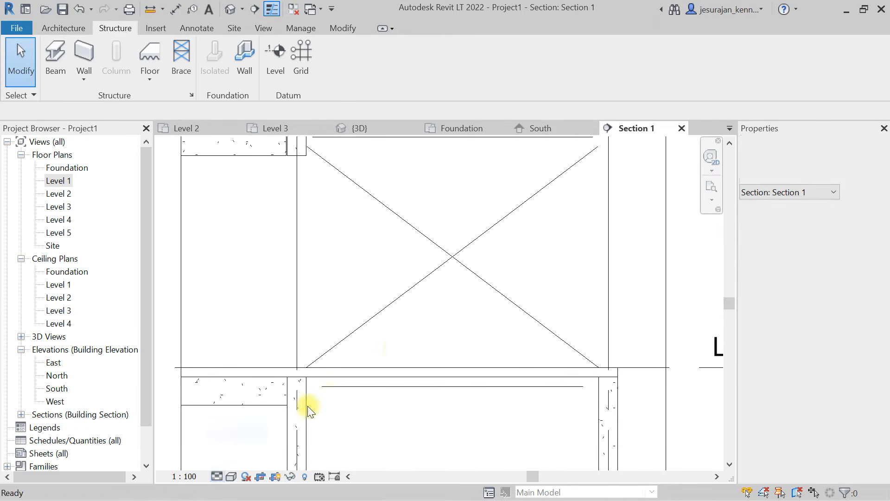
- Examine the two crossing braces of the corner bay in the 3D view
click(230, 10)
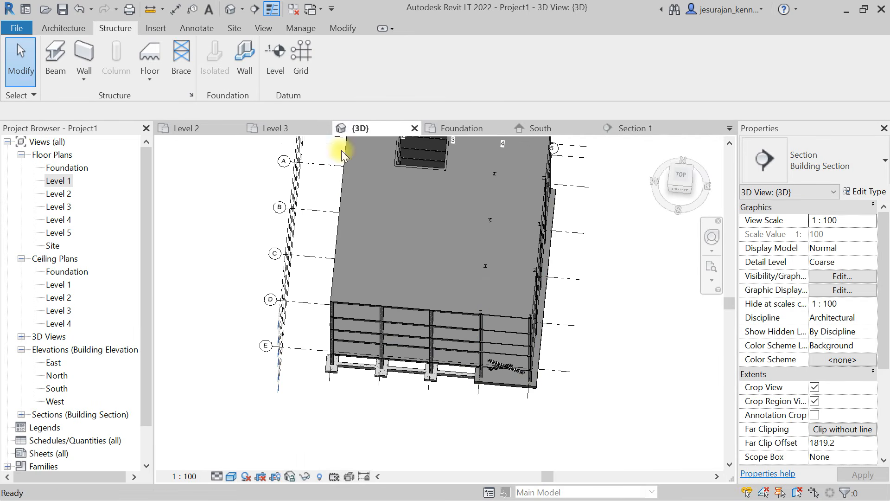
scroll(502, 359, up, 4)
scroll(503, 359, up, 3)
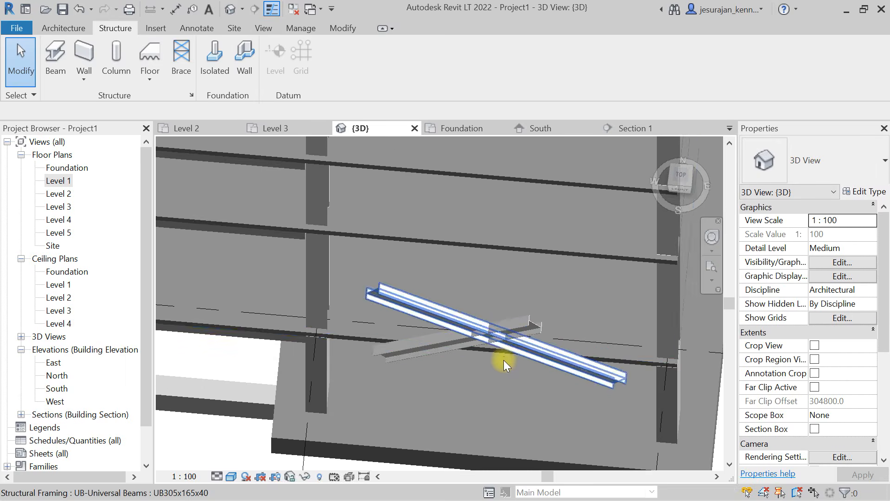
- Examine the alignment of the two crossing braces between Levels 1 and 2 from several angles in the 3D view
click(514, 321)
shift+middle_drag(515, 320, 353, 204)
shift+middle_drag(440, 324, 425, 260)
scroll(447, 261, down, 4)
scroll(426, 257, up, 4)
click(464, 236)
ctrl+click(469, 293)
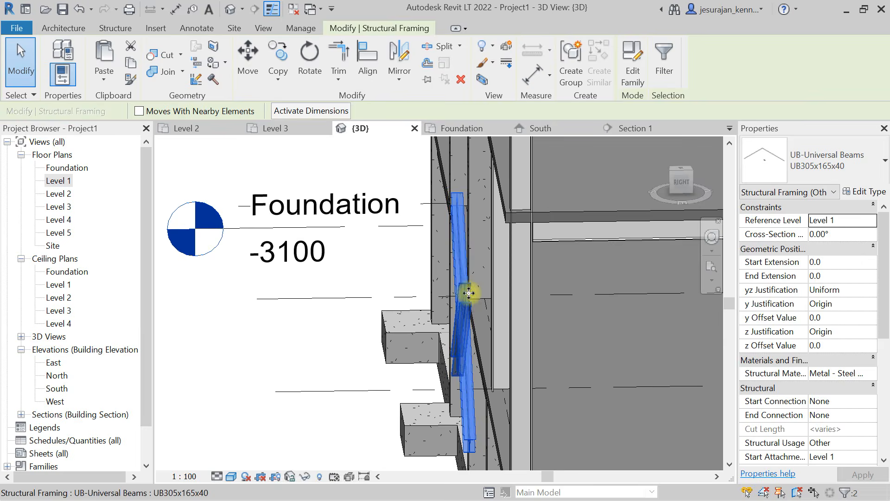
scroll(469, 293, down, 3)
shift+middle_drag(398, 298, 477, 347)
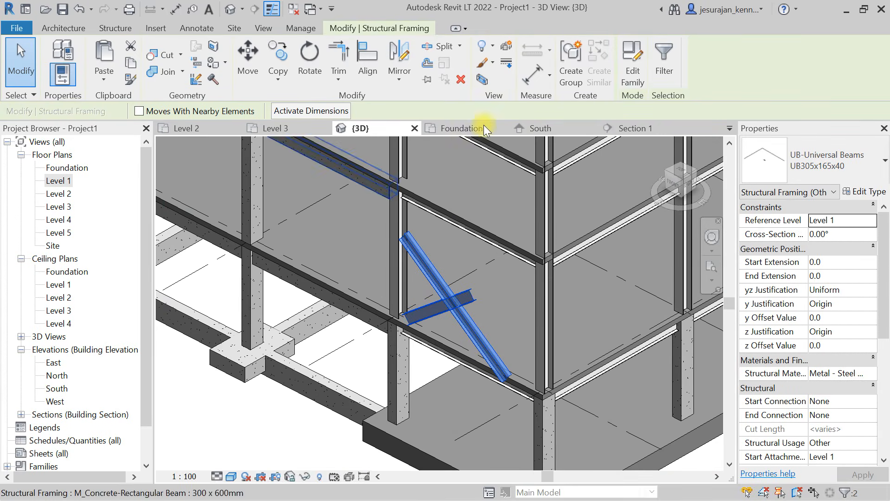
- Return to the Section 1 view and confirm Grid : E as the work plane for the braces
click(631, 132)
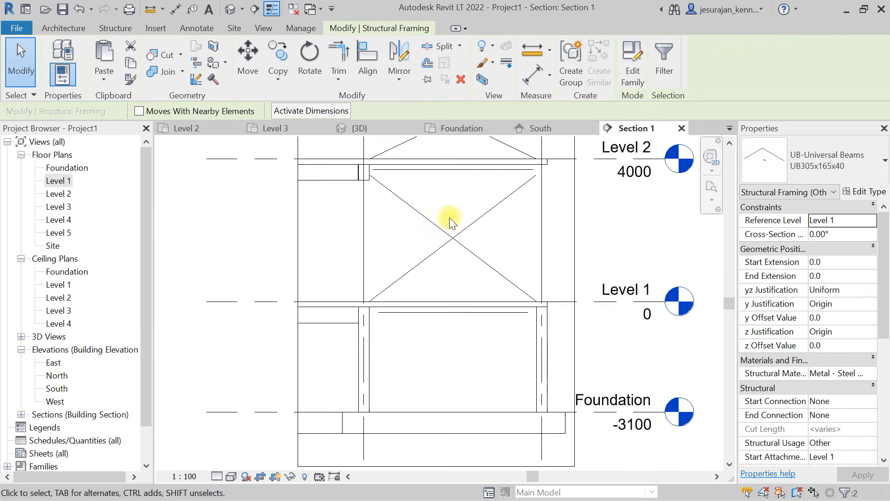
scroll(449, 223, down, 2)
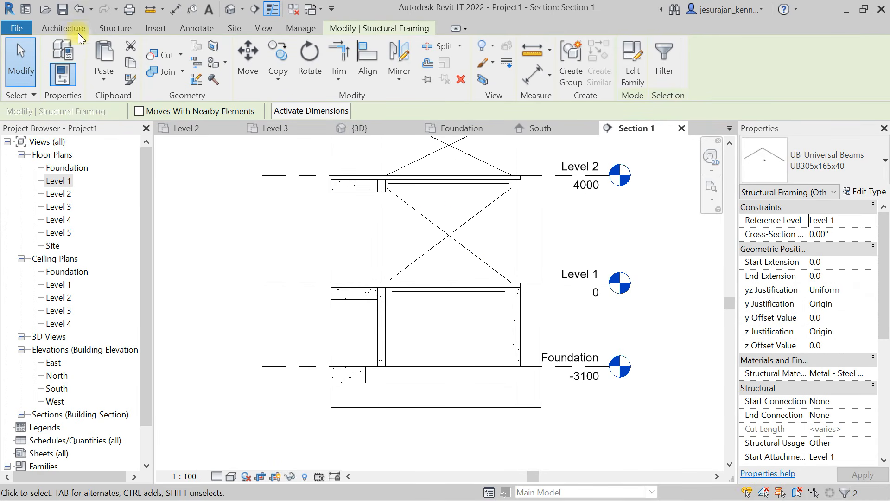
click(116, 28)
click(182, 69)
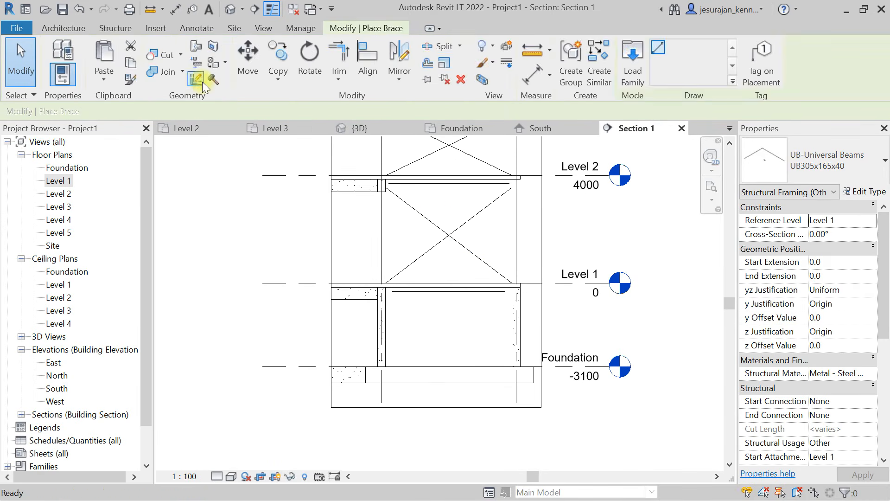
click(71, 28)
click(802, 70)
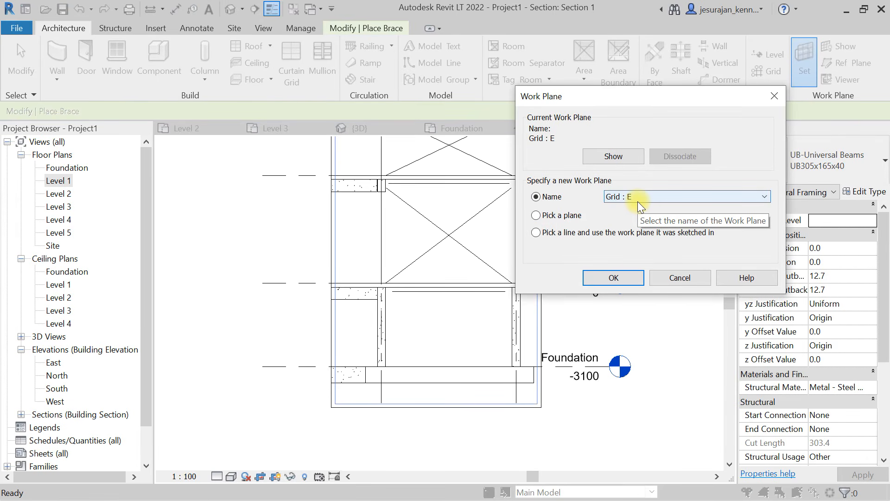
click(633, 276)
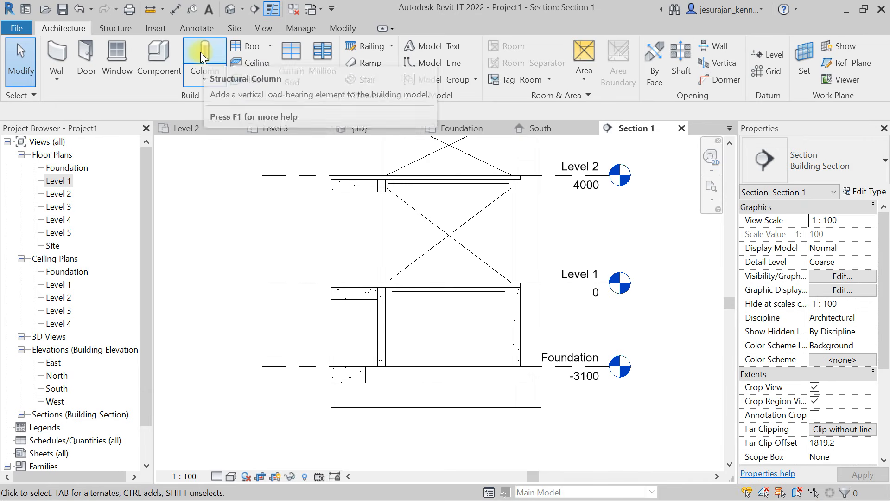
- Start the Brace tool in Section 1 and set the view's detail level to Fine
click(116, 28)
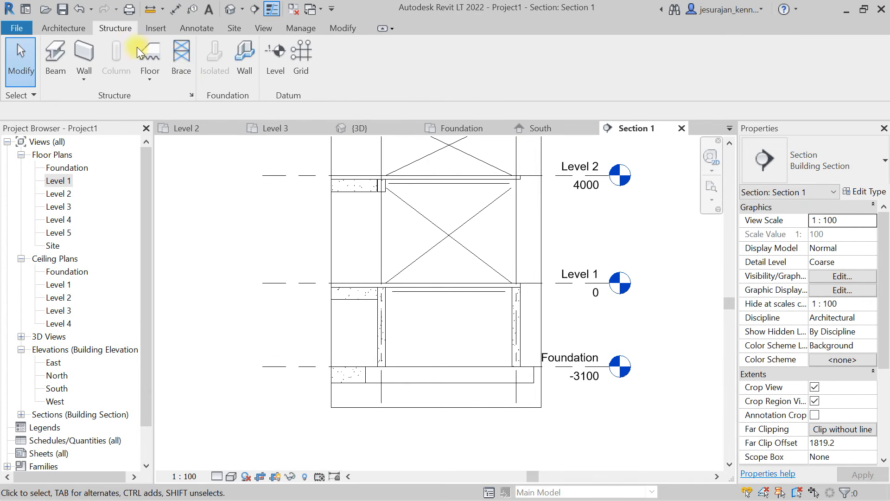
click(187, 75)
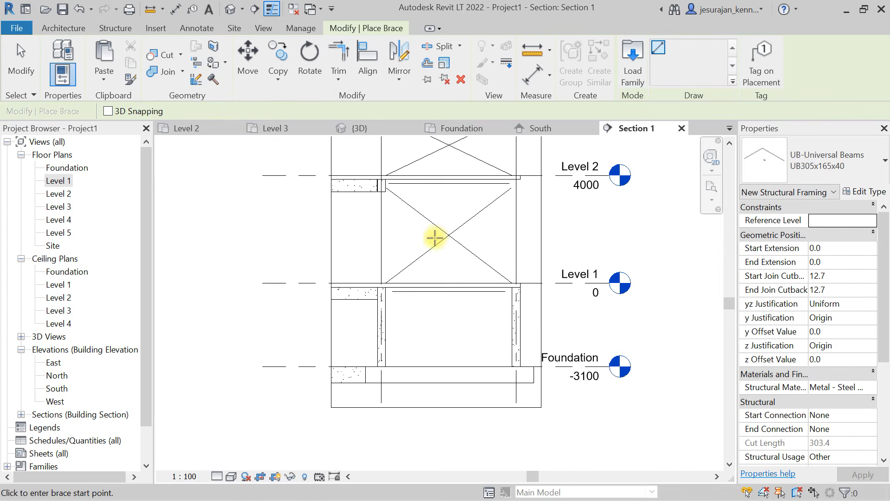
scroll(397, 276, up, 2)
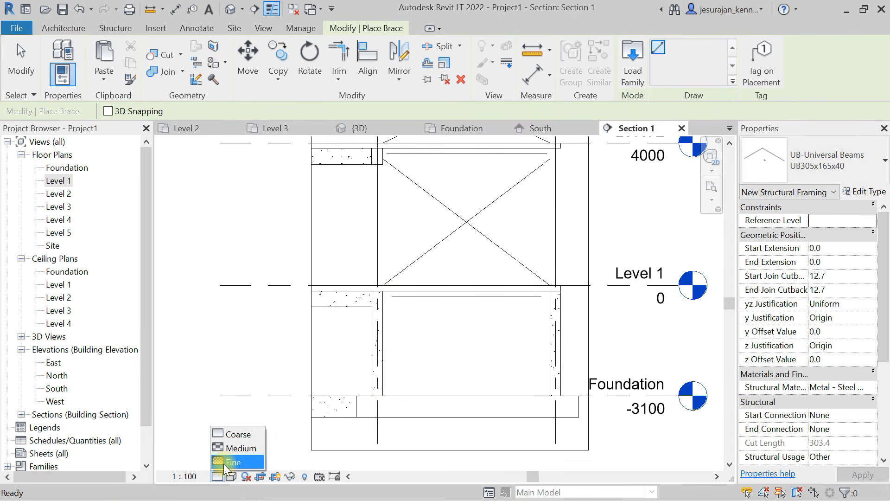
click(224, 463)
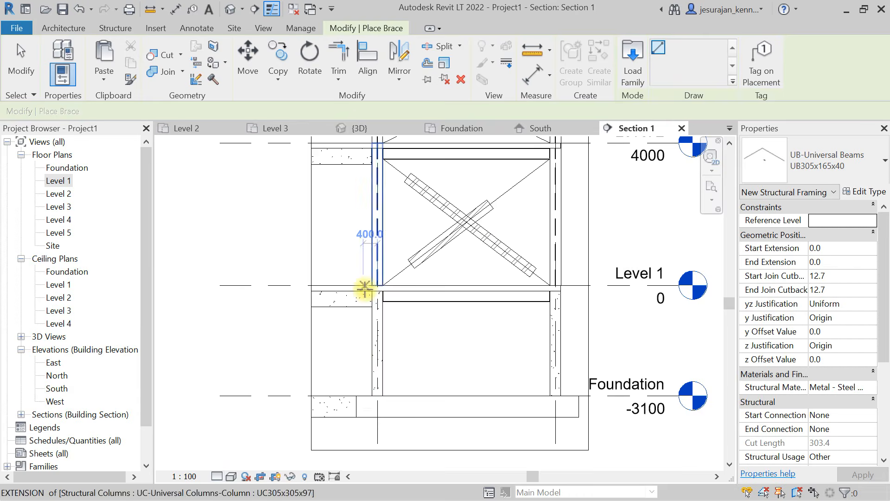
- Place two crossing UB305x165x40 braces between Levels 2 and 3, snapping their ends to the detail-line diagonals' endpoints
scroll(385, 273, up, 2)
middle_drag(387, 281, 348, 292)
click(292, 282)
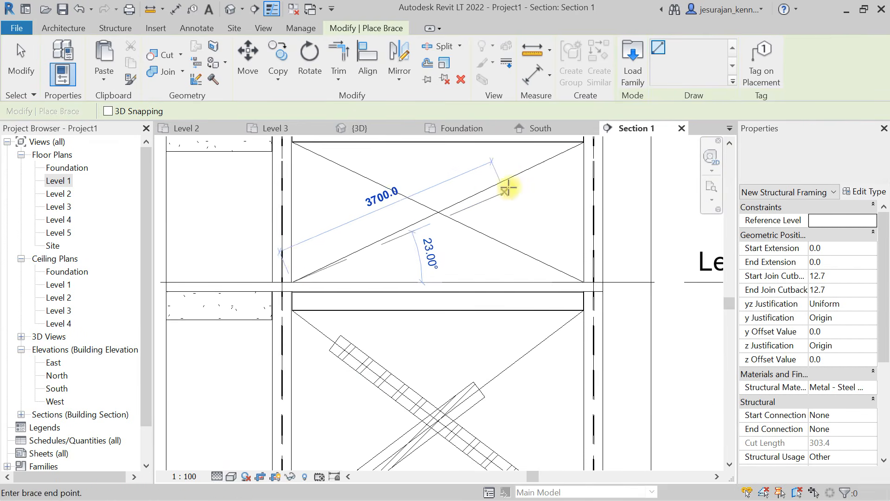
middle_drag(506, 185, 441, 254)
click(494, 287)
key(Escape)
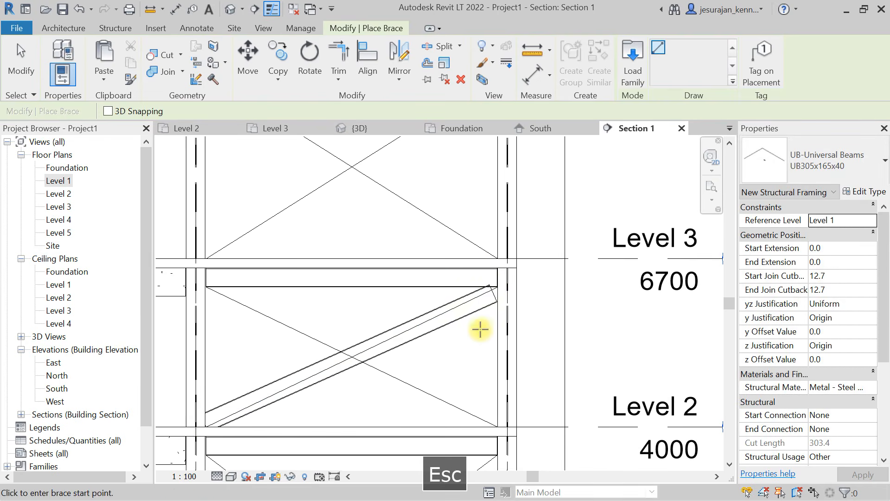
click(498, 426)
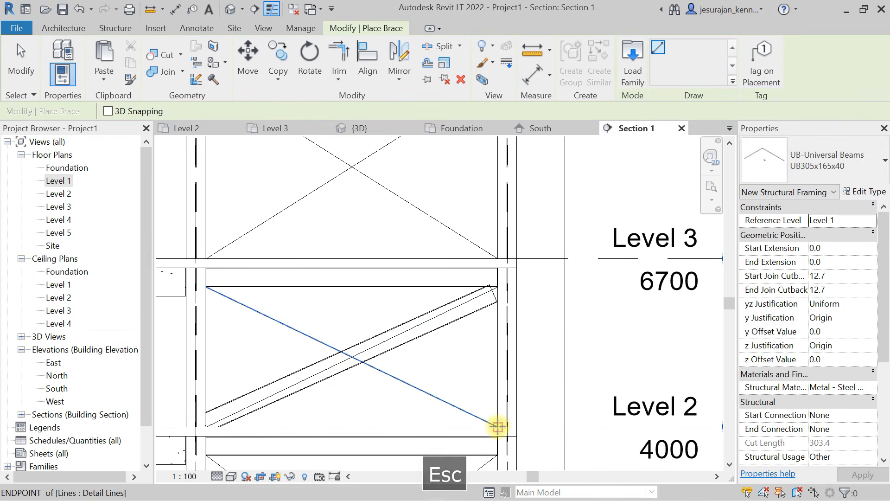
click(205, 290)
key(Escape)
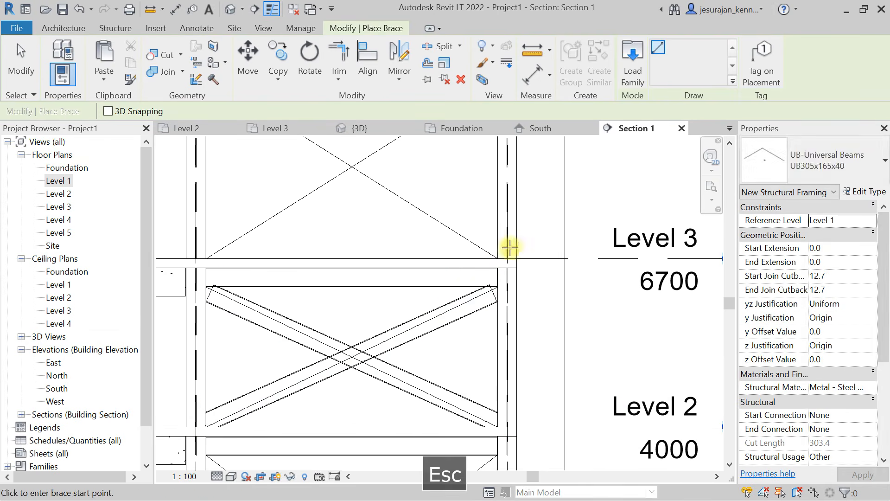
- Place two crossing UB305x165x40 braces between Levels 3 and 4 along the full detail-line diagonals
click(498, 258)
middle_drag(357, 298, 377, 434)
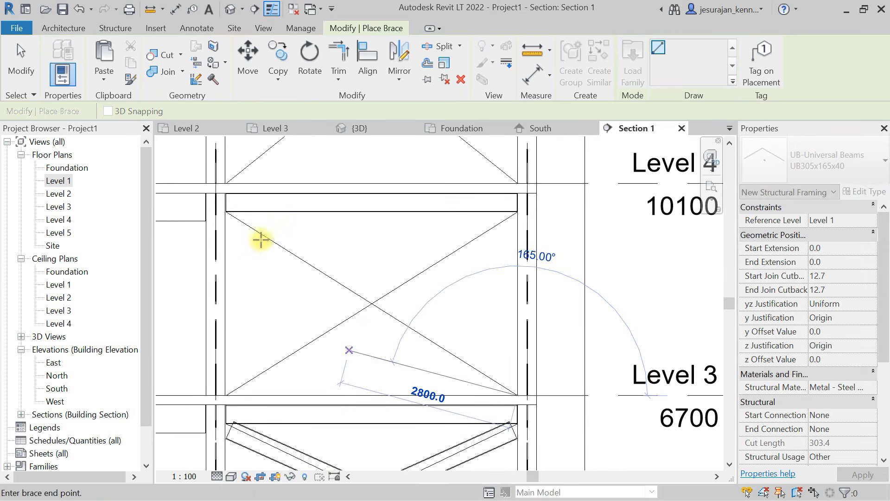
click(229, 210)
key(Escape)
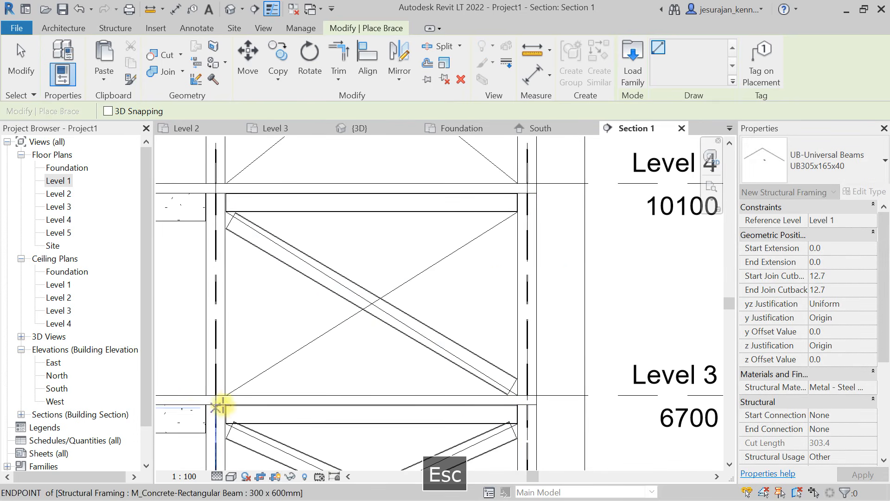
click(226, 395)
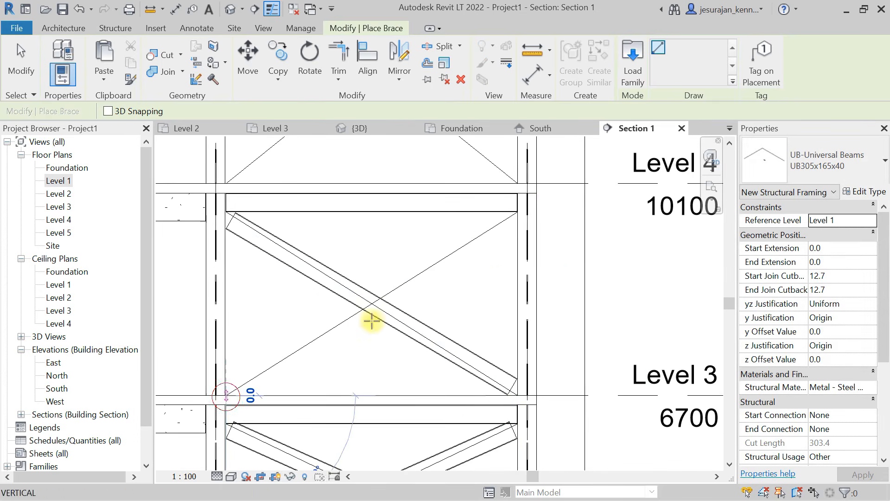
click(518, 211)
key(Escape)
- Place two crossing UB305x165x40 braces between Levels 4 and 5 along the full detail-line diagonals
middle_drag(395, 198, 392, 314)
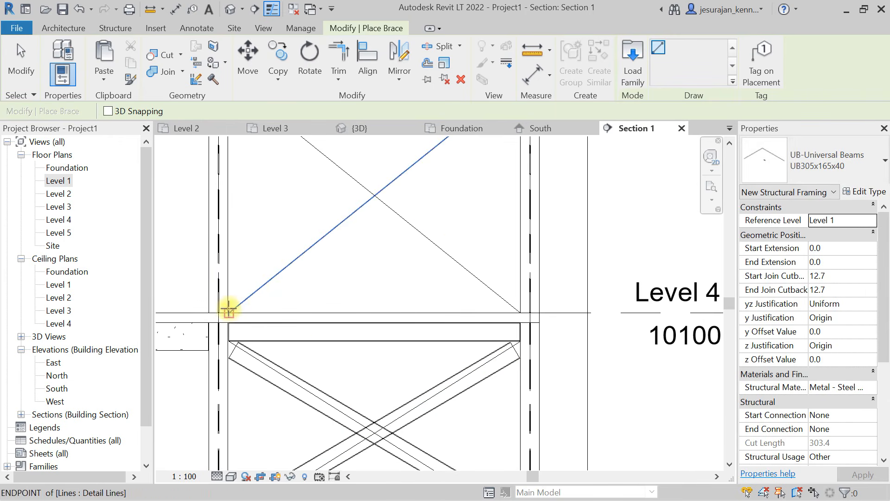
click(229, 306)
middle_drag(501, 163, 479, 316)
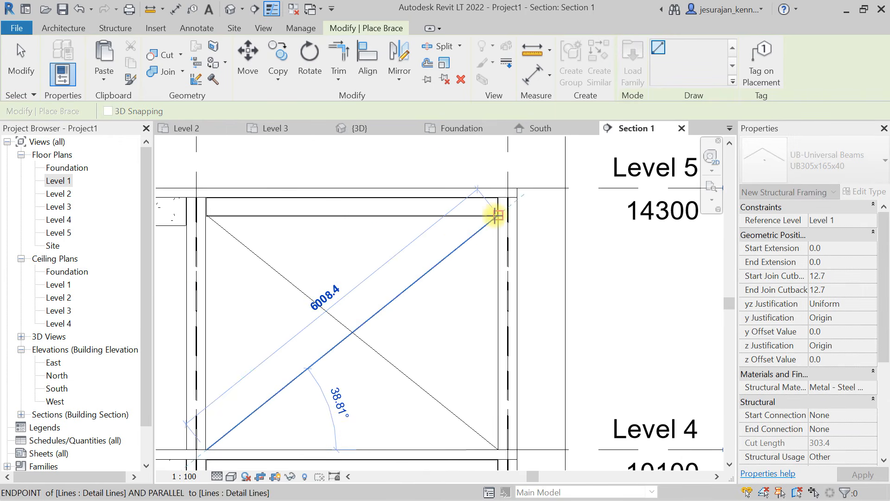
click(495, 215)
key(Escape)
middle_drag(492, 248, 500, 249)
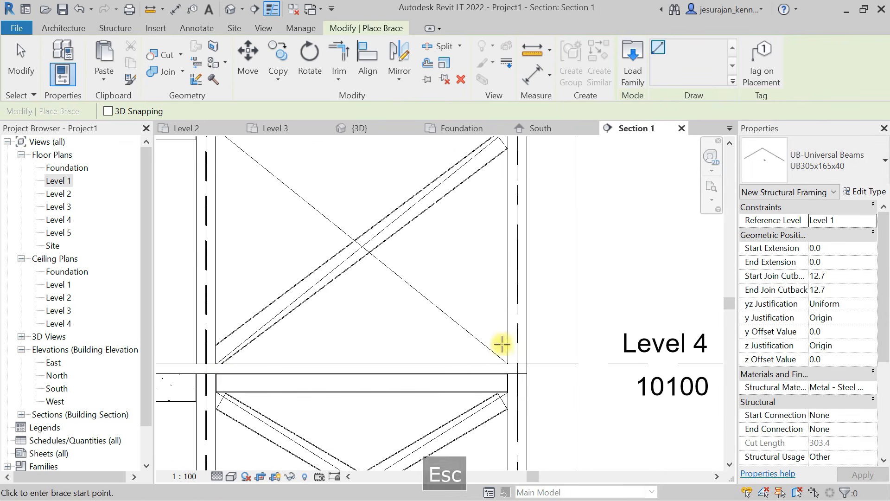
click(505, 361)
middle_drag(266, 207, 294, 264)
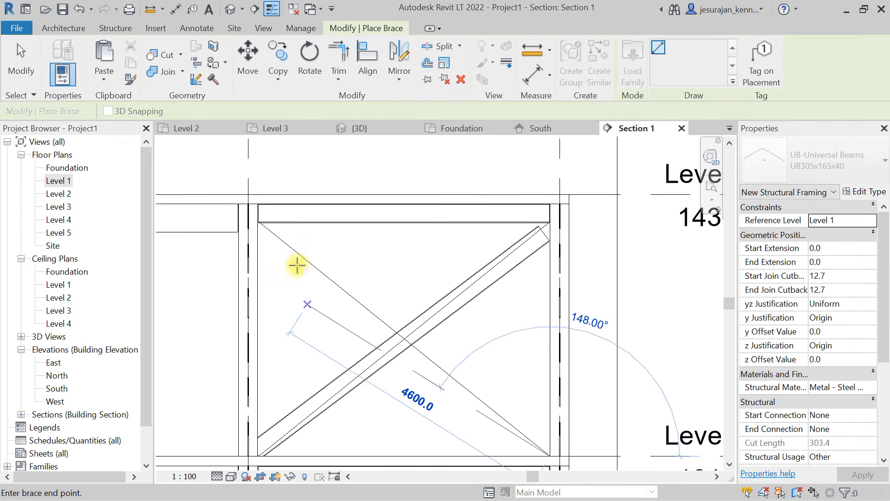
click(259, 222)
key(Escape)
key(Escape)
- Delete the two short crossing braces between Levels 1 and 2, keeping the detail-line diagonals
scroll(342, 207, down, 2)
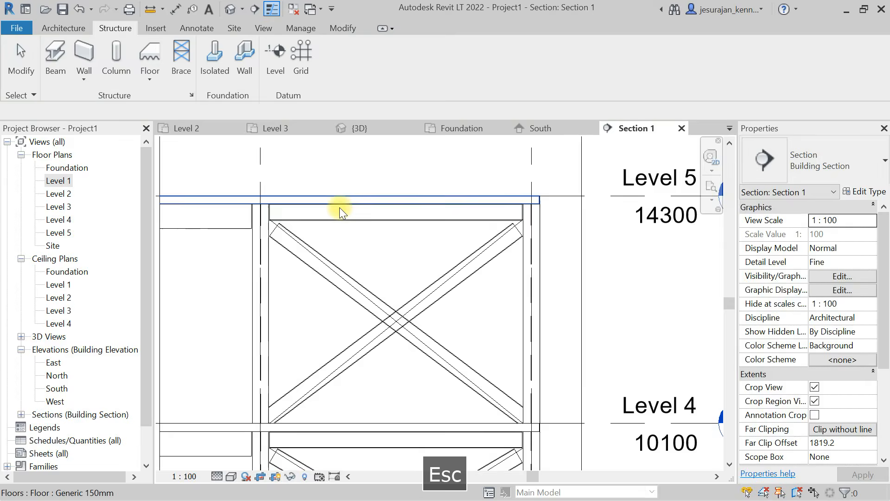
middle_drag(339, 287, 411, 179)
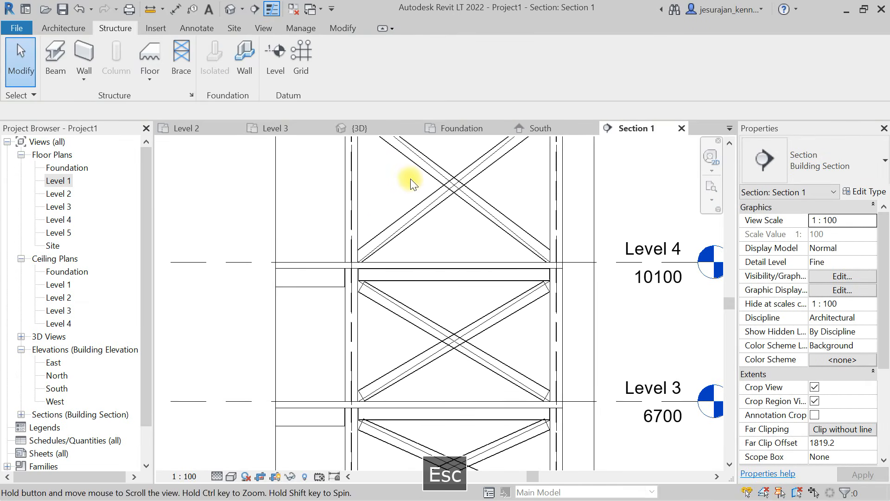
scroll(411, 179, down, 1)
middle_drag(432, 365, 388, 231)
scroll(378, 352, up, 3)
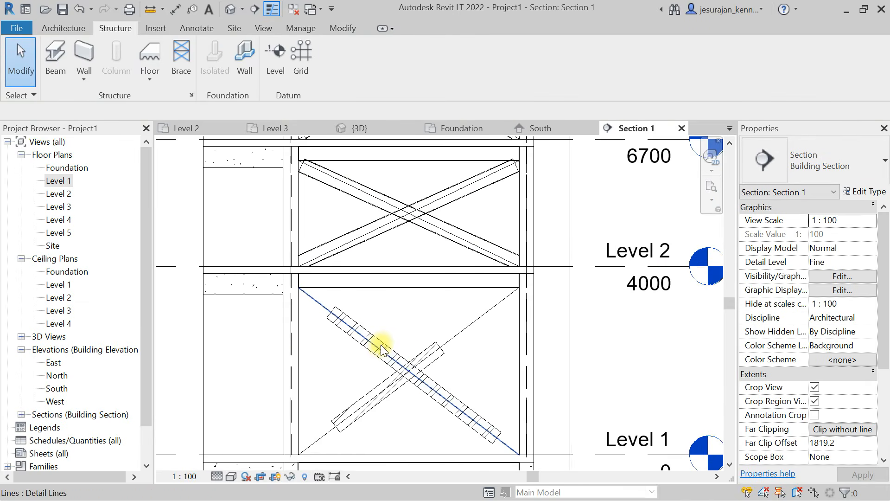
click(381, 340)
key(Delete)
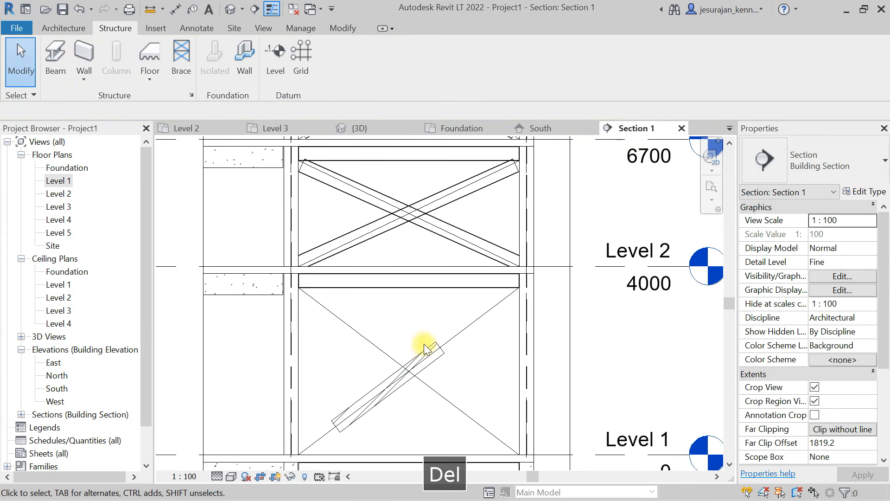
click(427, 348)
key(Delete)
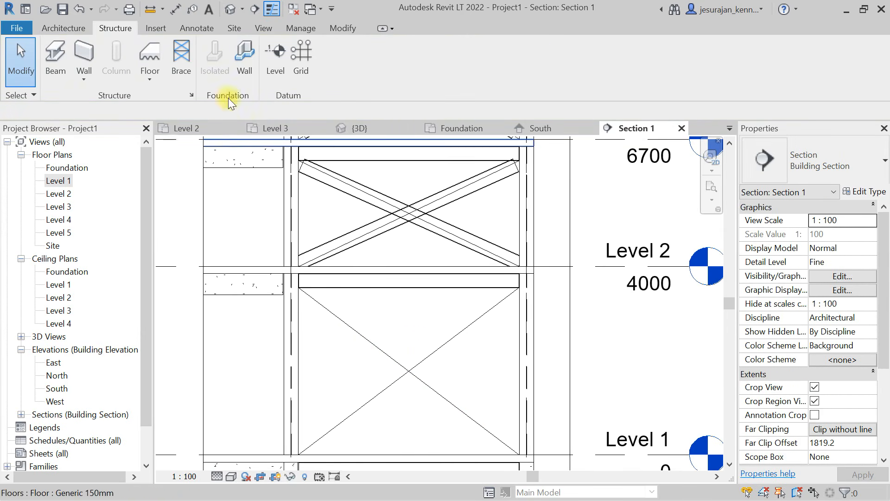
- Place two new crossing UB305x165x40 braces between Levels 1 and 2, running corner to corner along the detail-line diagonals
click(187, 65)
middle_drag(294, 447, 308, 352)
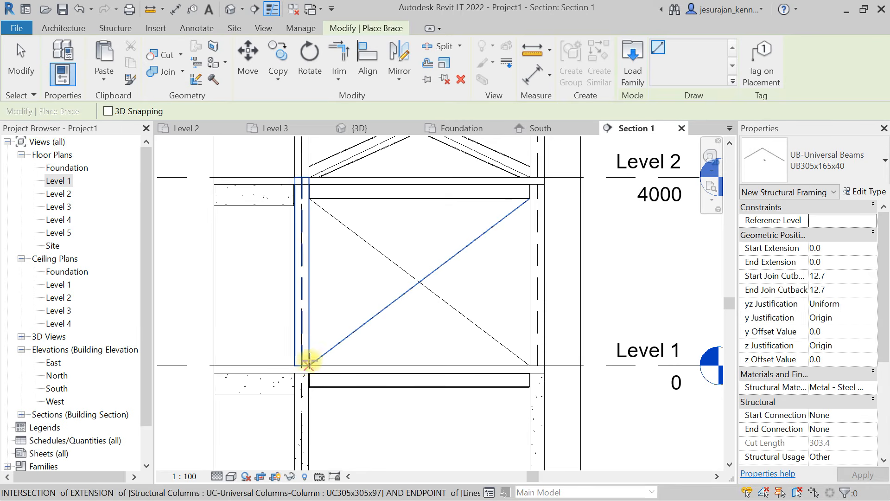
click(308, 364)
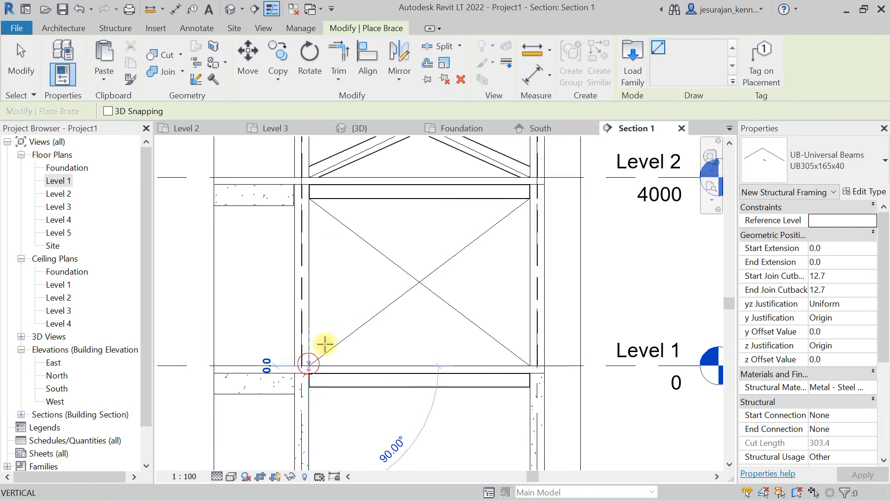
click(526, 200)
key(Escape)
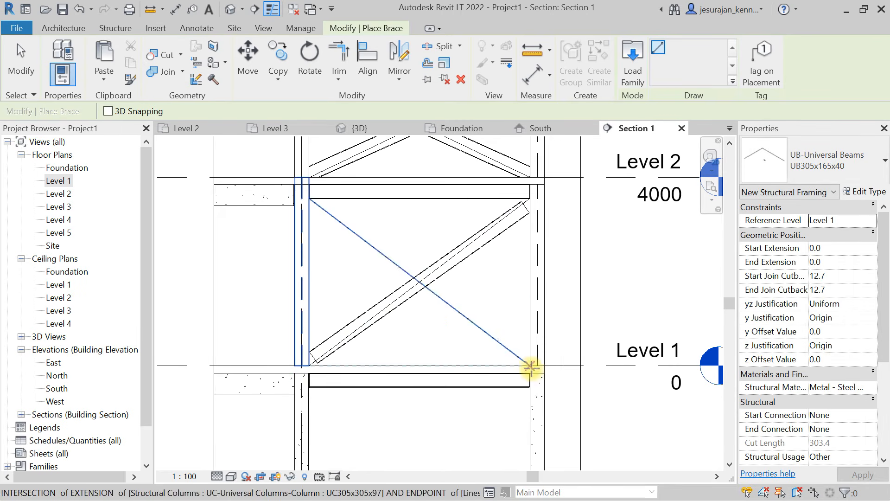
click(527, 363)
click(307, 195)
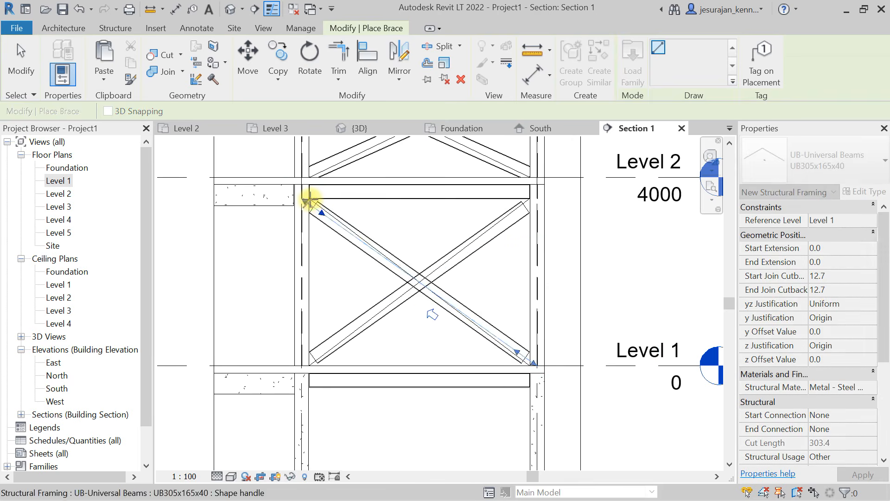
key(Escape)
key(Escape)
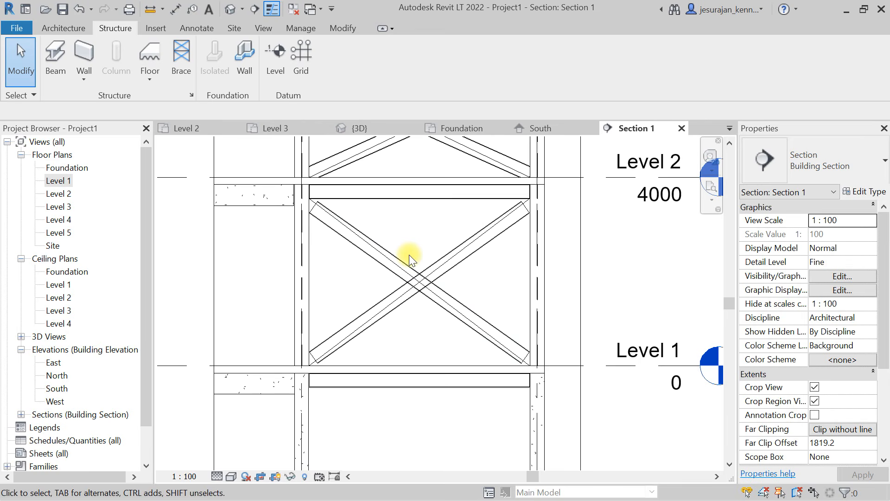
- Delete the detail-line guides running along the crossed braces between Levels 1 and 3
scroll(441, 276, up, 4)
click(435, 277)
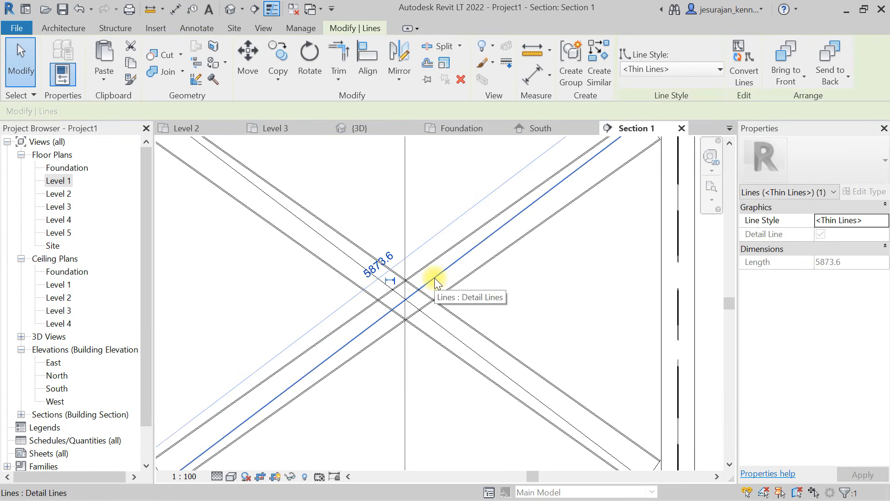
key(Delete)
scroll(421, 393, down, 3)
scroll(422, 393, down, 2)
middle_drag(415, 215, 401, 372)
scroll(405, 318, up, 2)
click(420, 294)
key(Delete)
- Delete the crossing detail-line guides in the braced bays between Levels 3 and 5
middle_drag(401, 293, 407, 260)
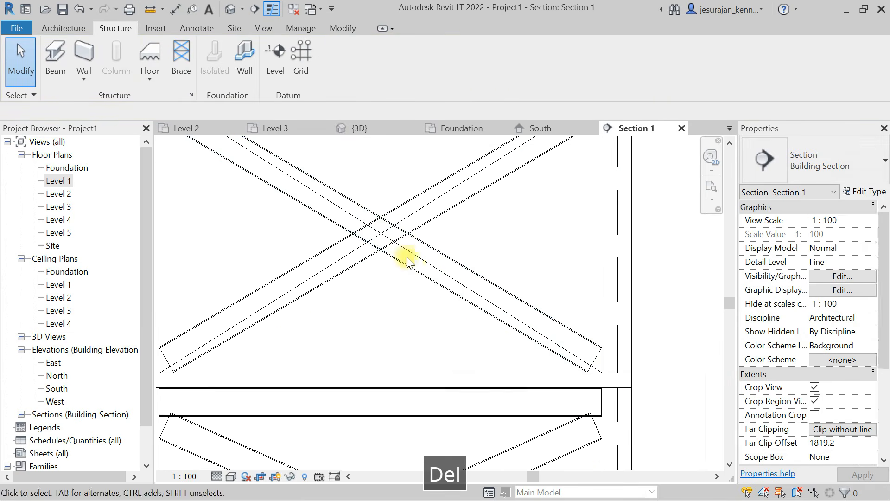
click(406, 248)
key(Delete)
click(409, 215)
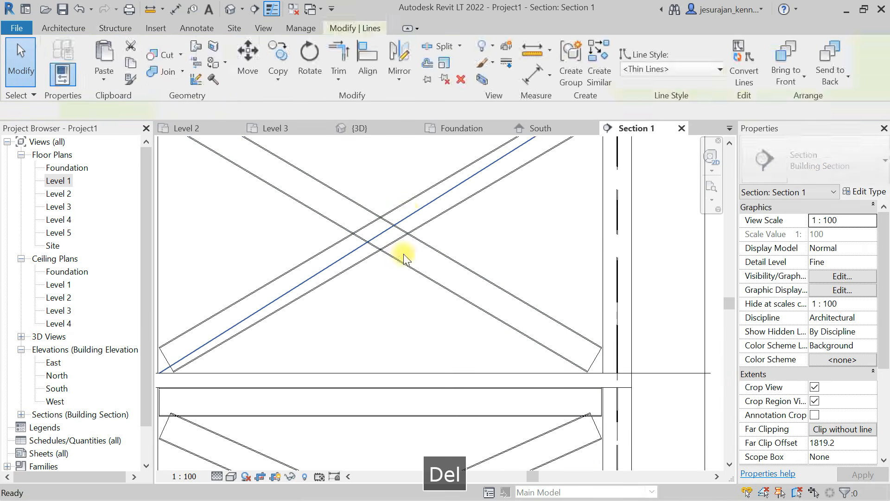
key(Delete)
scroll(390, 167, down, 2)
scroll(407, 198, up, 3)
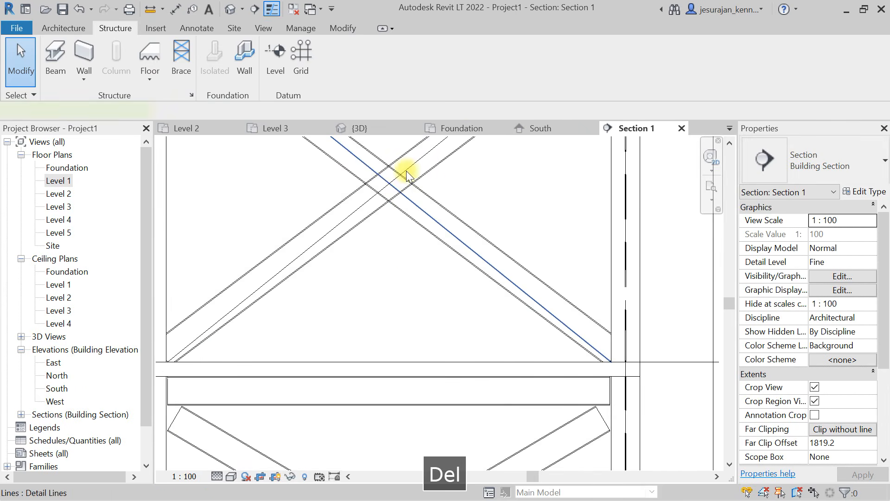
scroll(392, 229, down, 5)
middle_drag(412, 180, 374, 167)
scroll(376, 166, down, 2)
middle_drag(394, 285, 380, 169)
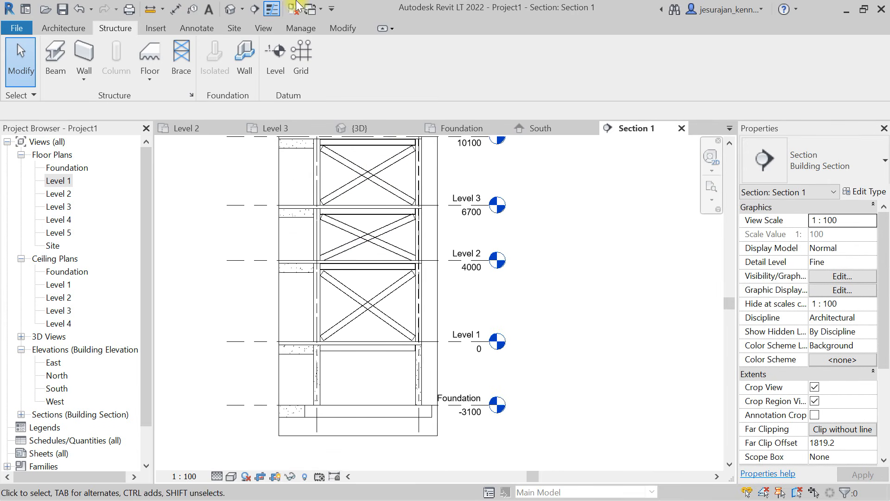
- Open the default 3D view and orient it to the right side of the building
click(263, 28)
click(196, 56)
scroll(369, 254, down, 3)
middle_drag(411, 197, 390, 353)
scroll(456, 272, down, 3)
shift+middle_drag(456, 271, 419, 277)
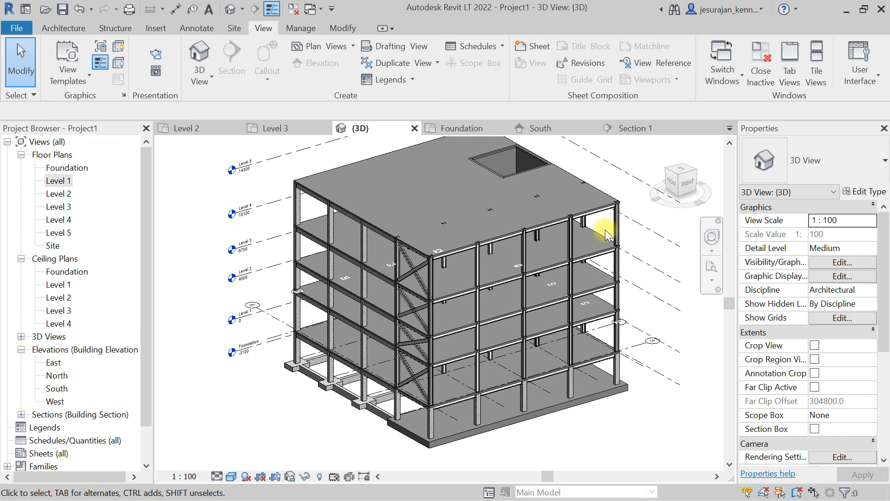
click(690, 189)
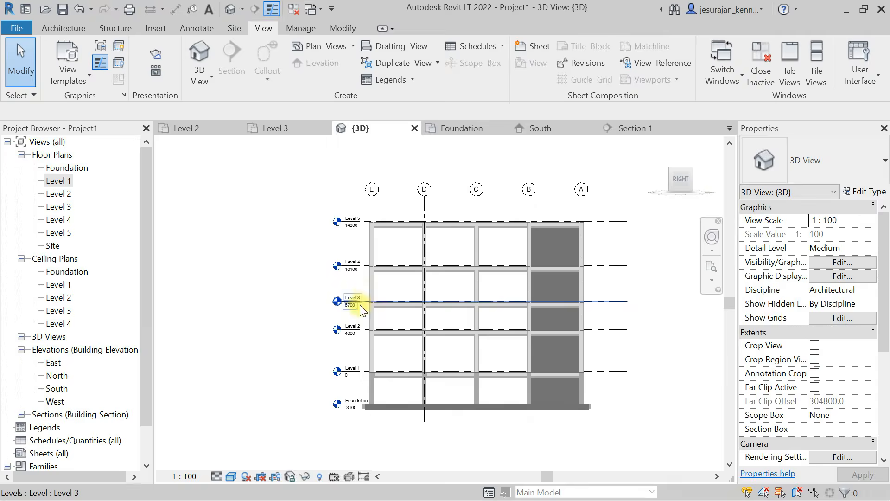
- Copy only the Structural Framing (Other) braces along grid E between Levels 1 and 5 onto grid A, 20000 mm away
key(Escape)
drag(352, 206, 383, 358)
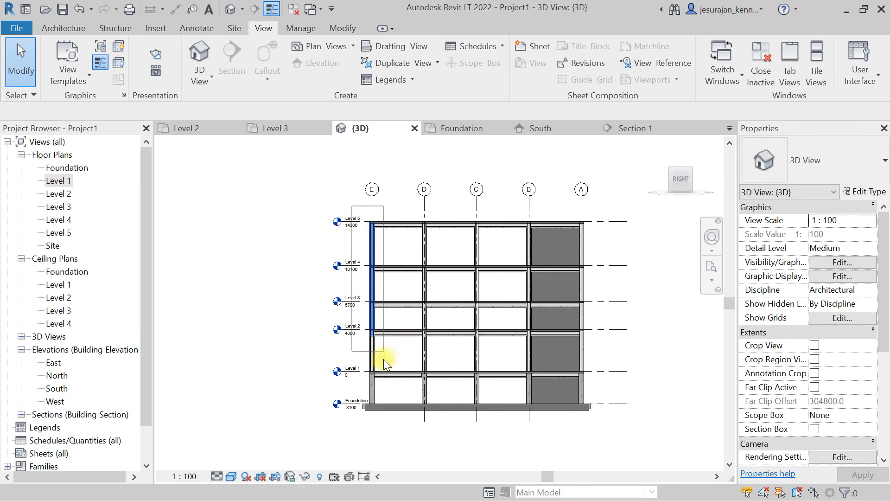
drag(385, 391, 385, 392)
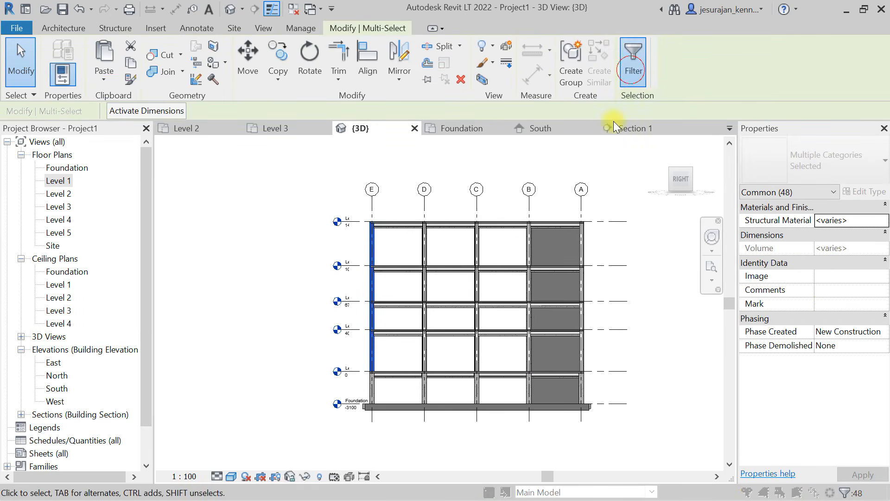
click(556, 189)
click(320, 181)
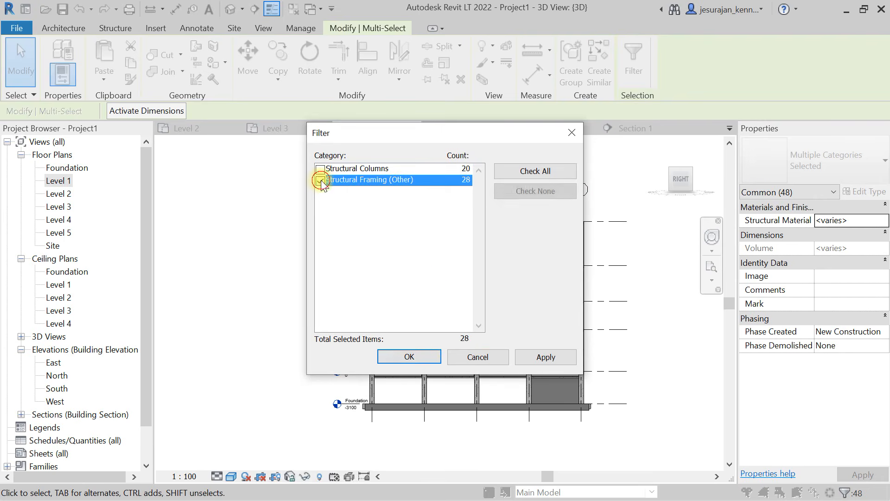
click(408, 356)
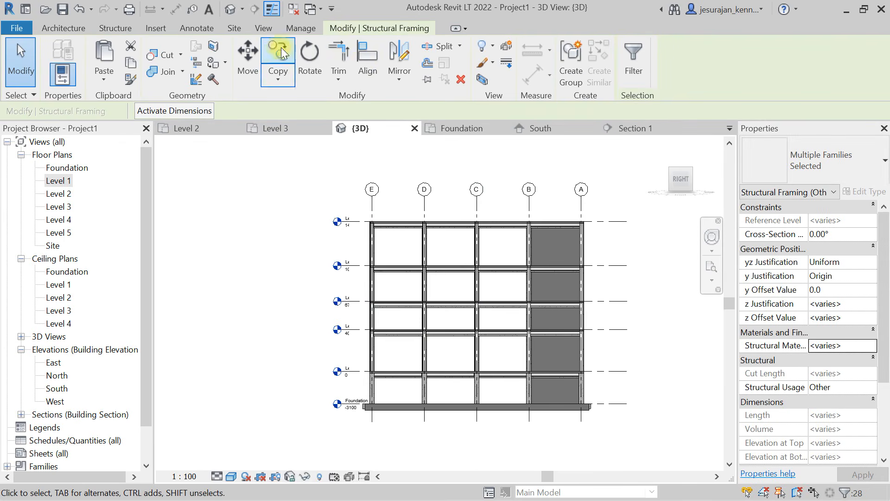
click(274, 57)
click(374, 204)
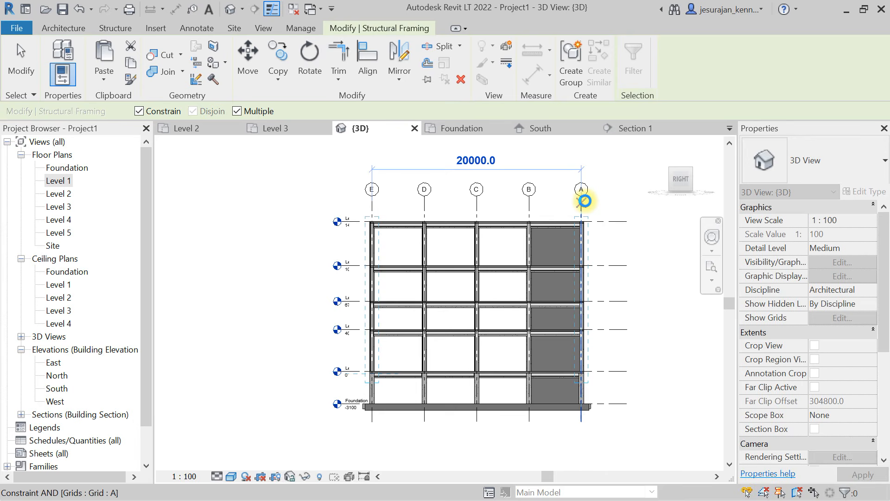
click(584, 201)
key(Escape)
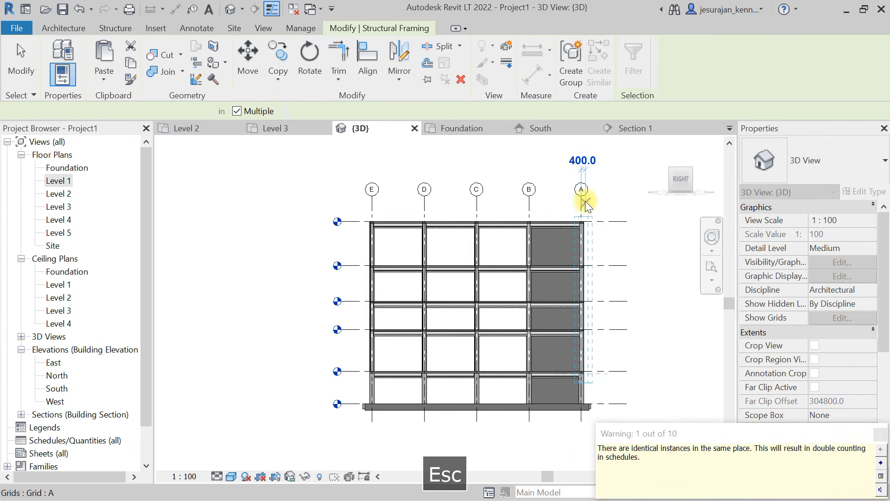
key(Escape)
- Orient the 3D view to the back of the building, framing the core walls below Level 5
shift+middle_drag(620, 235, 555, 242)
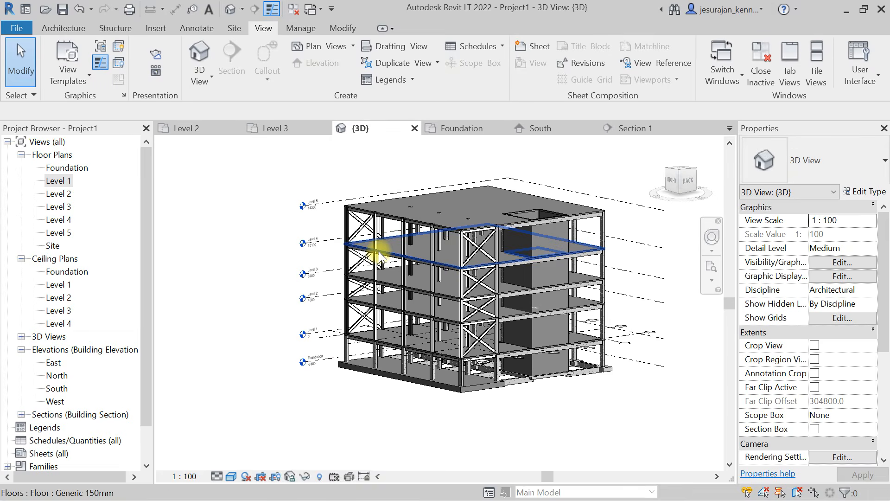
scroll(407, 256, up, 3)
shift+middle_drag(407, 258, 304, 246)
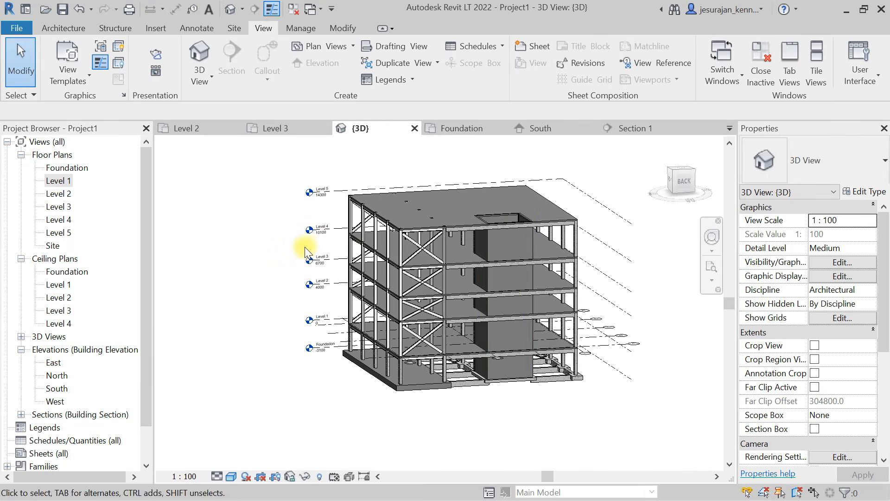
scroll(520, 214, up, 2)
scroll(525, 214, up, 1)
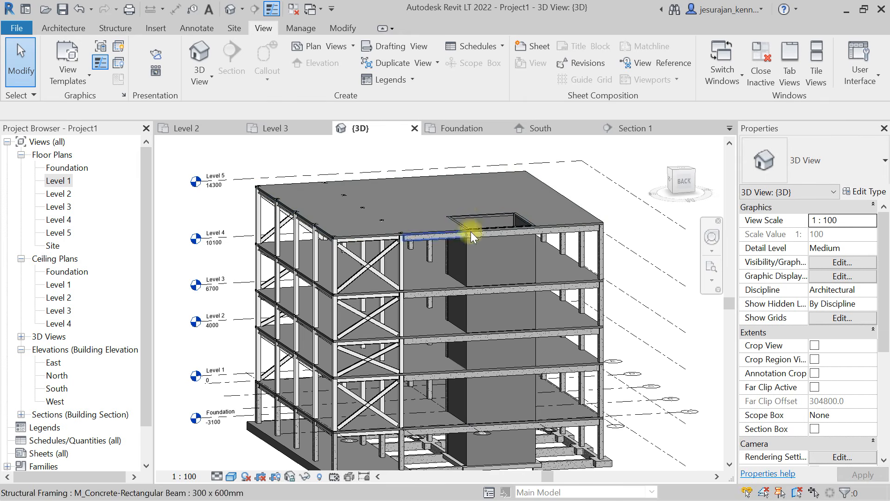
click(682, 186)
scroll(469, 265, up, 4)
key(Escape)
- Copy only the four core walls between Levels 4 and 5 and paste them aligned to Level 5
drag(539, 204, 379, 211)
click(629, 59)
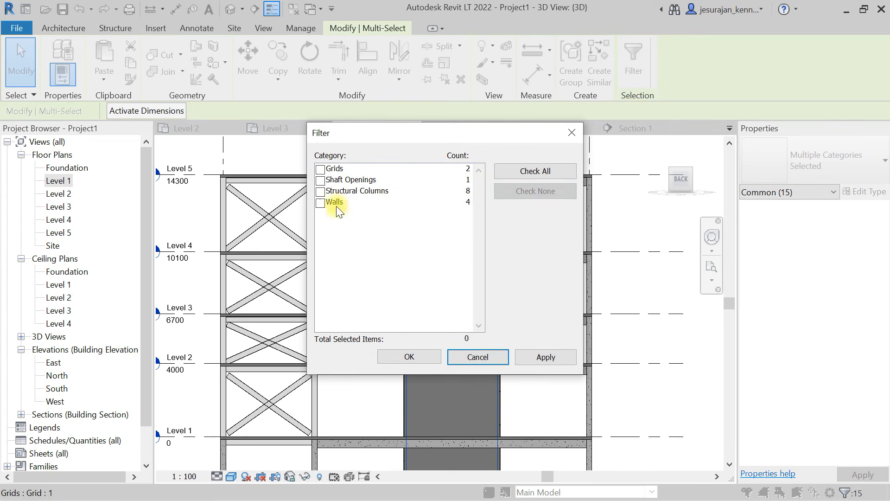
click(320, 203)
click(408, 357)
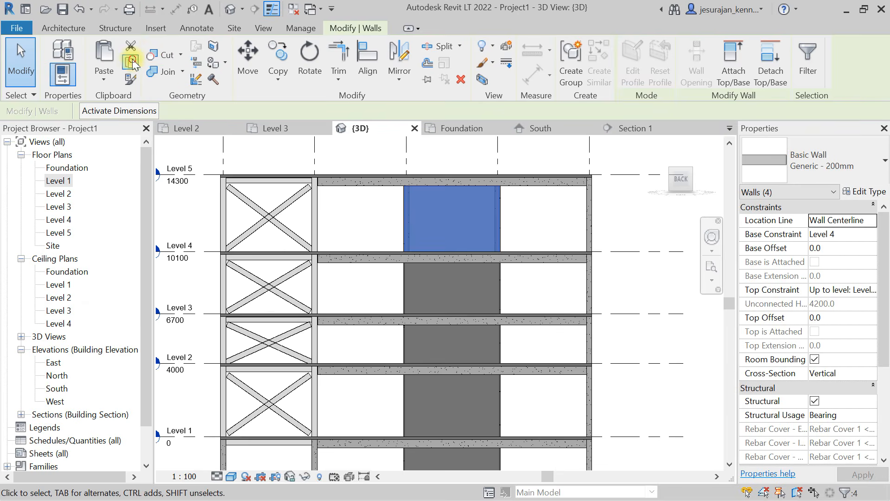
middle_drag(367, 165, 376, 320)
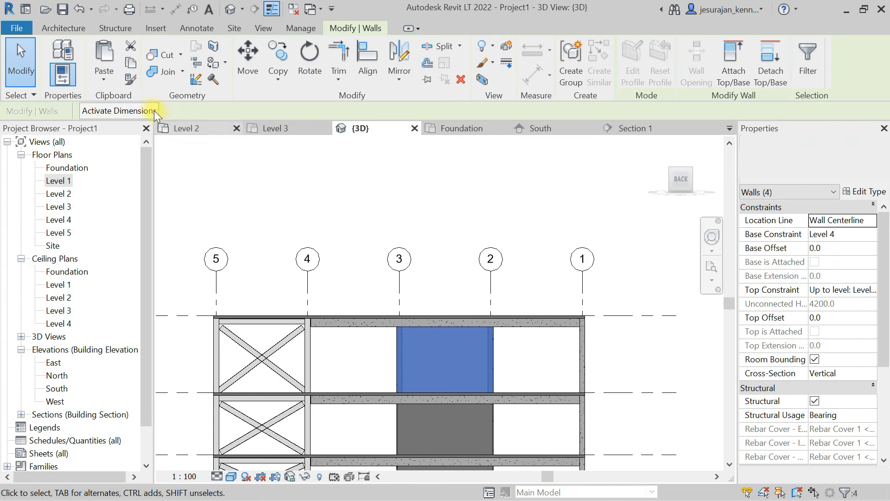
click(110, 76)
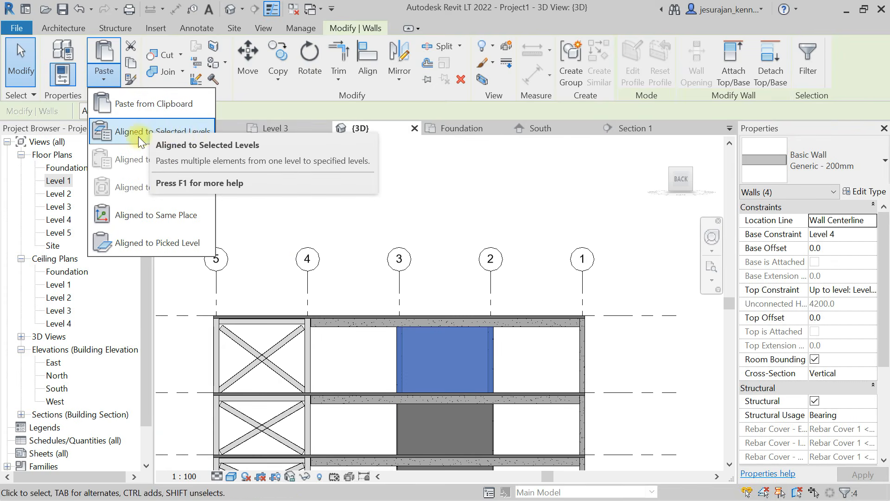
click(185, 135)
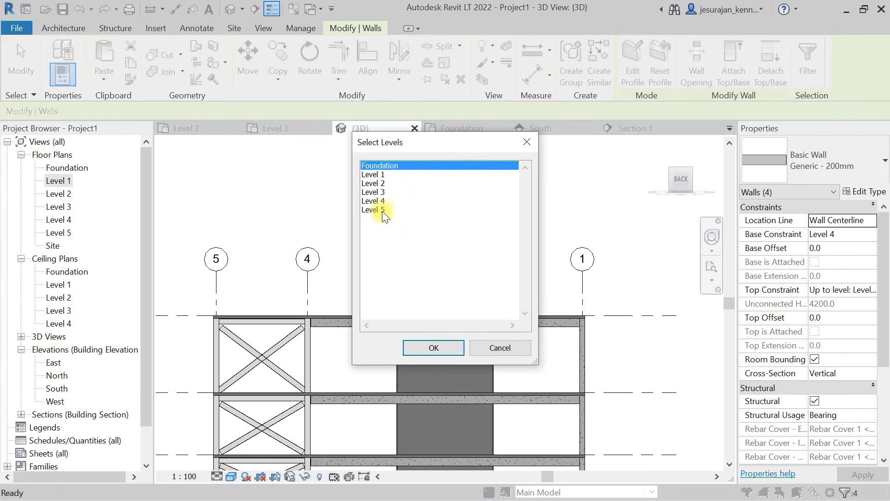
click(383, 212)
click(454, 349)
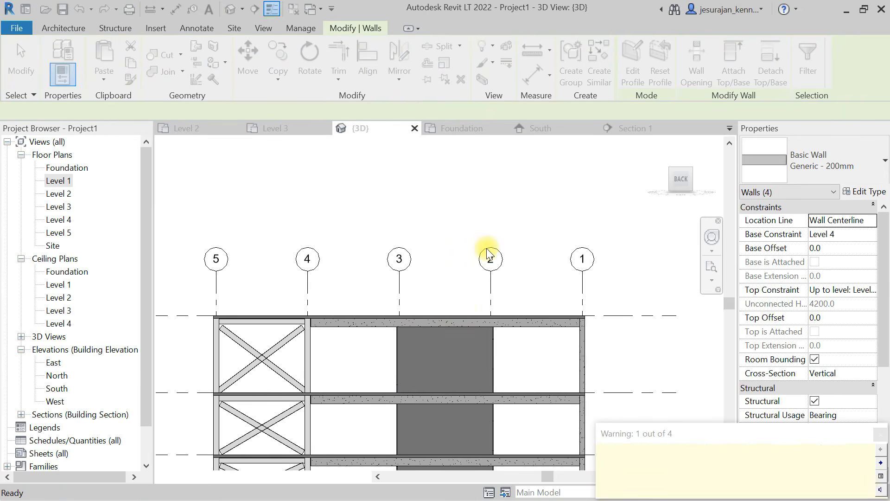
- Set the pasted core walls' top offset to 3000 and their base constraint to Level 5
click(870, 293)
click(870, 293)
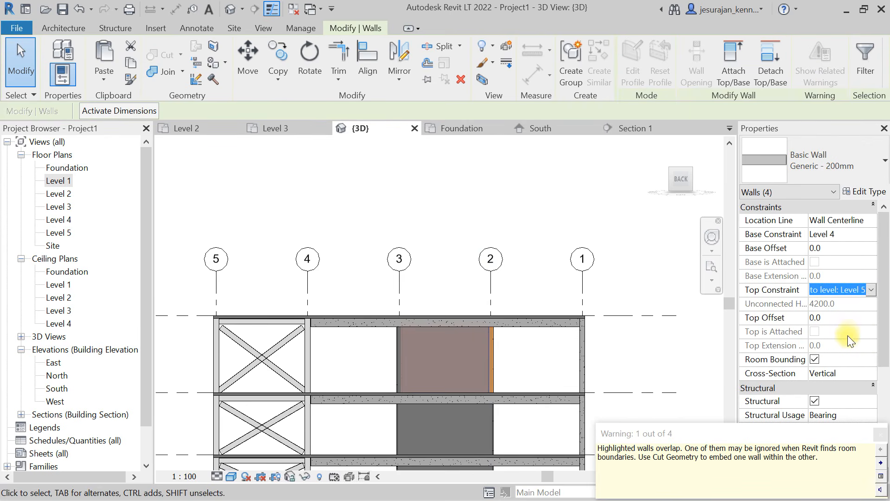
click(836, 319)
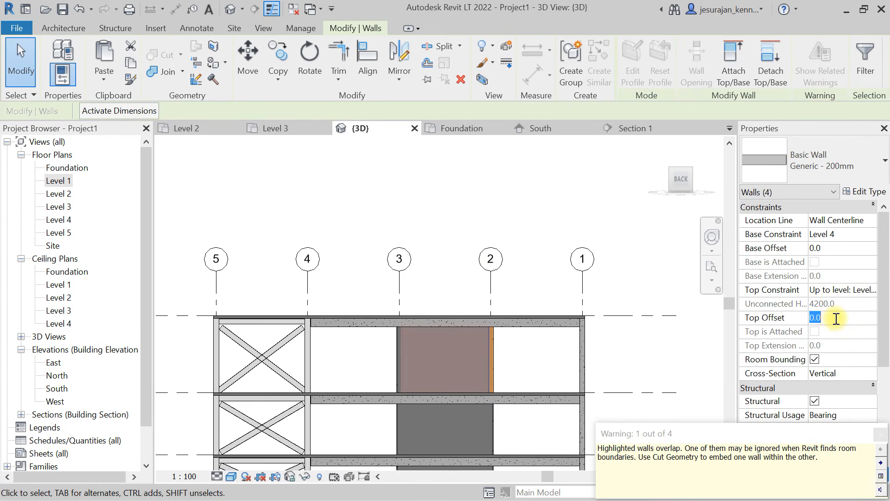
text(3000)
key(Return)
click(875, 235)
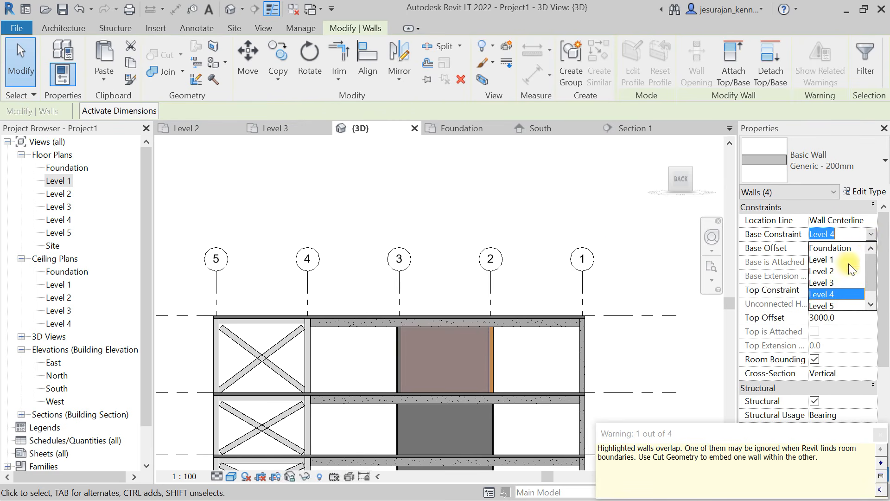
click(830, 305)
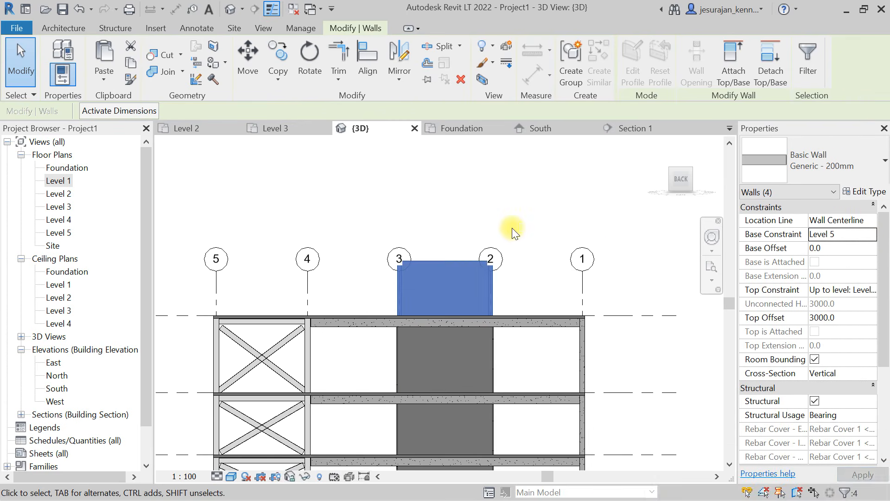
click(513, 233)
- Start a new floor similar to the Level 5 Generic 150mm slab in the Level 5 plan, using a rectangular boundary
shift+middle_drag(470, 227, 532, 304)
scroll(513, 287, up, 5)
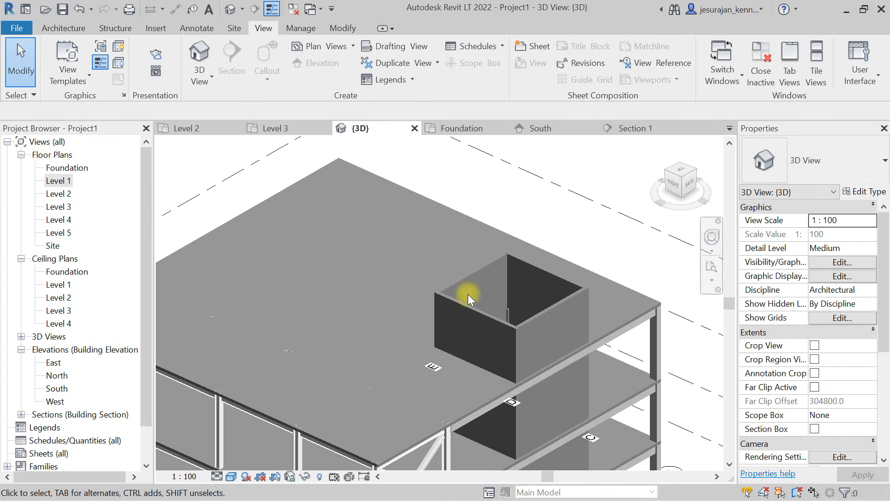
click(591, 273)
key(Escape)
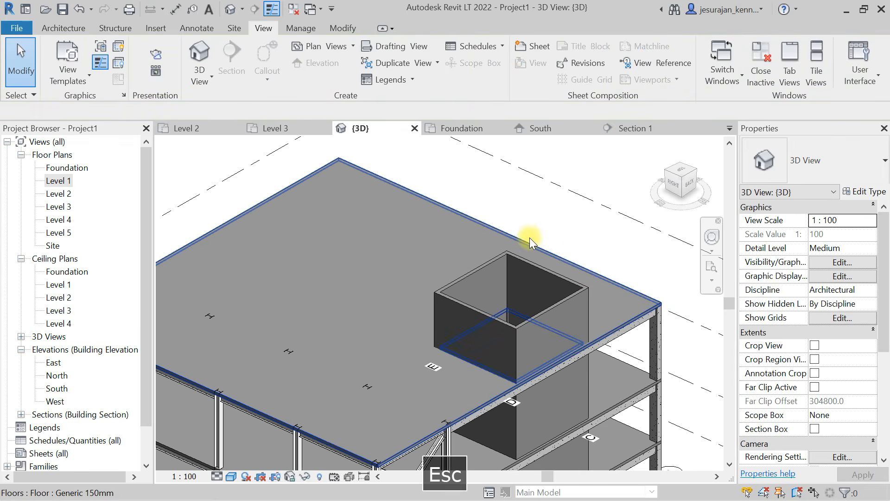
click(530, 237)
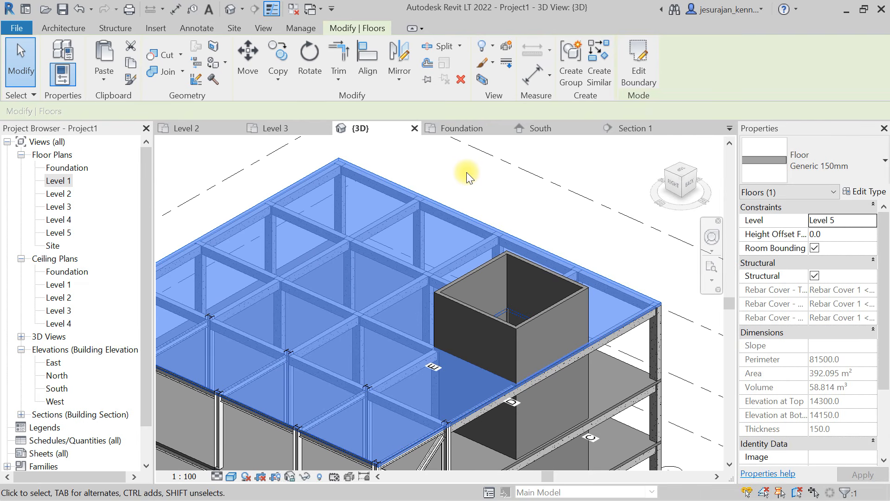
double_click(58, 233)
click(399, 190)
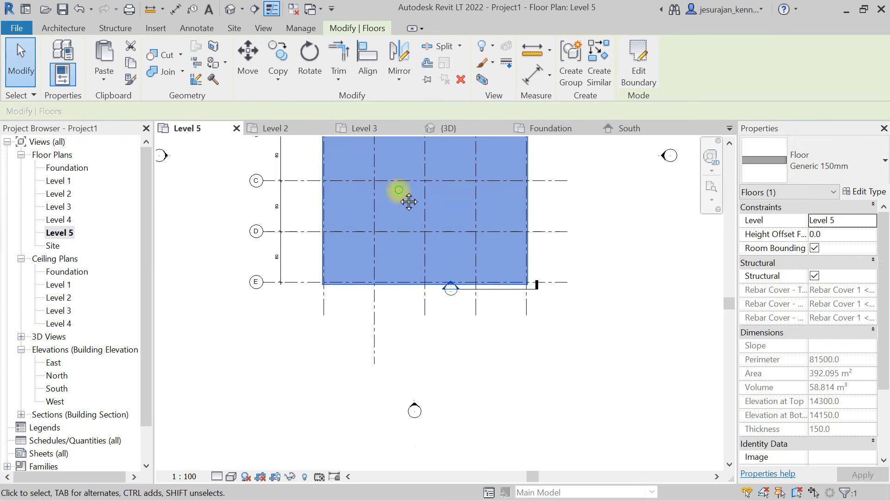
middle_drag(399, 190, 381, 340)
scroll(375, 246, up, 5)
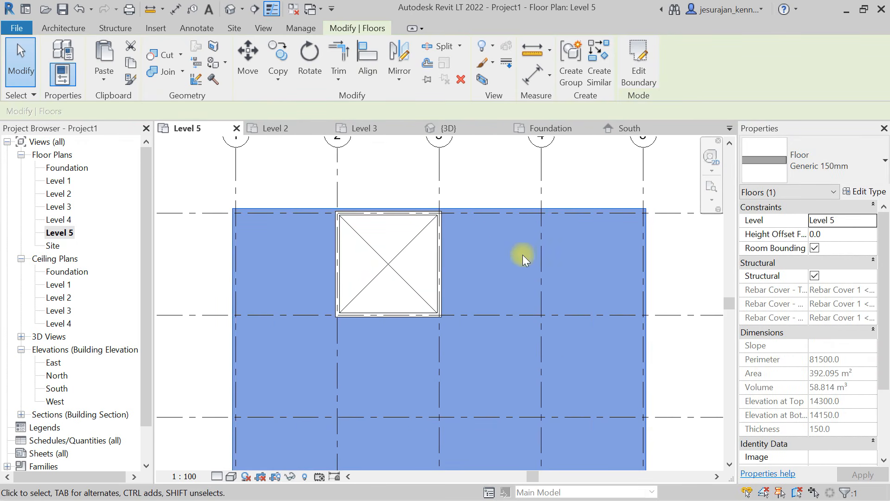
click(600, 62)
click(748, 47)
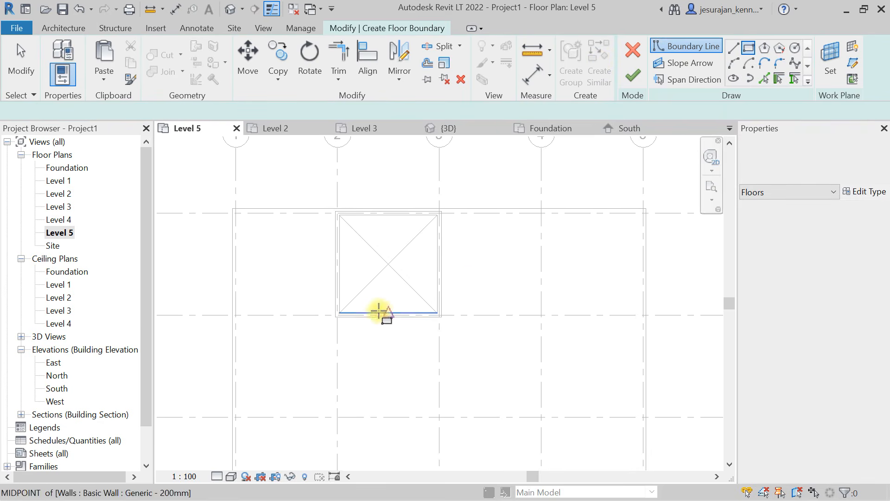
- Set the rectangle's boundary offset to 200 and the new floor's height offset from Level 5 to 3000
scroll(371, 310, up, 4)
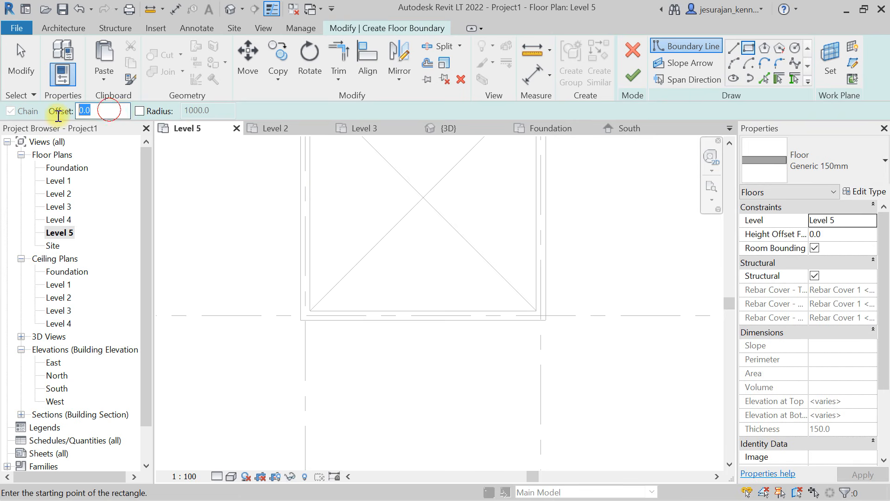
text(200.0)
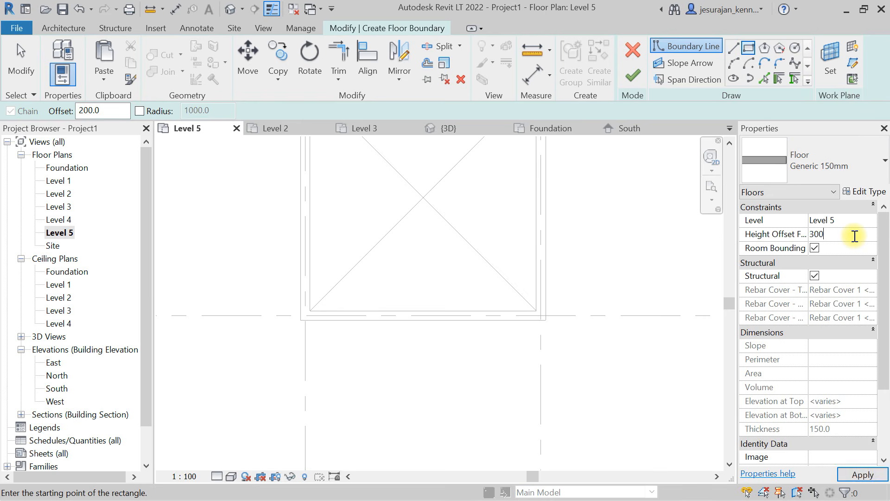
key(Return)
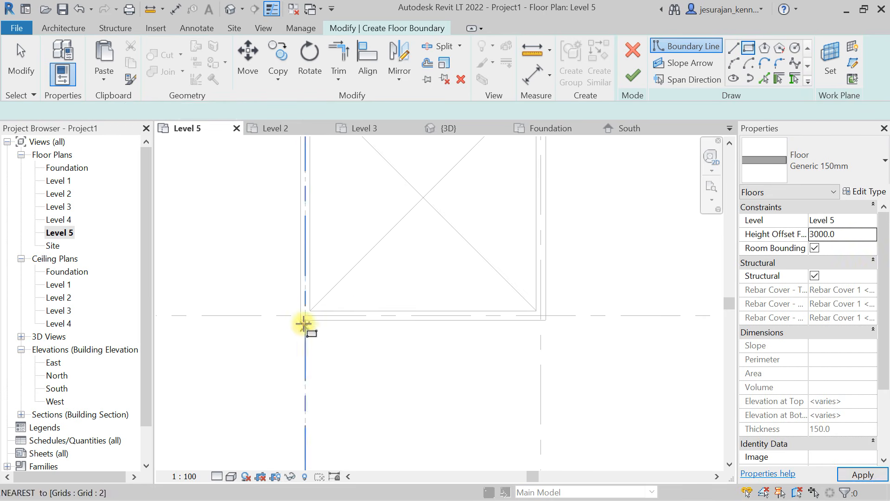
- Sketch the rectangular roof slab boundary around the core's outer wall corners and finish the floor without attaching the walls
click(296, 320)
middle_drag(512, 149, 464, 442)
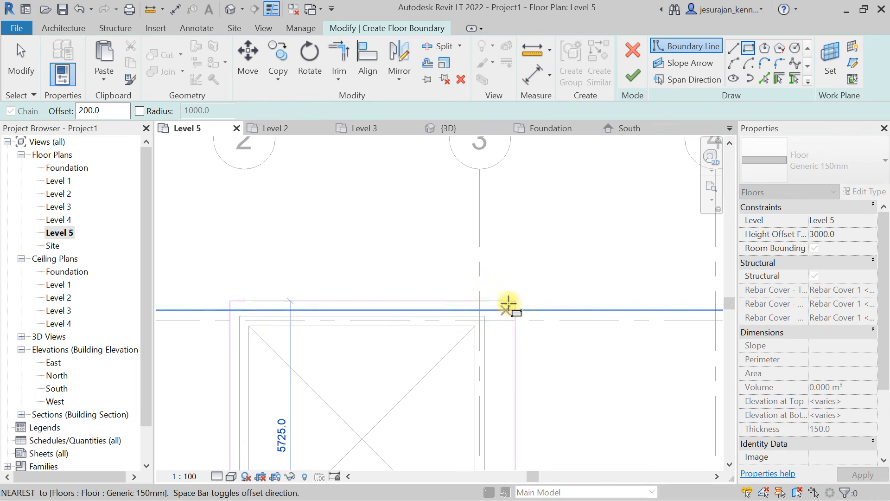
key(Escape)
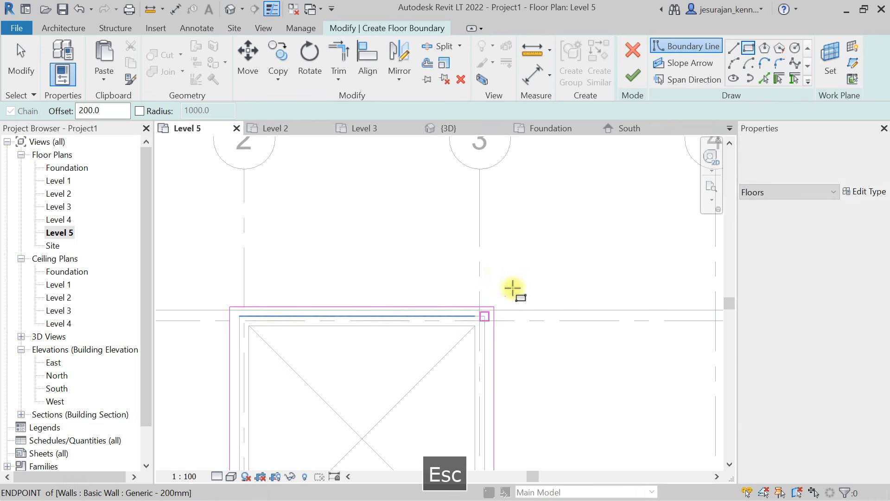
click(633, 75)
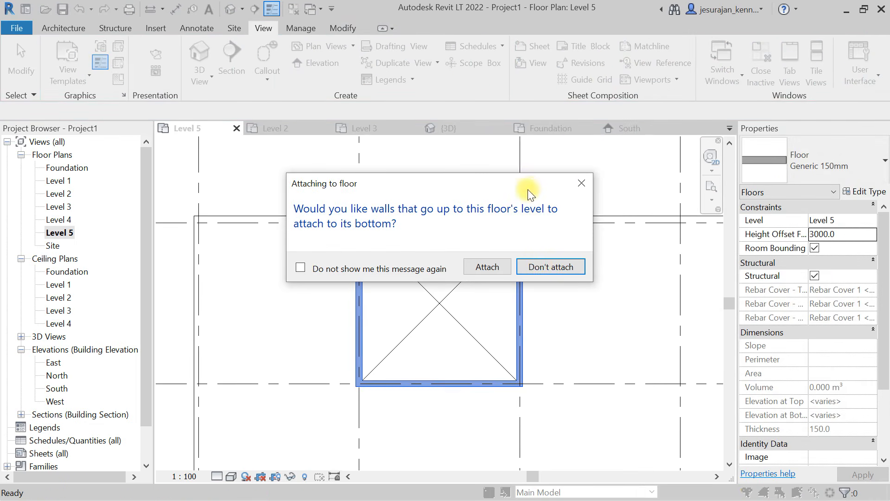
click(550, 267)
scroll(552, 266, up, 2)
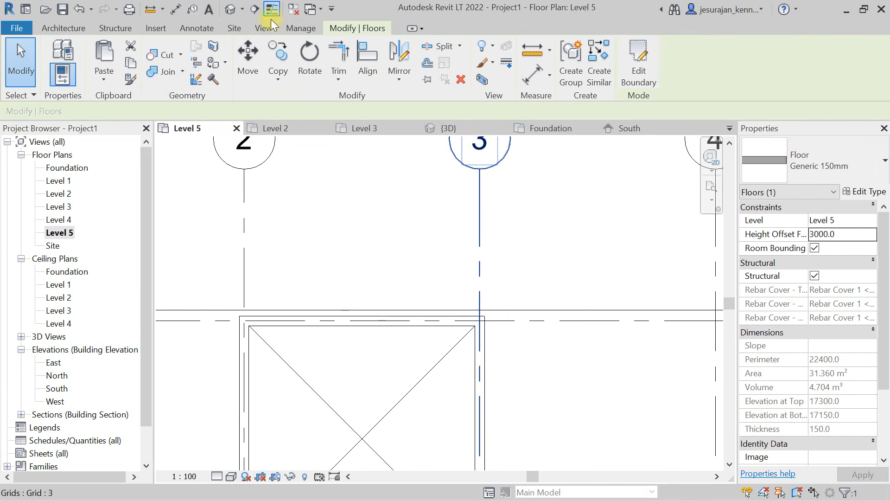
- In the 3D view, chain-select the core walls on one side of the rooftop core and attach their tops to the roof slab
click(223, 10)
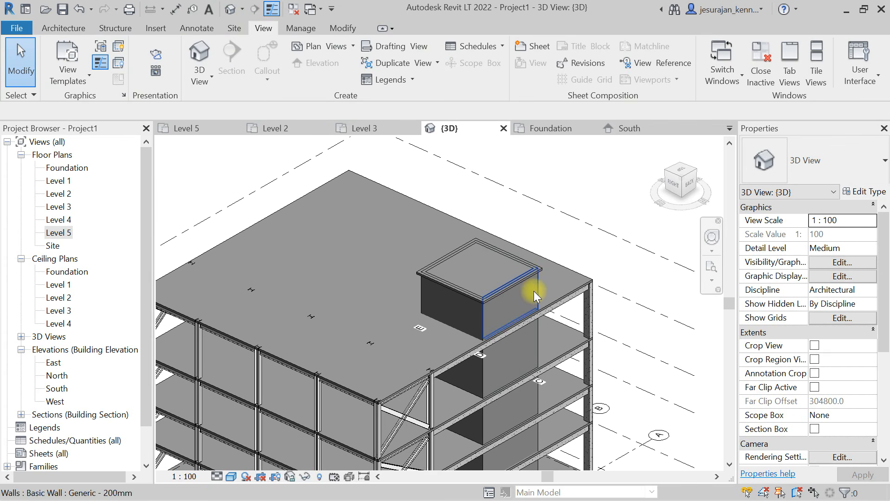
key(Tab)
click(536, 291)
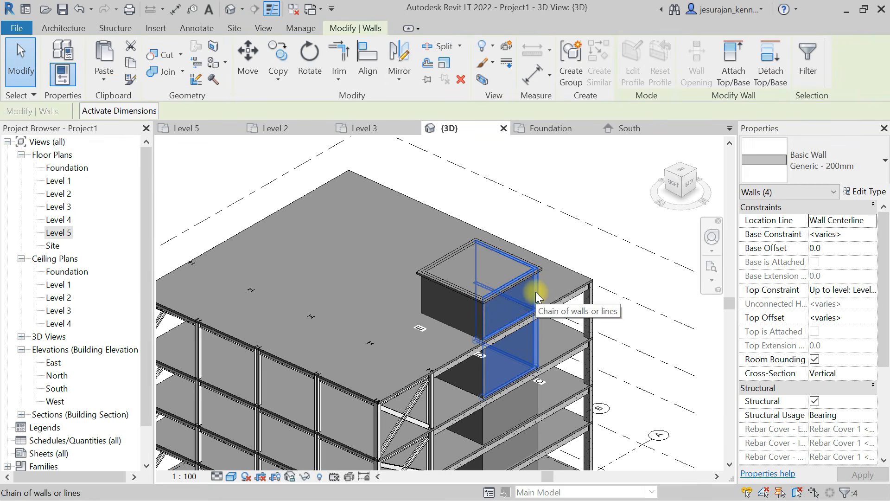
click(729, 62)
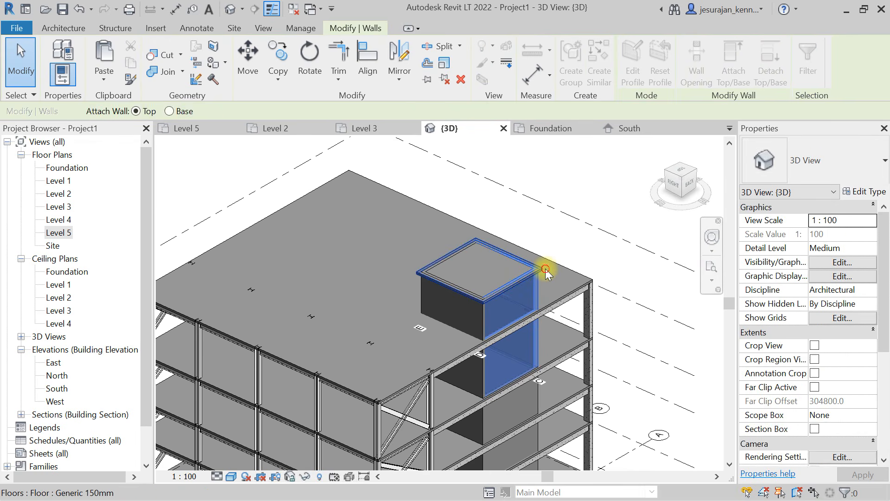
click(545, 268)
key(Escape)
key(Escape)
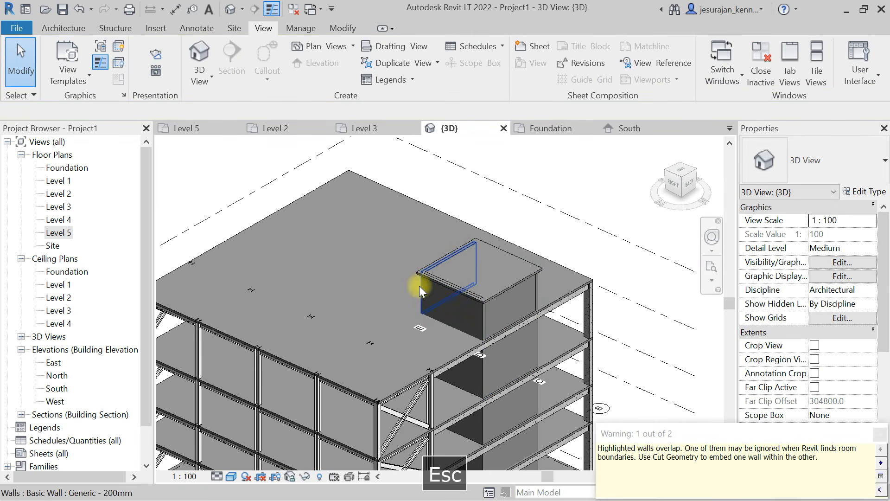
- Attach the tops of the core wall chain on the opposite side to the roof slab as well
key(Tab)
click(419, 285)
click(732, 60)
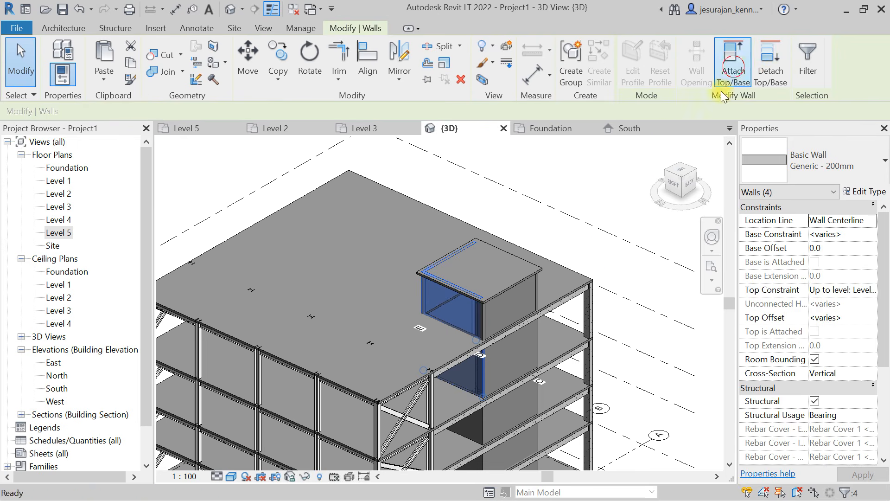
click(544, 270)
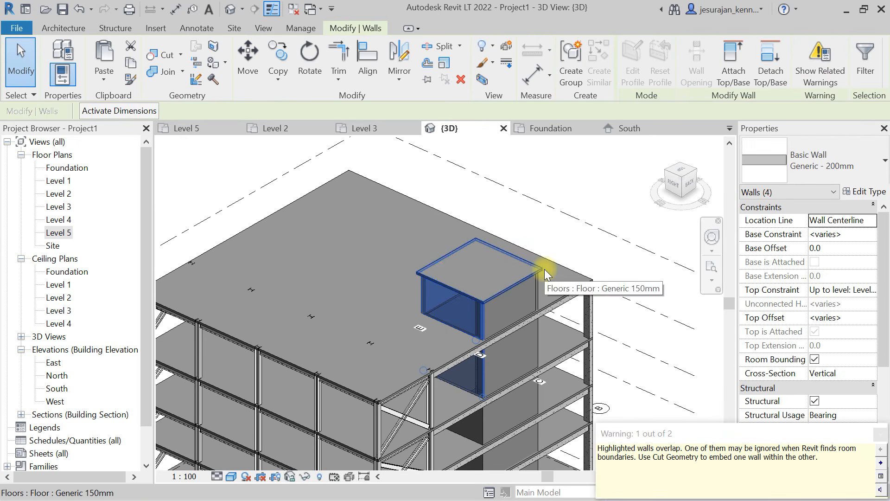
click(599, 182)
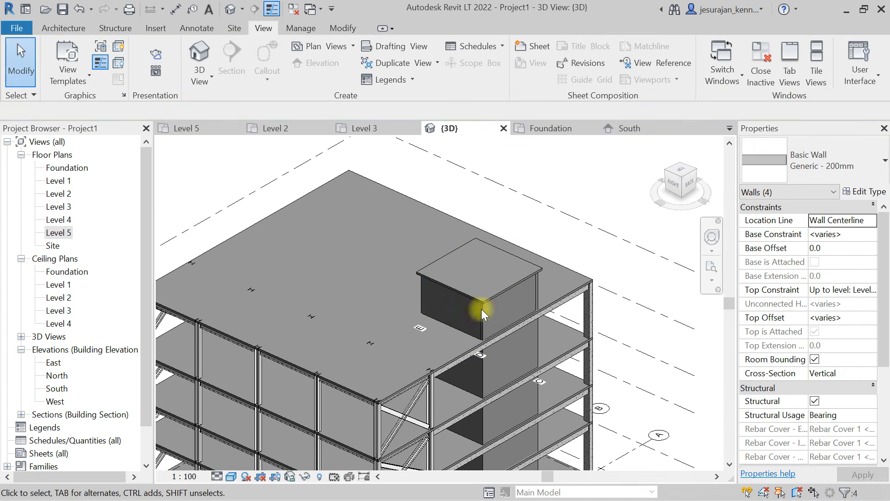
- Select the core wall based on Level 4 and examine how far it extends towards the roof slab
click(423, 299)
shift+middle_drag(417, 308, 407, 260)
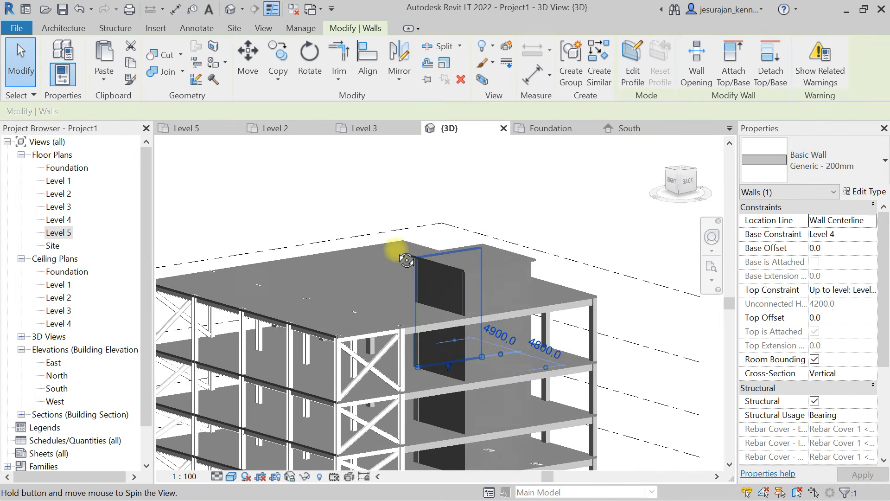
scroll(422, 307, up, 1)
key(Escape)
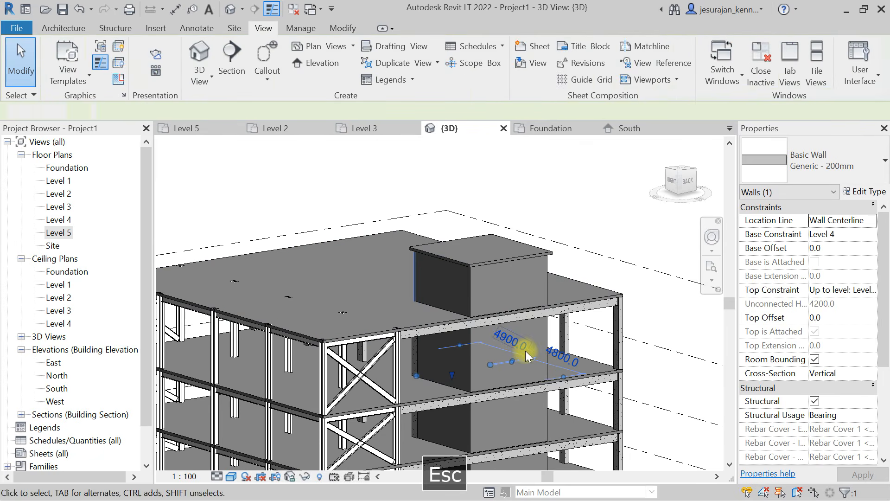
- Filter a selection to the four core walls between Levels 4 and 5, set their top constraint to Level 5, and detach their tops
click(685, 184)
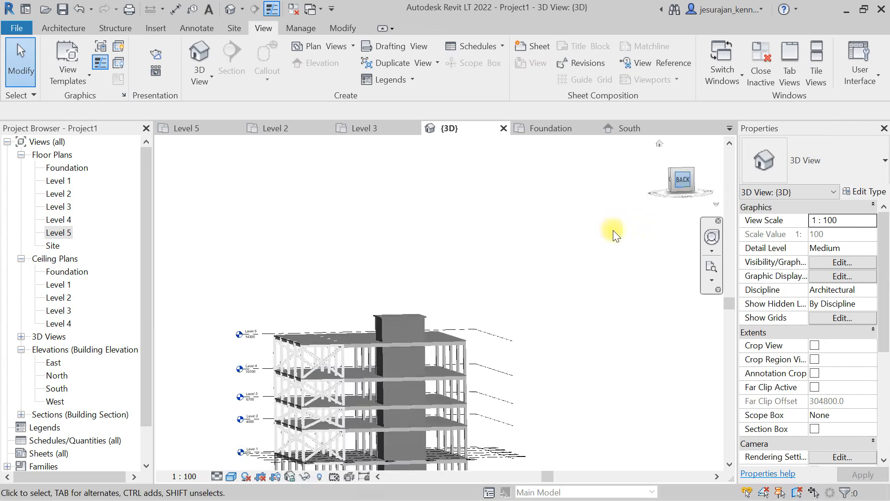
scroll(459, 262, up, 2)
key(Escape)
drag(493, 271, 374, 279)
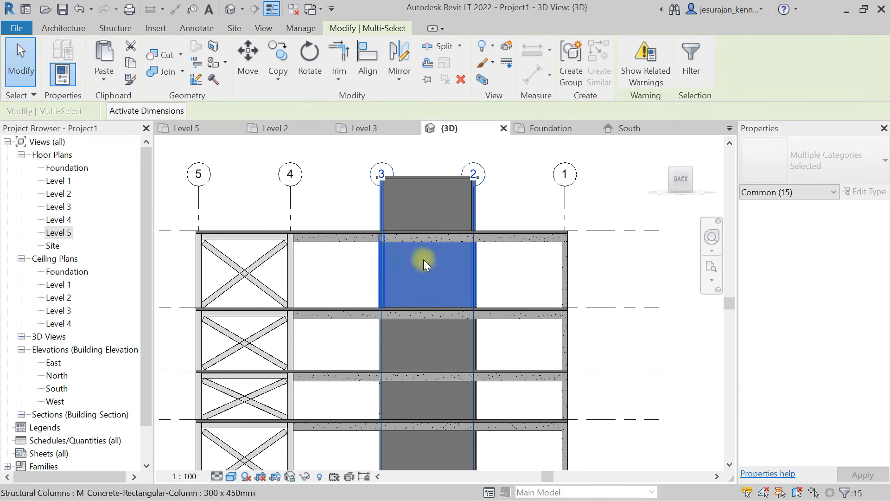
click(689, 62)
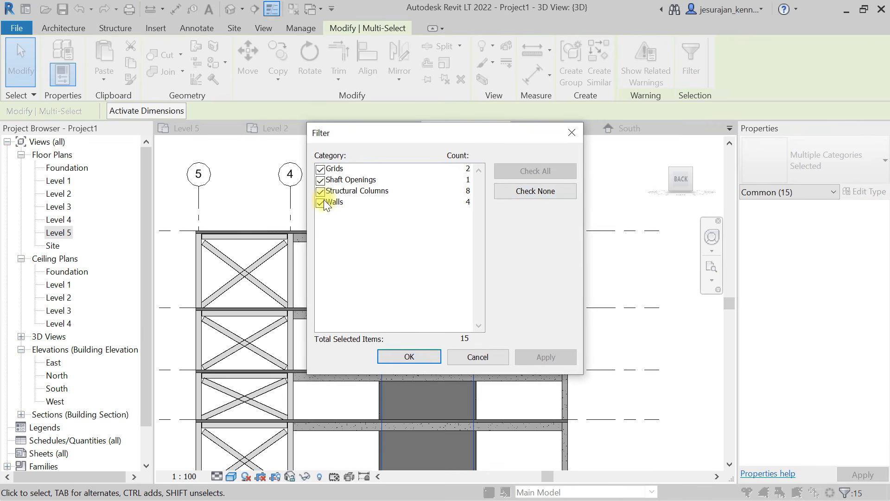
click(530, 191)
click(323, 204)
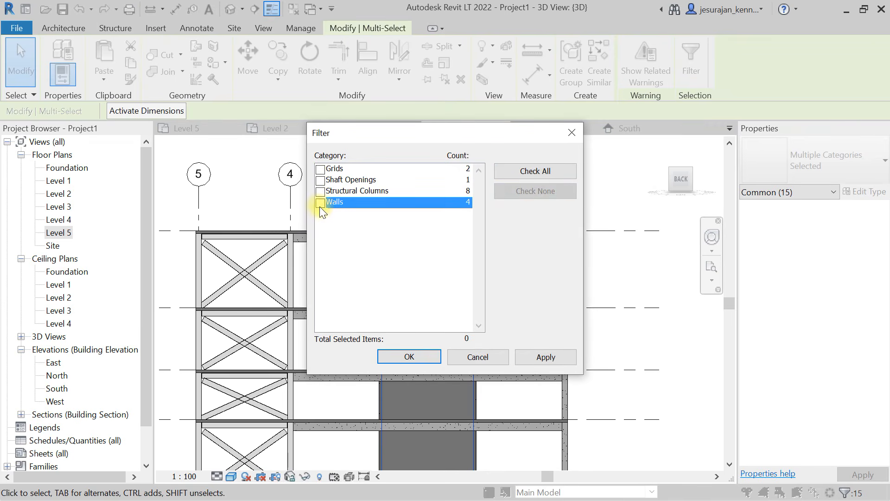
click(427, 357)
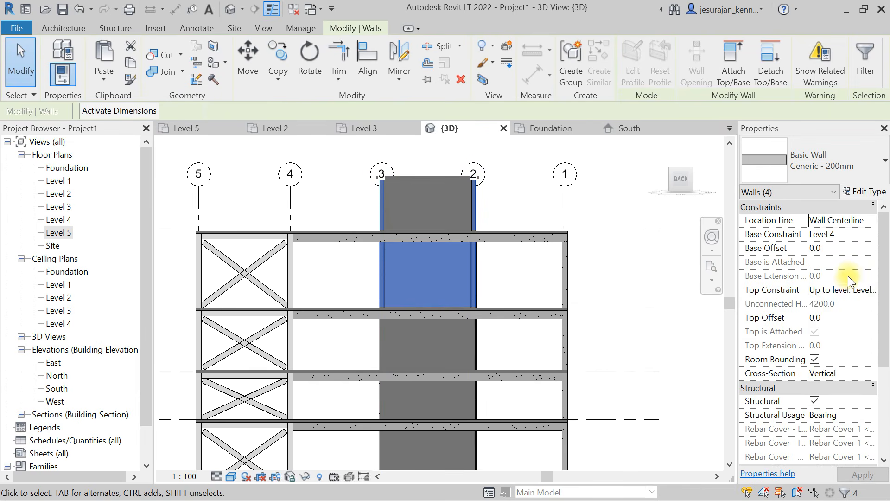
click(870, 292)
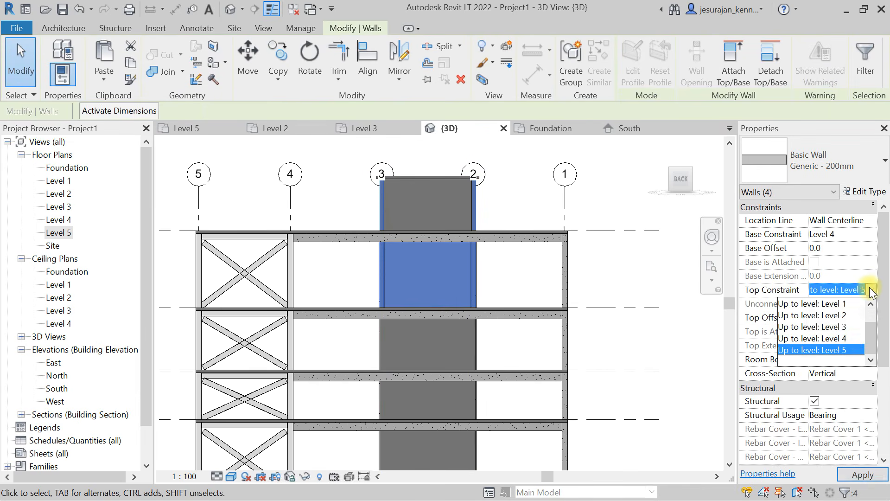
click(849, 349)
click(761, 43)
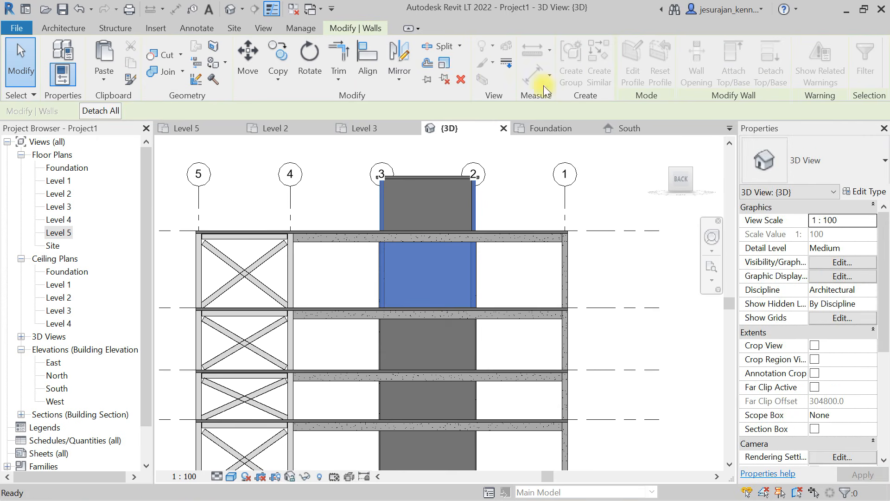
key(Escape)
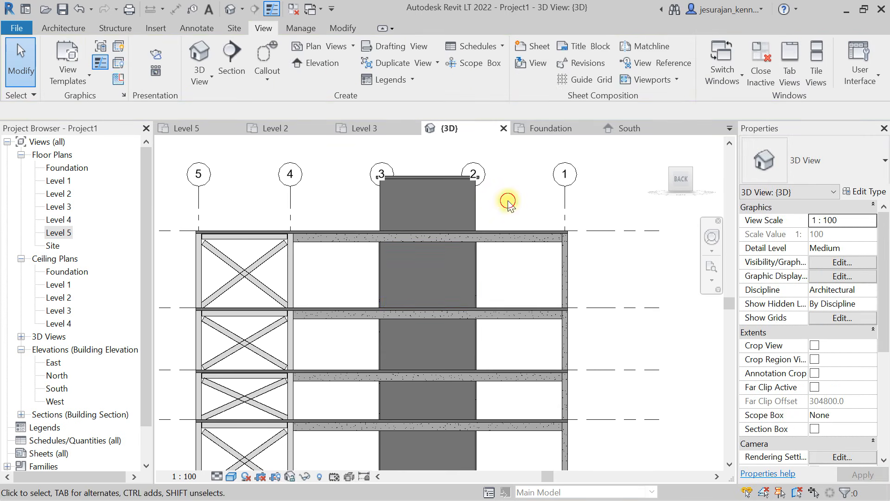
- Chain-select the core walls from the front side and detach all their top attachments, one chain at a time
shift+middle_drag(403, 209, 566, 219)
key(Tab)
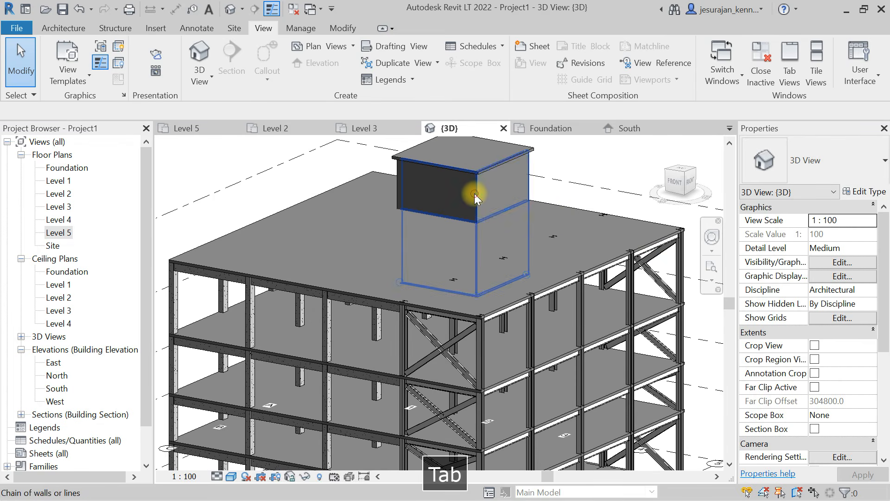
click(474, 193)
click(770, 55)
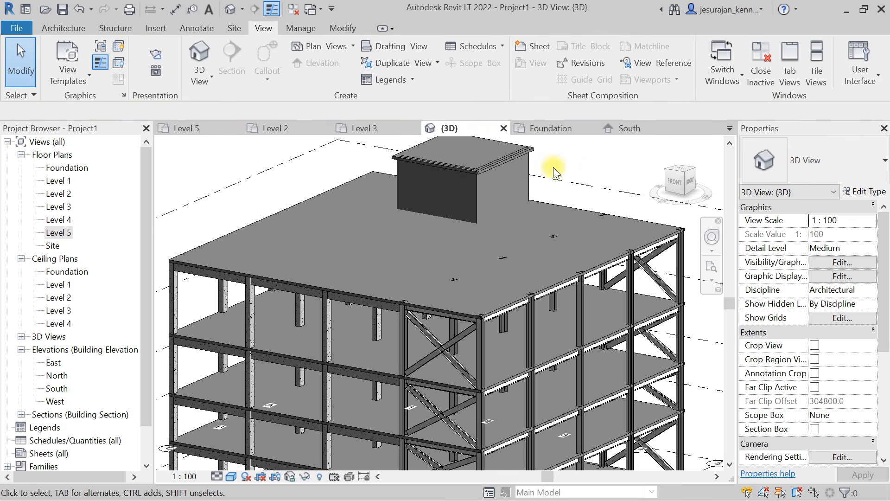
key(Tab)
click(527, 197)
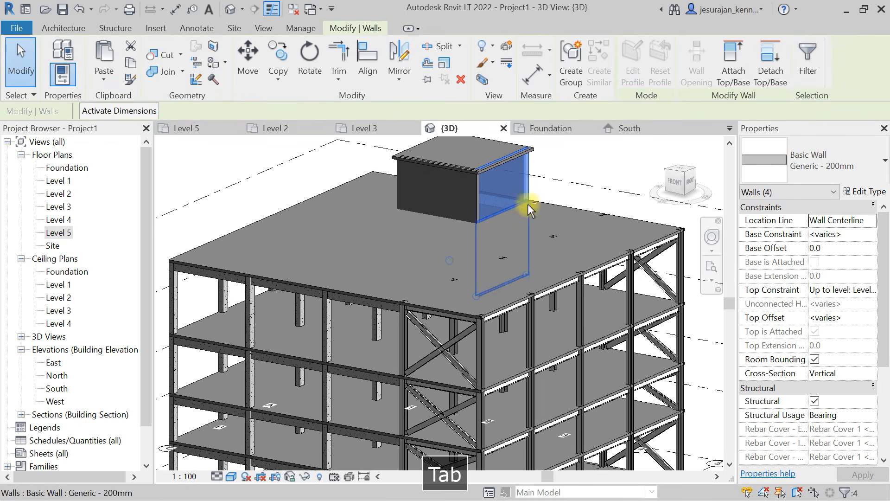
click(768, 63)
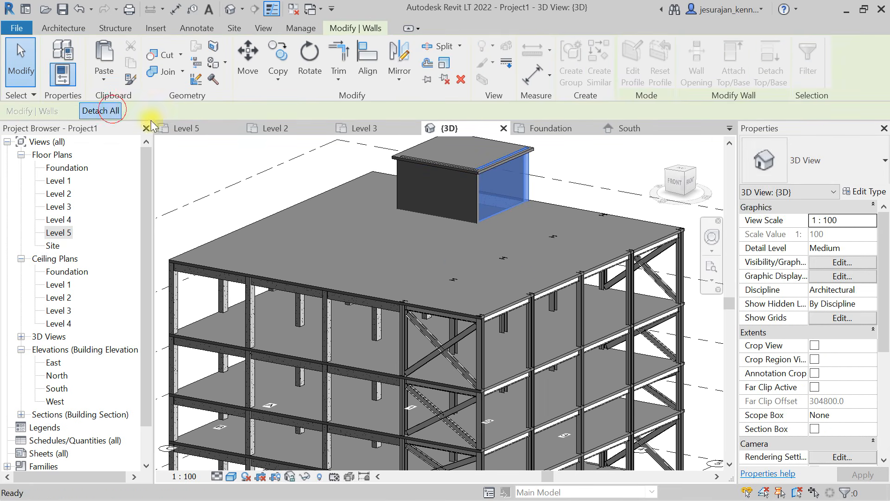
- Select only the four core walls based on Level 5 and attach their tops to the roof slab
key(Tab)
click(527, 170)
mouse_move(538, 218)
shift+middle_down()
mouse_move(424, 187)
mouse_move(308, 191)
mouse_move(519, 191)
mouse_move(408, 195)
mouse_move(543, 173)
mouse_move(407, 223)
mouse_move(324, 238)
mouse_move(537, 229)
mouse_move(405, 225)
mouse_move(525, 224)
shift+middle_up()
key(Escape)
click(521, 171)
ctrl+click(585, 178)
ctrl+click(520, 224)
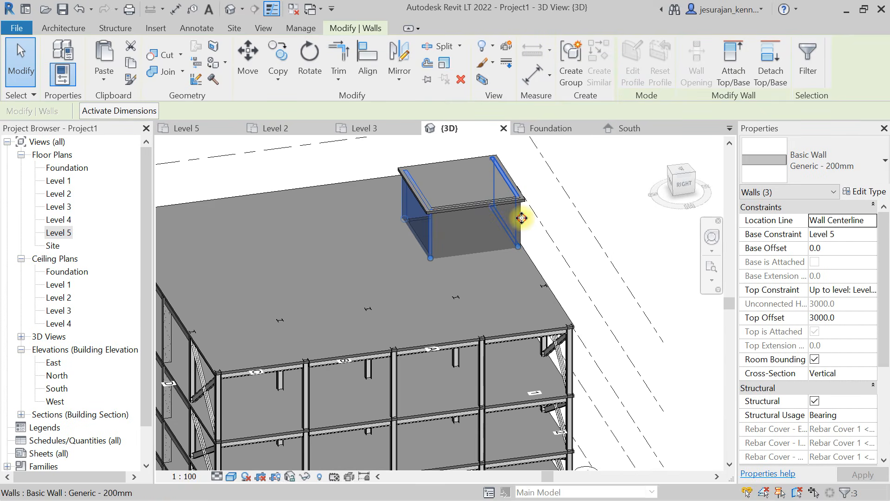
ctrl+click(521, 228)
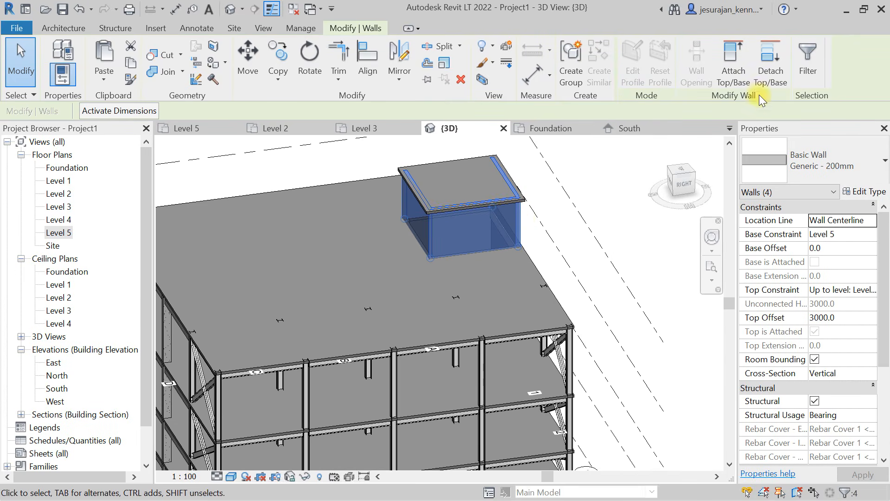
click(740, 74)
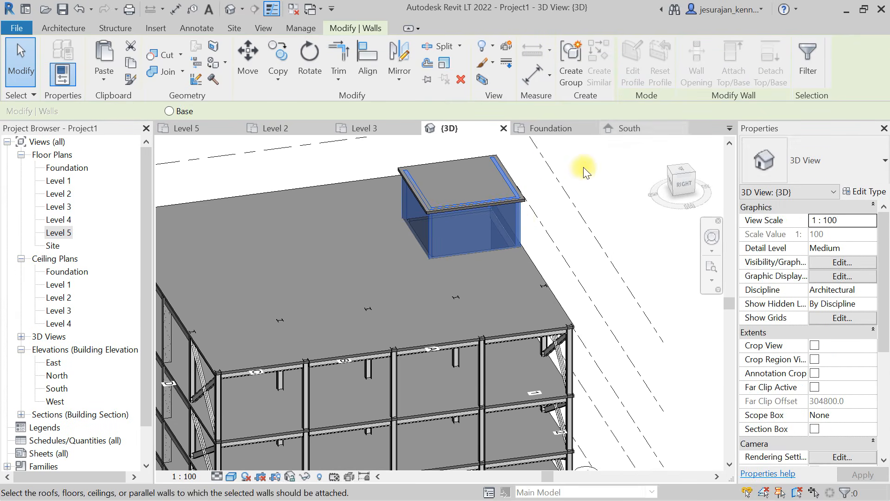
click(525, 197)
shift+middle_drag(513, 199, 401, 183)
key(Escape)
- Examine the core walls and shaft opening from below at the foundation, and check the whole building in 3D
shift+middle_drag(423, 352, 406, 407)
scroll(379, 374, up, 5)
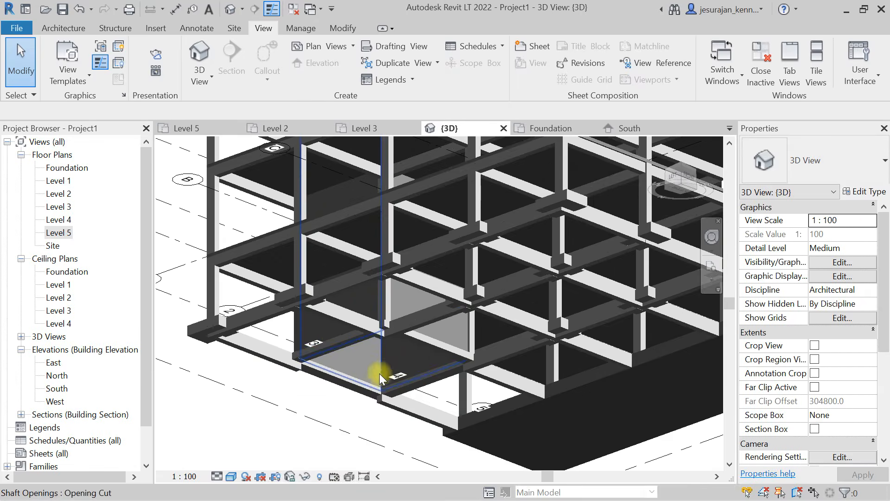
click(297, 323)
scroll(404, 284, down, 5)
shift+middle_drag(404, 284, 367, 364)
scroll(368, 363, down, 3)
key(Escape)
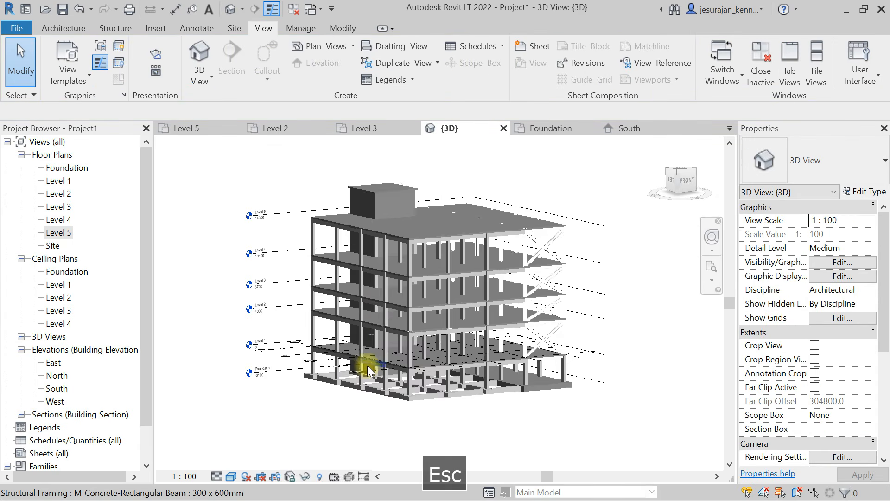
- On the Level 1 plan, move the section line from grid E to just outside the core wall at grid B and open its section view
double_click(59, 181)
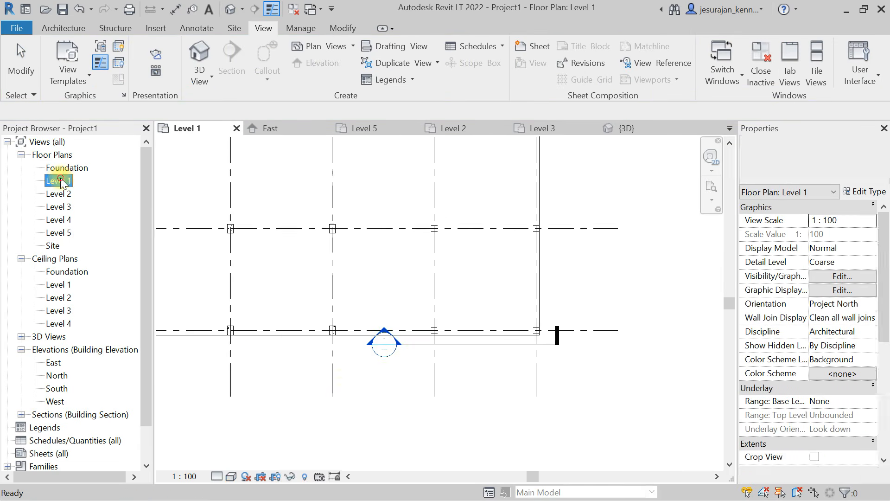
scroll(344, 398, down, 4)
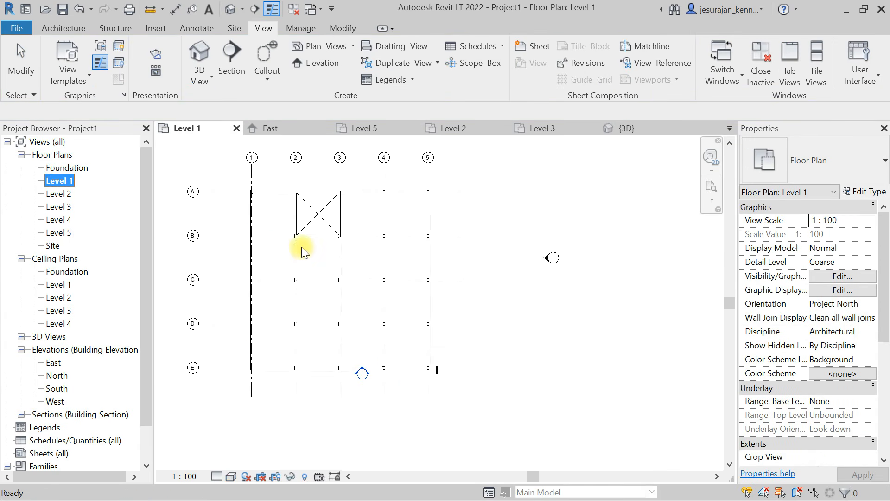
click(408, 374)
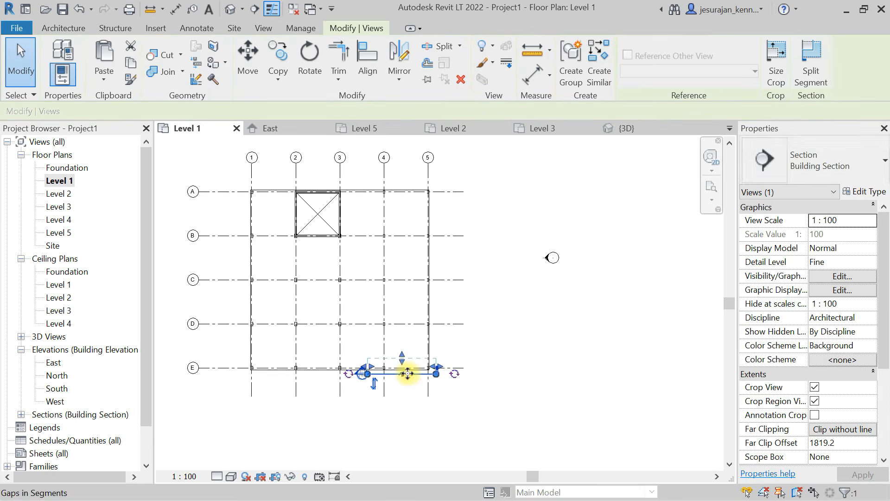
drag(367, 326, 316, 243)
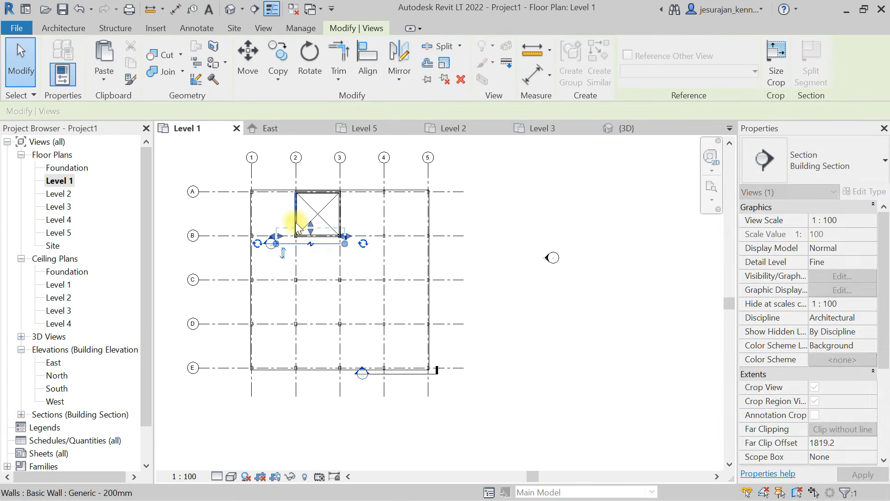
scroll(299, 225, up, 2)
right_click(338, 260)
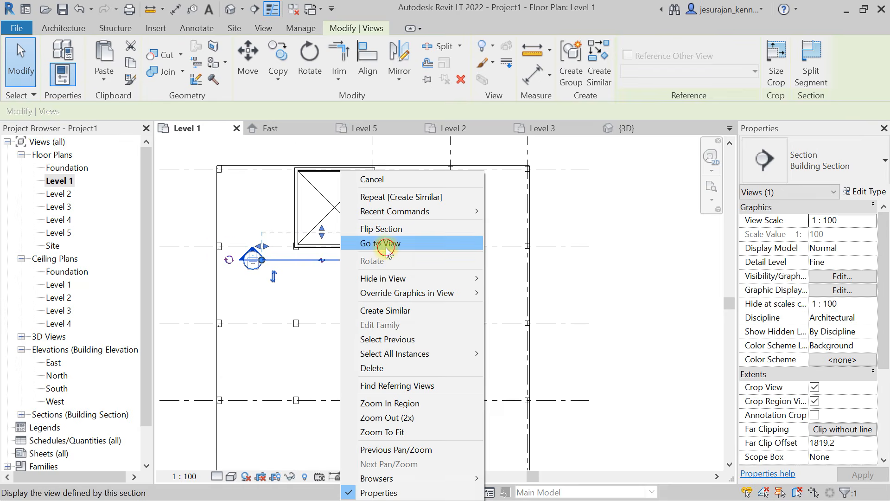
click(384, 246)
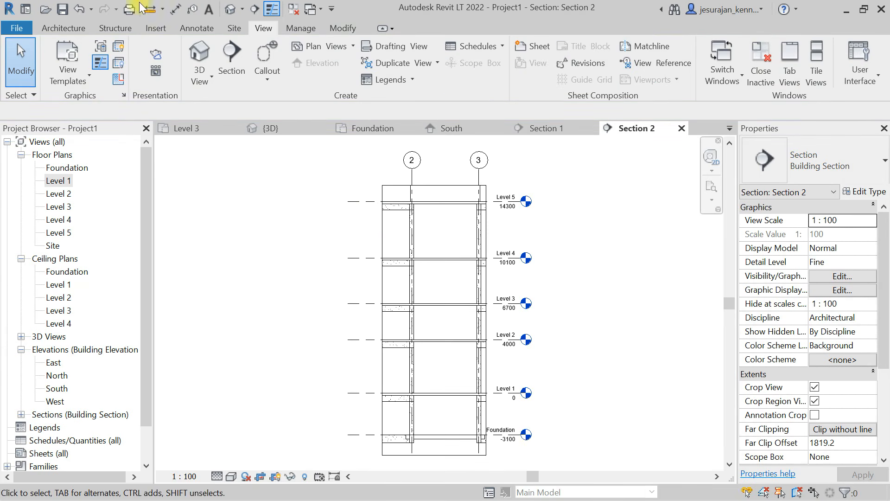
- Place an M_Single-Flush 0915 x 2134mm door midway between grids 2 and 3 in the core wall at the Foundation level
click(64, 29)
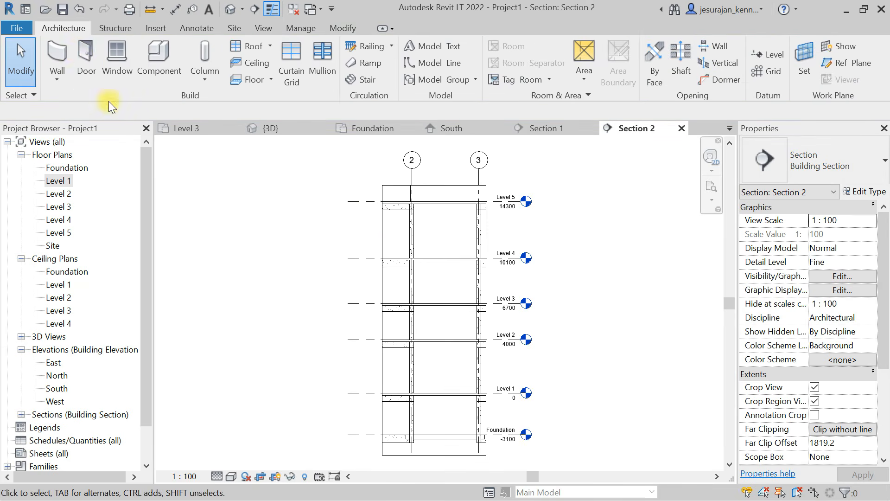
click(86, 65)
click(441, 430)
key(Escape)
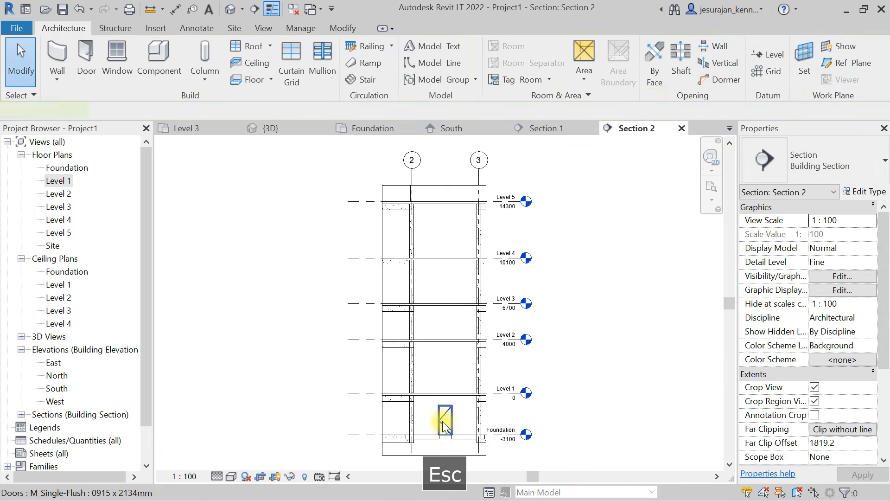
- Copy the Foundation-level door and paste it aligned to Levels 1 through 5
click(444, 423)
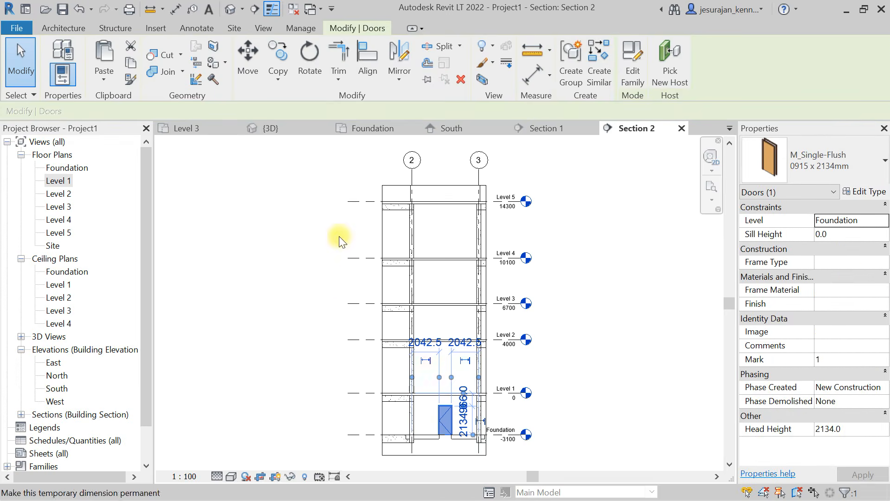
click(131, 65)
click(110, 79)
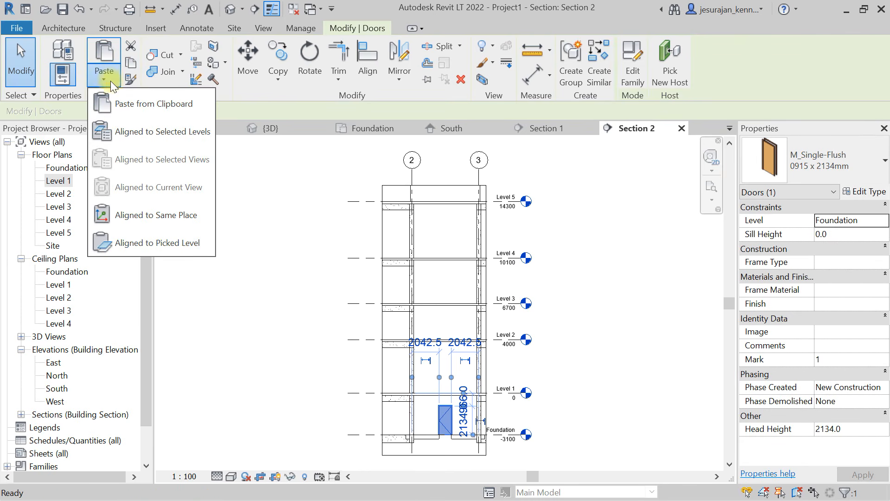
click(157, 132)
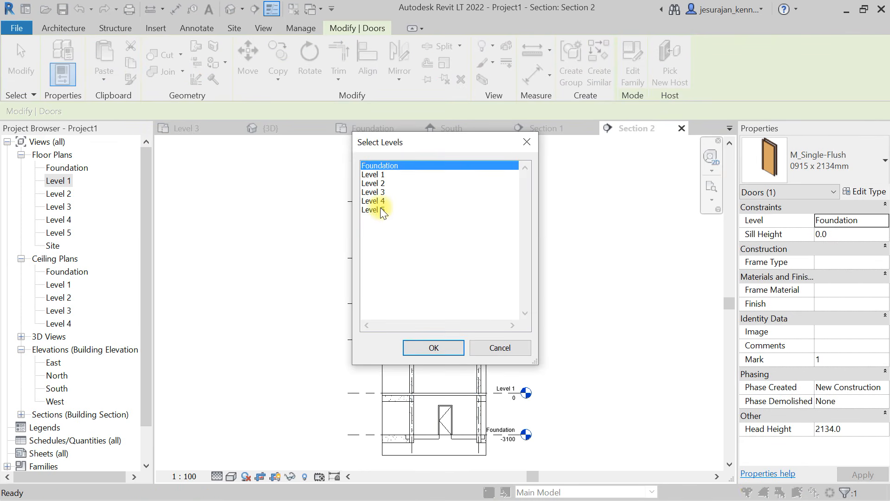
click(381, 211)
shift+click(381, 184)
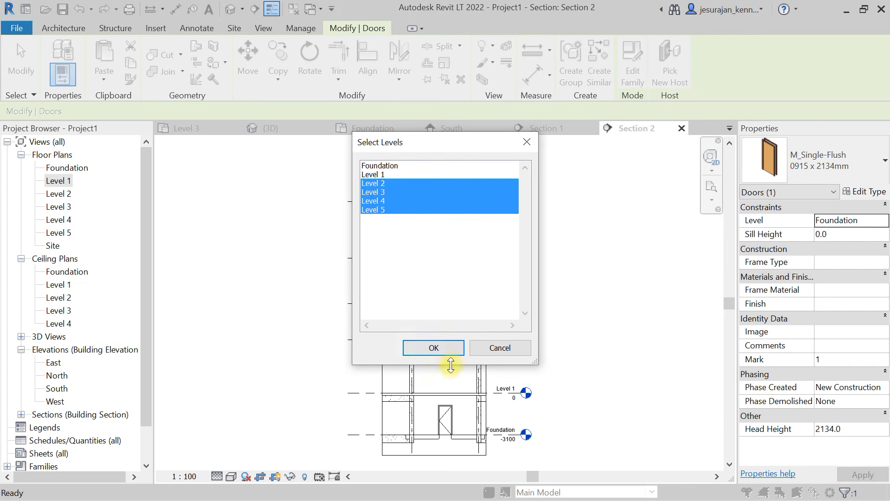
shift+click(380, 174)
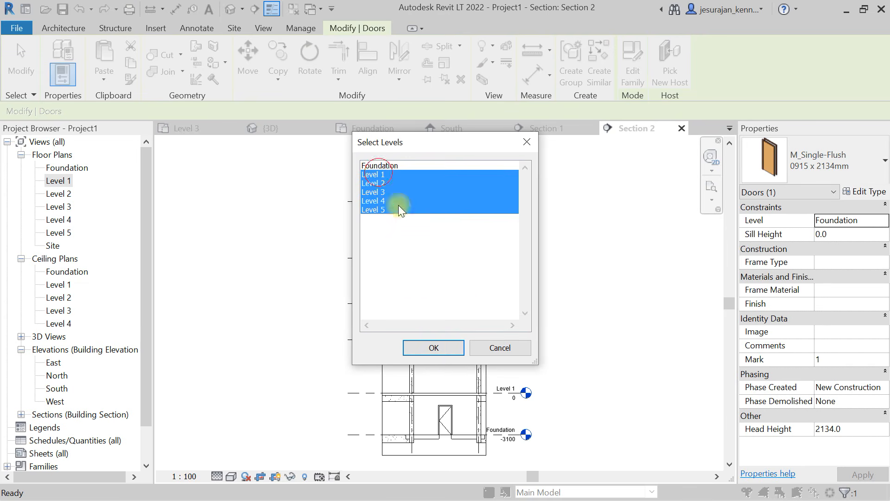
click(434, 348)
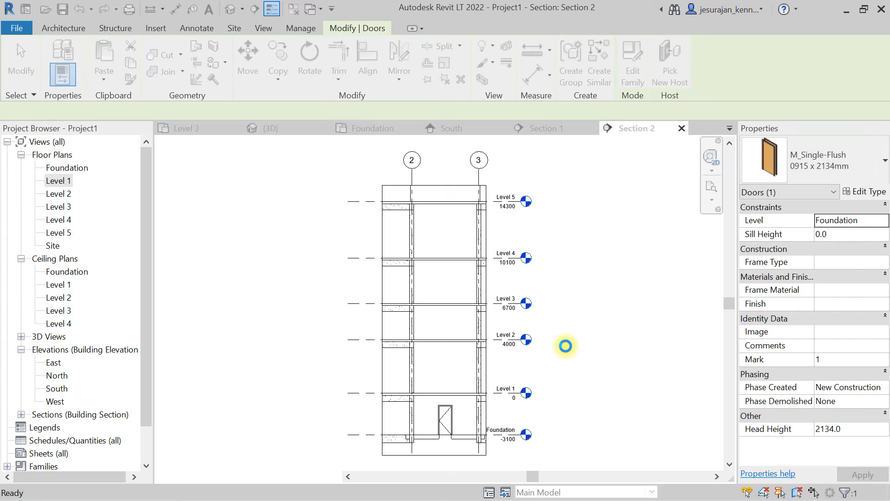
click(558, 299)
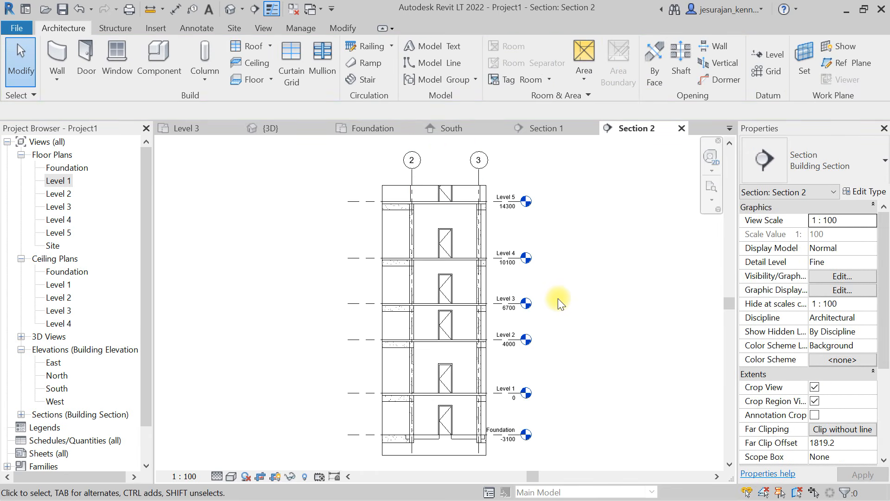
- Delete the door at the Foundation level of the core wall
scroll(455, 438, up, 2)
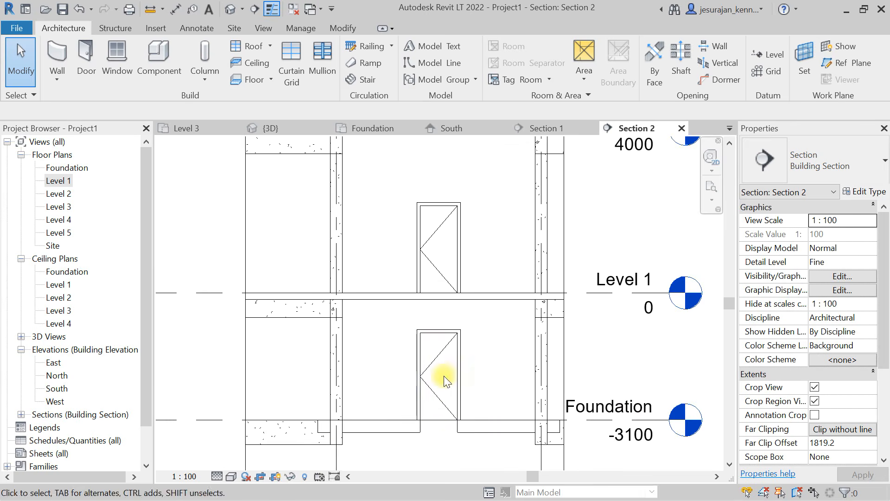
click(435, 357)
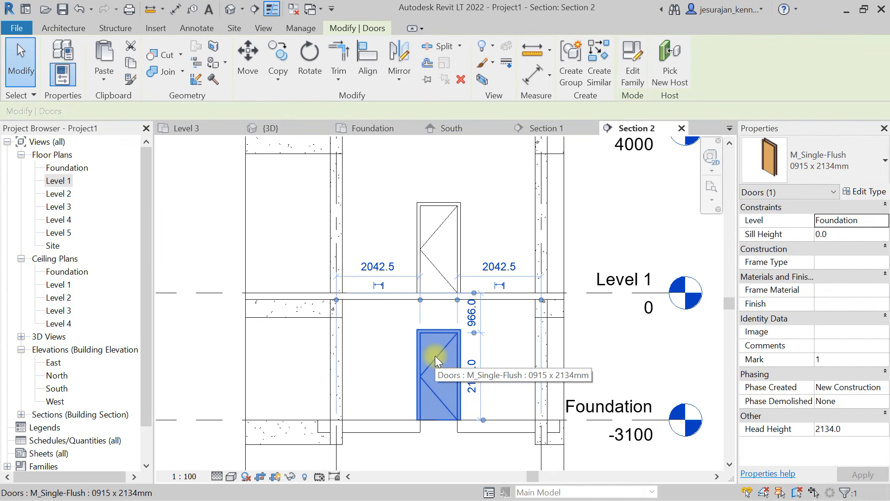
key(Delete)
scroll(435, 356, down, 6)
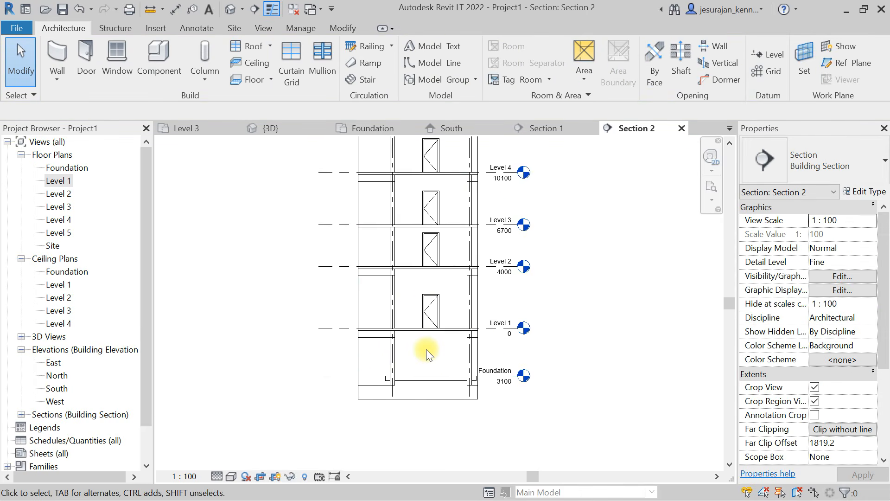
- Switch to the 3D view and examine the core doors from the front of the building
click(263, 28)
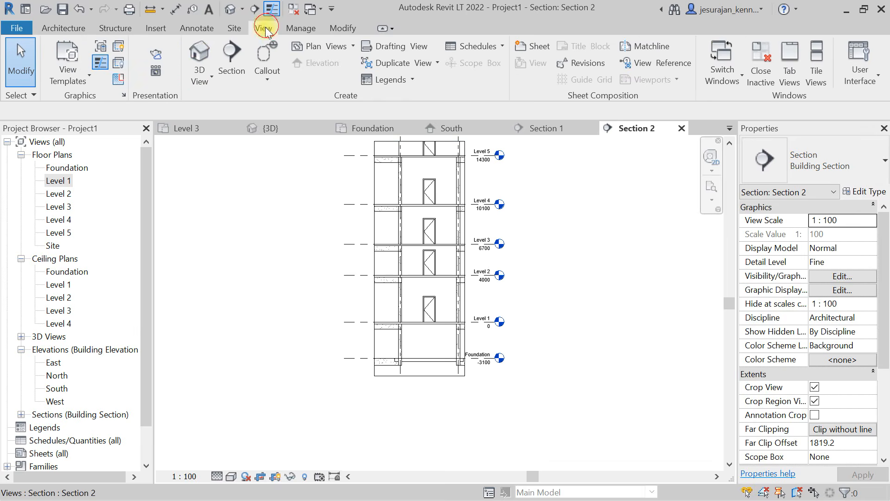
click(198, 52)
shift+middle_drag(412, 242, 450, 193)
scroll(450, 193, up, 2)
shift+middle_drag(505, 213, 435, 187)
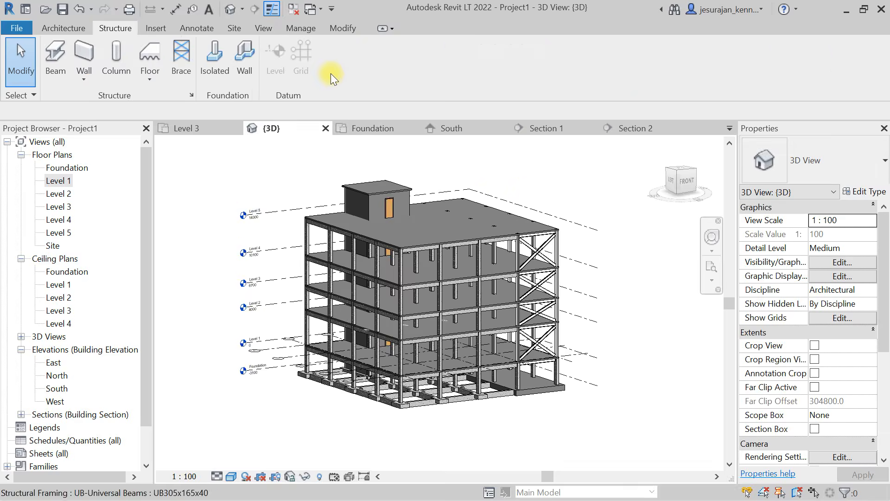